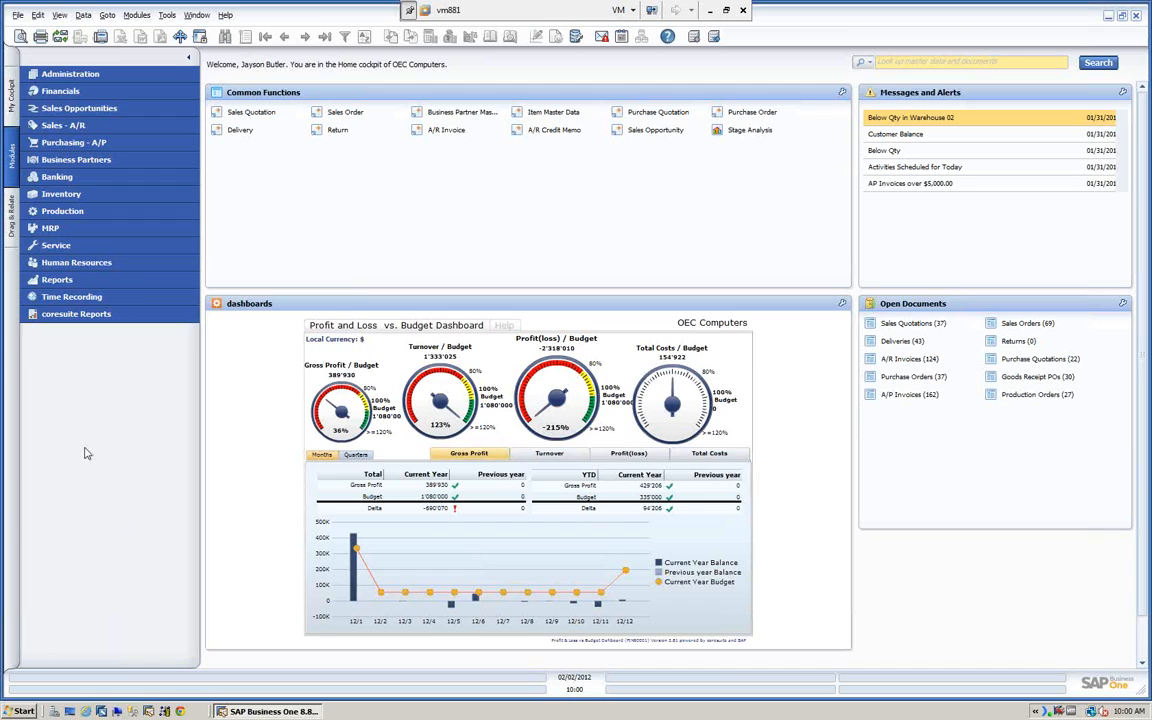
# Step: Open the inventory section of the General Settings under System Initialization
pyautogui.click(80, 75)
pyautogui.click(84, 126)
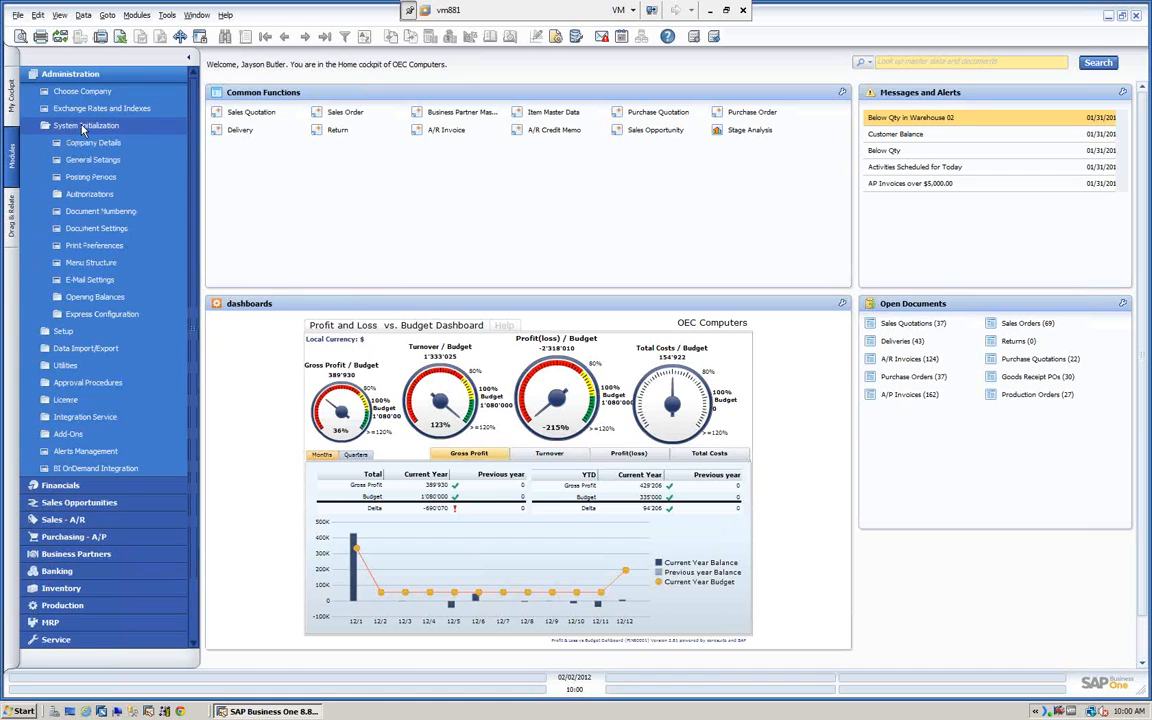
pyautogui.click(91, 161)
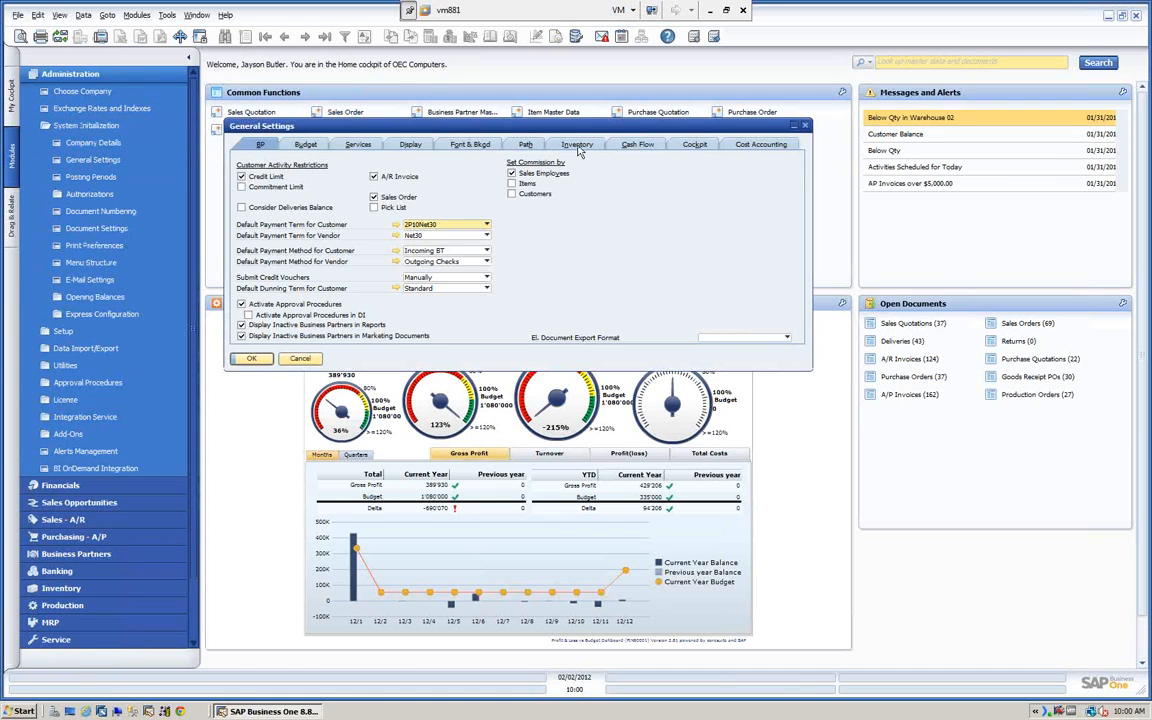
pyautogui.click(577, 145)
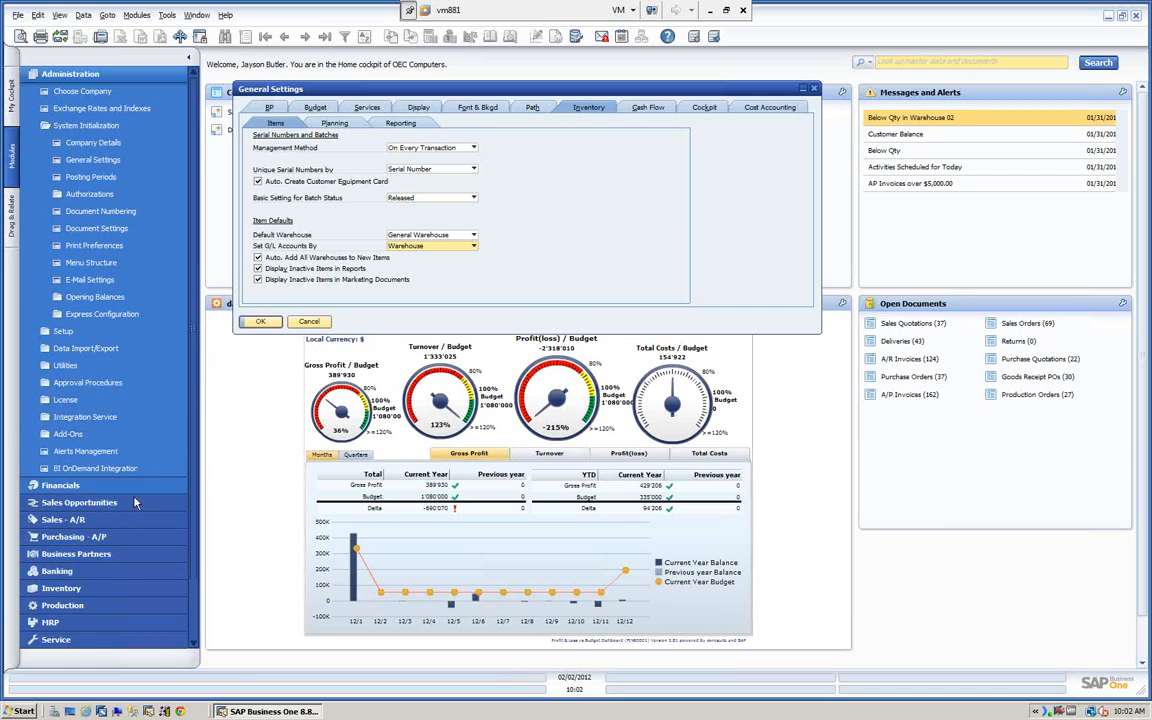
pyautogui.click(91, 641)
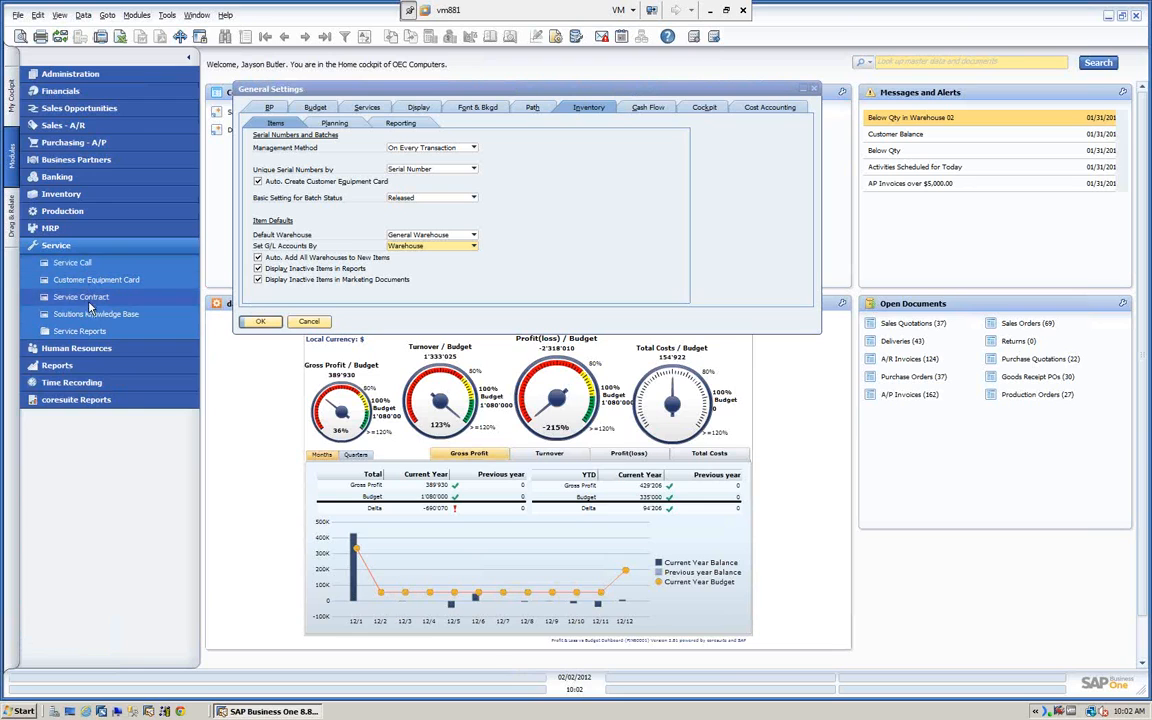
pyautogui.click(98, 75)
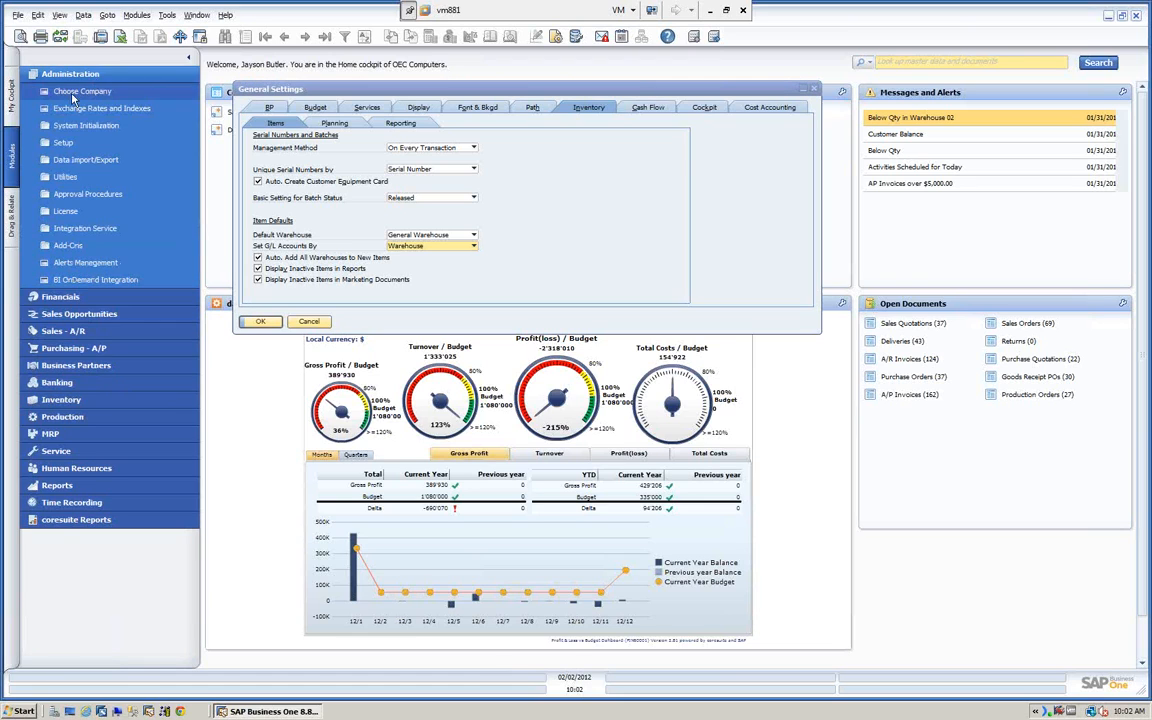
pyautogui.click(78, 126)
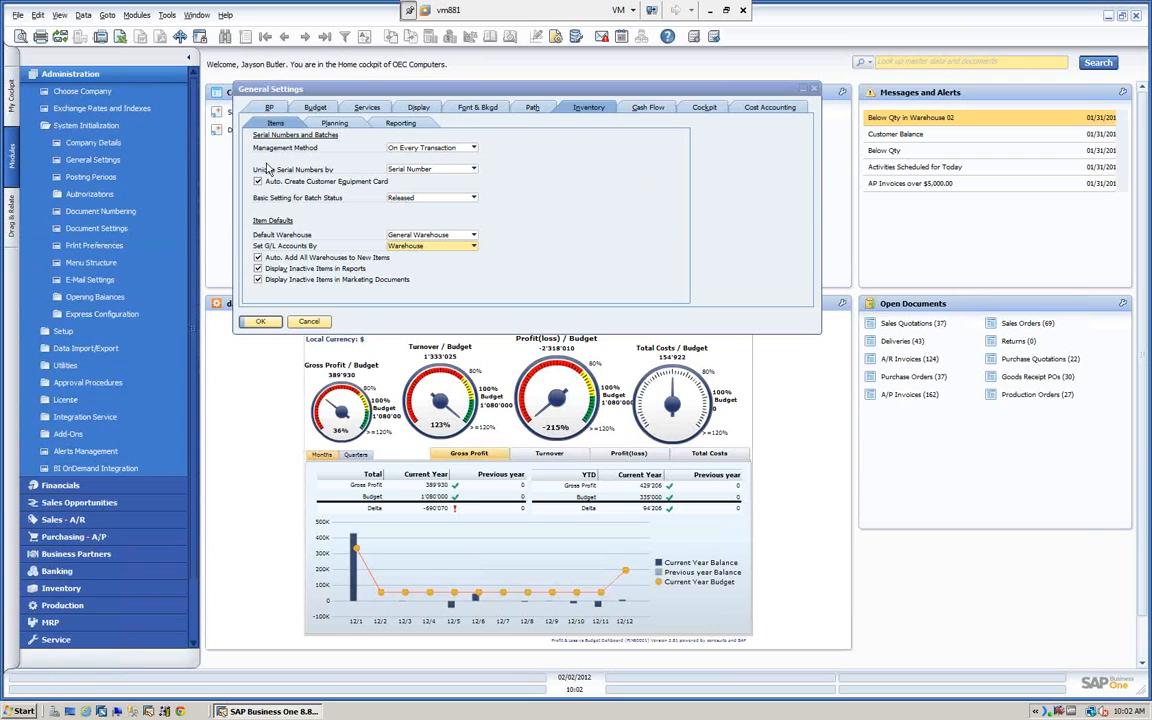
# Step: Review the serial and batch management method options and those for unique serial numbers, choosing Serial Number for the latter
pyautogui.click(475, 149)
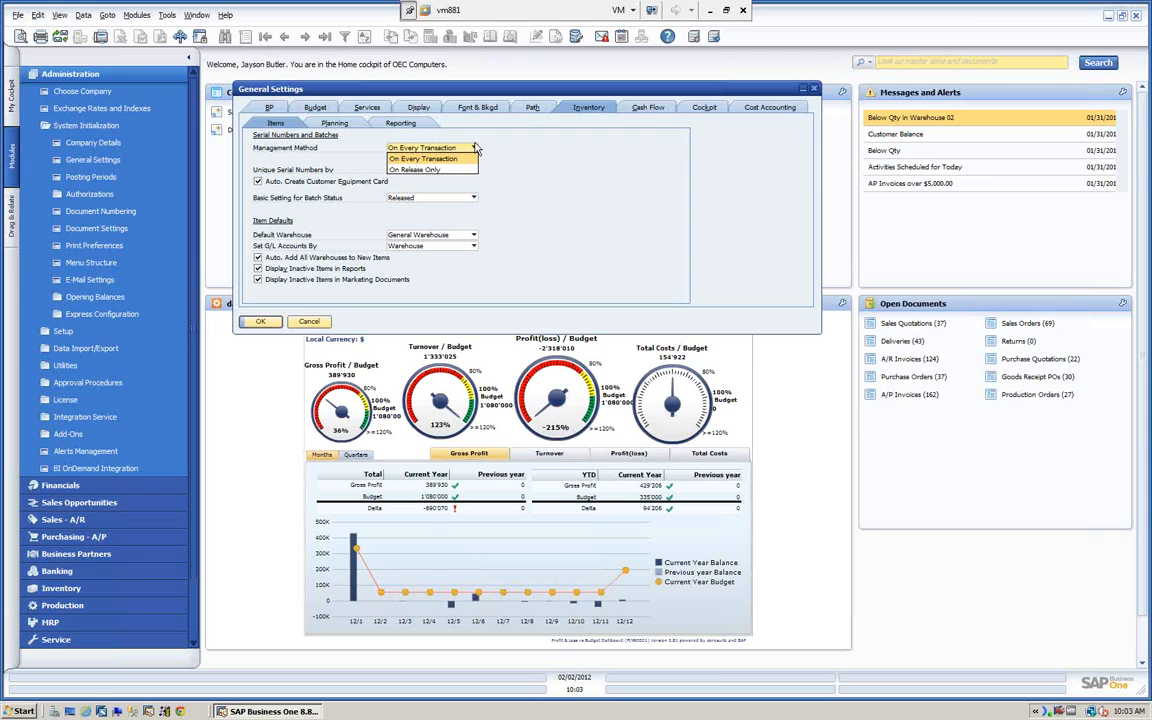
pyautogui.click(474, 152)
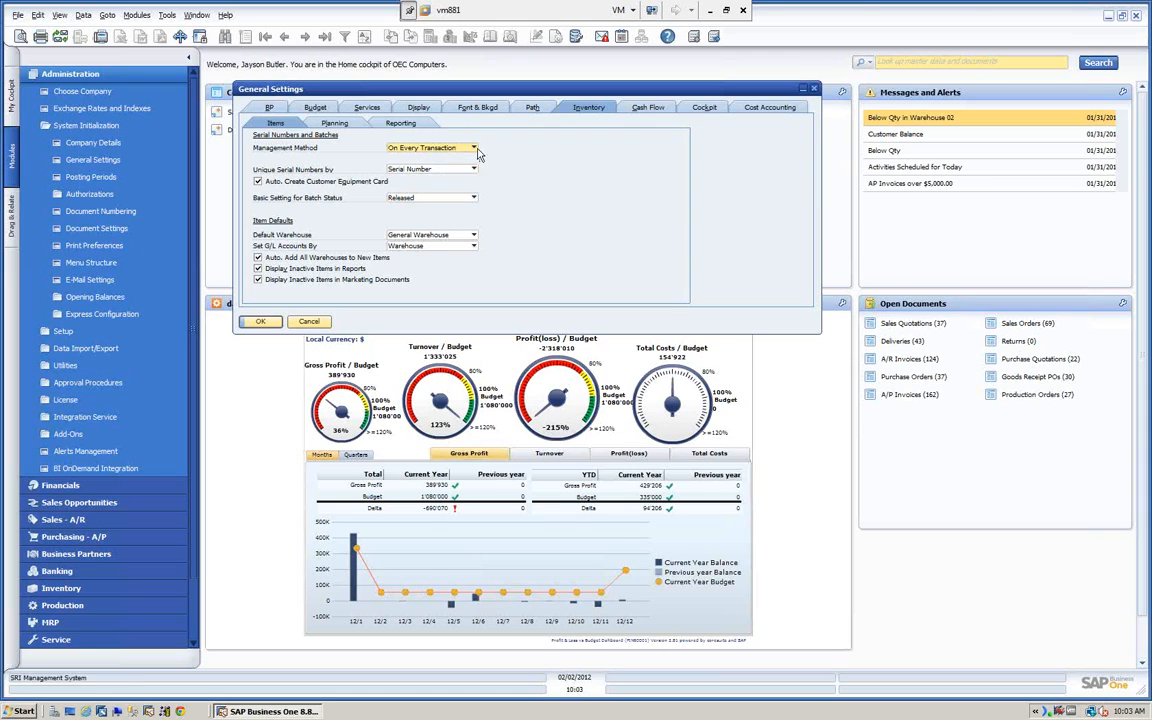
pyautogui.click(258, 181)
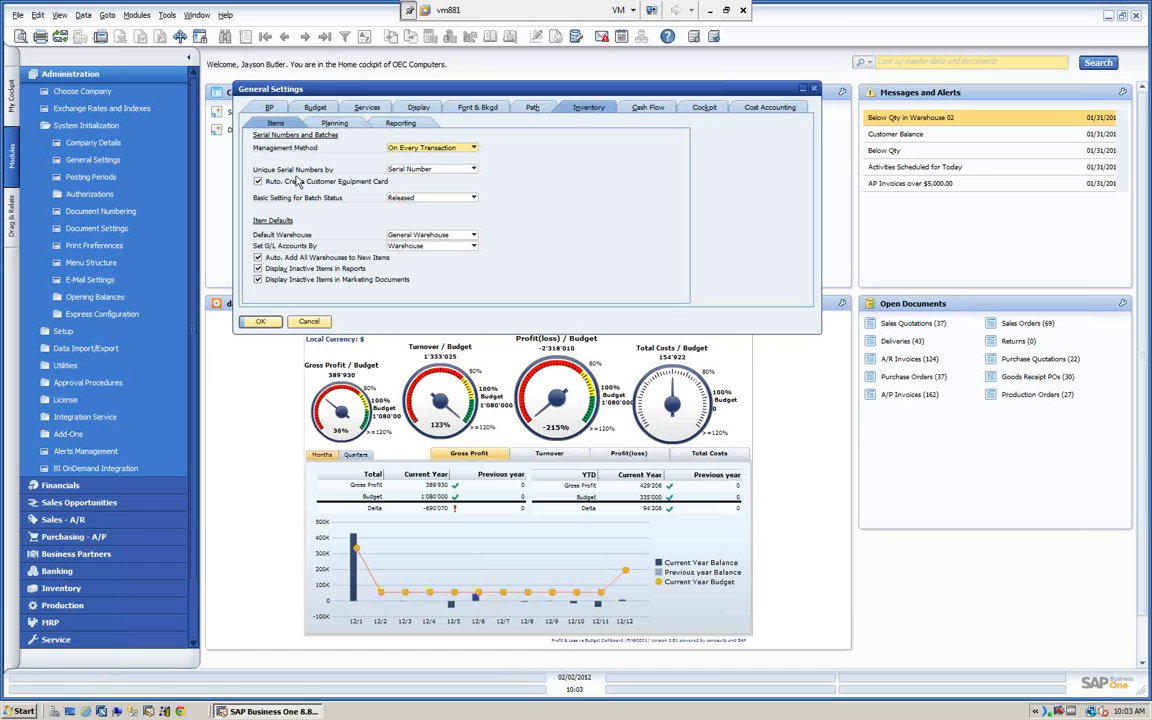
pyautogui.click(475, 170)
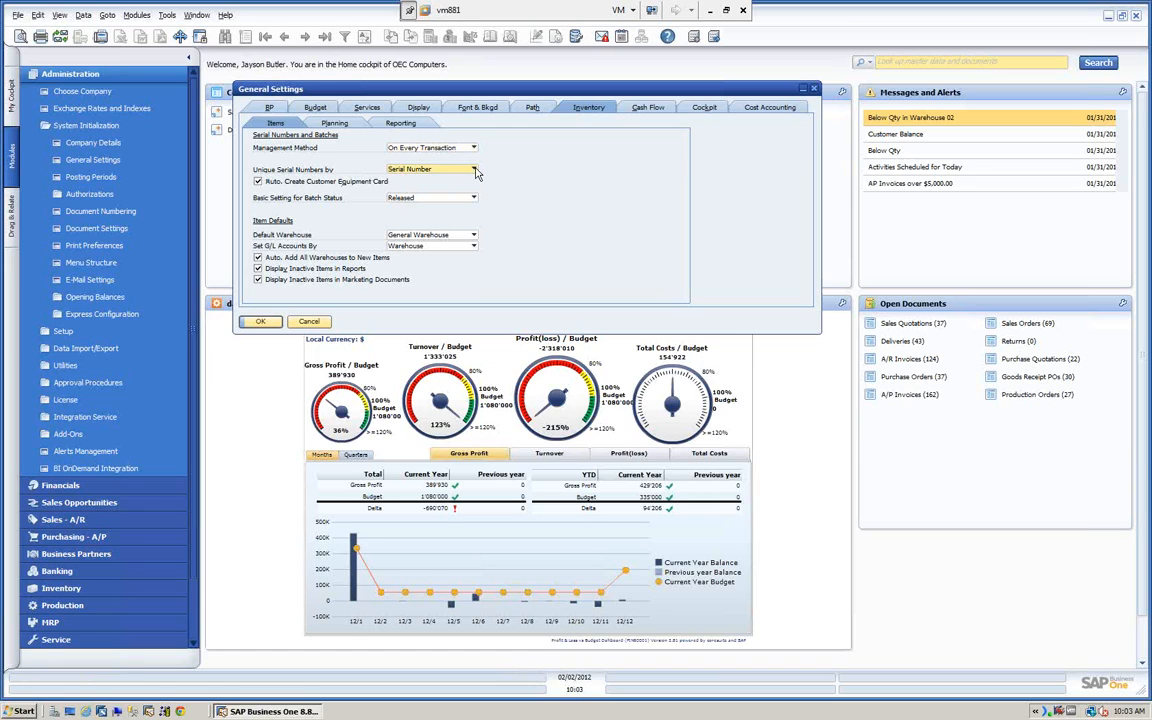
pyautogui.click(476, 172)
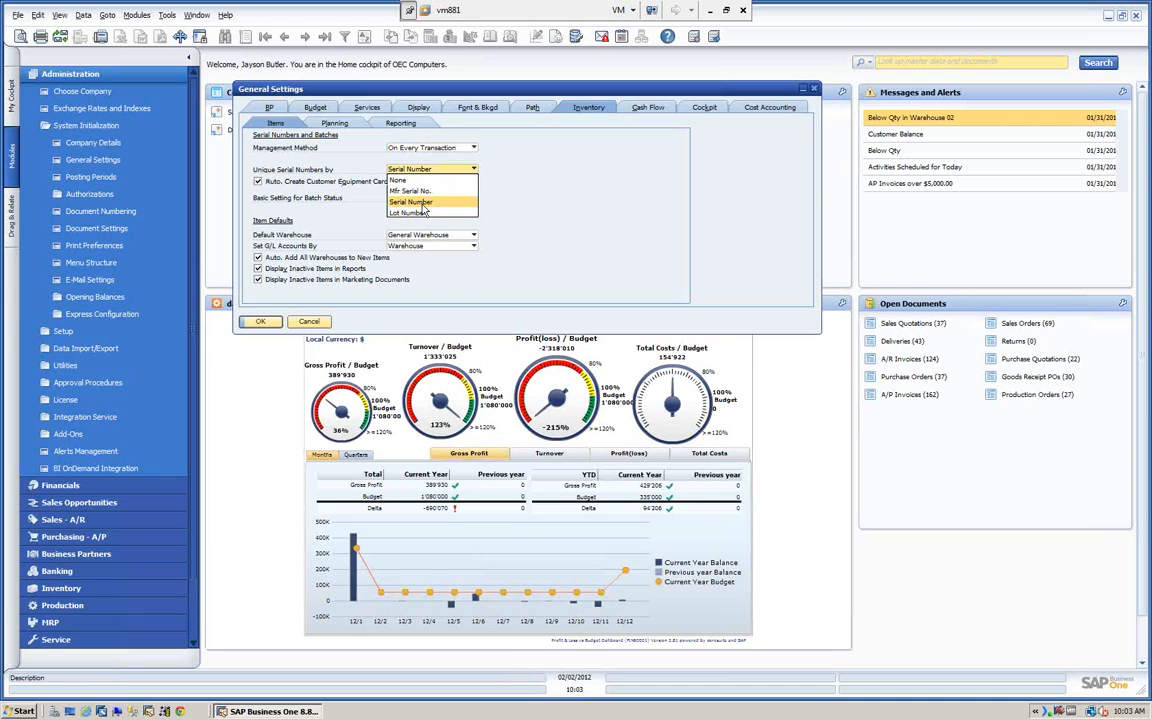
pyautogui.click(430, 201)
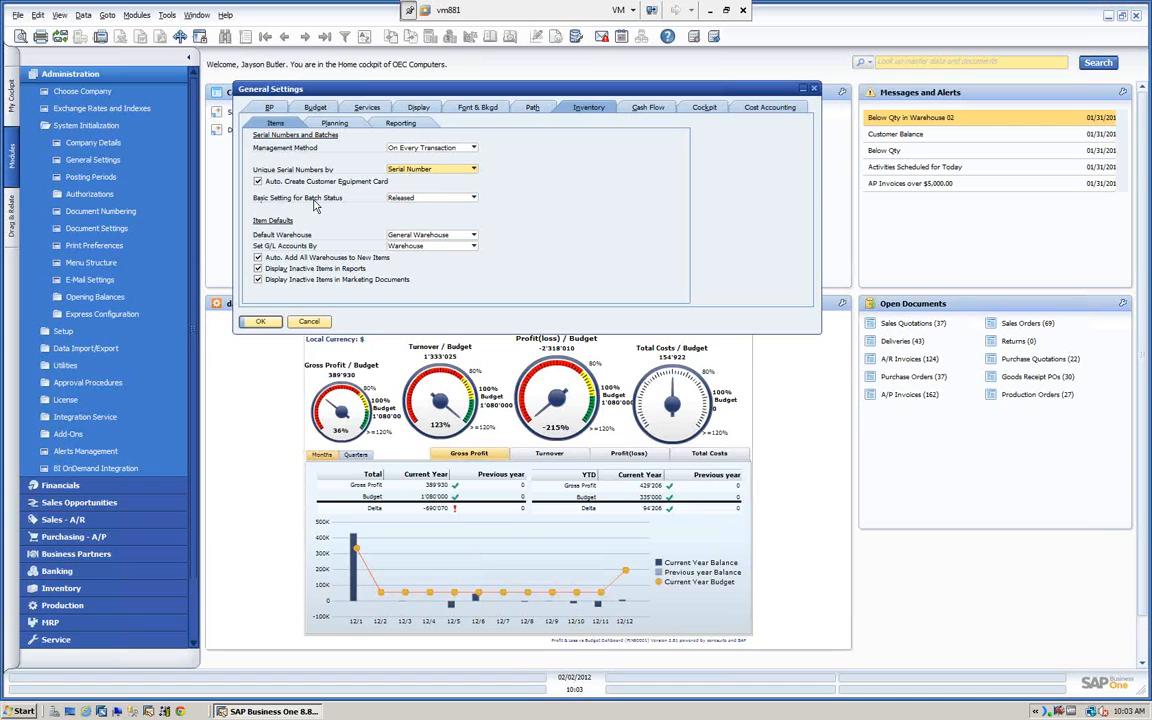
# Step: Review the options for the basic batch status setting and accept the general settings
pyautogui.click(474, 200)
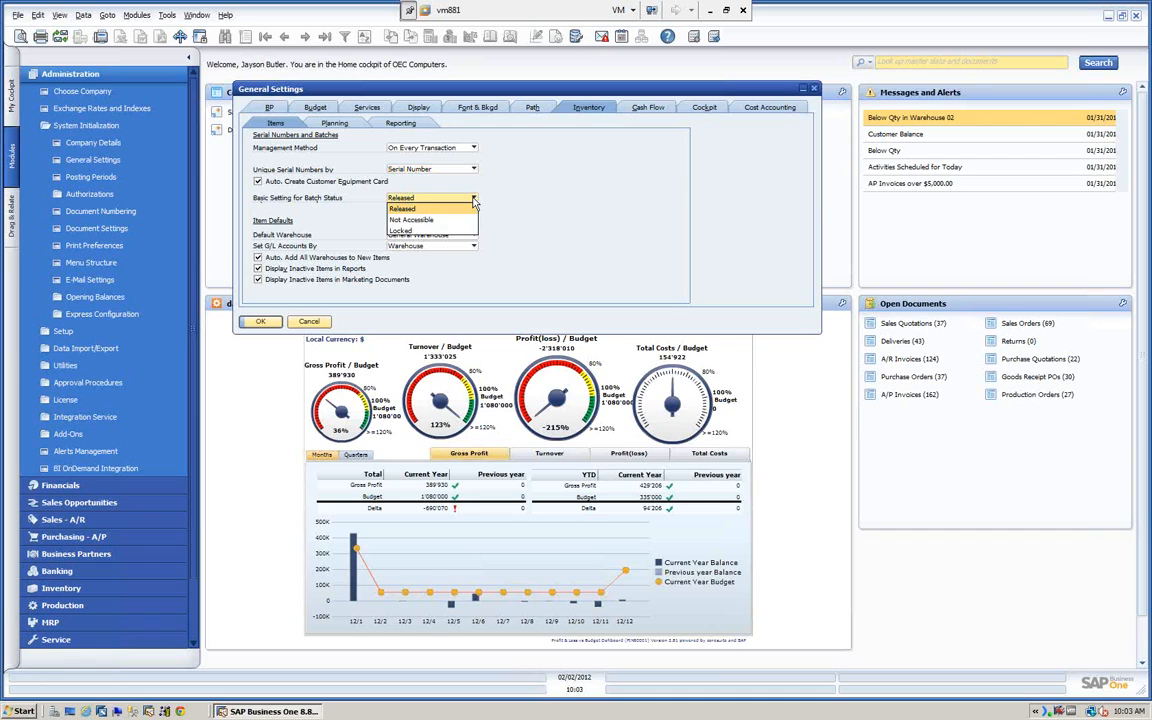
pyautogui.click(475, 200)
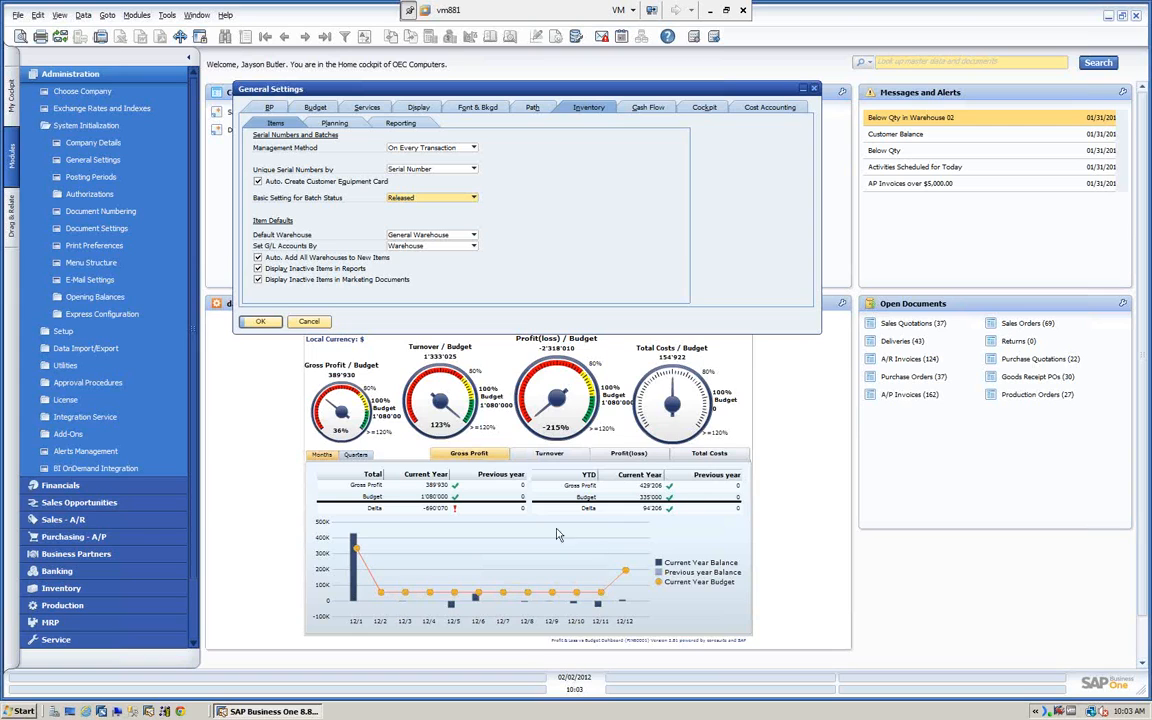
pyautogui.click(260, 322)
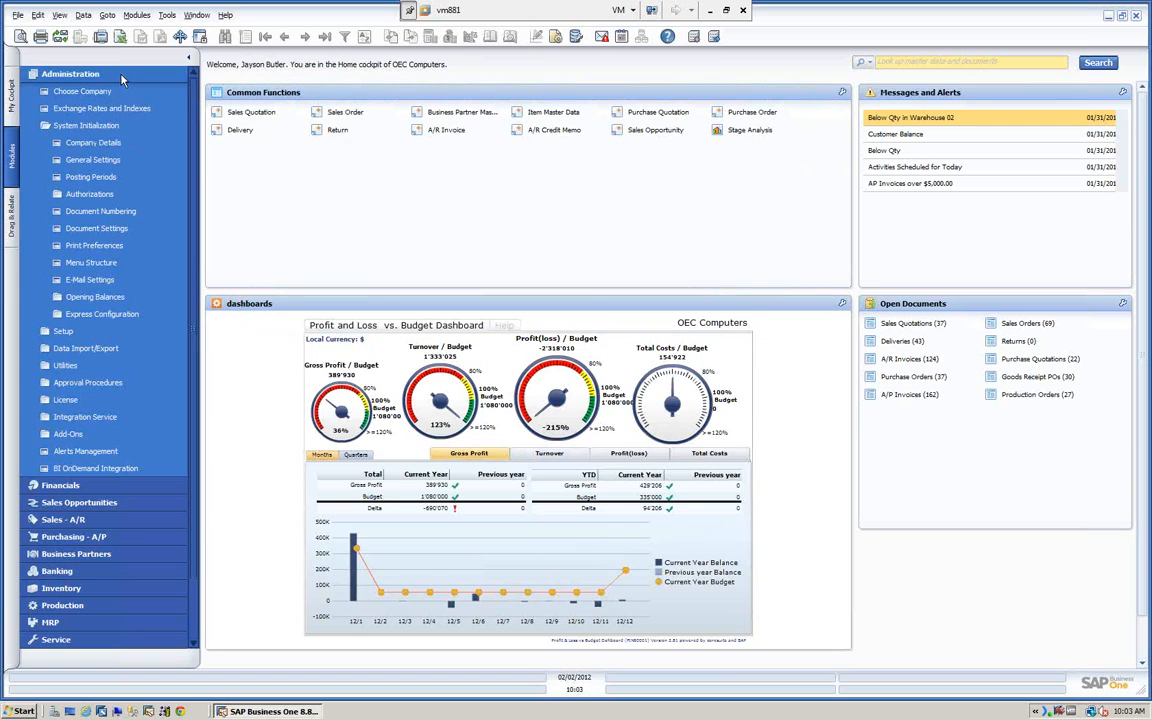
# Step: In Item Master Data, look up item numbers starting with "s" and open item S10000, Server Point 10000
pyautogui.click(121, 76)
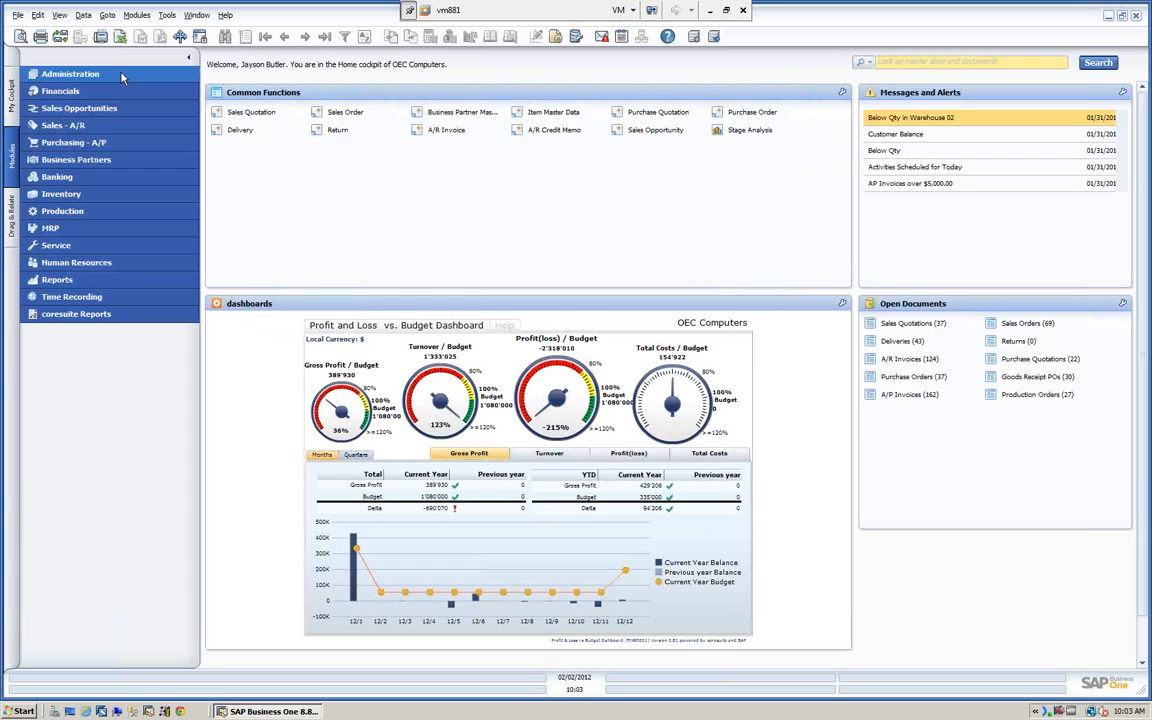
pyautogui.click(94, 196)
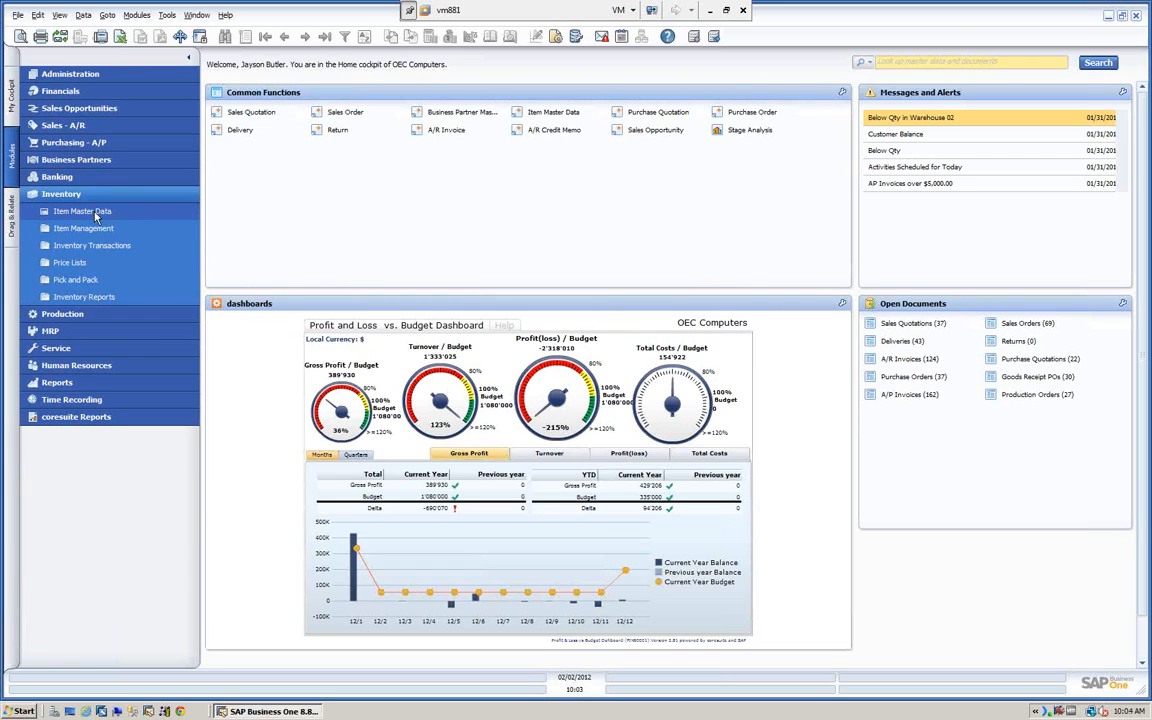
pyautogui.click(95, 213)
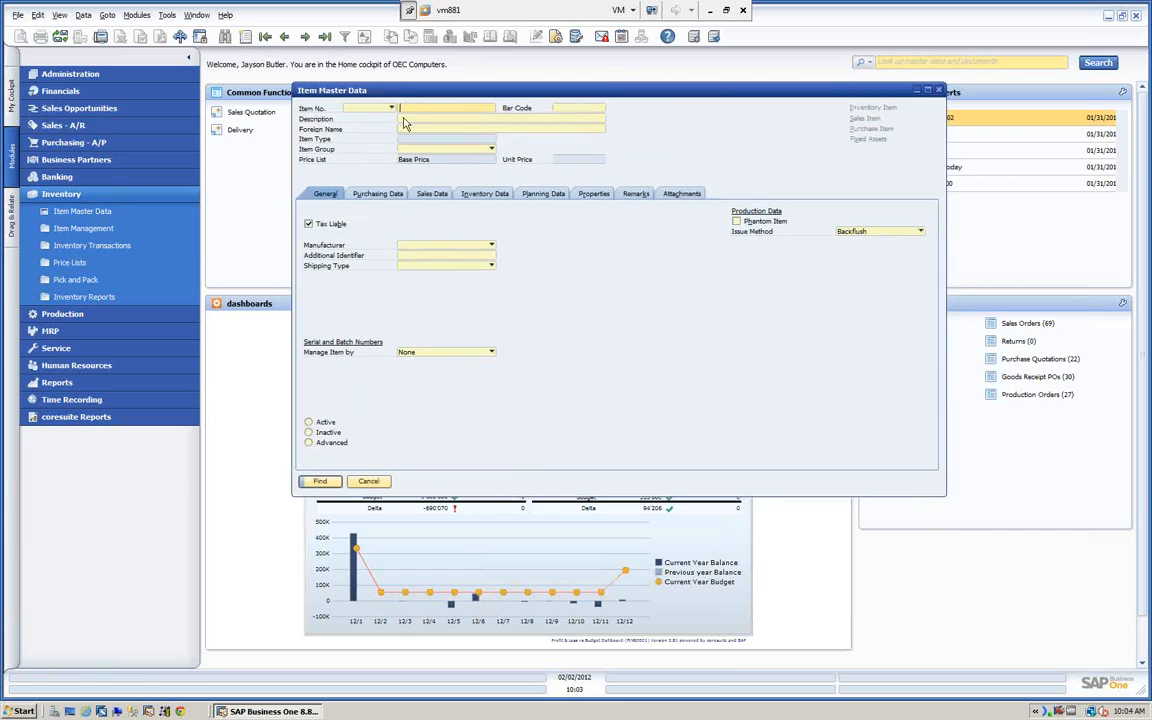
pyautogui.write('s')
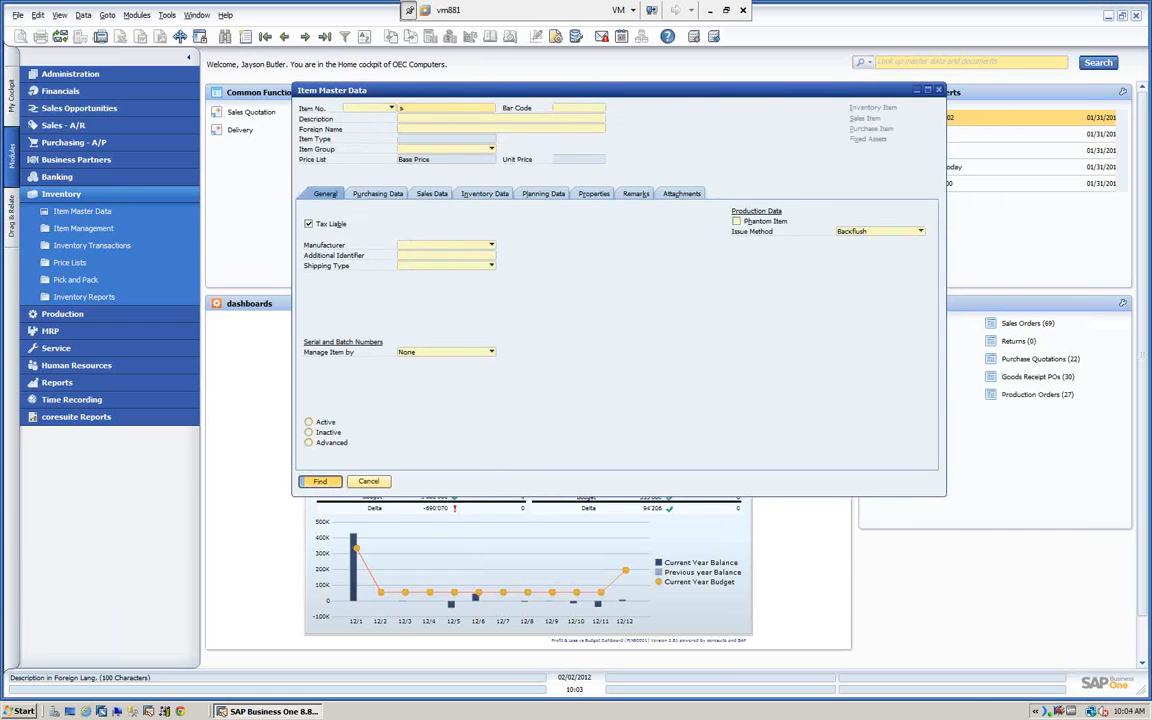
pyautogui.press('Tab')
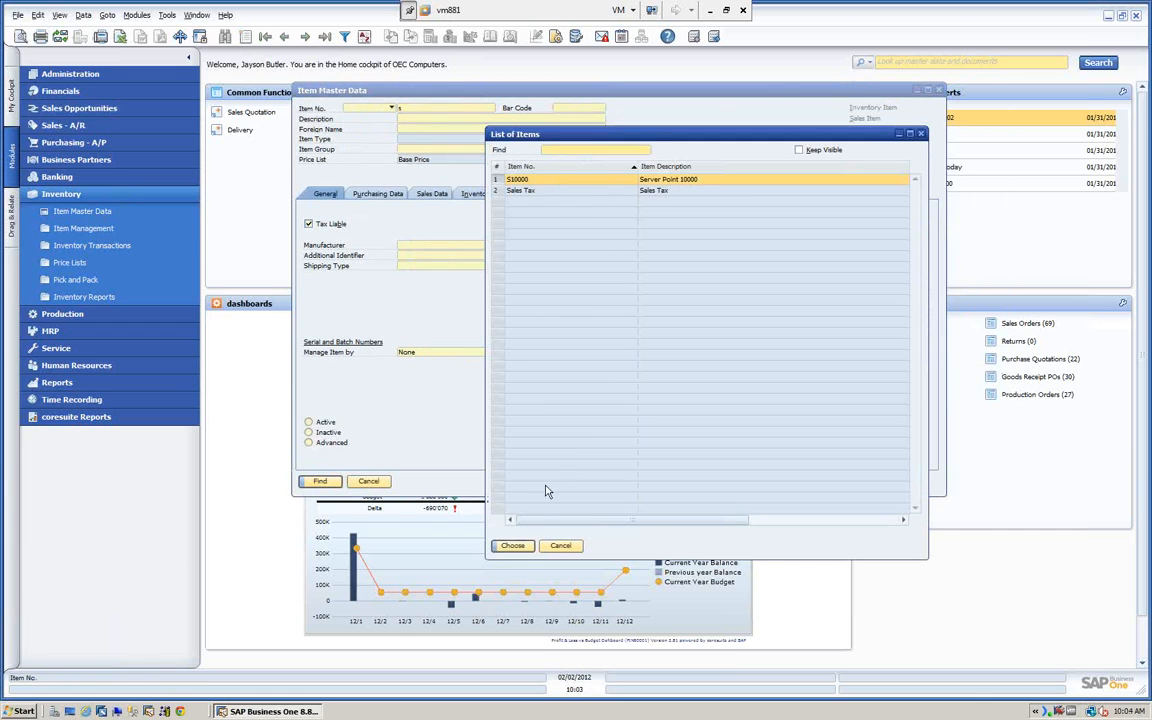
pyautogui.click(512, 545)
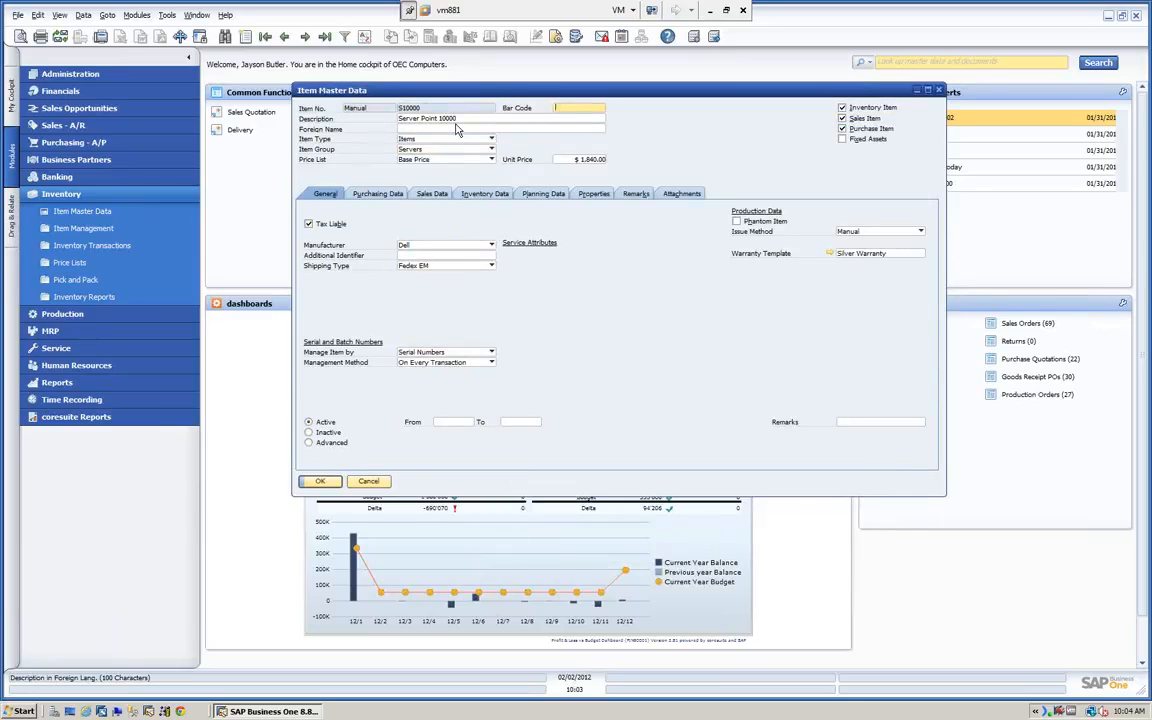
# Step: Look through the server item's inventory and purchasing data and return to its general data
pyautogui.click(488, 195)
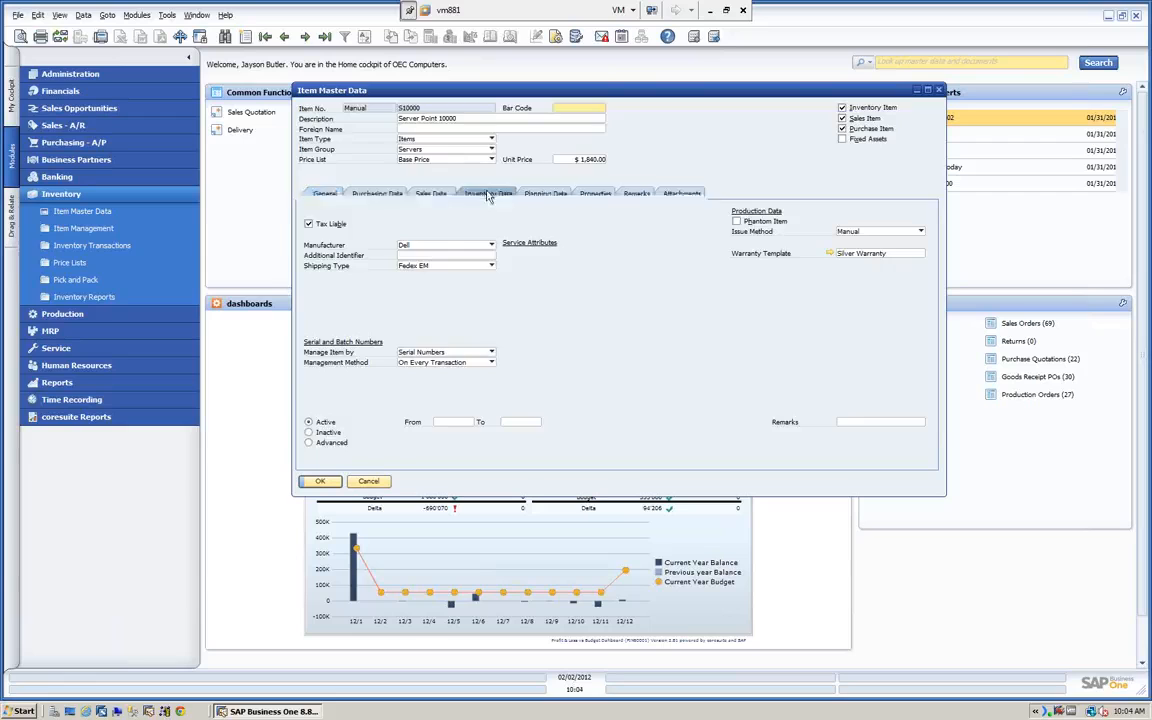
pyautogui.click(390, 197)
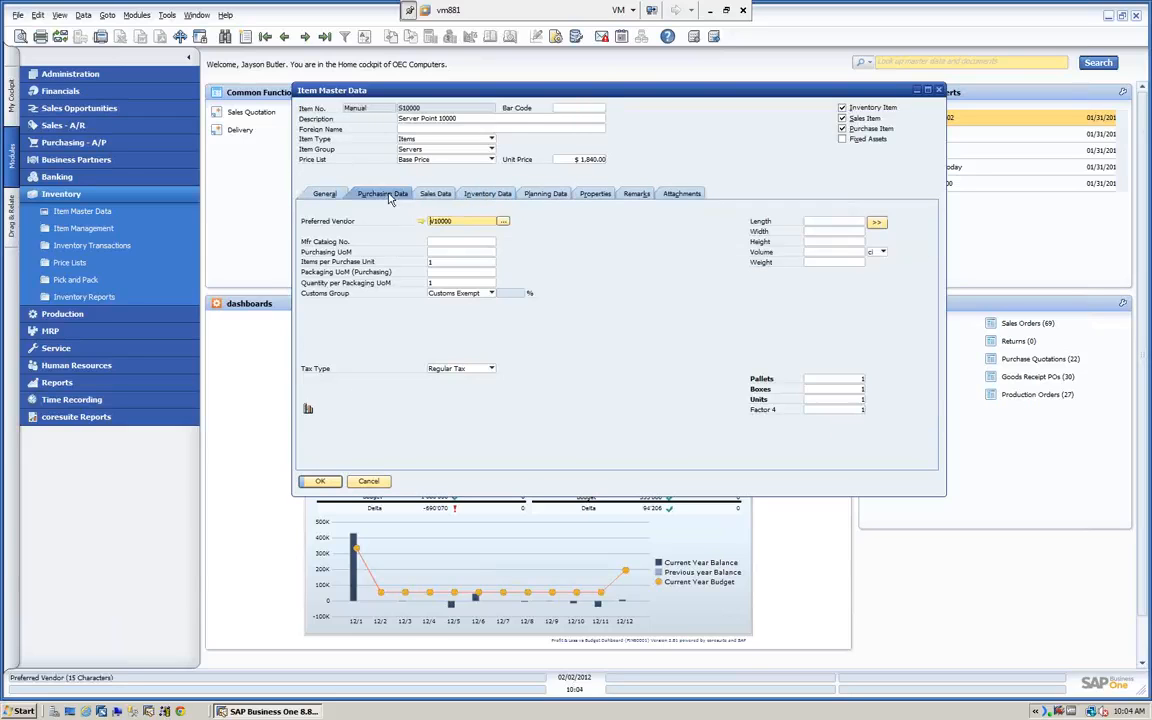
pyautogui.click(504, 198)
pyautogui.click(330, 196)
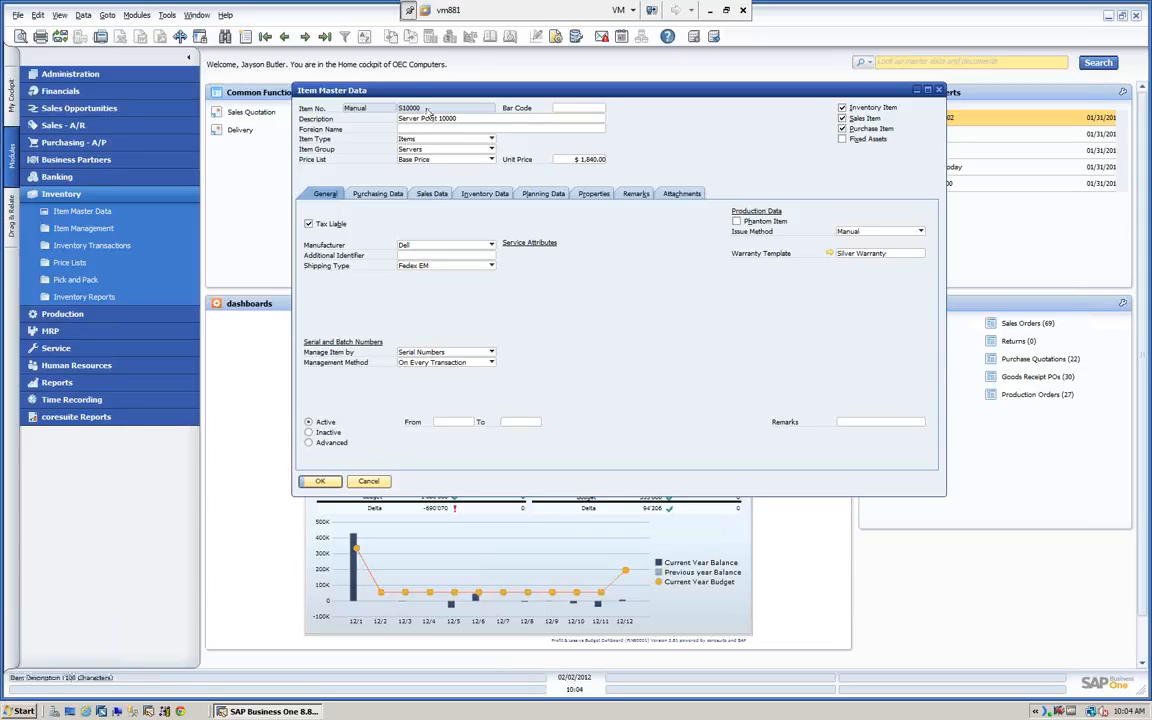
# Step: View the item record that precedes S10000 and return to the server item
pyautogui.click(285, 37)
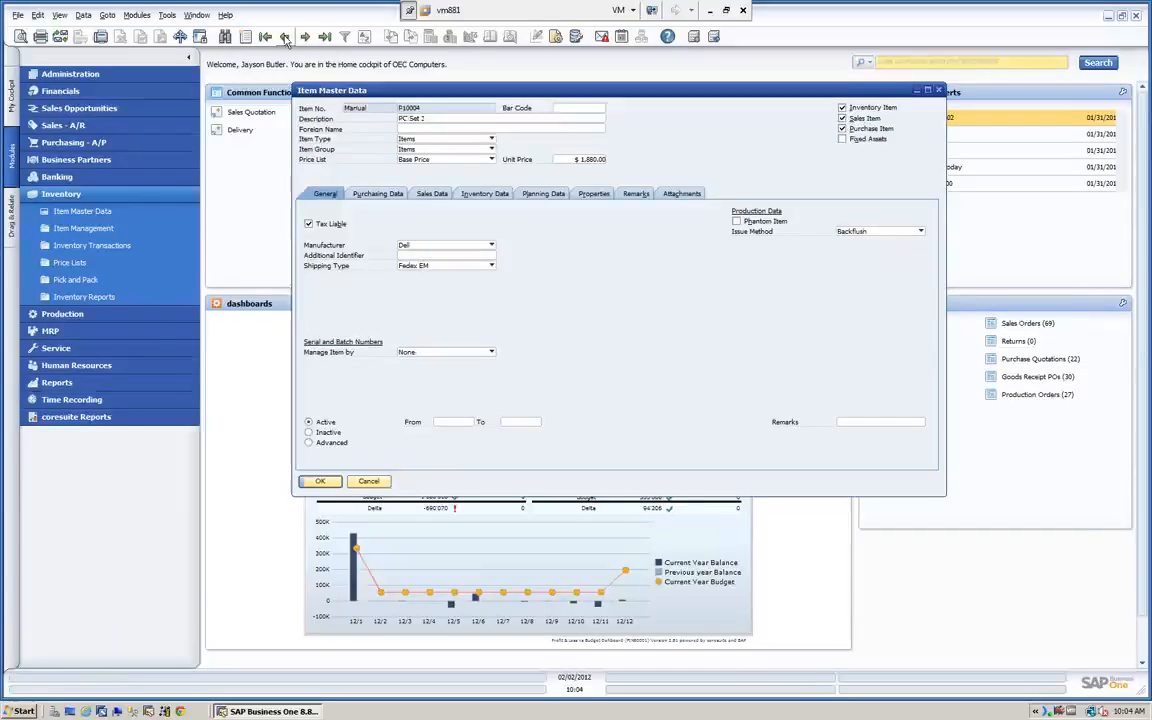
pyautogui.click(429, 129)
pyautogui.click(307, 40)
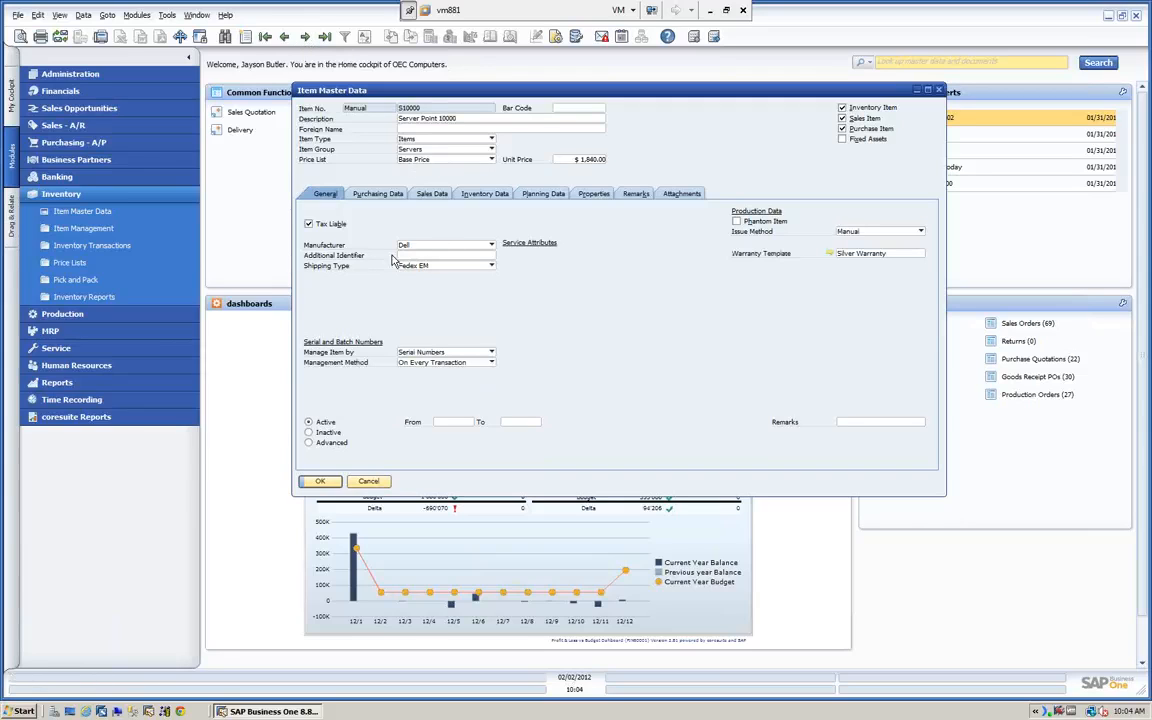
# Step: Go to the first item record, B10000 Printer Label, and open its Batch Number Transactions Report in an enlarged window
pyautogui.click(225, 36)
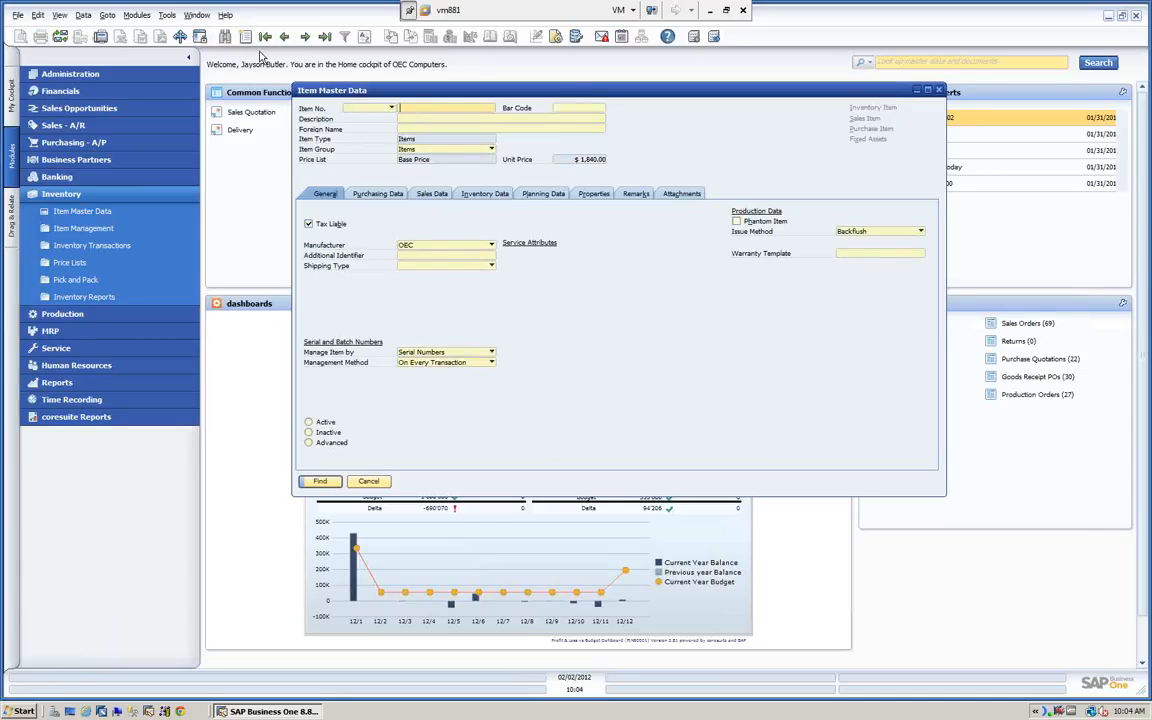
pyautogui.click(265, 36)
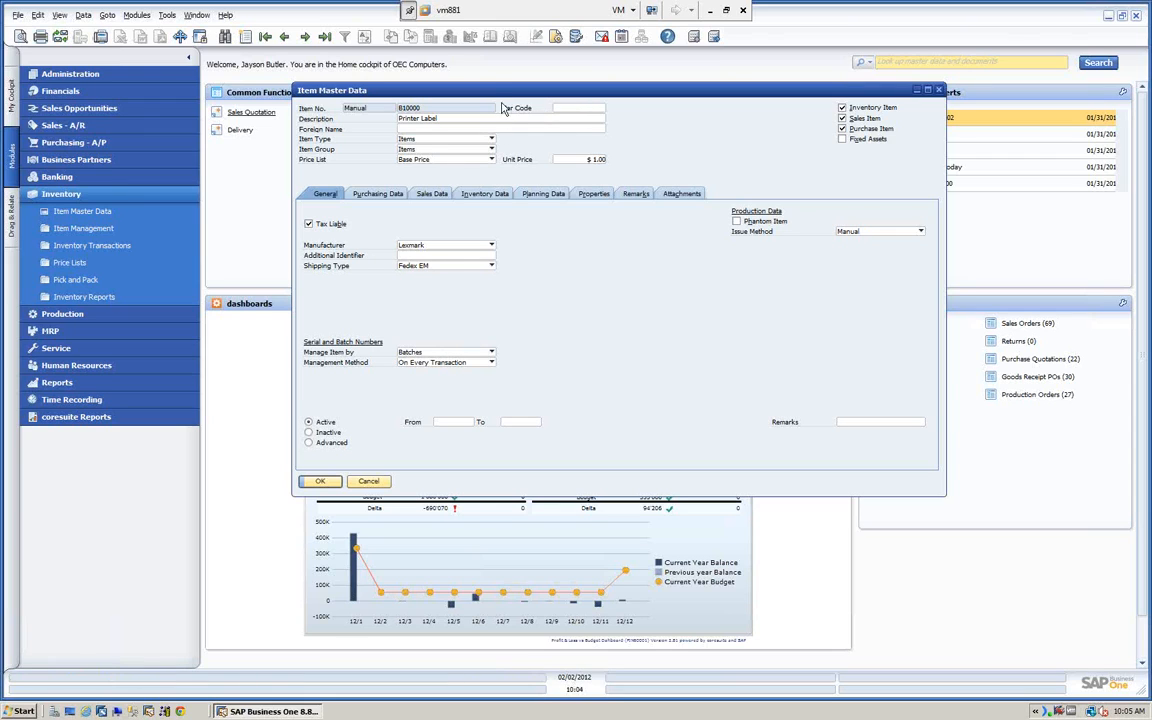
pyautogui.moveTo(493, 97); pyautogui.dragTo(479, 96)
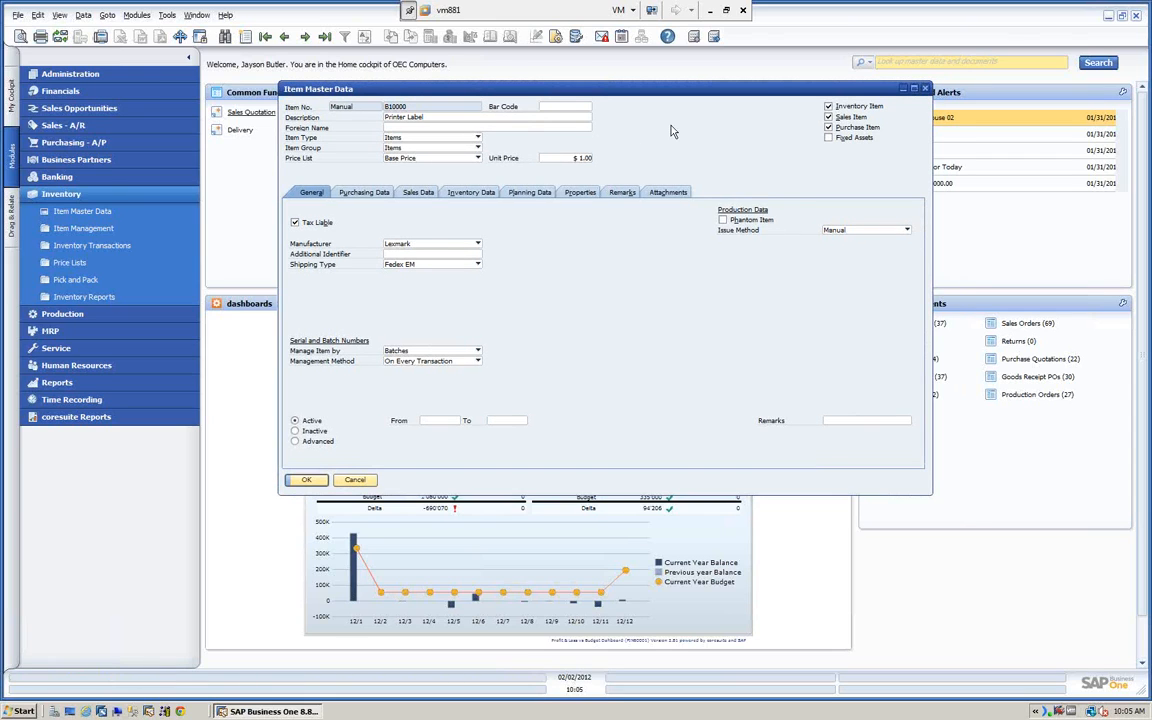
pyautogui.rightClick(672, 130)
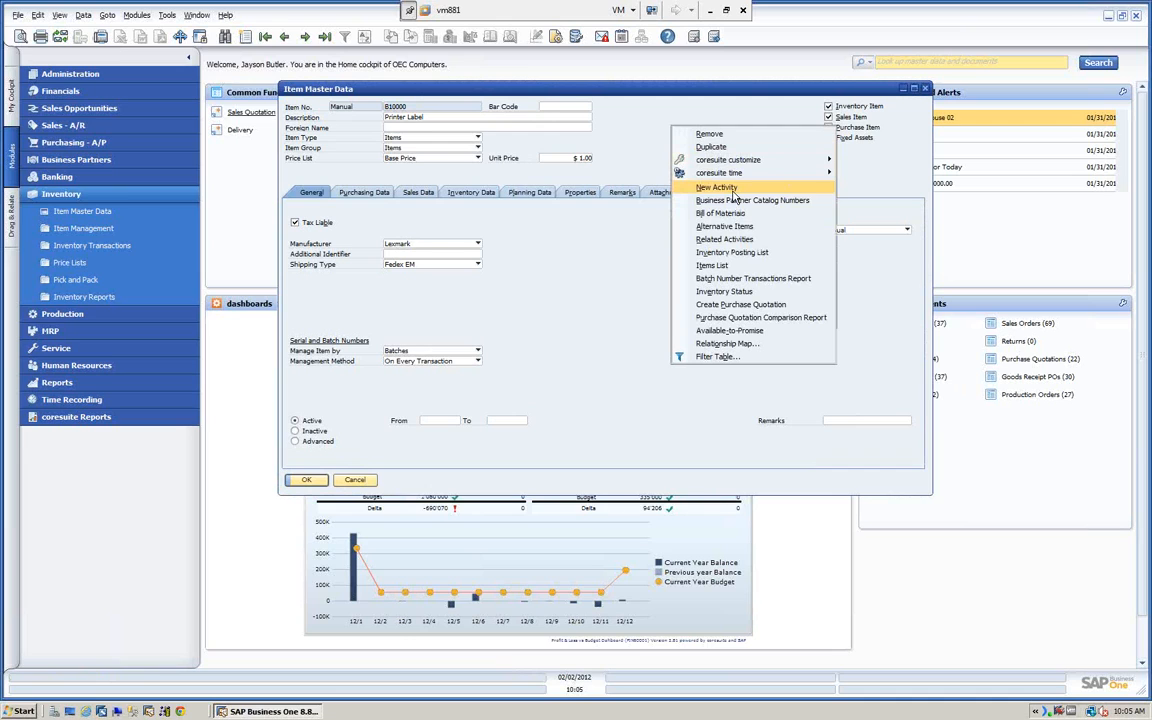
pyautogui.click(728, 280)
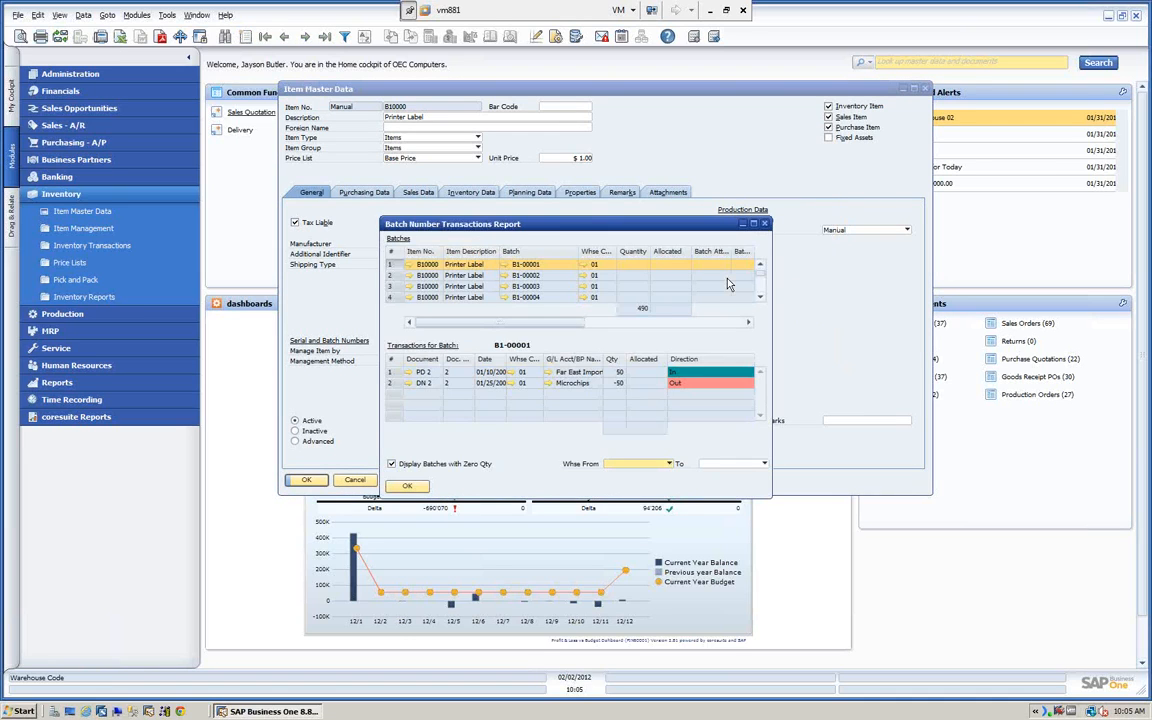
pyautogui.moveTo(550, 226); pyautogui.dragTo(480, 120)
pyautogui.moveTo(699, 399); pyautogui.dragTo(842, 620)
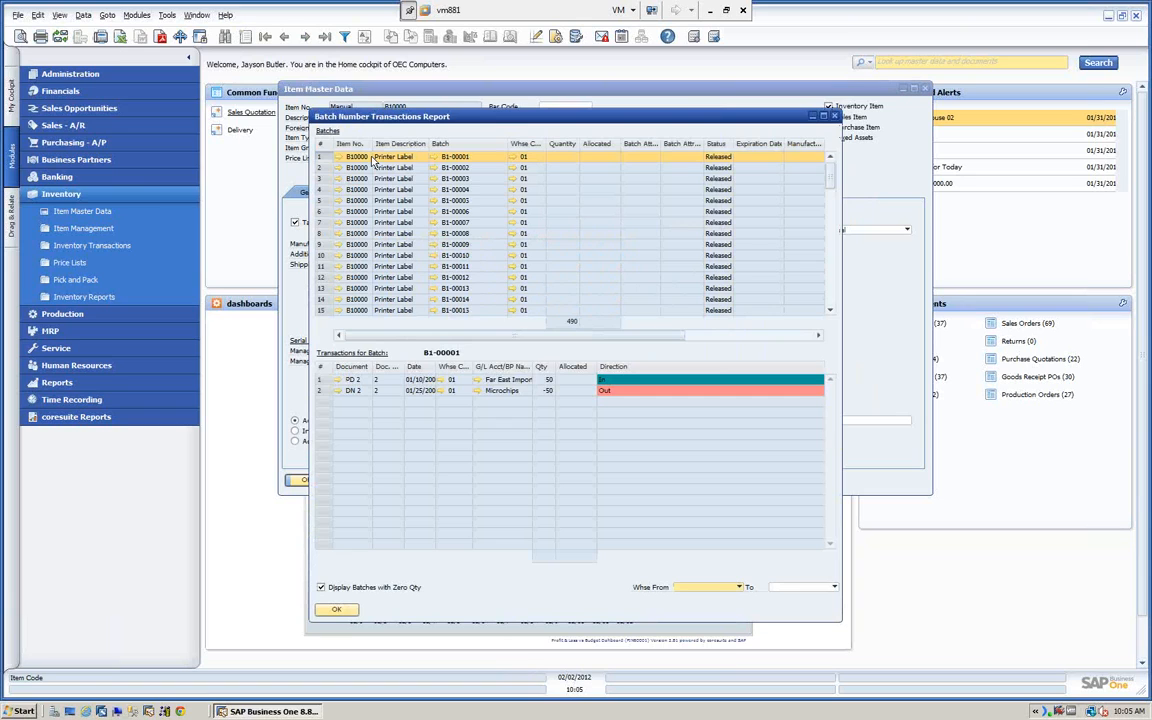
# Step: Examine the transactions for batches B1-00002 and B1-00006 of the printer label and close the report
pyautogui.click(380, 168)
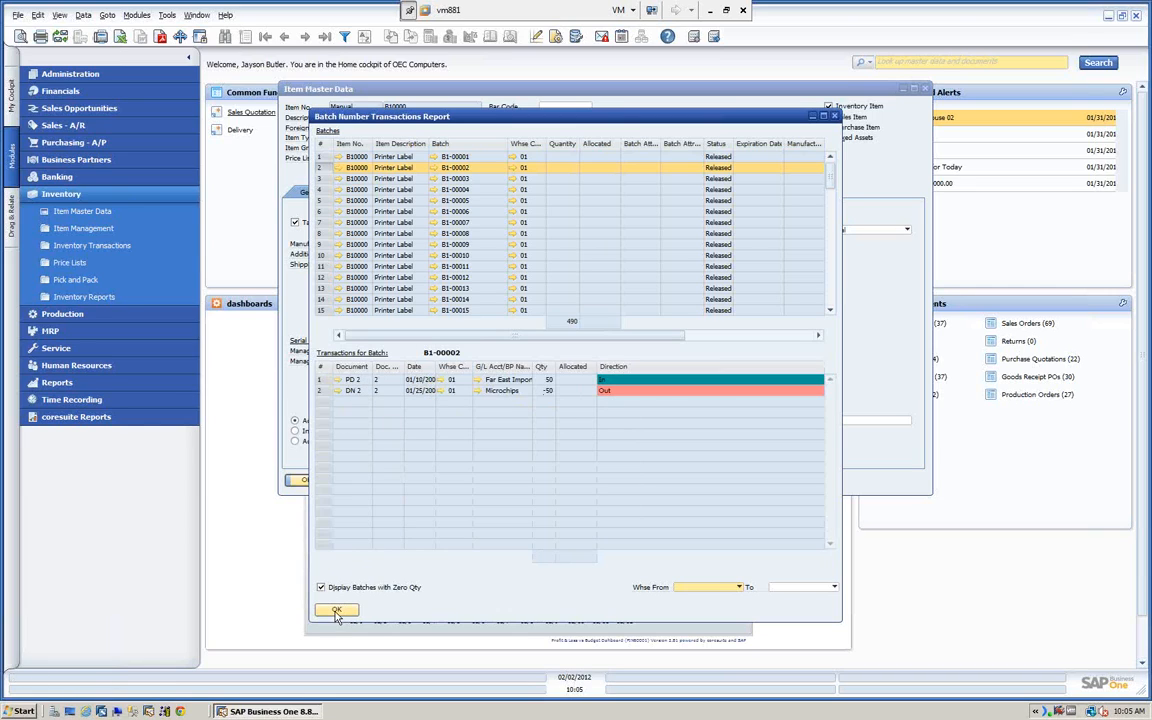
pyautogui.click(333, 212)
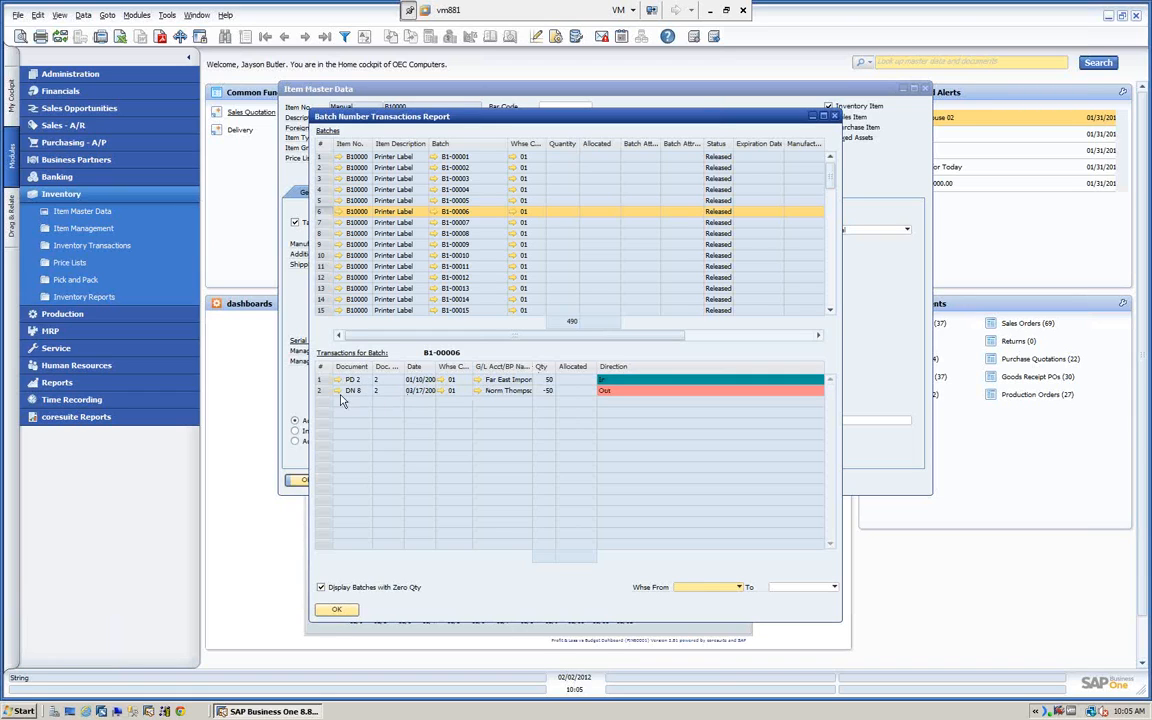
pyautogui.click(336, 609)
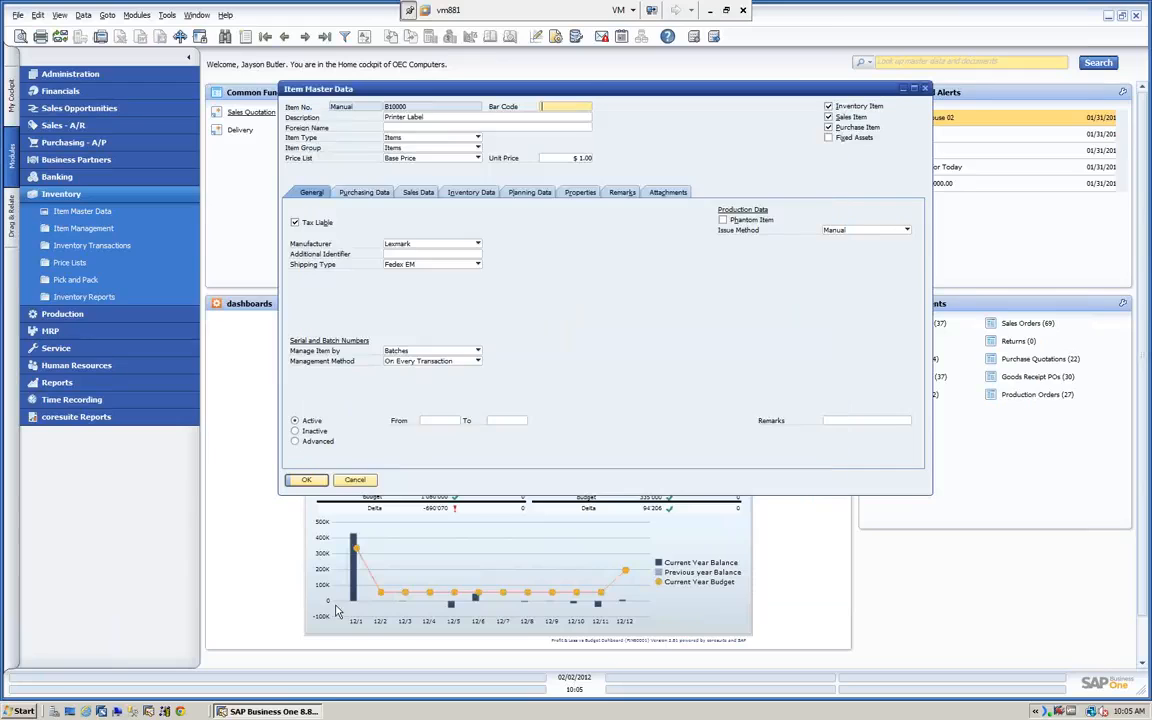
# Step: Find the Server Point 10000 item, S10000, in the item master data
pyautogui.click(226, 37)
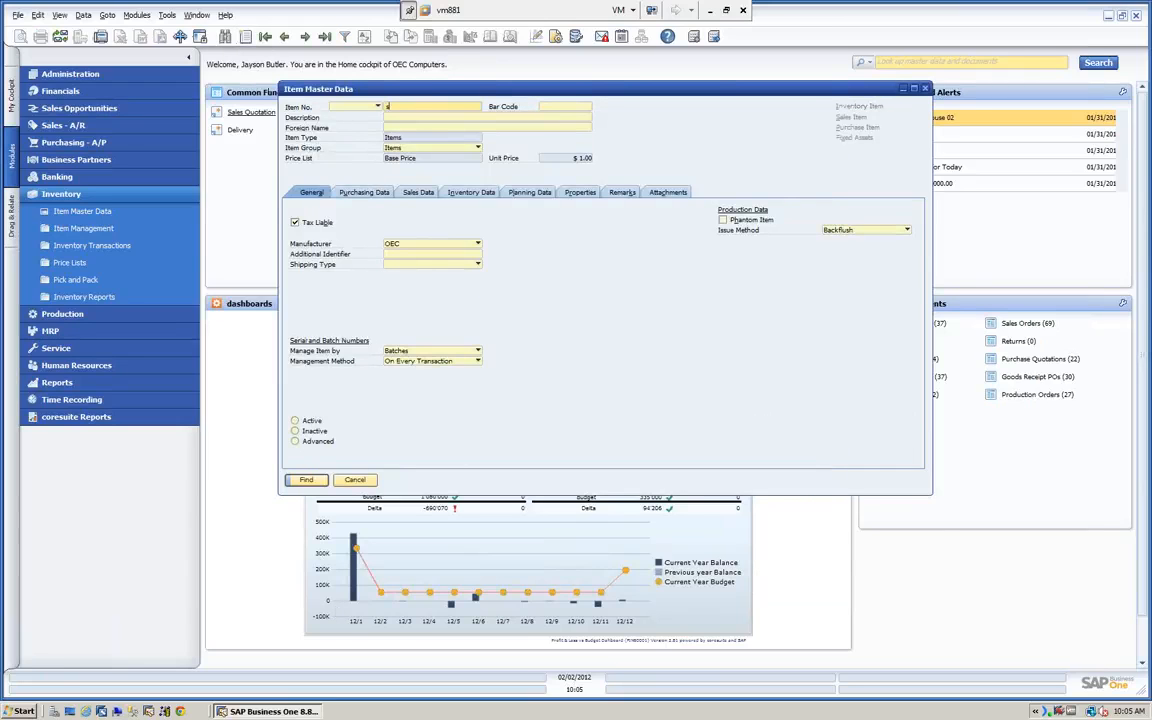
pyautogui.press('Tab')
pyautogui.click(517, 546)
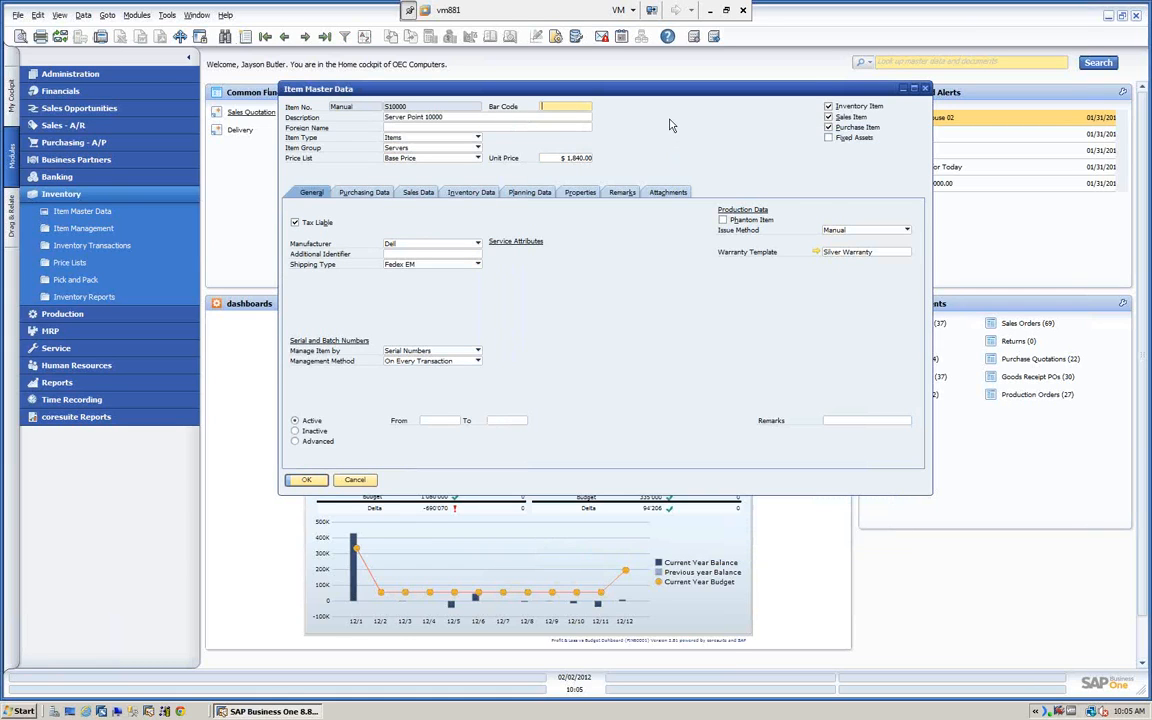
# Step: View the Serial Number Transactions Report for item S10000 in an enlarged window, and close the report and the item record
pyautogui.rightClick(672, 125)
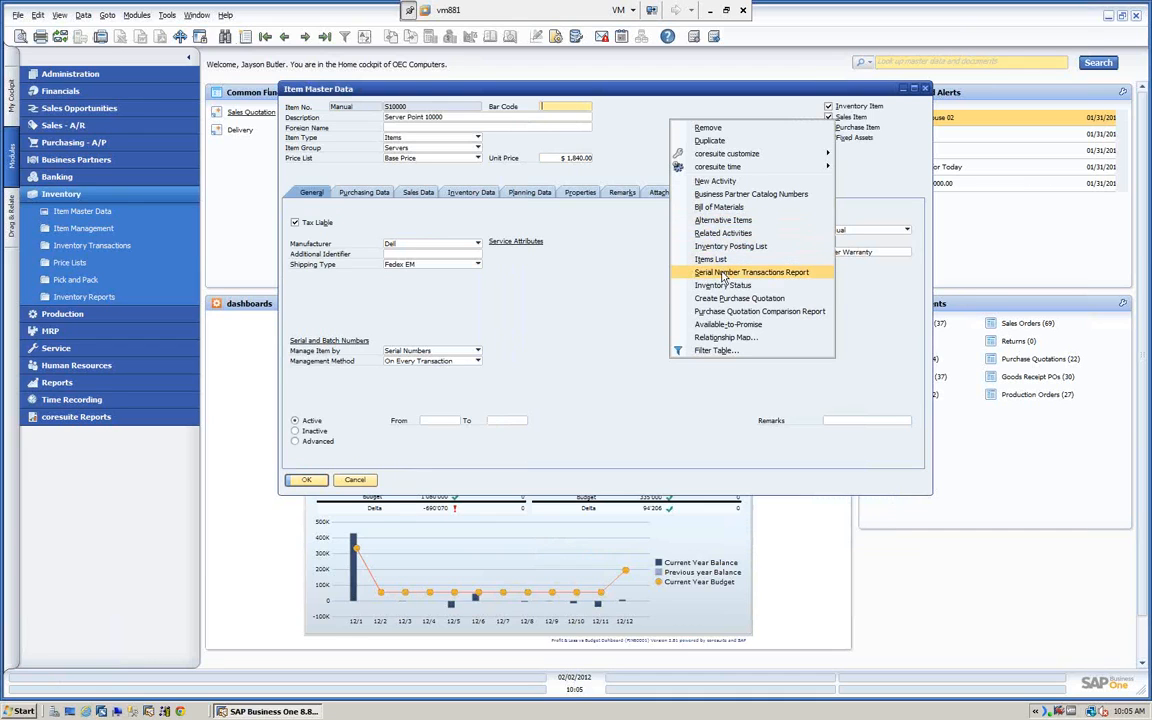
pyautogui.click(720, 271)
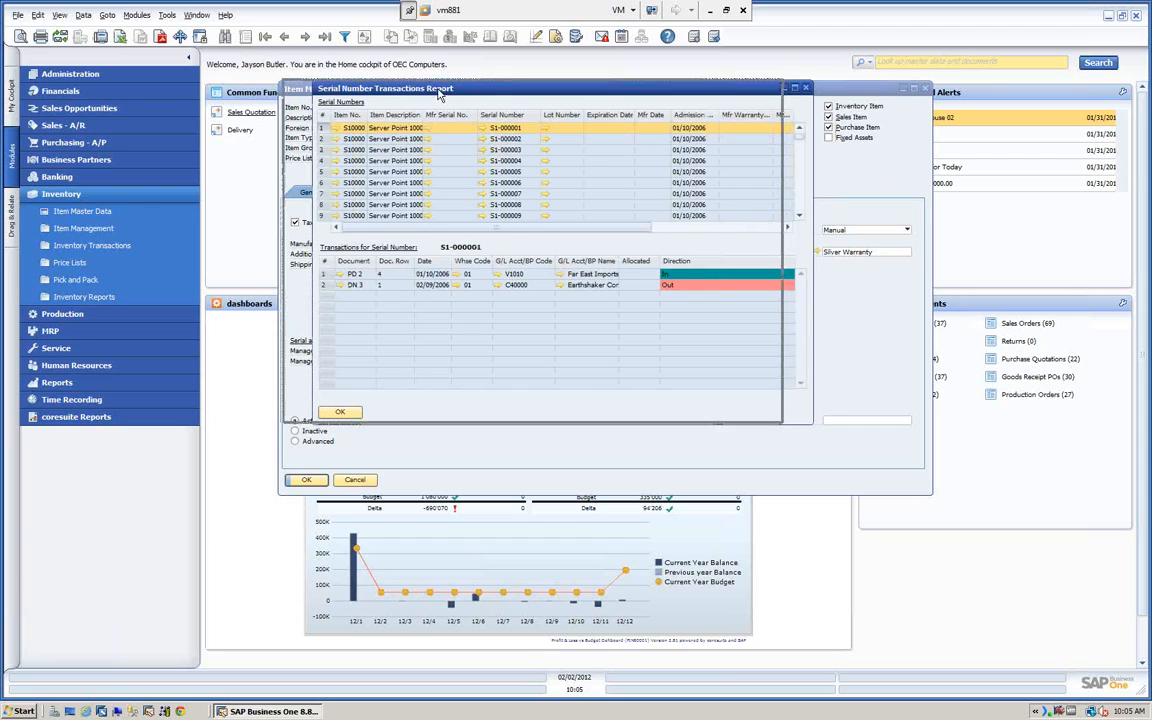
pyautogui.moveTo(398, 88); pyautogui.dragTo(367, 85)
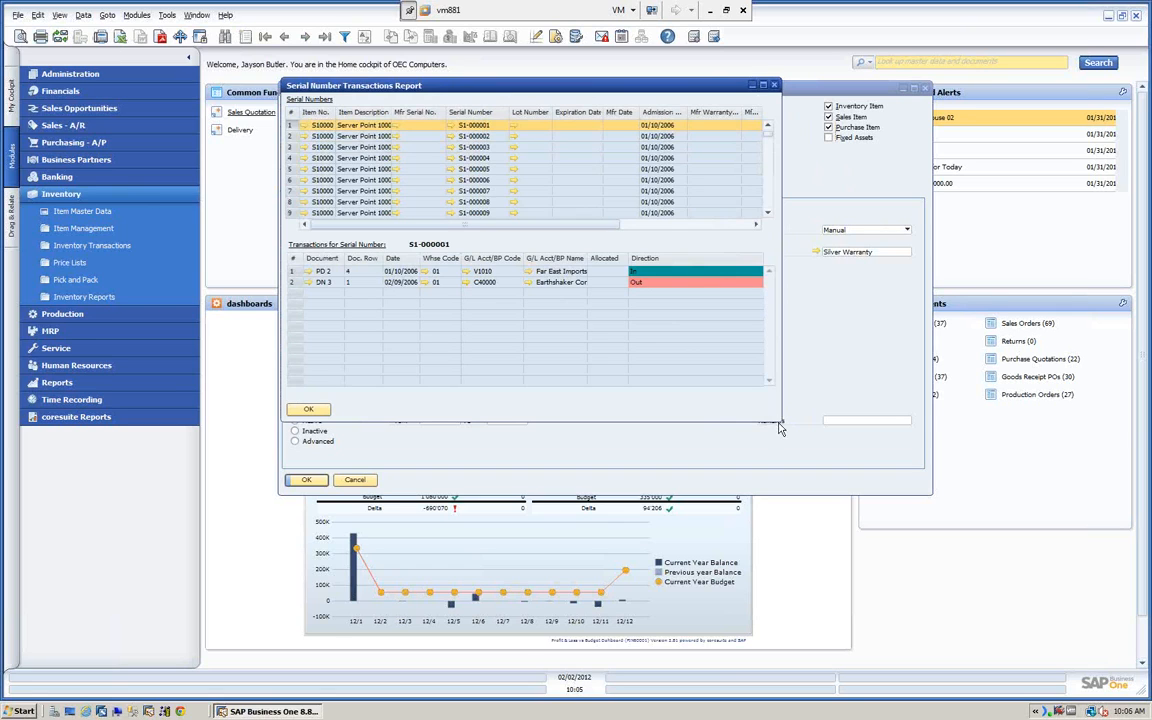
pyautogui.moveTo(783, 427); pyautogui.dragTo(834, 552)
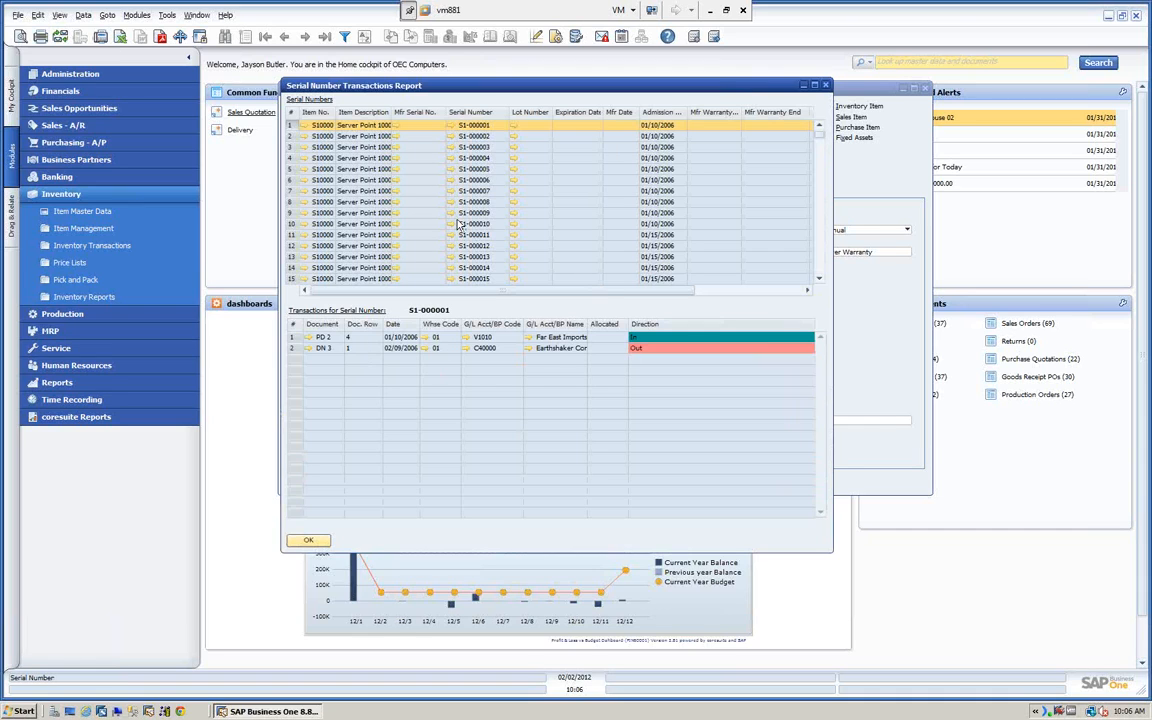
pyautogui.click(308, 541)
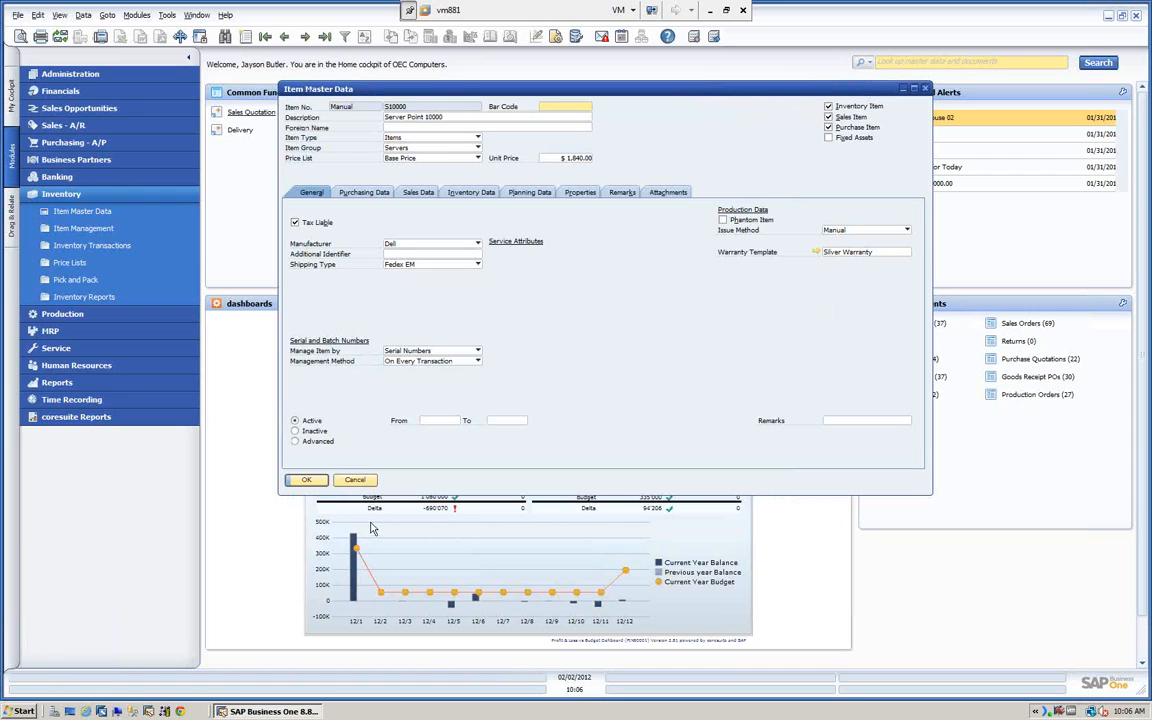
pyautogui.click(356, 481)
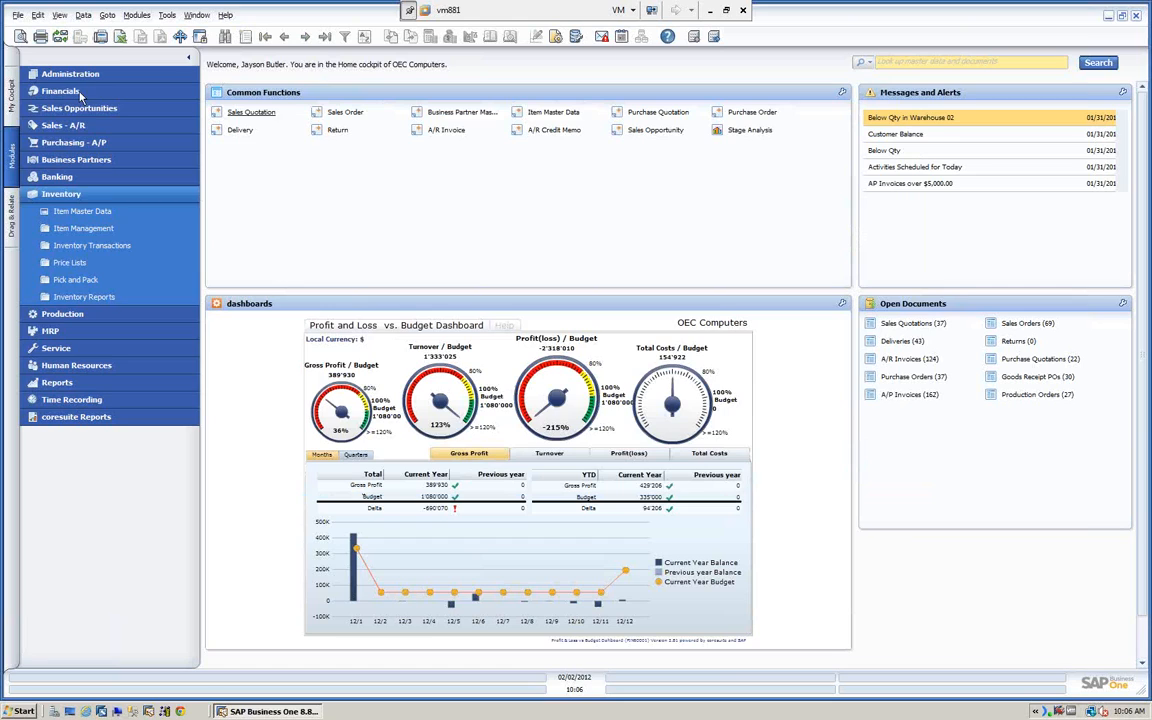
# Step: Start a new Goods Receipt PO for the vendor Far East Imports
pyautogui.click(74, 143)
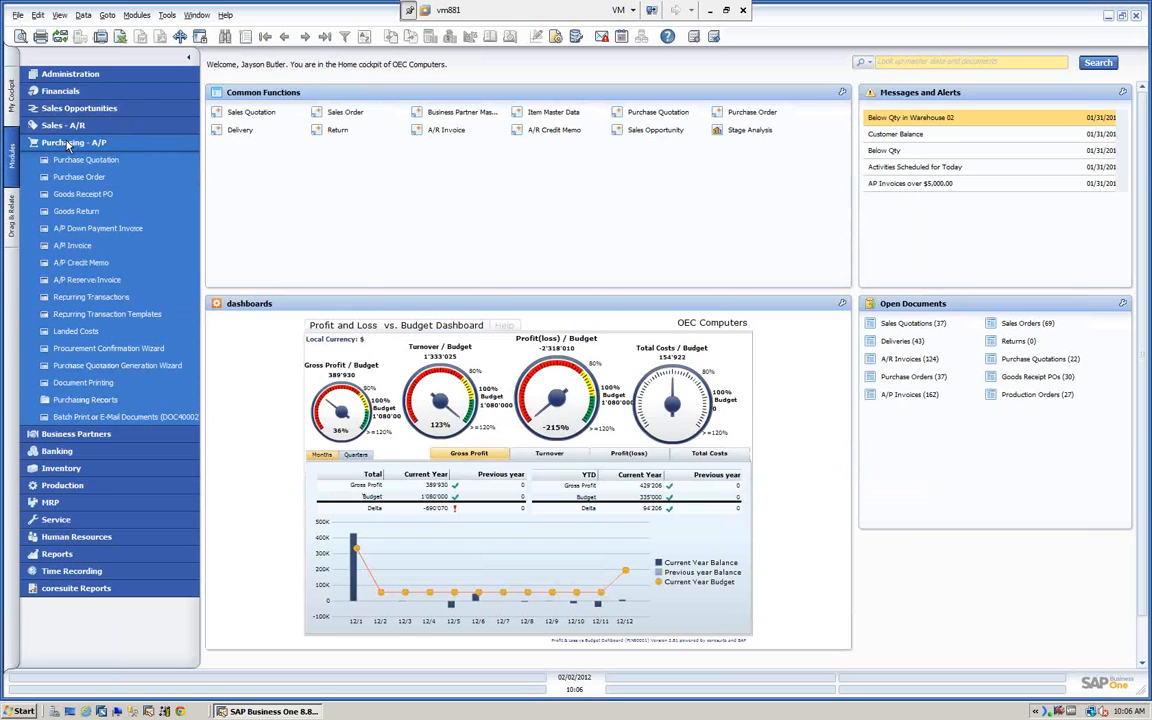
pyautogui.click(84, 195)
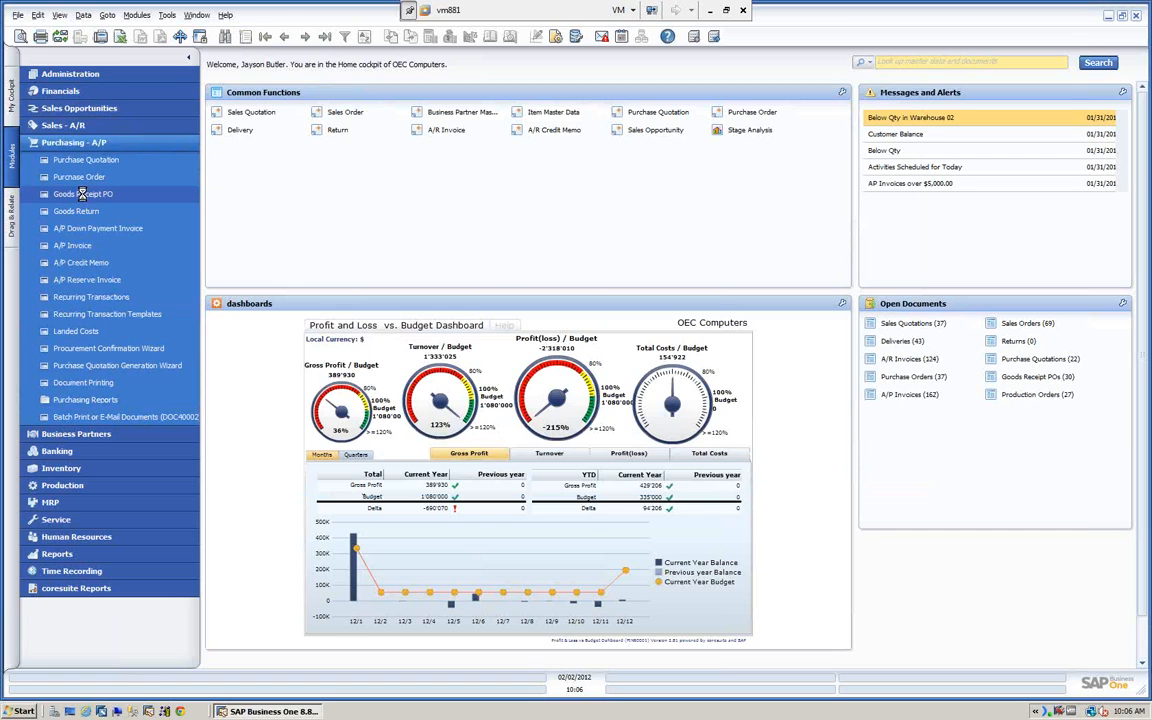
pyautogui.press('Tab')
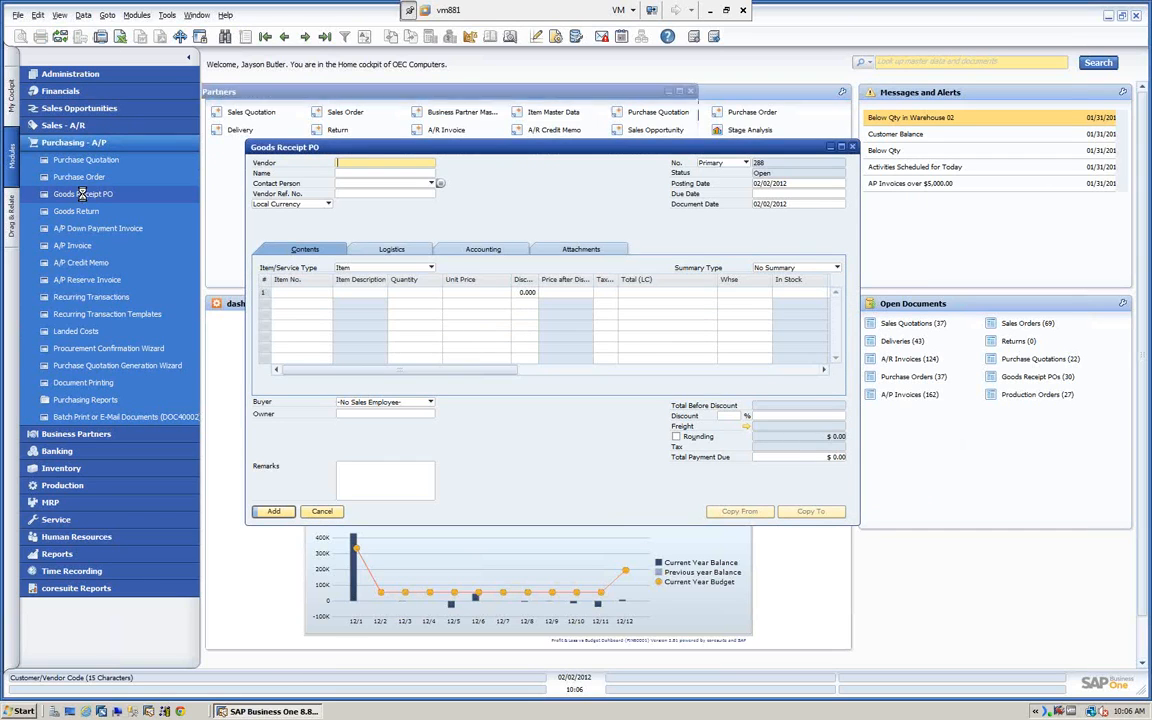
pyautogui.doubleClick(293, 160)
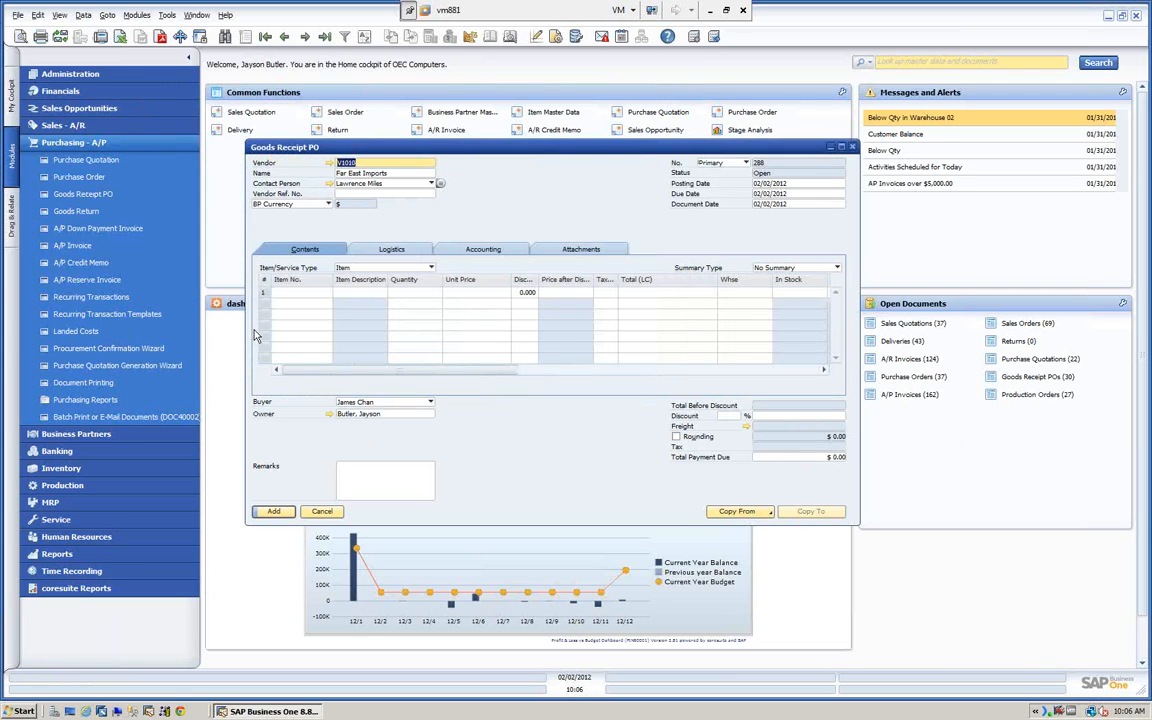
# Step: Enter item S10000 in the first row of the goods receipt with a quantity of 10
pyautogui.click(300, 294)
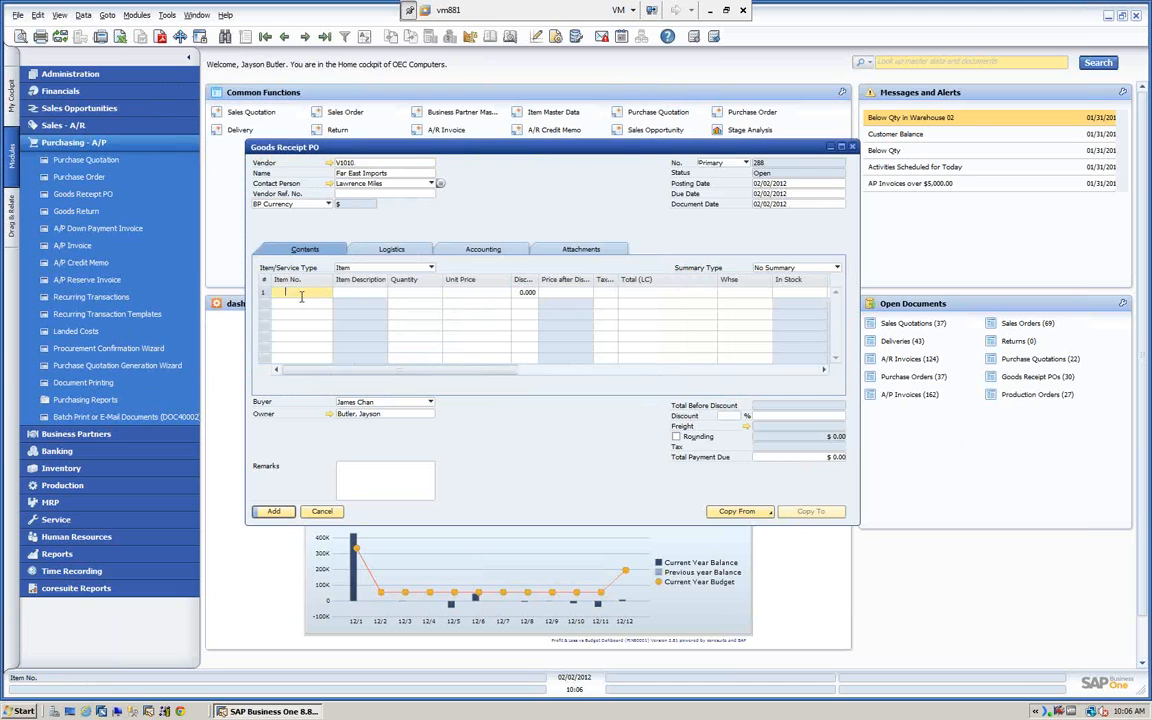
pyautogui.press('Tab')
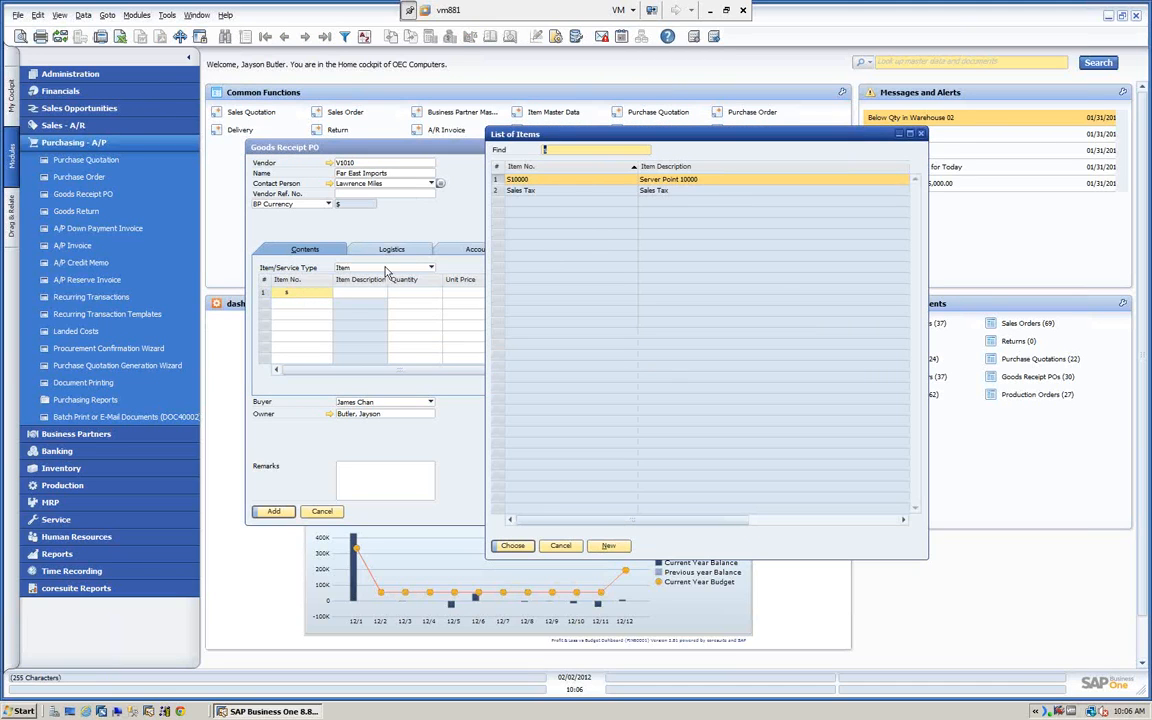
pyautogui.click(512, 545)
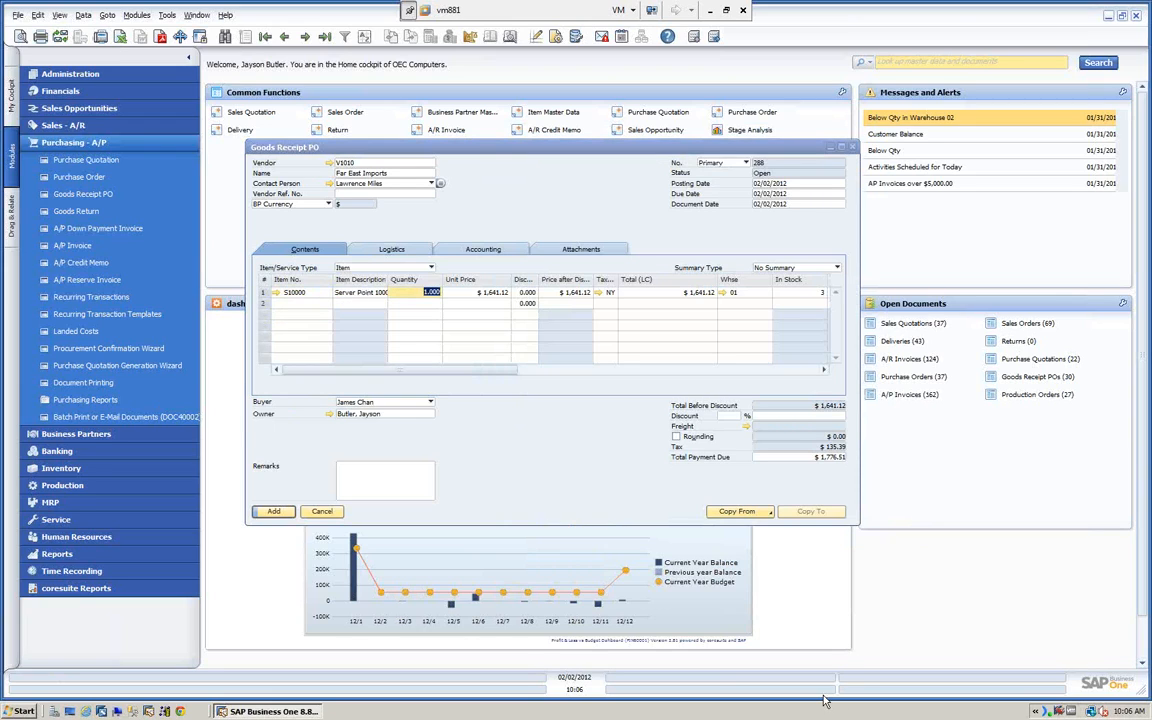
pyautogui.write('10')
pyautogui.press('Tab')
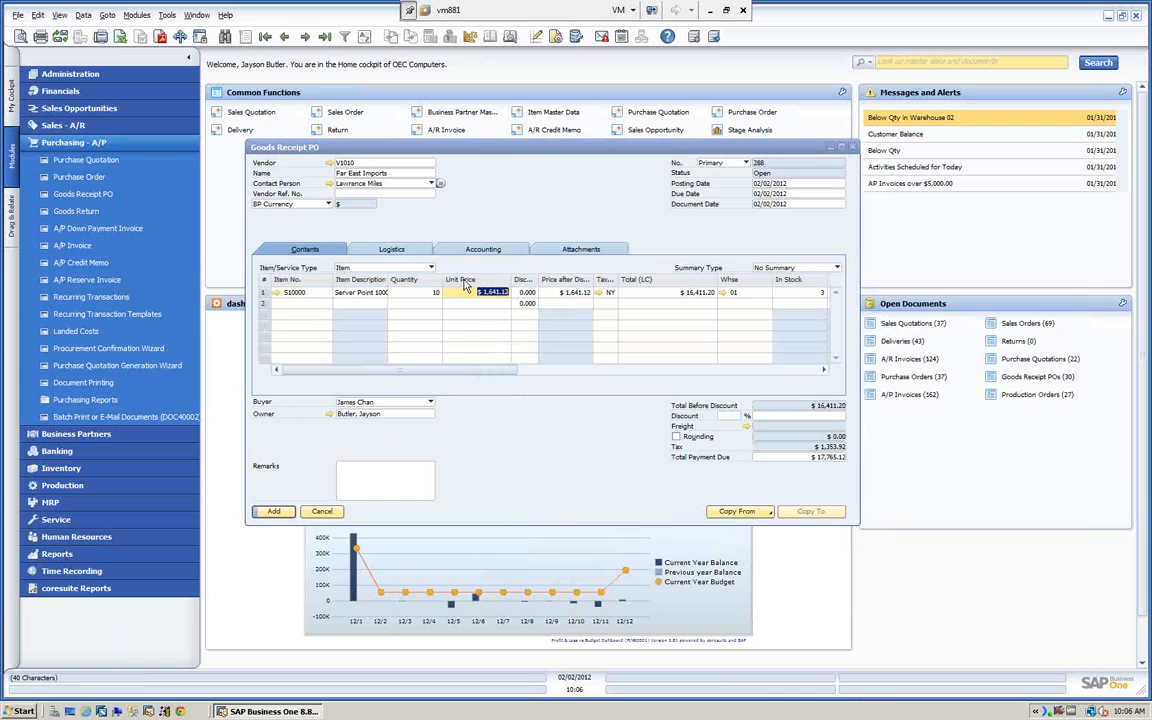
# Step: Add the goods receipt to bring up serial number setup and look through the serial number columns, from manufacturer serial number to location
pyautogui.click(274, 511)
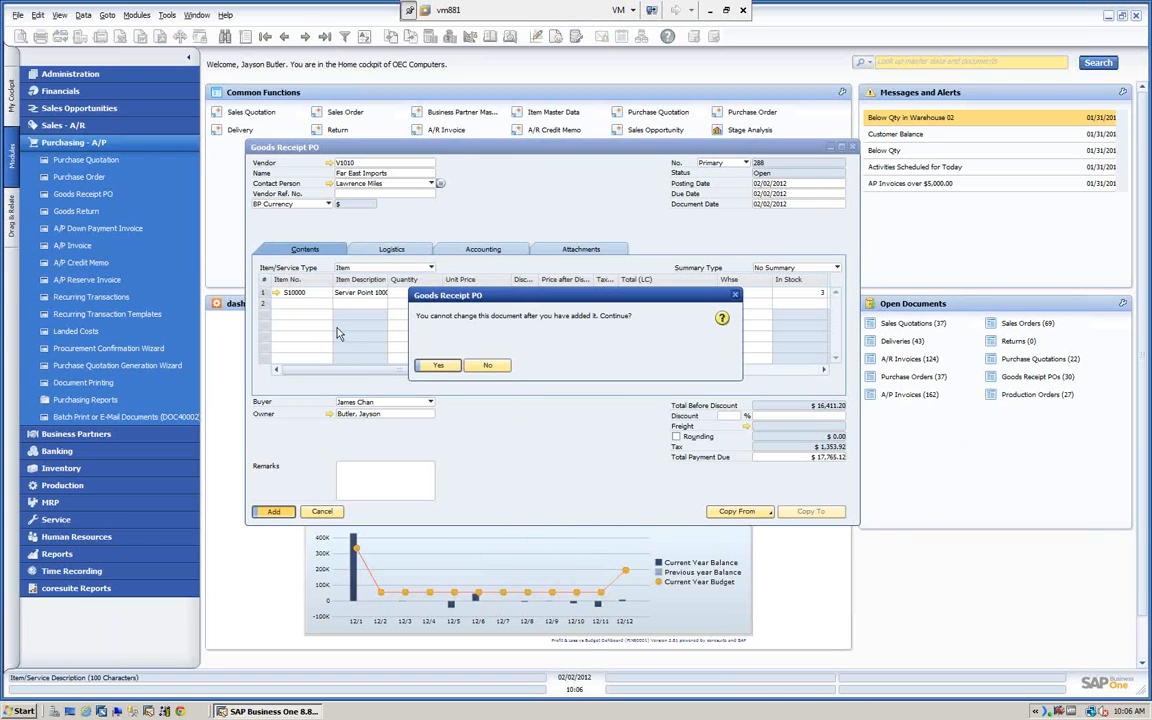
pyautogui.click(438, 365)
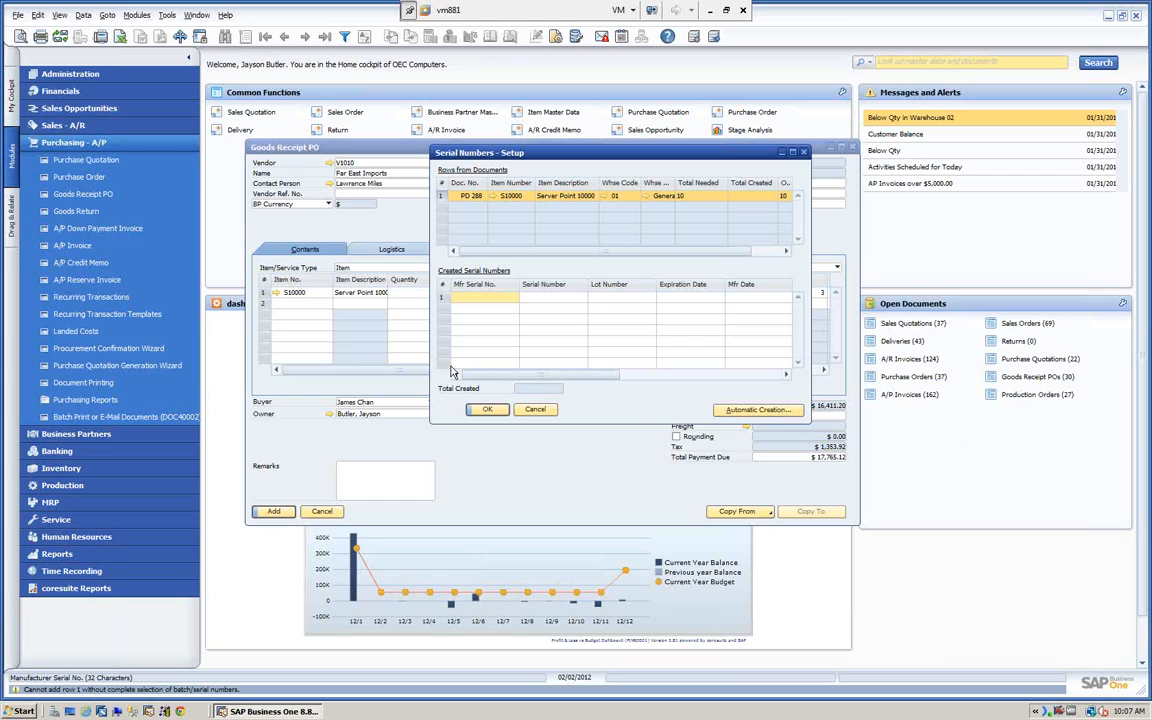
pyautogui.click(540, 297)
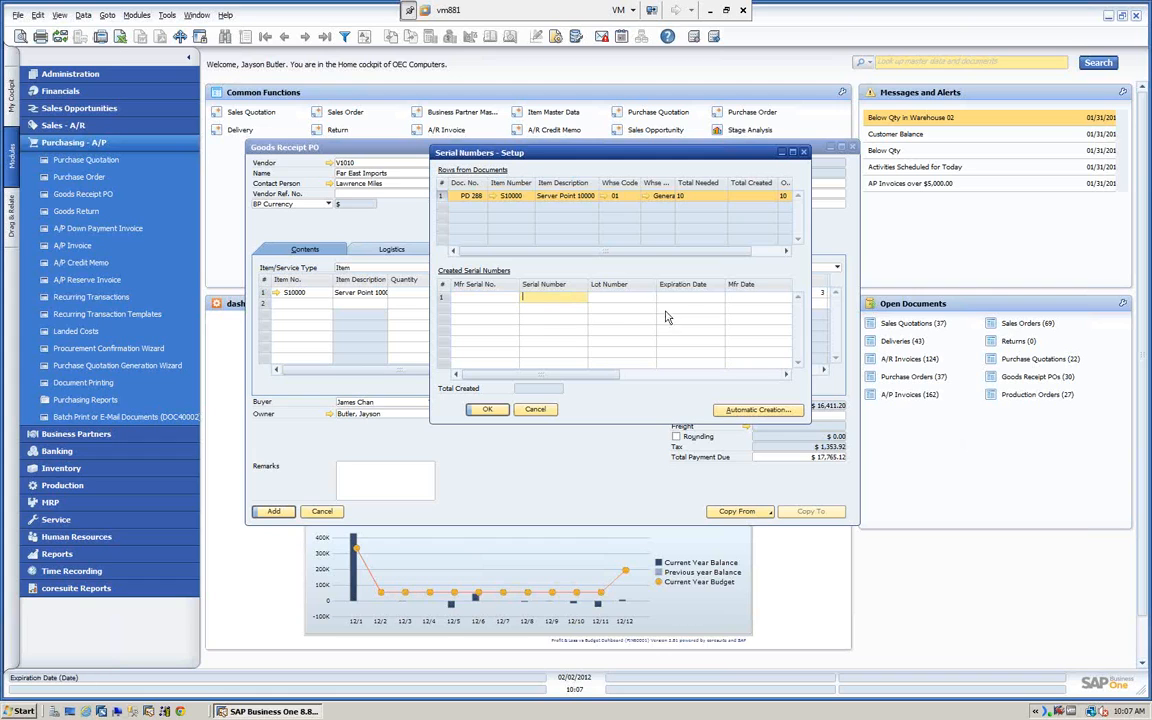
pyautogui.moveTo(589, 381); pyautogui.dragTo(627, 384)
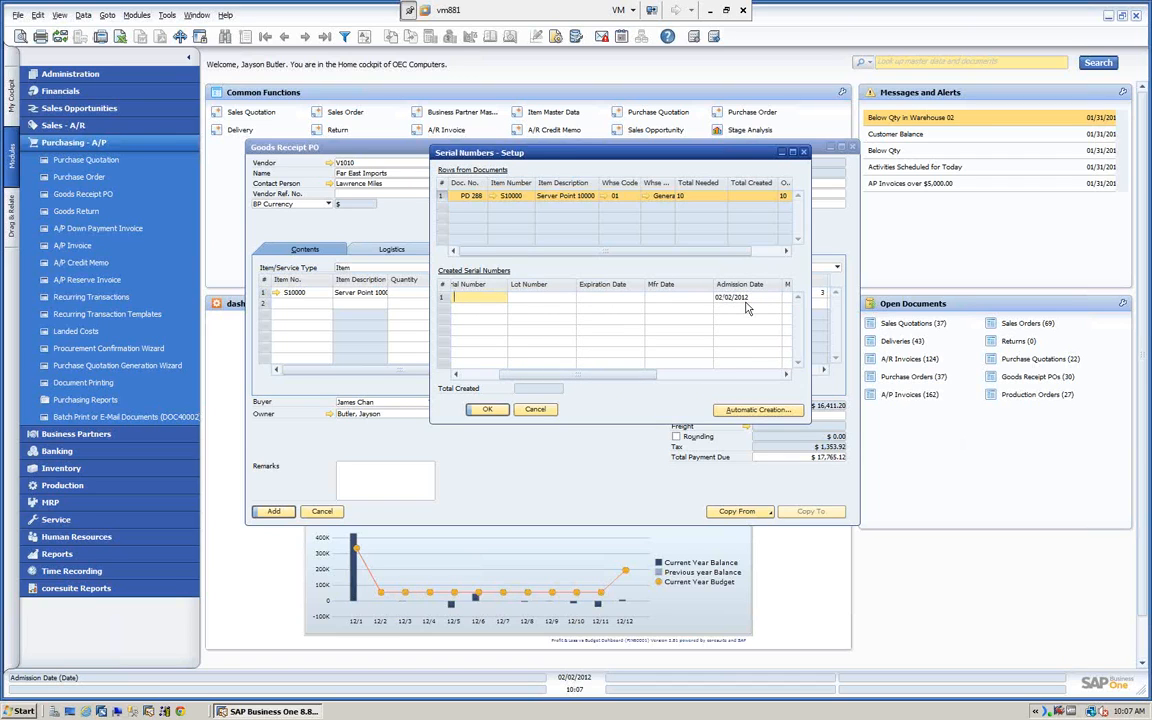
pyautogui.moveTo(580, 380); pyautogui.dragTo(680, 383)
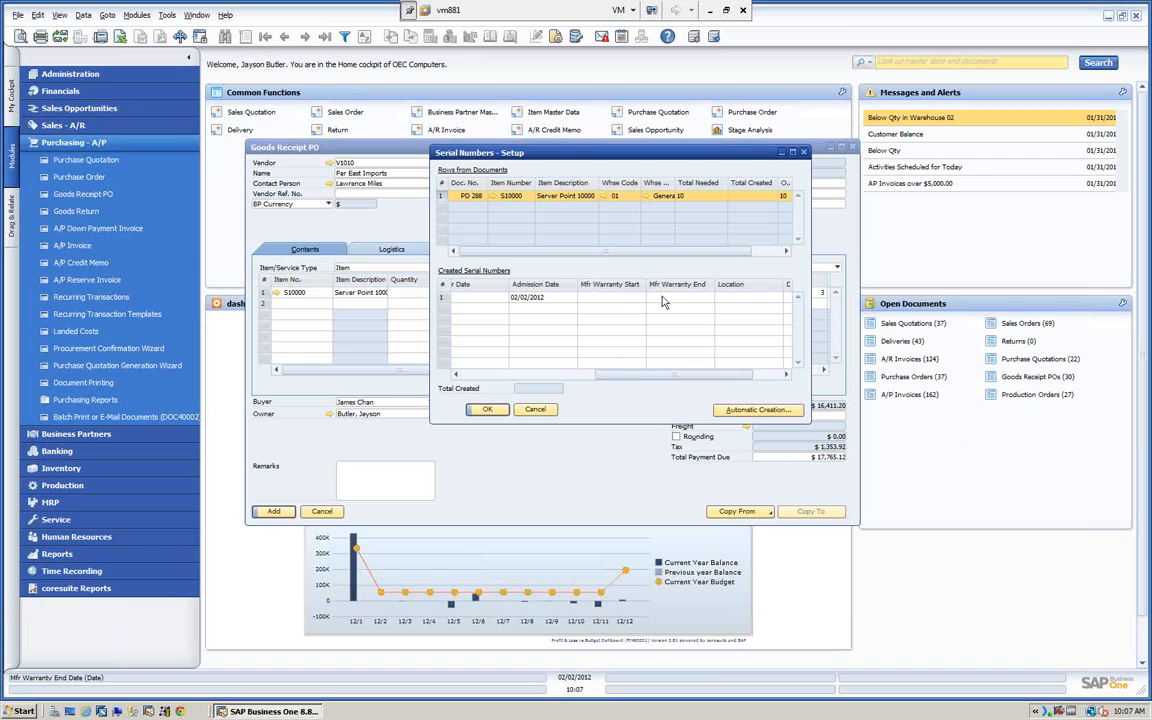
pyautogui.moveTo(642, 380); pyautogui.dragTo(548, 378)
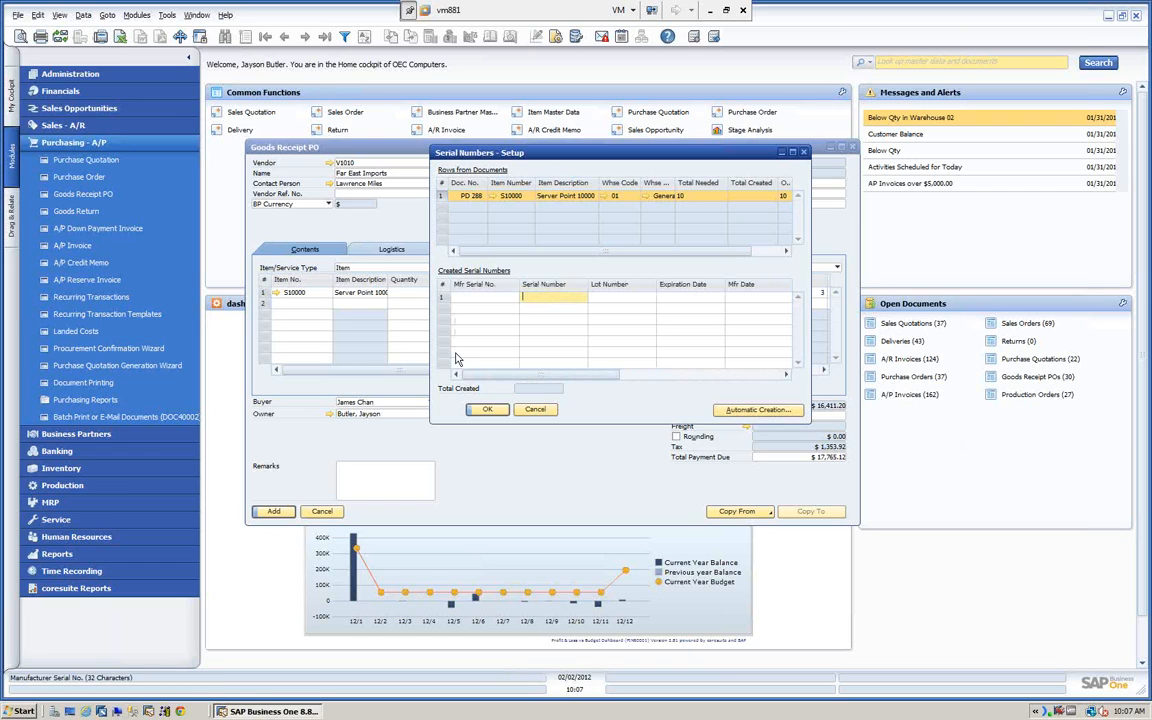
# Step: Open automatic serial number creation for item S10000 and arrange its window beside the serial number setup
pyautogui.click(748, 413)
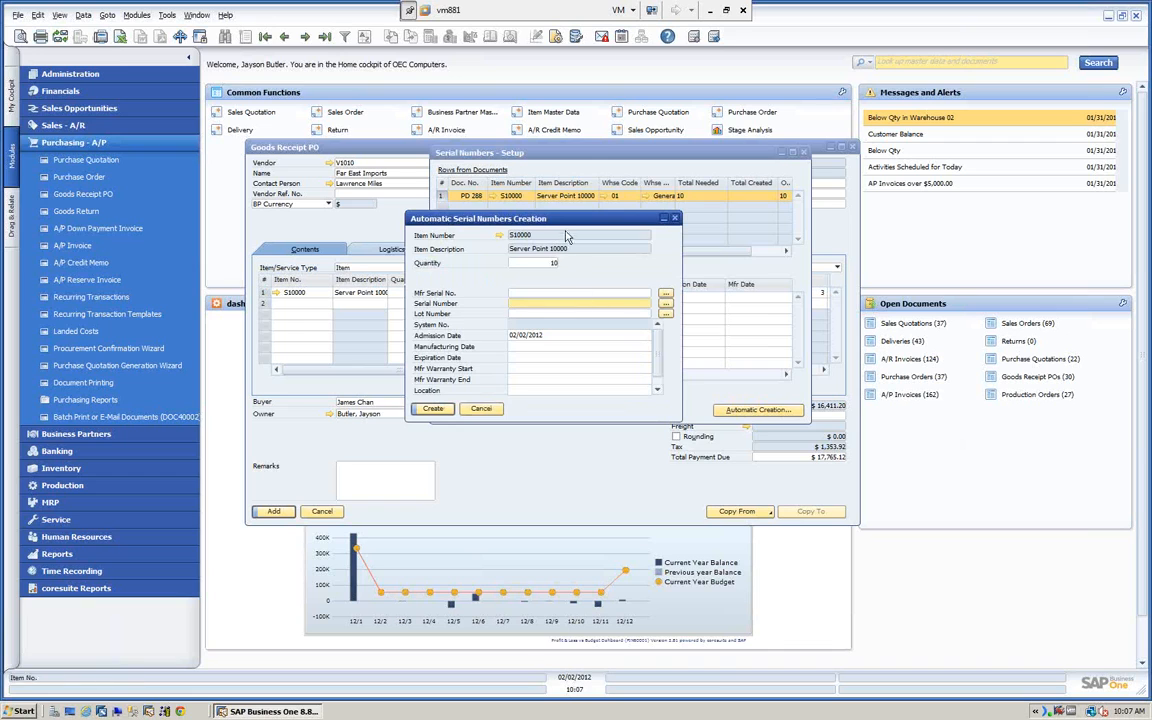
pyautogui.moveTo(563, 227); pyautogui.dragTo(717, 227)
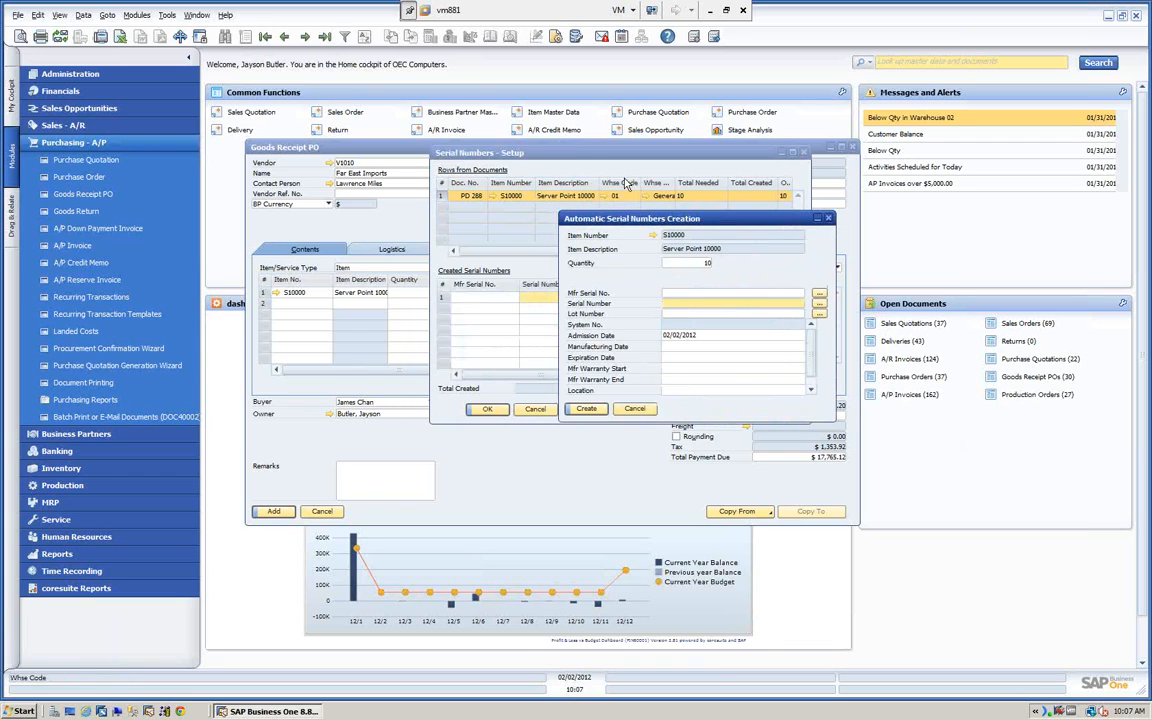
pyautogui.moveTo(543, 163); pyautogui.dragTo(346, 121)
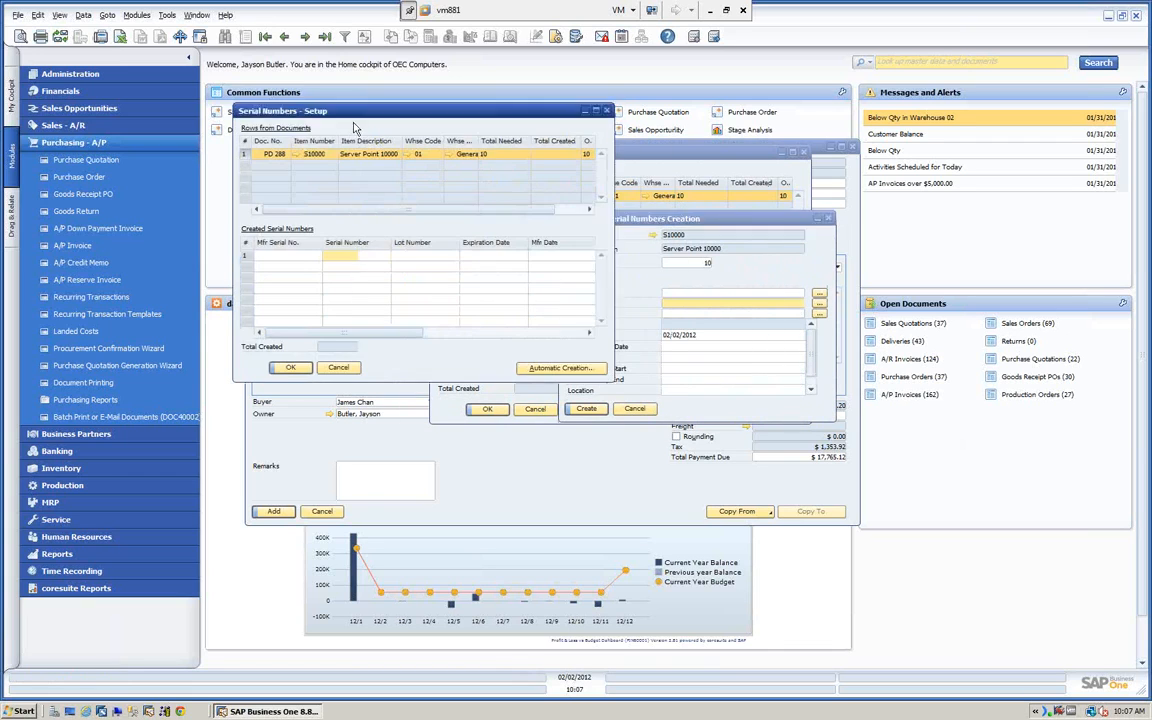
pyautogui.moveTo(666, 222); pyautogui.dragTo(731, 149)
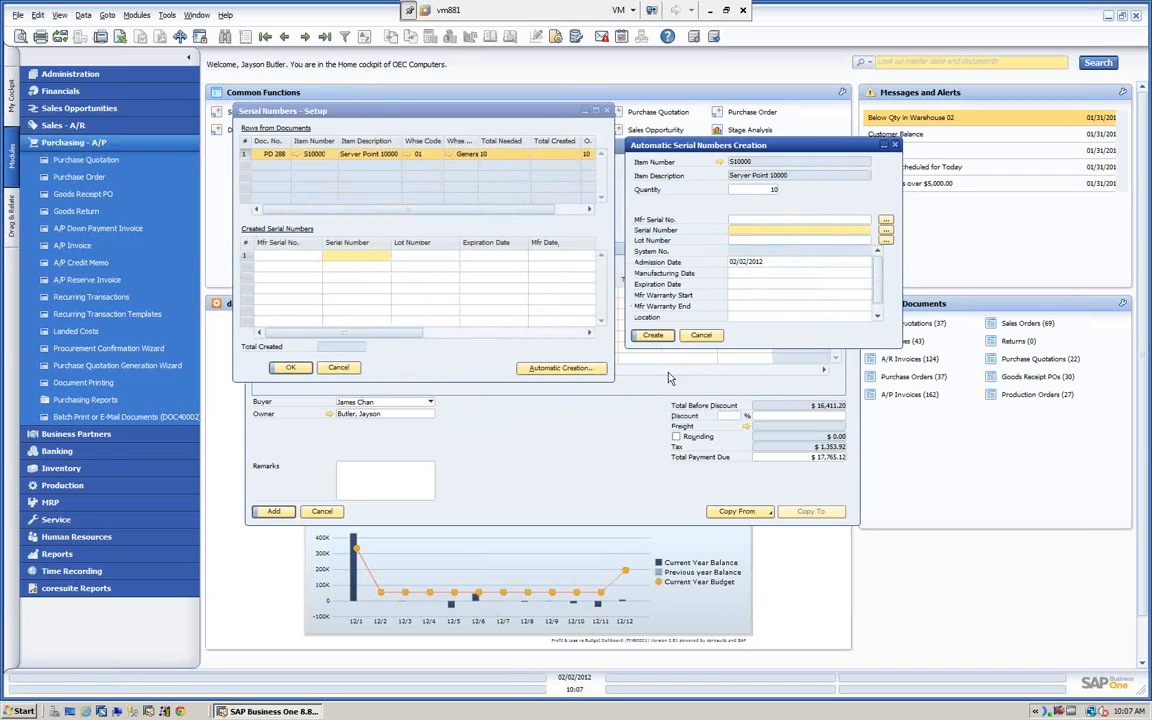
# Step: Define the serial number string with SA as its first part and 1000 as its second
pyautogui.click(886, 231)
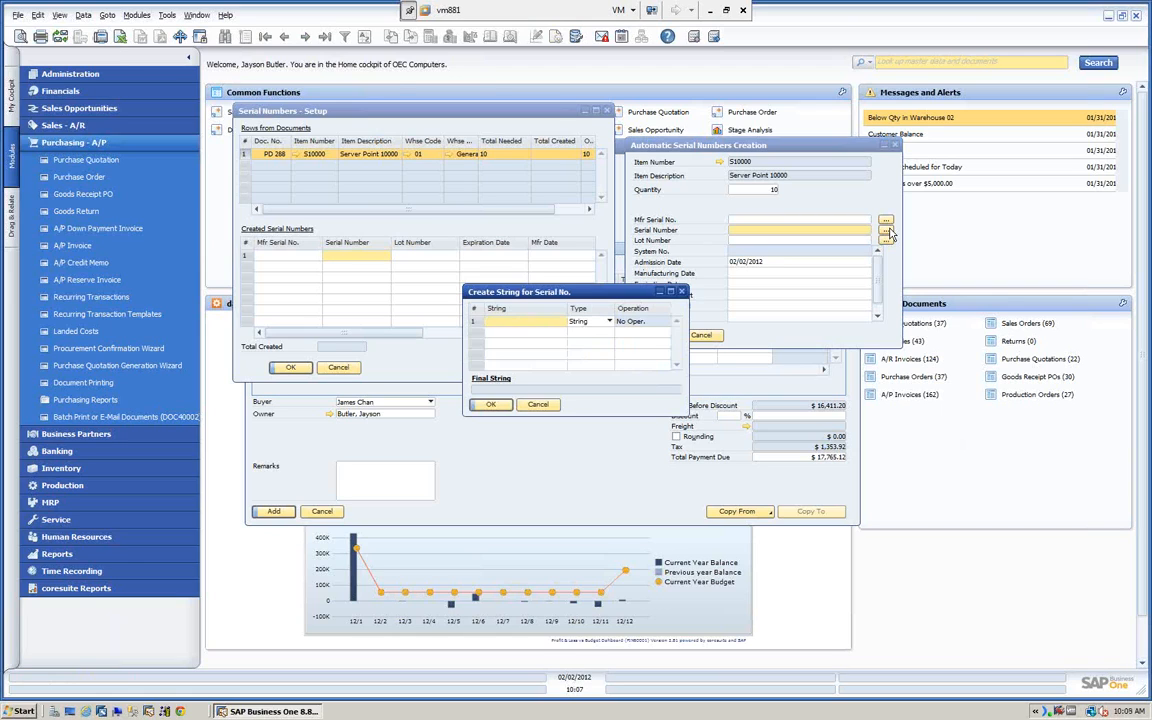
pyautogui.write('S')
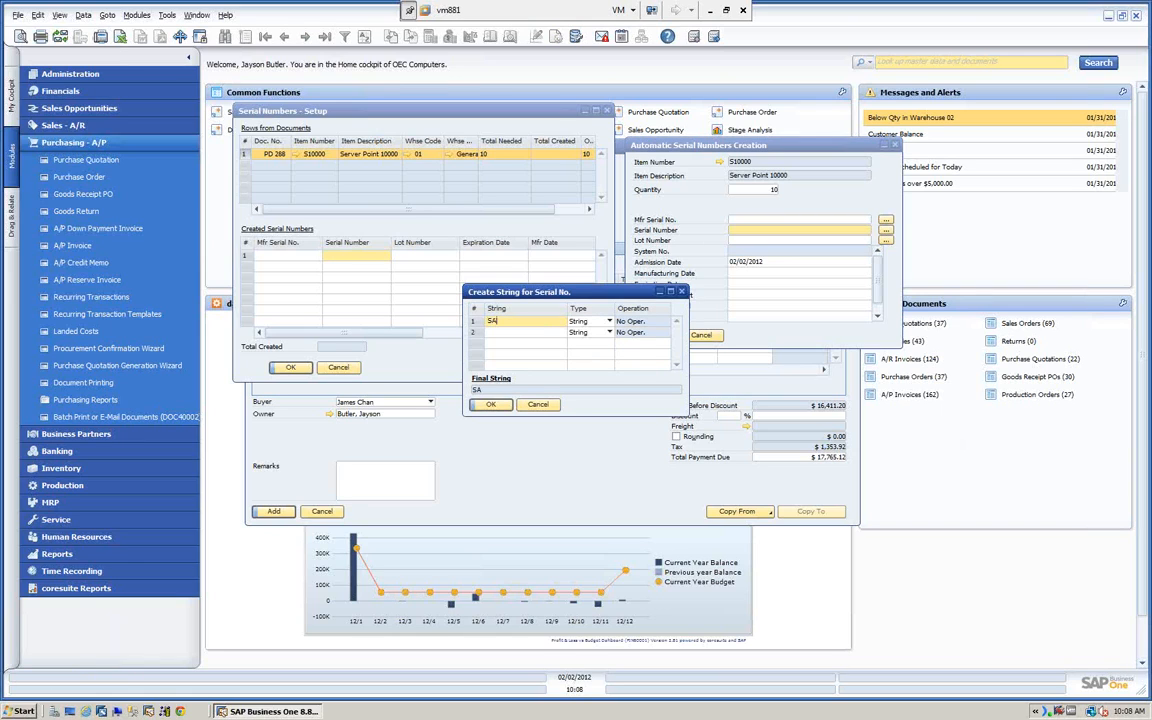
pyautogui.write('A')
pyautogui.click(521, 334)
pyautogui.write('1000')
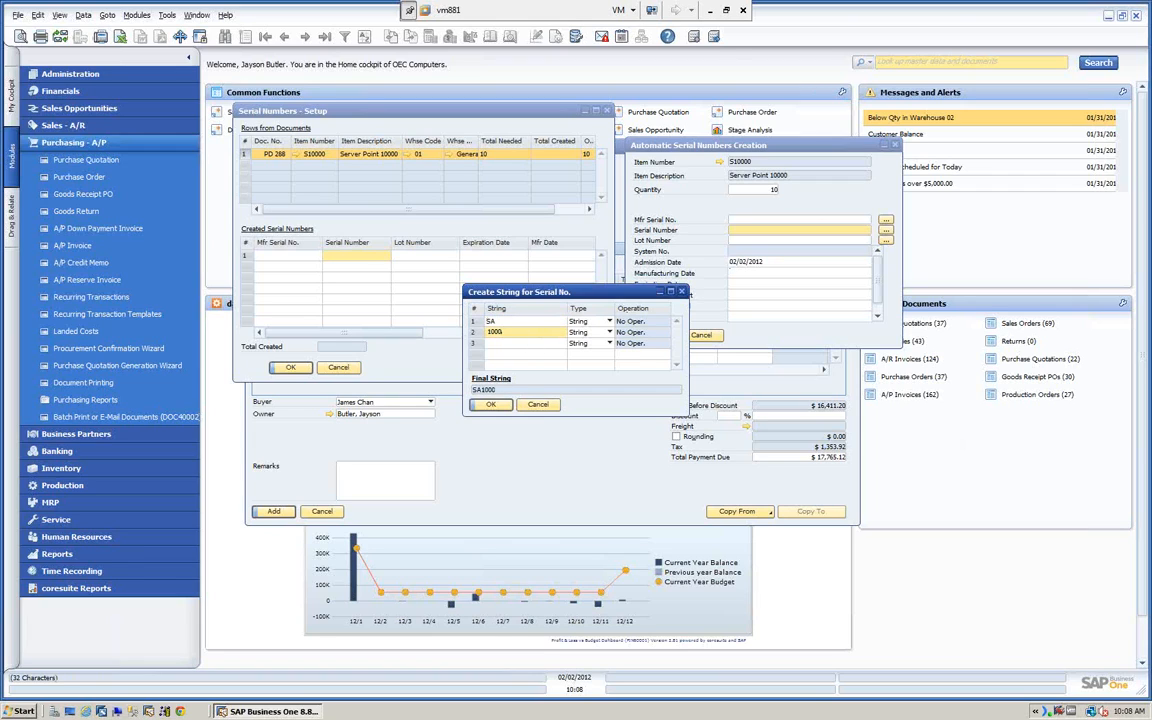
# Step: Set the 1000 part to type Number with the Increase operation and accept the serial number string
pyautogui.click(609, 332)
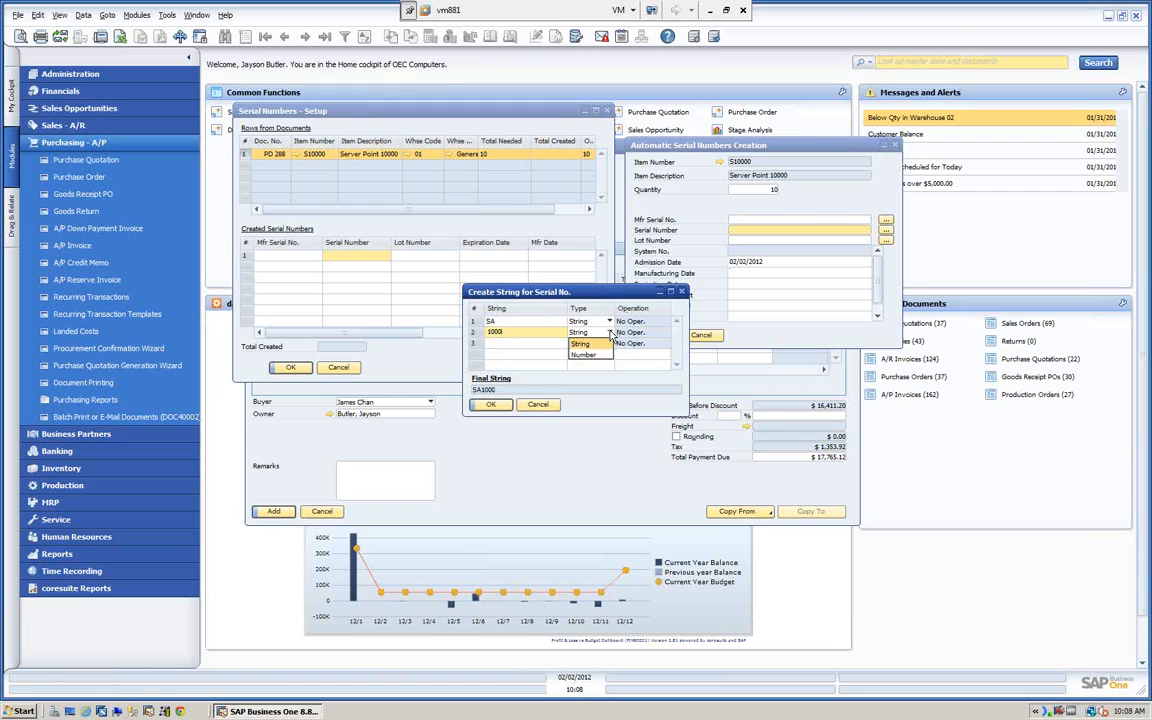
pyautogui.click(584, 357)
pyautogui.click(665, 332)
pyautogui.click(637, 362)
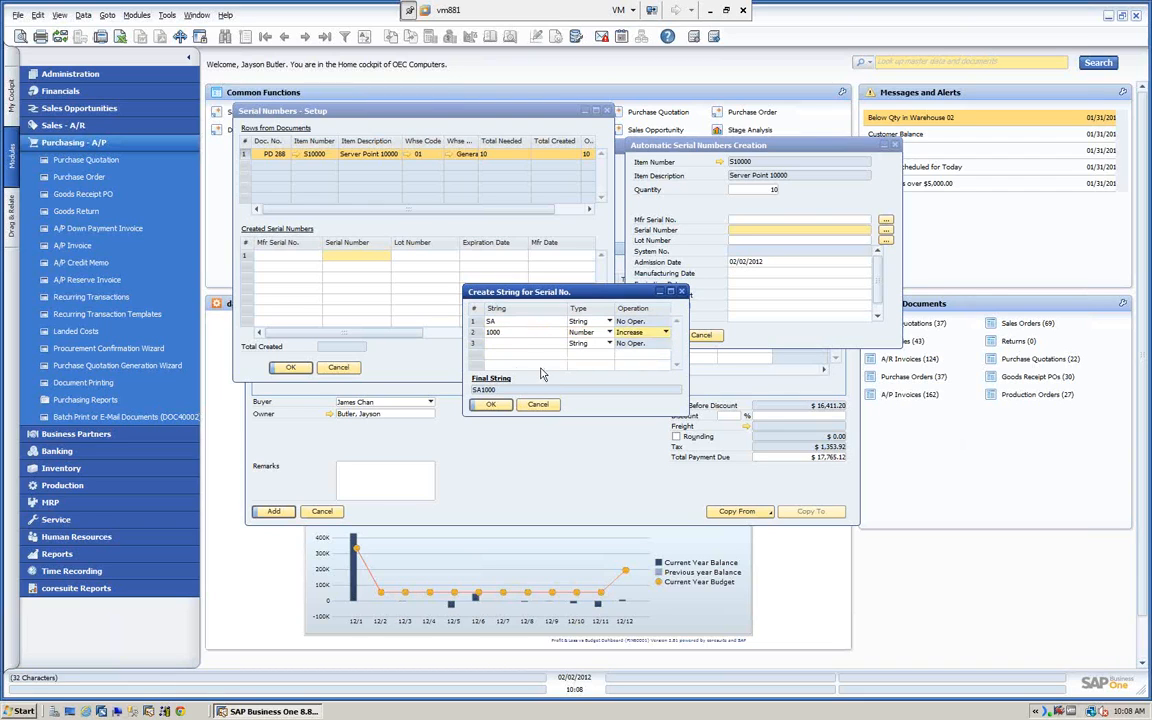
pyautogui.click(490, 406)
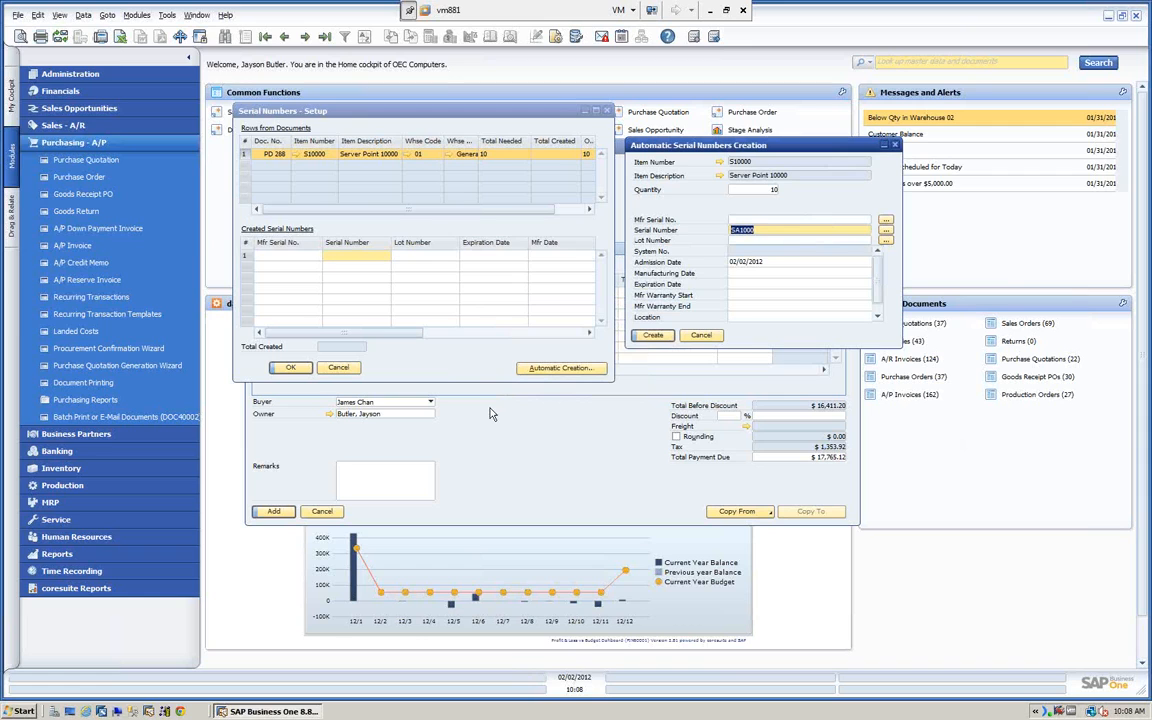
# Step: Create the 10 serial numbers starting at SA1000 and review the generated list to its end
pyautogui.click(655, 336)
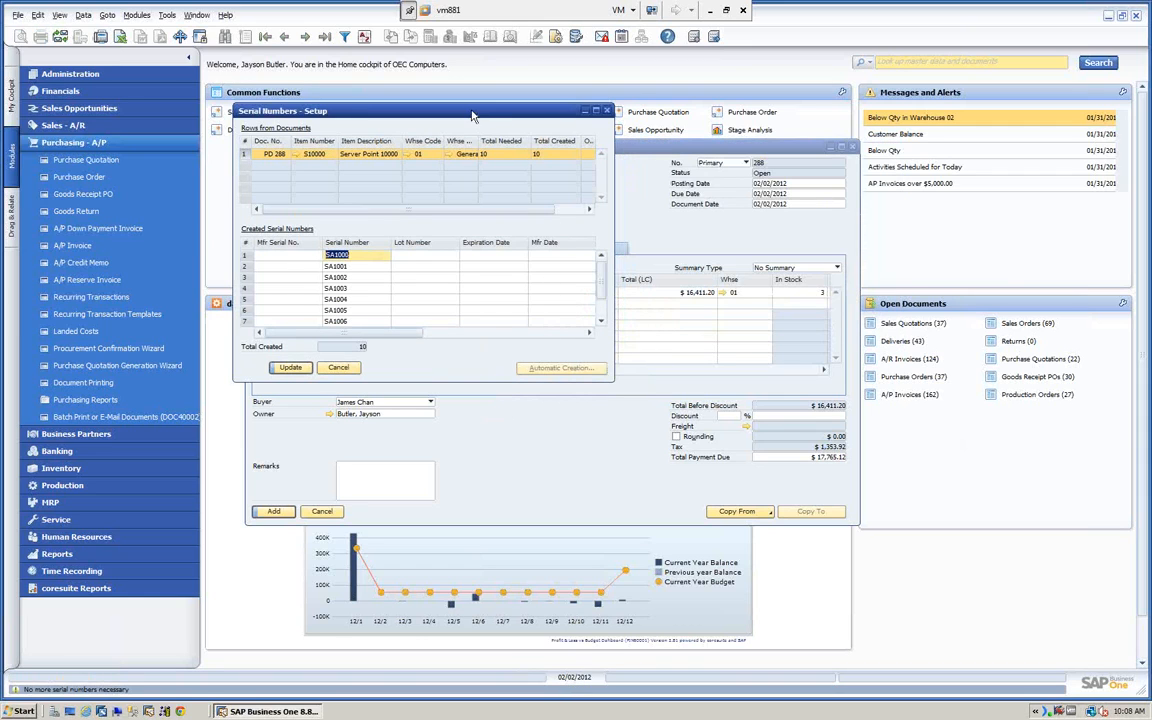
pyautogui.moveTo(473, 117); pyautogui.dragTo(493, 104)
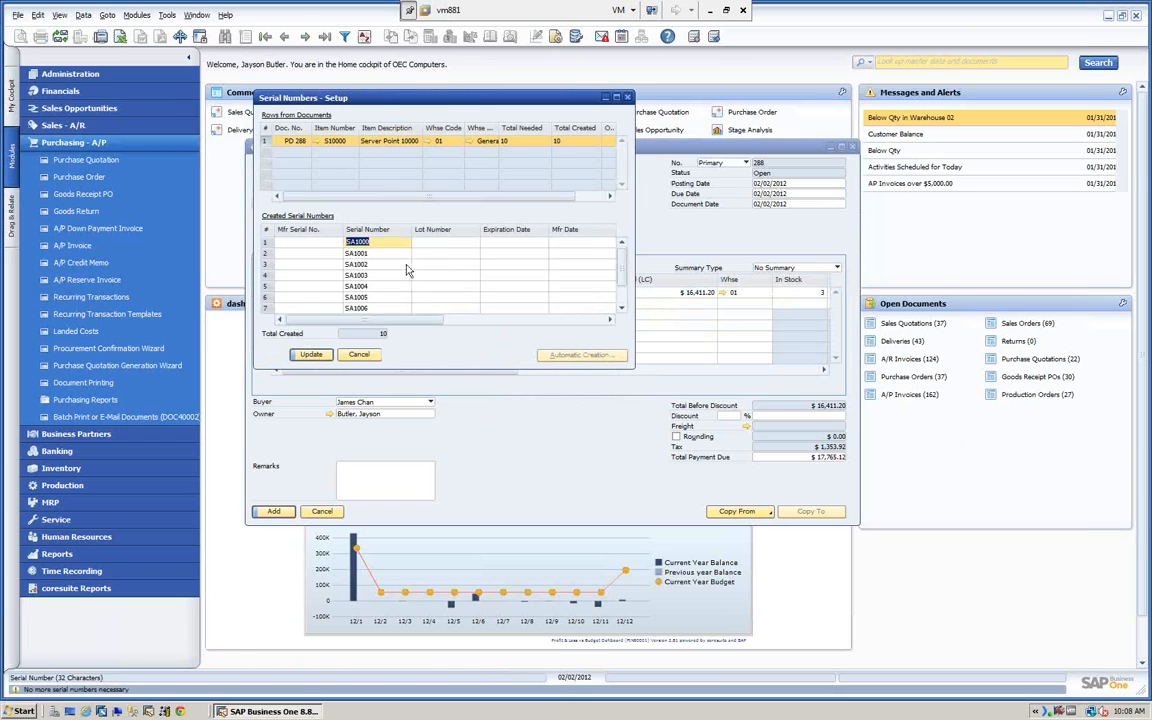
pyautogui.scroll(-1, 378, 289)
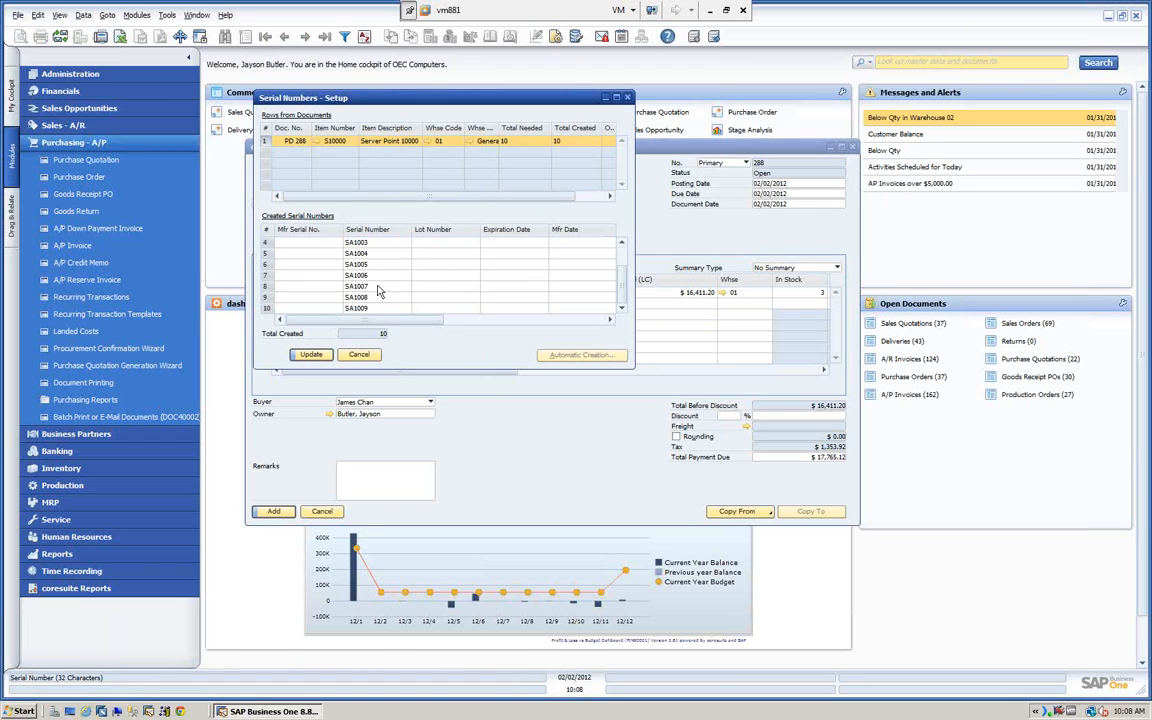
# Step: Look through the created serial numbers' detail columns, including expiration, manufacturing, admission and warranty dates
pyautogui.press('Tab')
pyautogui.press('Tab')
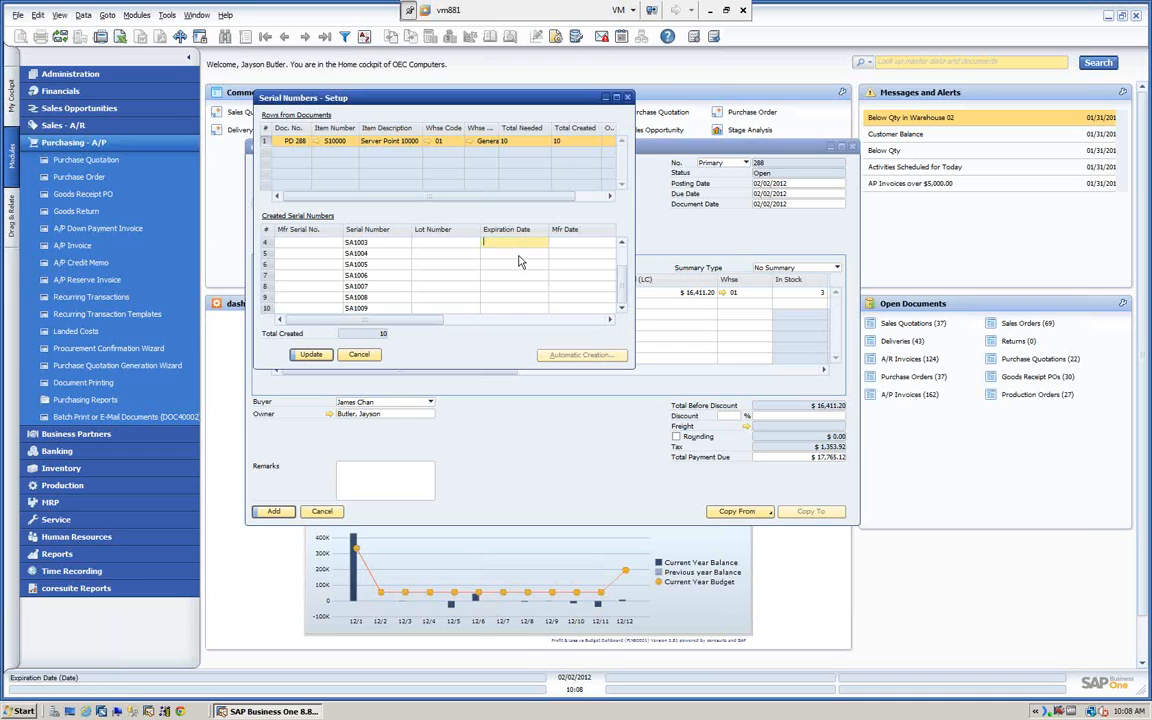
pyautogui.click(519, 256)
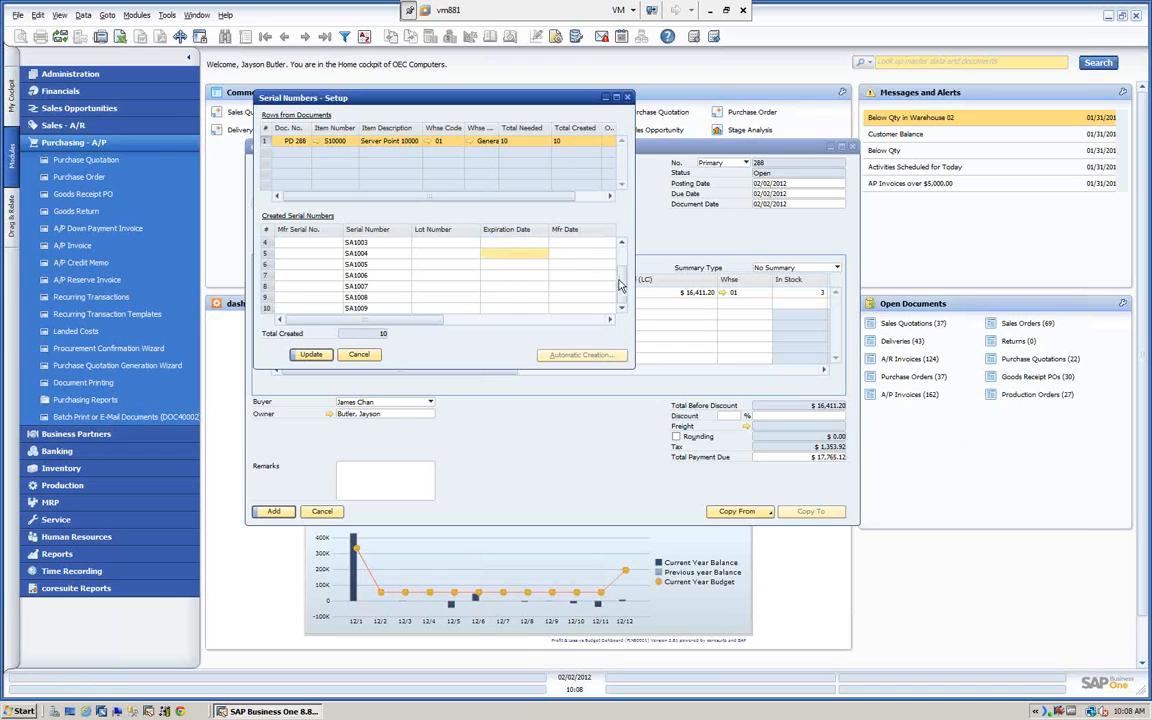
pyautogui.press('Tab')
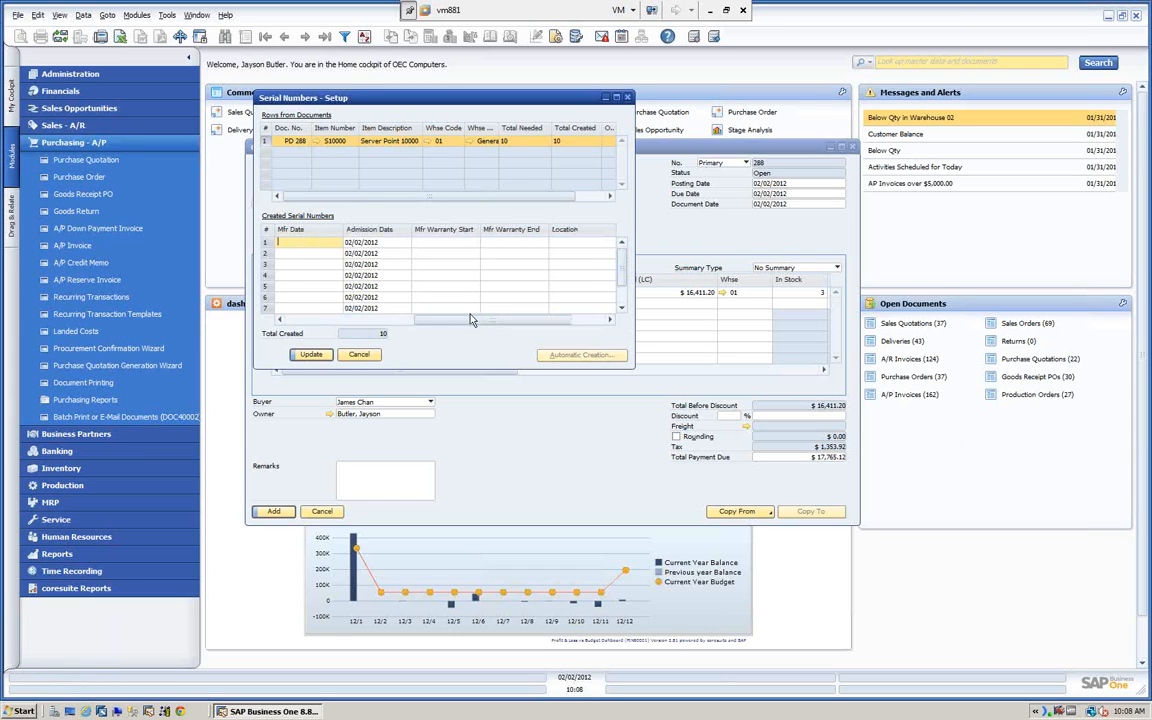
pyautogui.moveTo(472, 320); pyautogui.dragTo(342, 320)
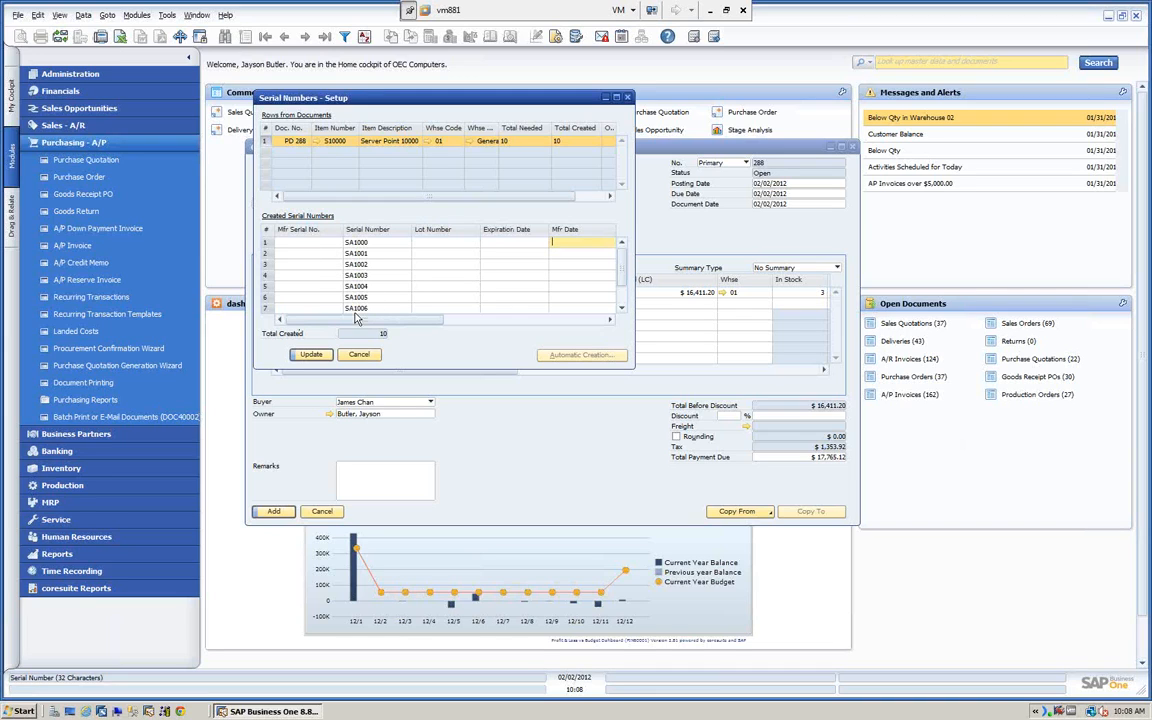
# Step: Save the created serial numbers, close their setup, and add the Goods Receipt PO
pyautogui.click(310, 355)
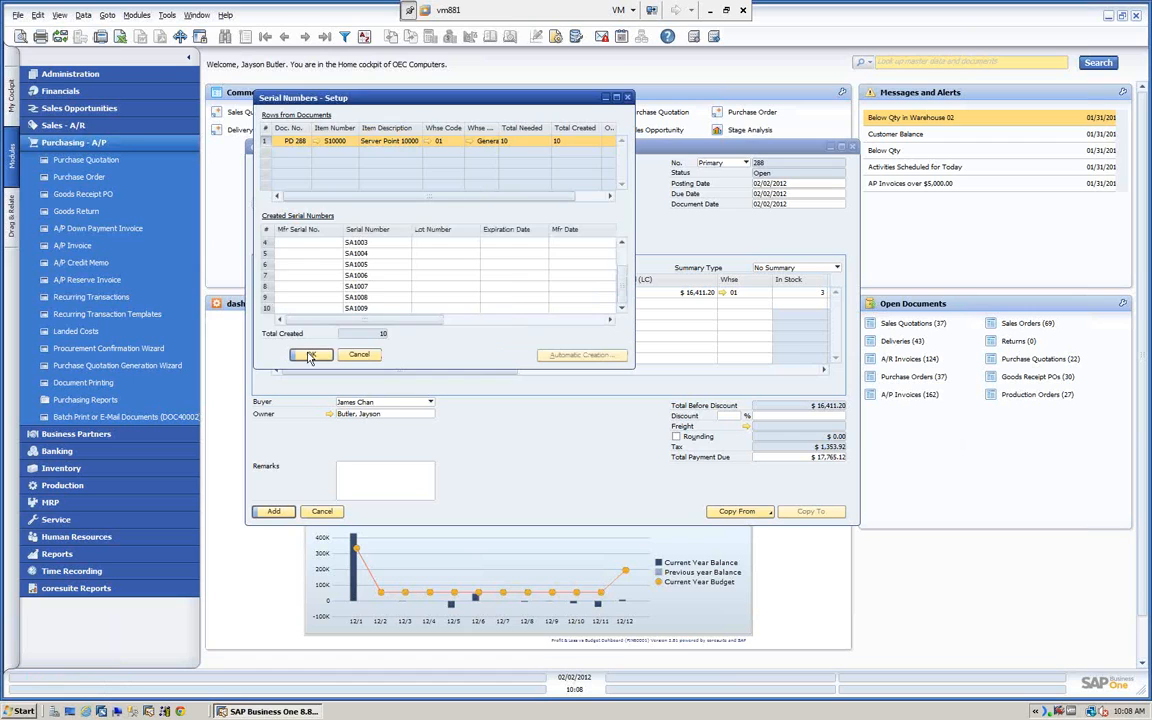
pyautogui.click(310, 356)
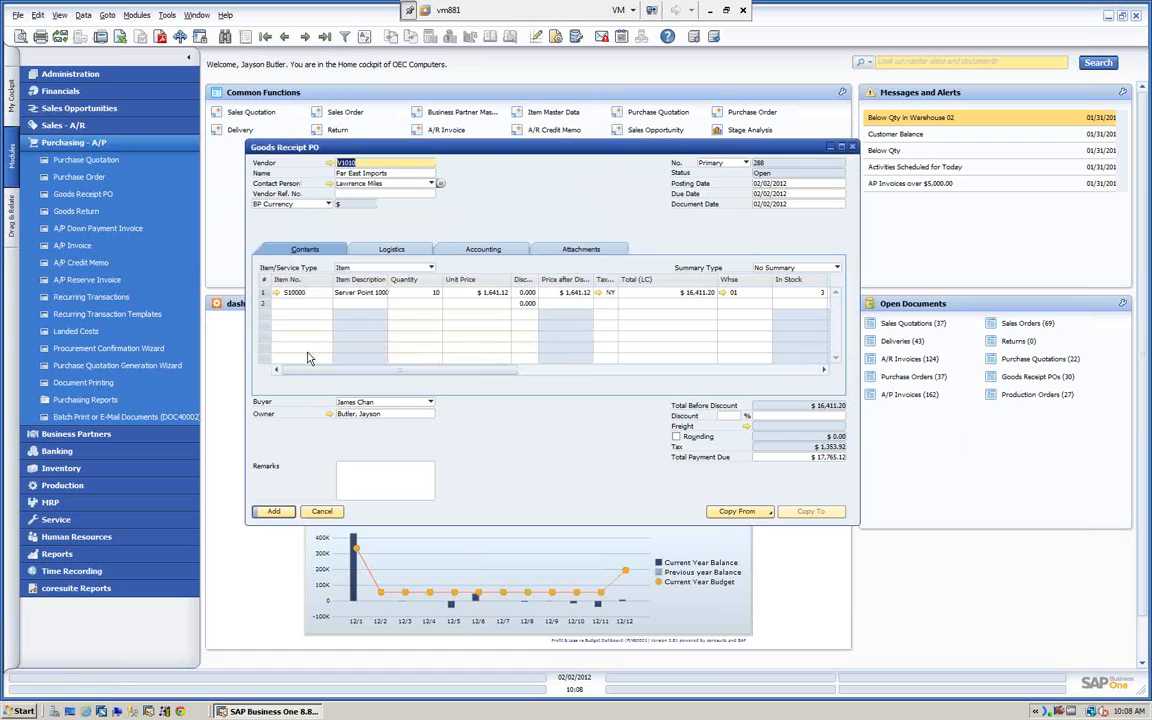
pyautogui.click(274, 512)
pyautogui.click(440, 366)
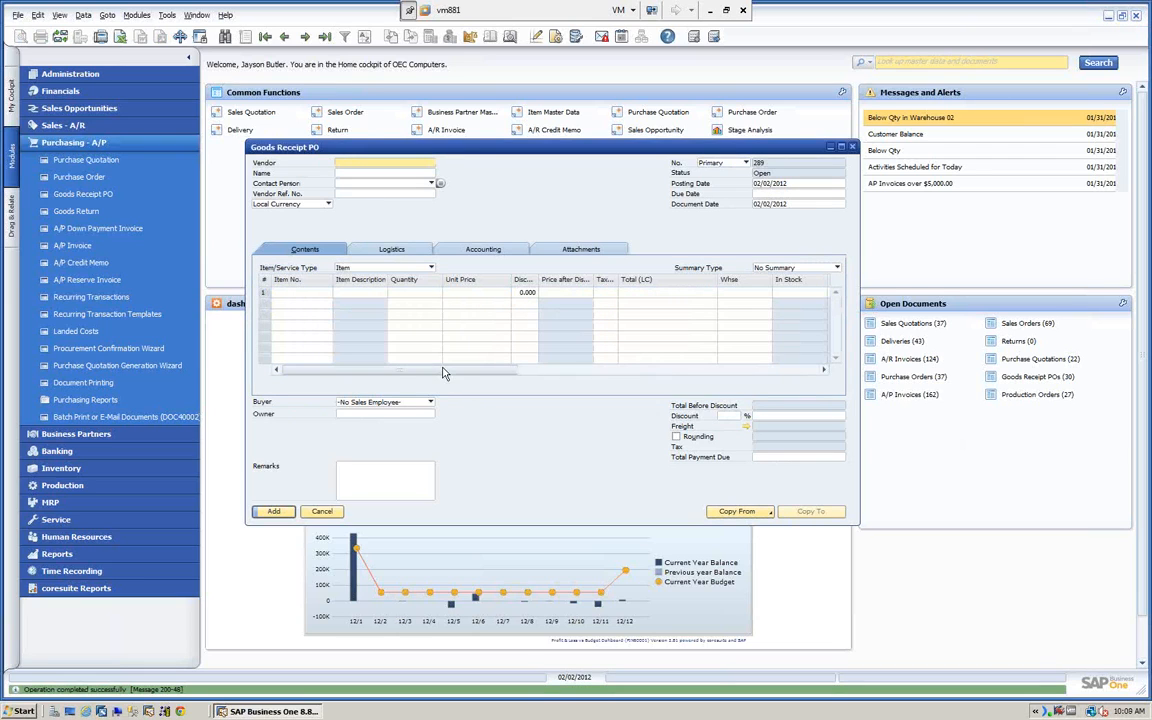
# Step: Reopen the last Goods Receipt PO and review its Serial Number Transactions Report
pyautogui.click(324, 36)
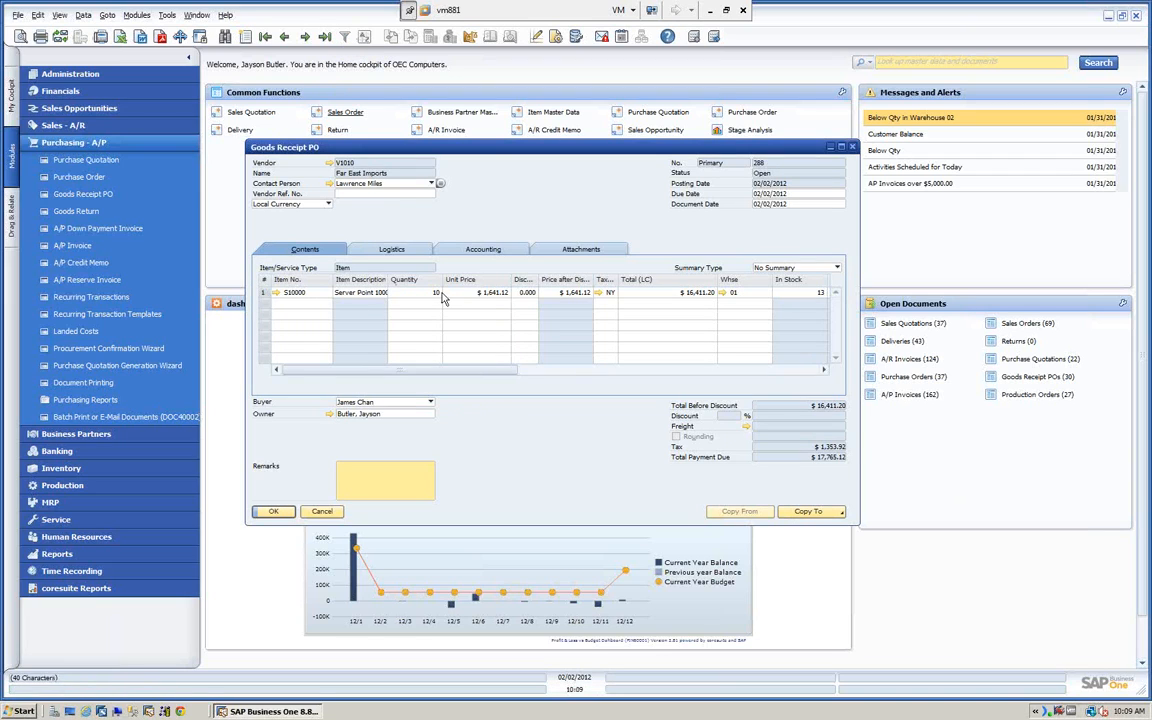
pyautogui.rightClick(550, 200)
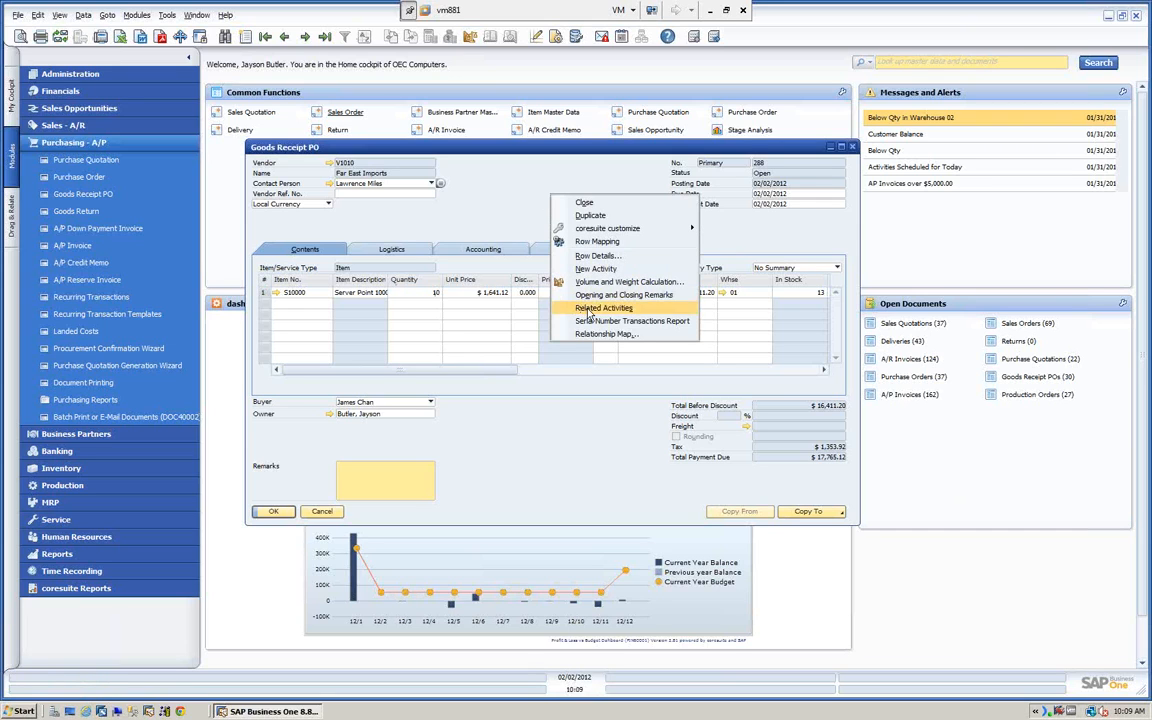
pyautogui.click(609, 321)
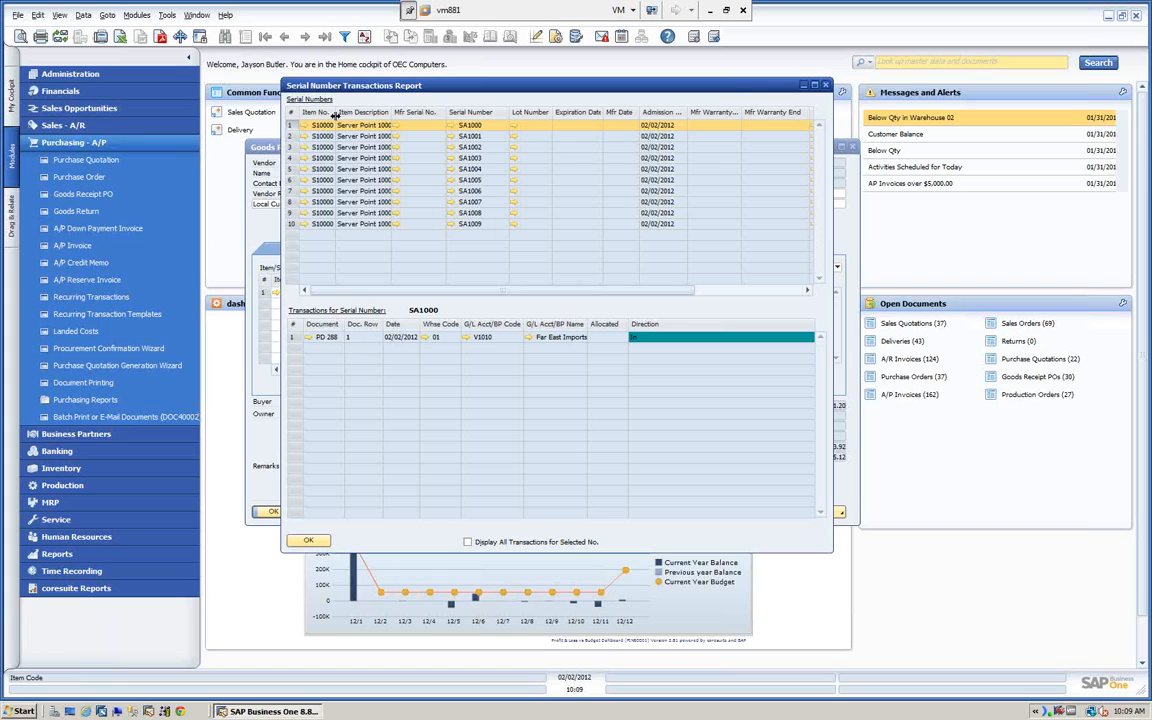
pyautogui.moveTo(335, 113); pyautogui.dragTo(338, 113)
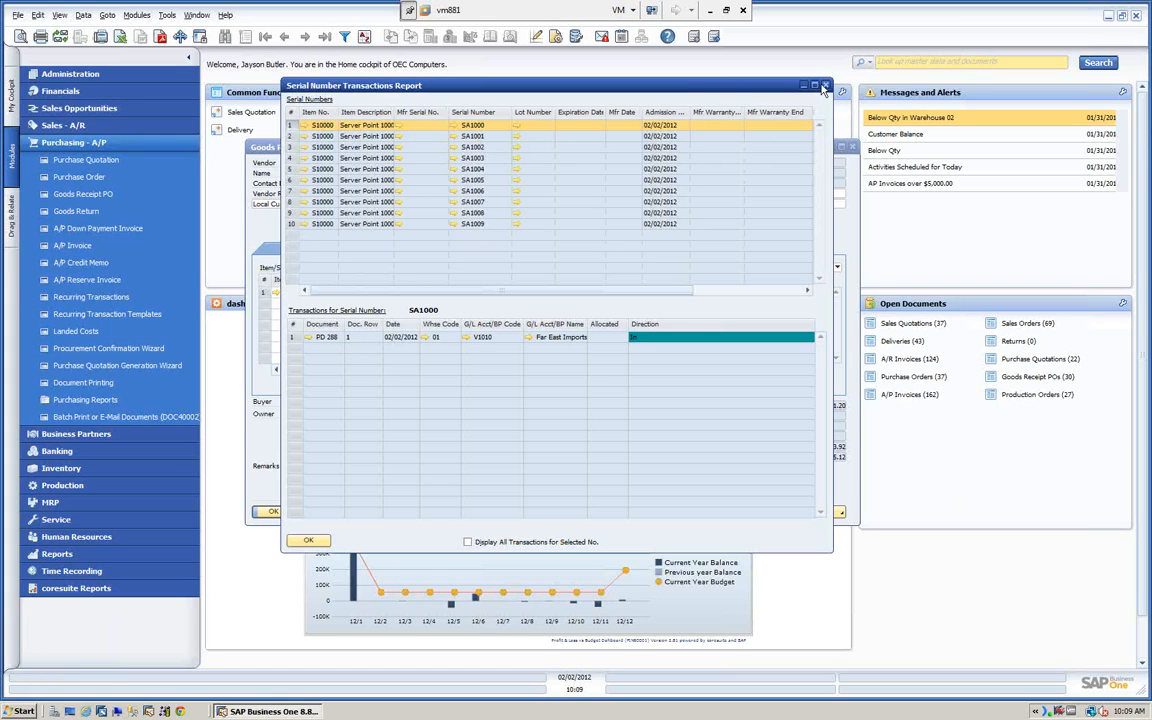
pyautogui.click(824, 88)
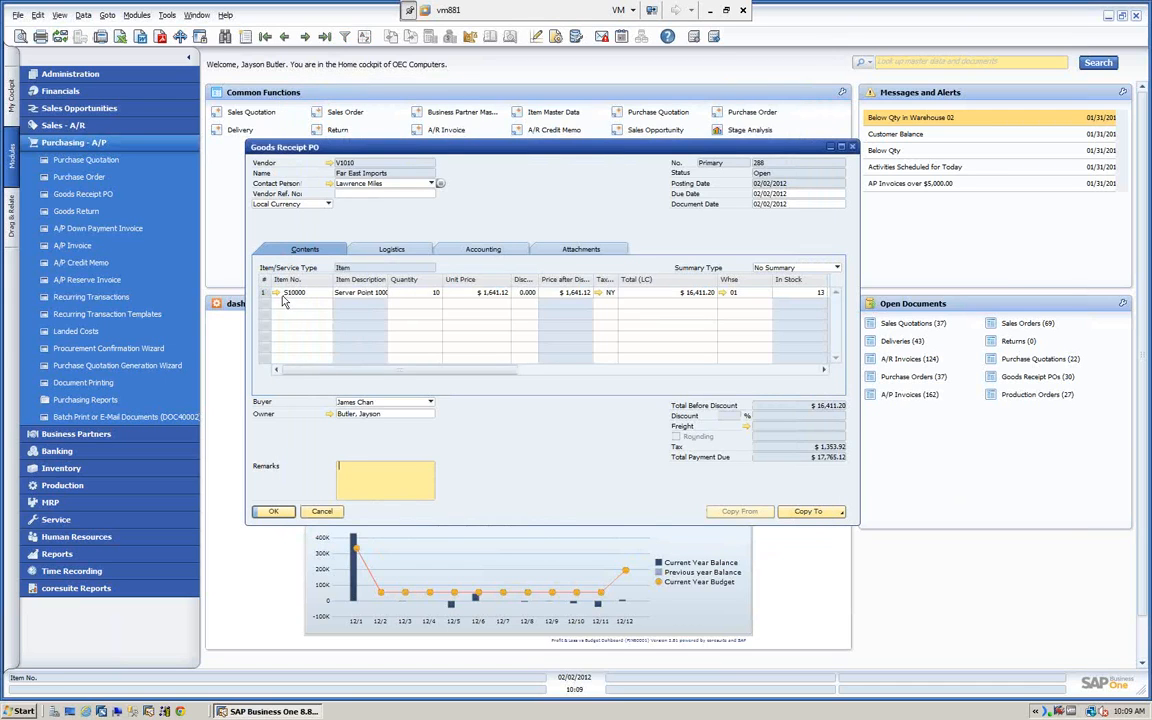
# Step: View the Serial Number Transactions Report from item S10000's master data, through to the SA serial numbers at the end of the list
pyautogui.click(276, 292)
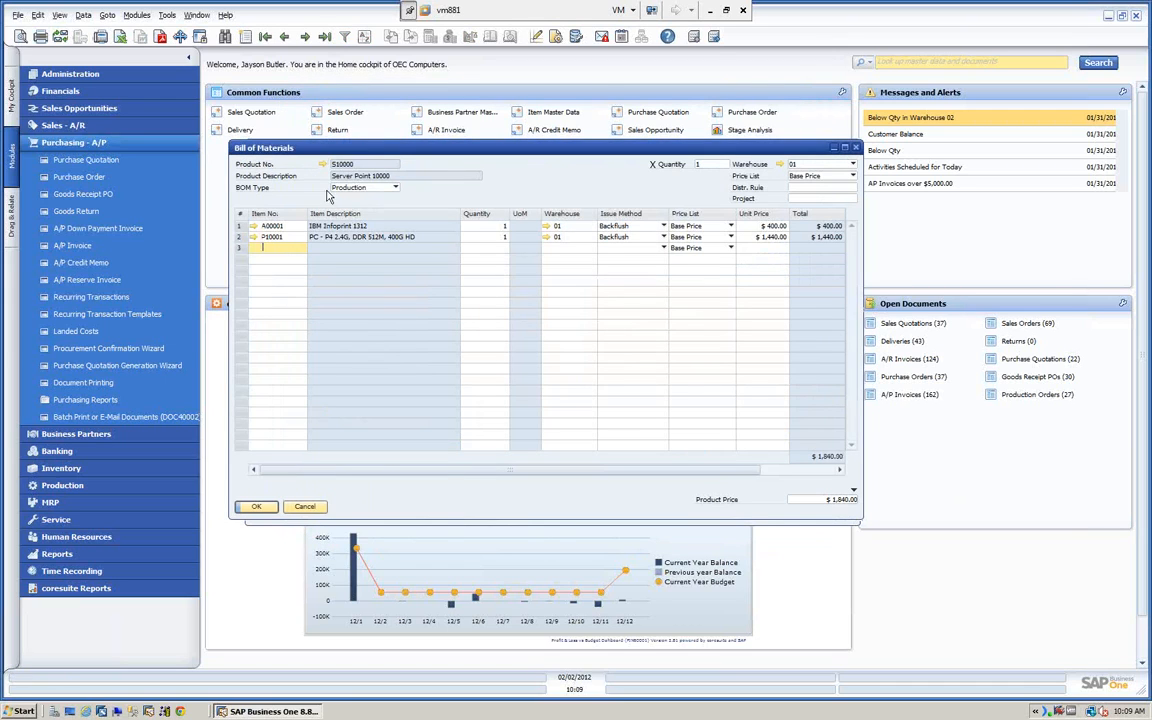
pyautogui.click(324, 165)
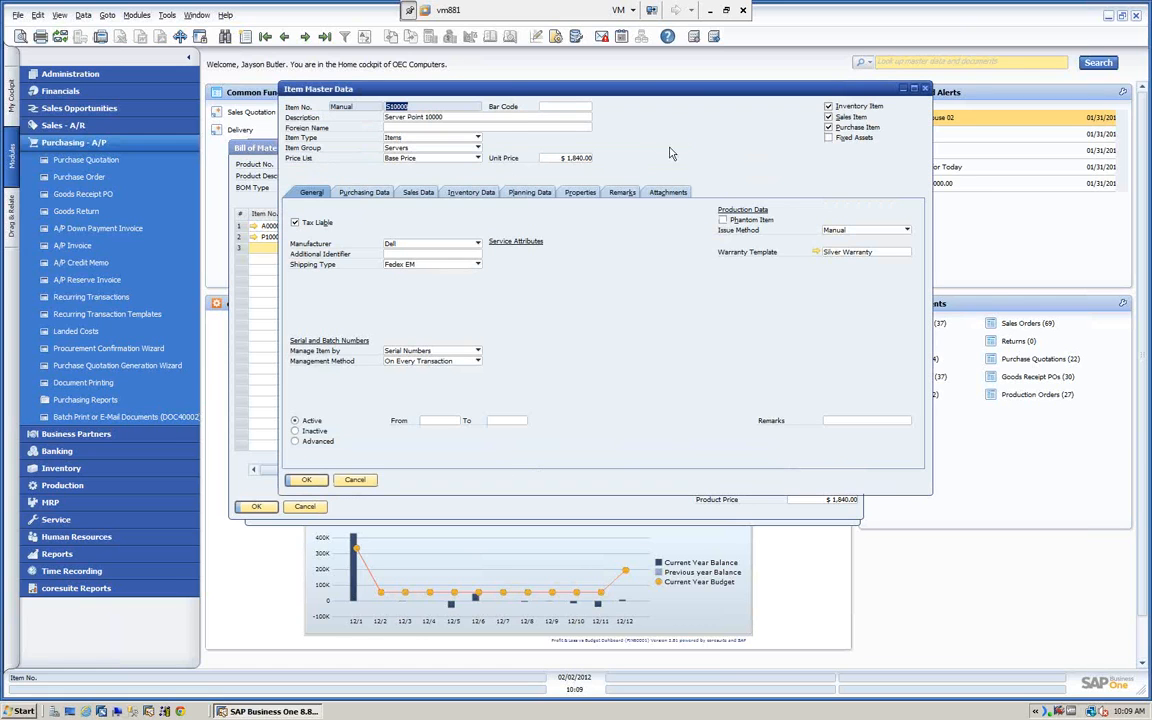
pyautogui.rightClick(677, 131)
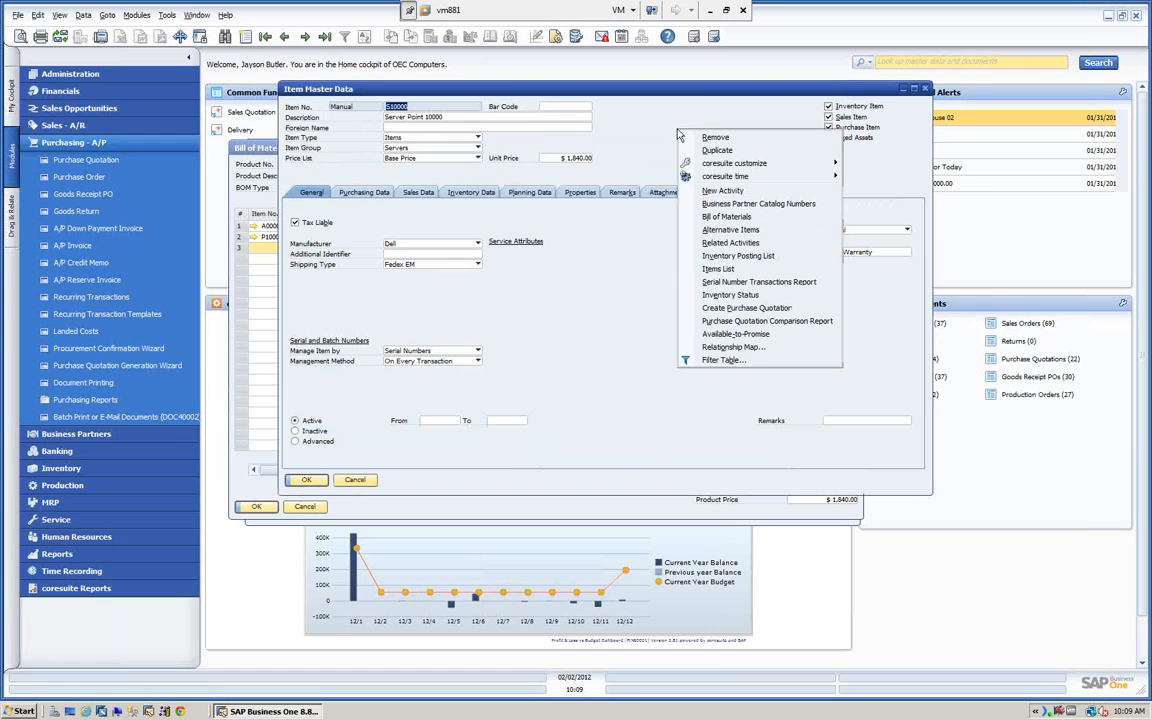
pyautogui.click(727, 283)
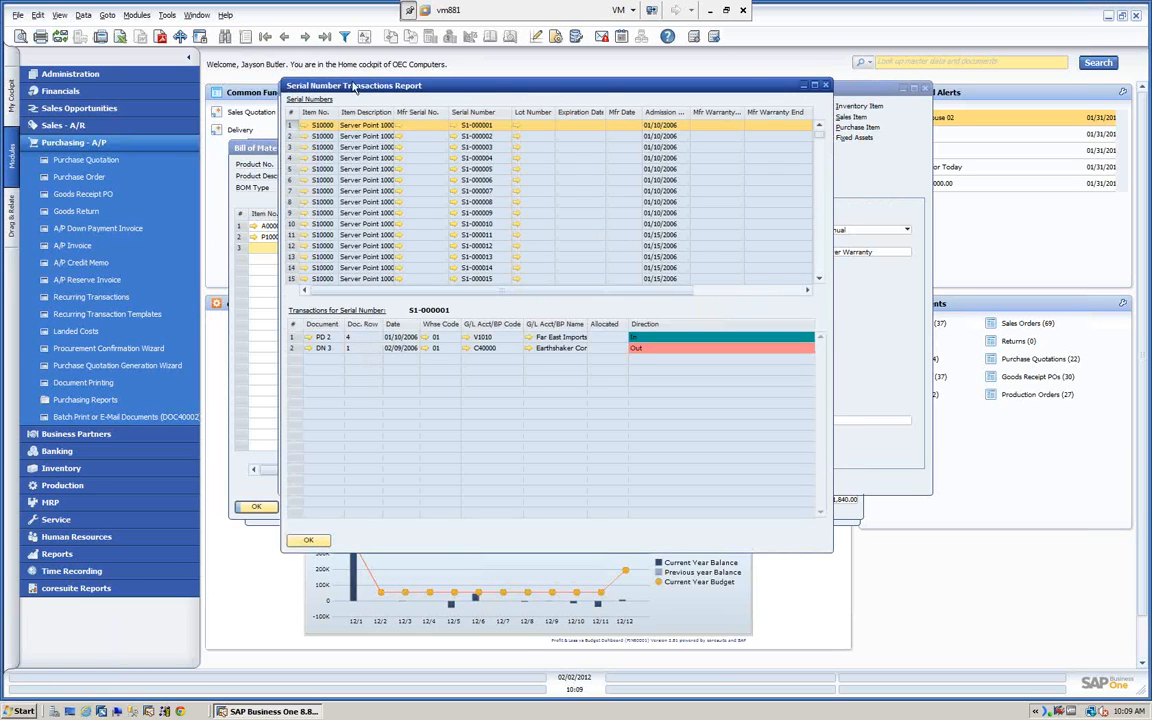
pyautogui.scroll(-4, 354, 175)
pyautogui.scroll(-6, 354, 175)
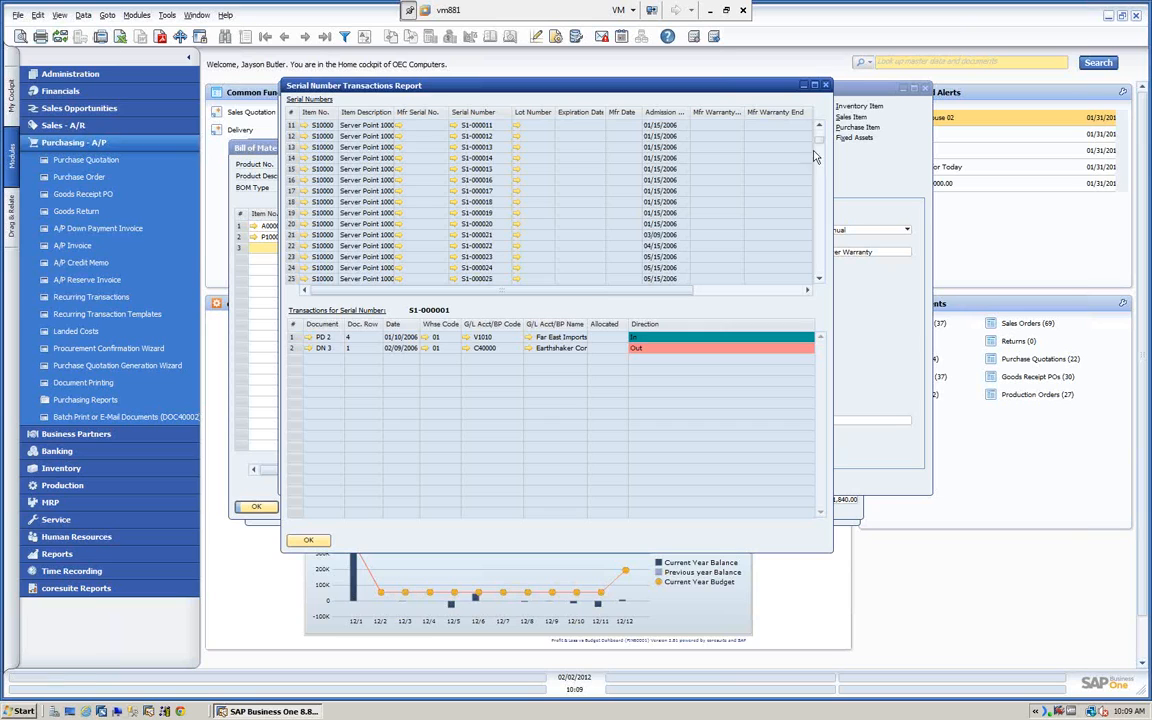
pyautogui.moveTo(821, 139); pyautogui.dragTo(821, 298)
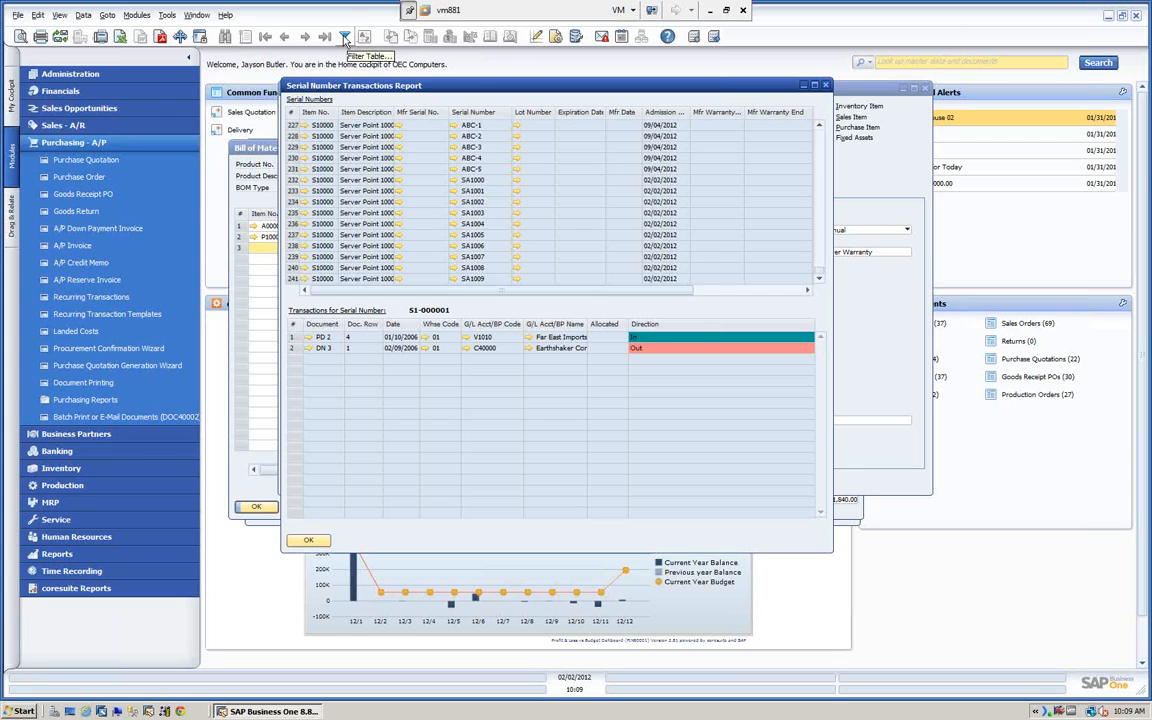
# Step: Check the report's filter options without applying any, and close the item windows to return to the Goods Receipt PO
pyautogui.click(344, 36)
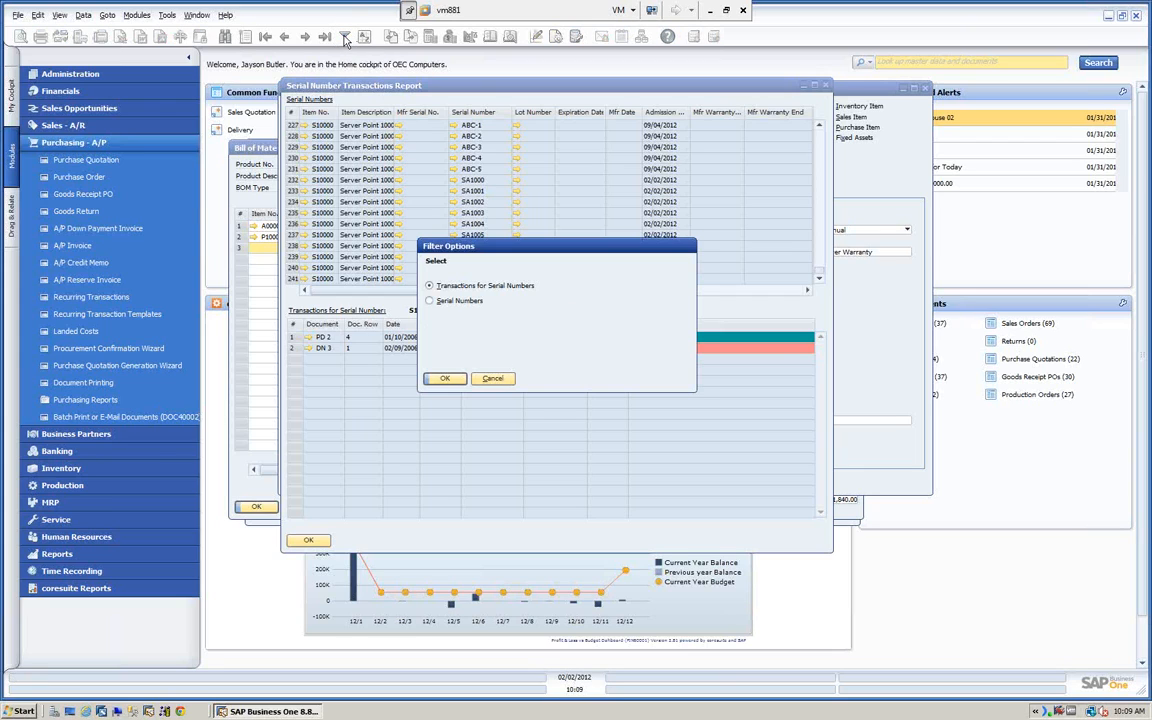
pyautogui.click(492, 380)
pyautogui.scroll(-1, 374, 203)
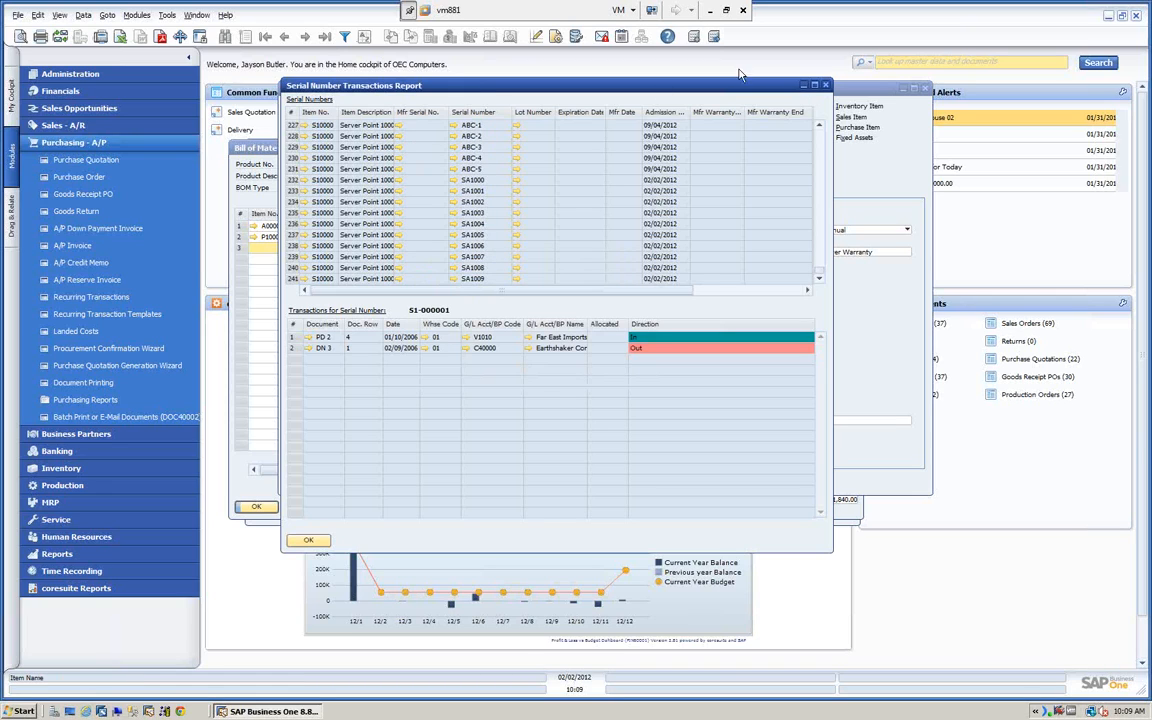
pyautogui.click(826, 85)
pyautogui.click(355, 480)
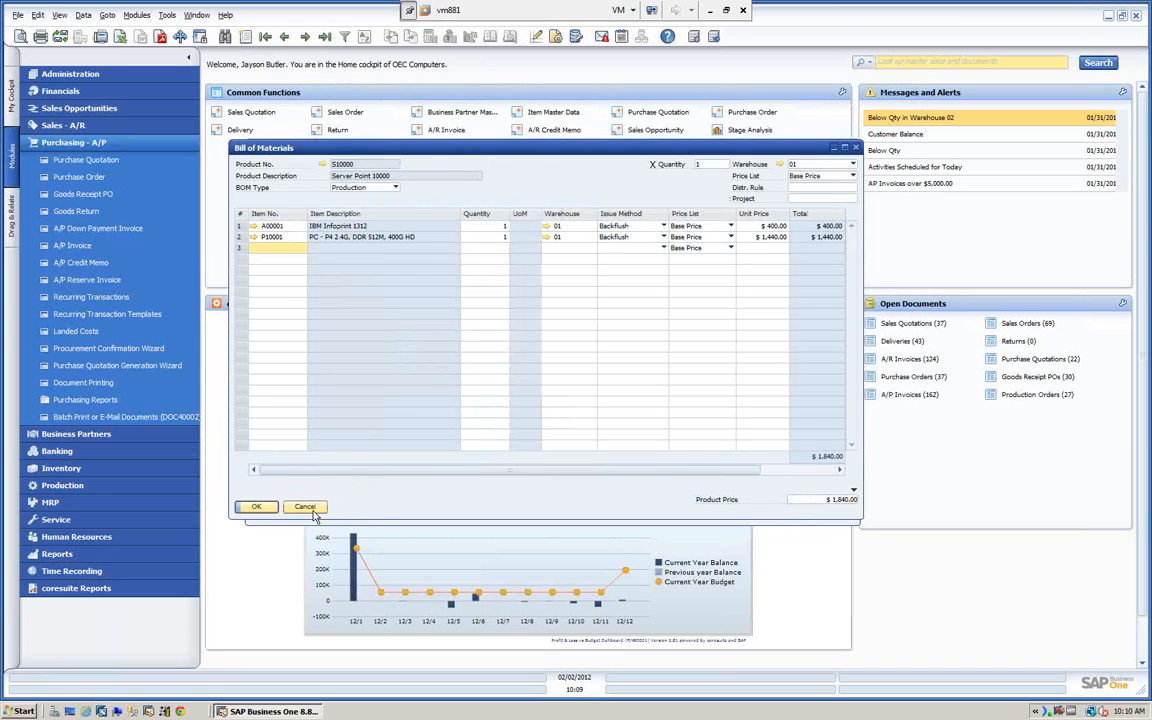
pyautogui.click(305, 507)
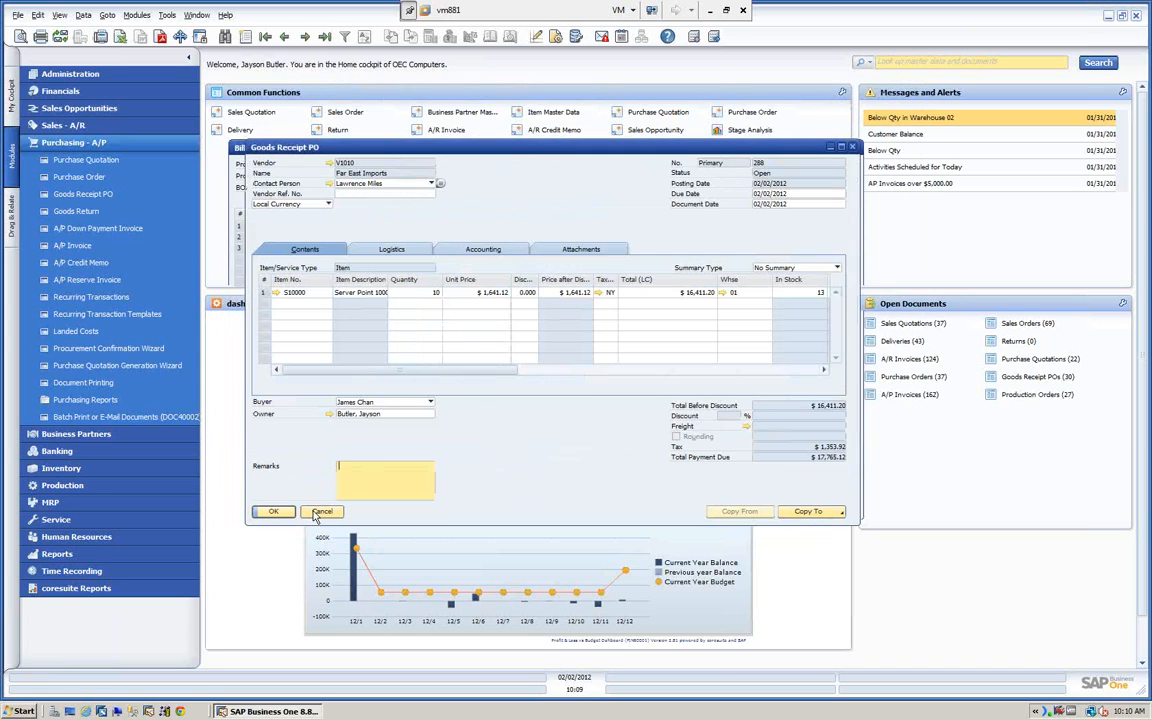
# Step: Open the receipt's Serial Number Transactions Report, widen the Item Description column, and view the details of serial number SA1000
pyautogui.rightClick(533, 210)
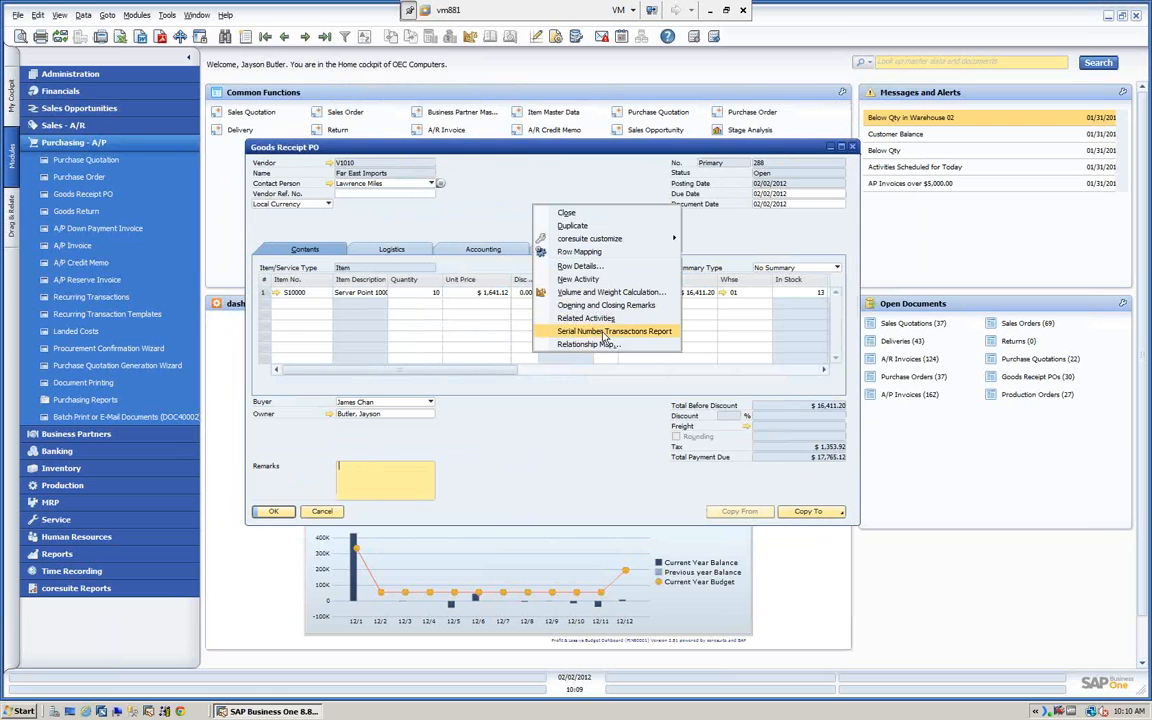
pyautogui.click(603, 337)
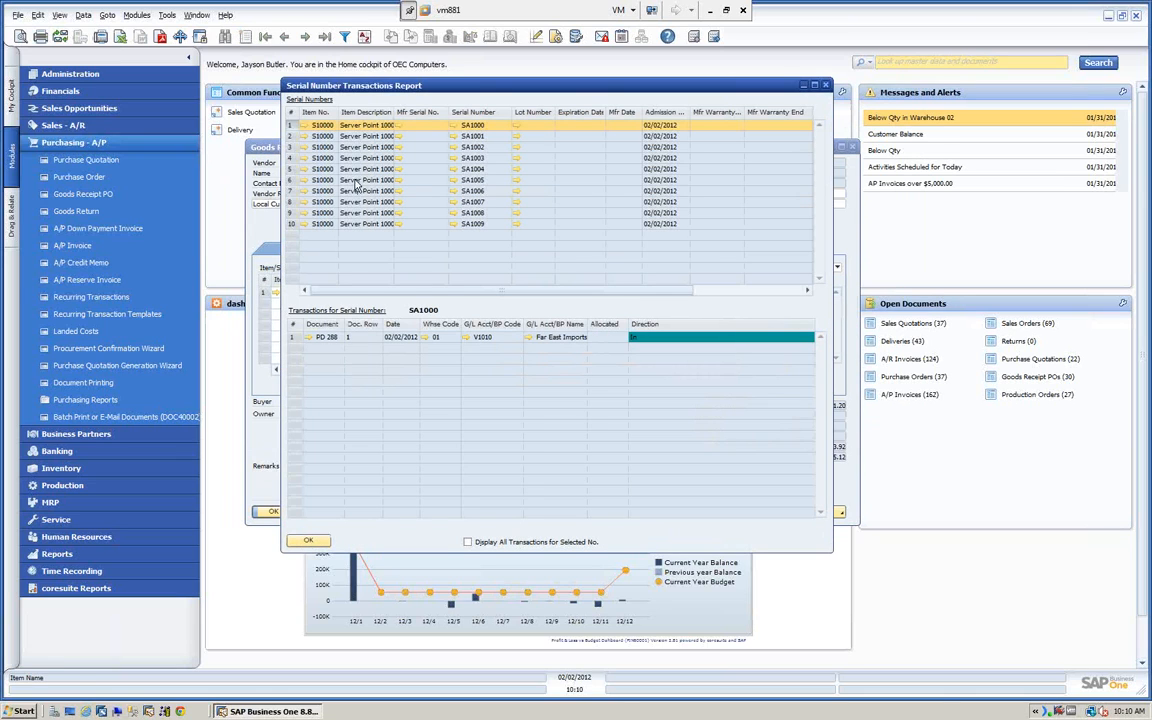
pyautogui.moveTo(395, 112); pyautogui.dragTo(403, 112)
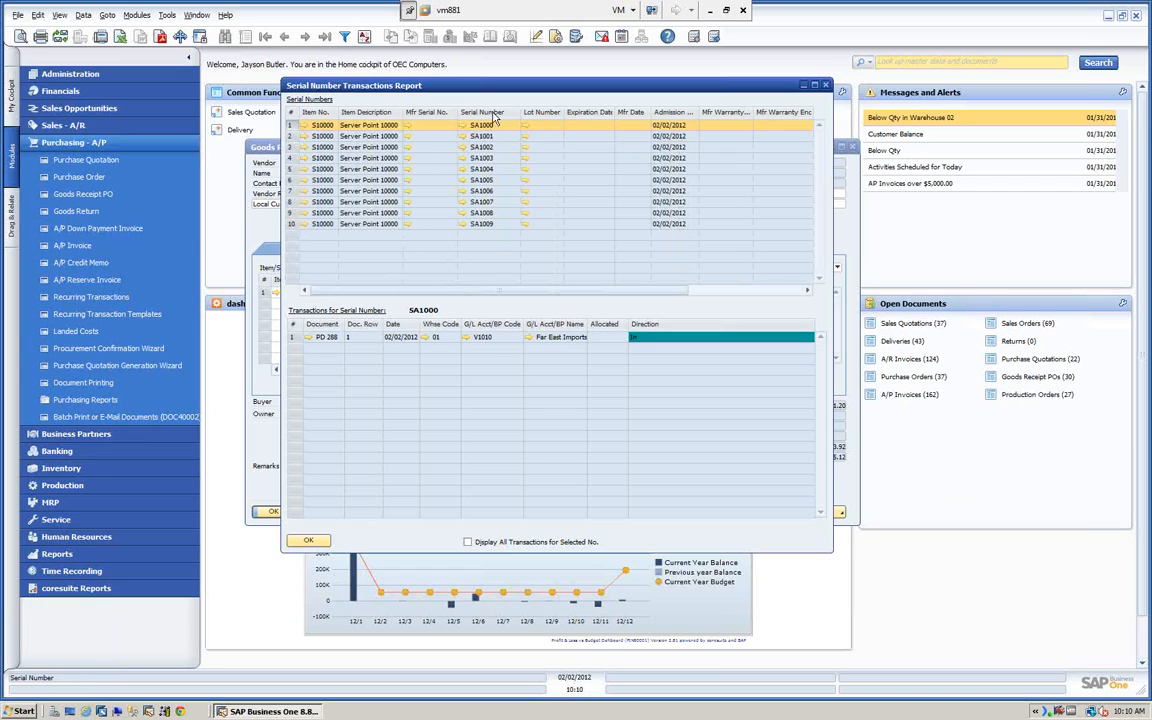
pyautogui.doubleClick(465, 127)
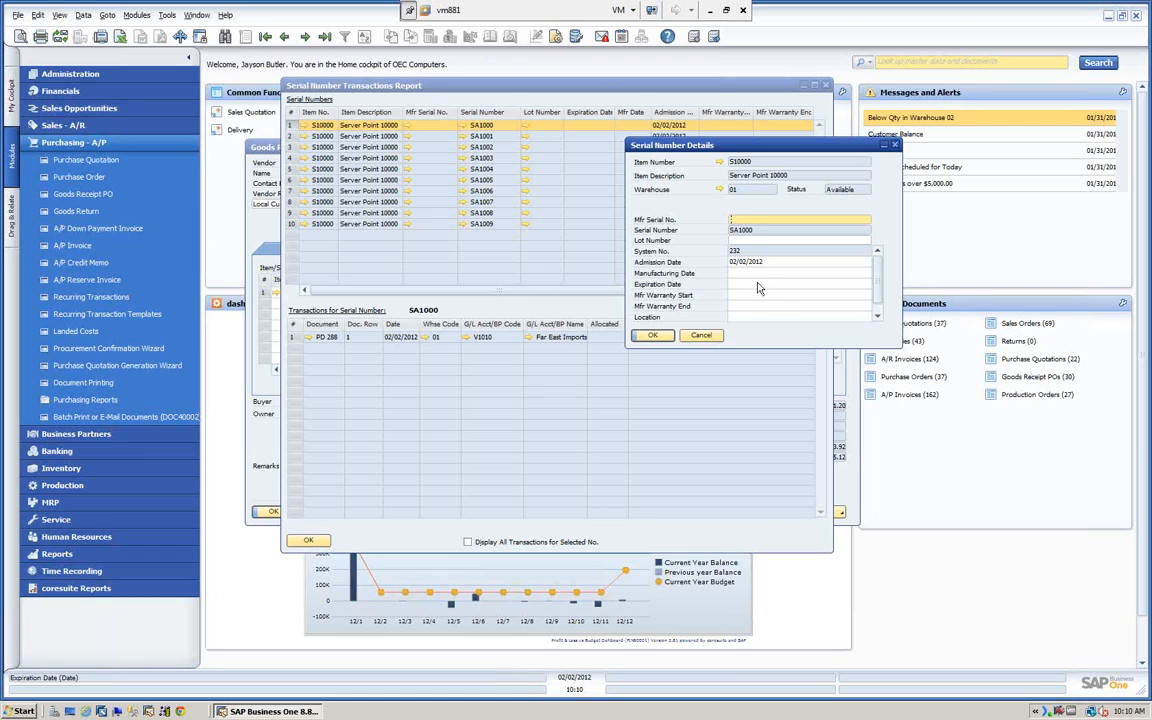
pyautogui.click(653, 336)
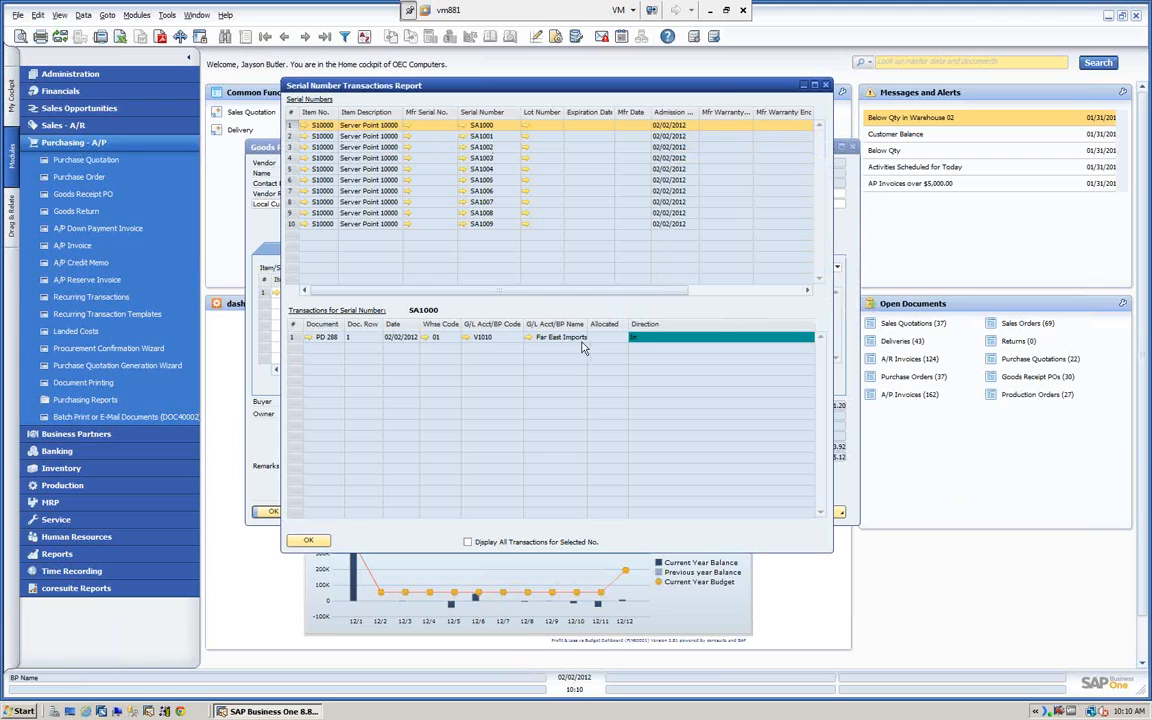
# Step: Open the source Goods Receipt PO from SA1000's transaction, compare it side by side with the report, and close both windows
pyautogui.click(307, 338)
pyautogui.moveTo(142, 119); pyautogui.dragTo(112, 84)
pyautogui.moveTo(755, 92); pyautogui.dragTo(994, 93)
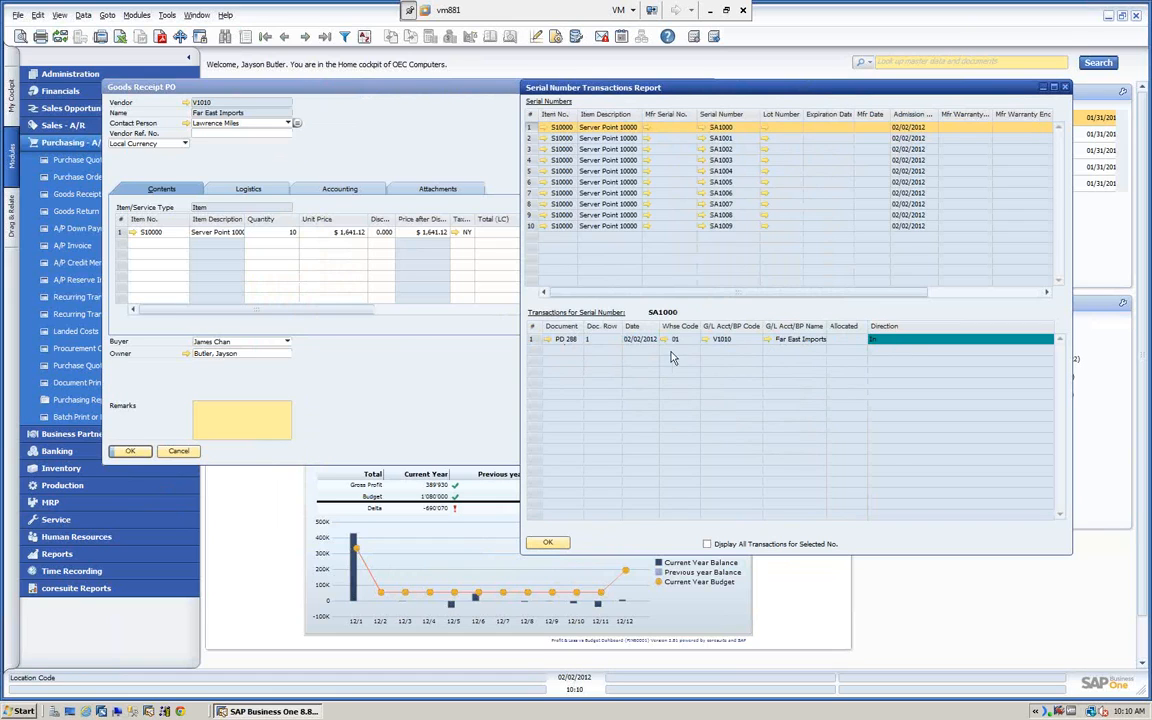
pyautogui.click(1066, 89)
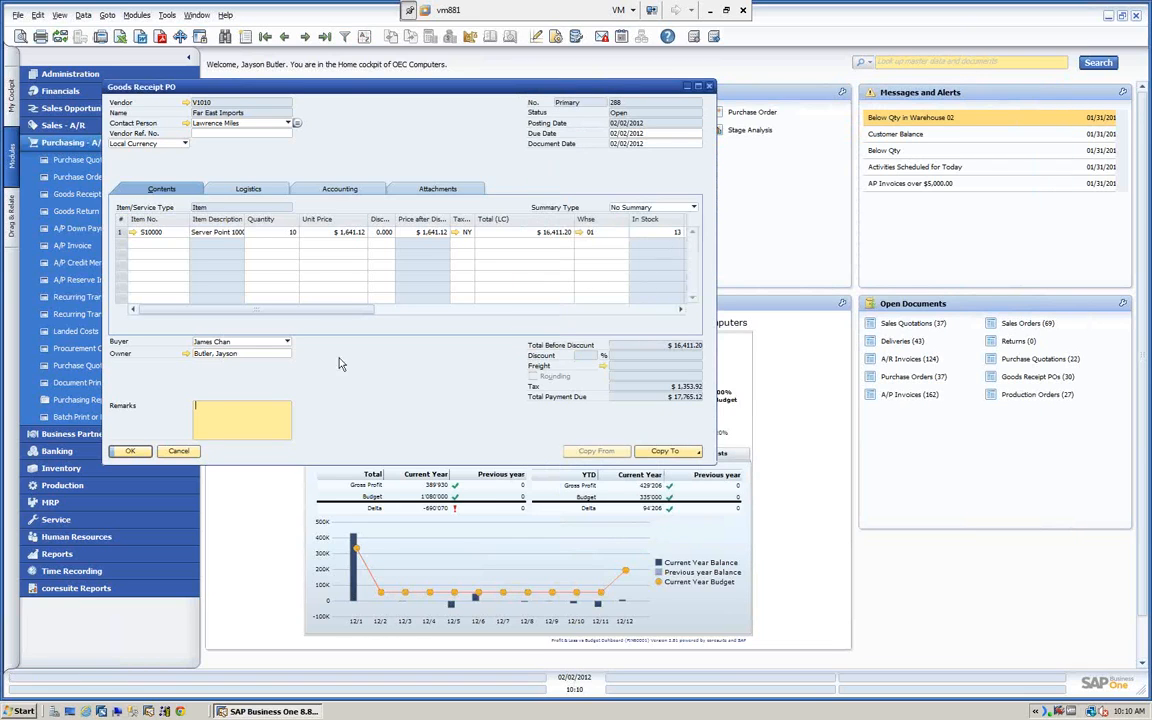
pyautogui.click(179, 451)
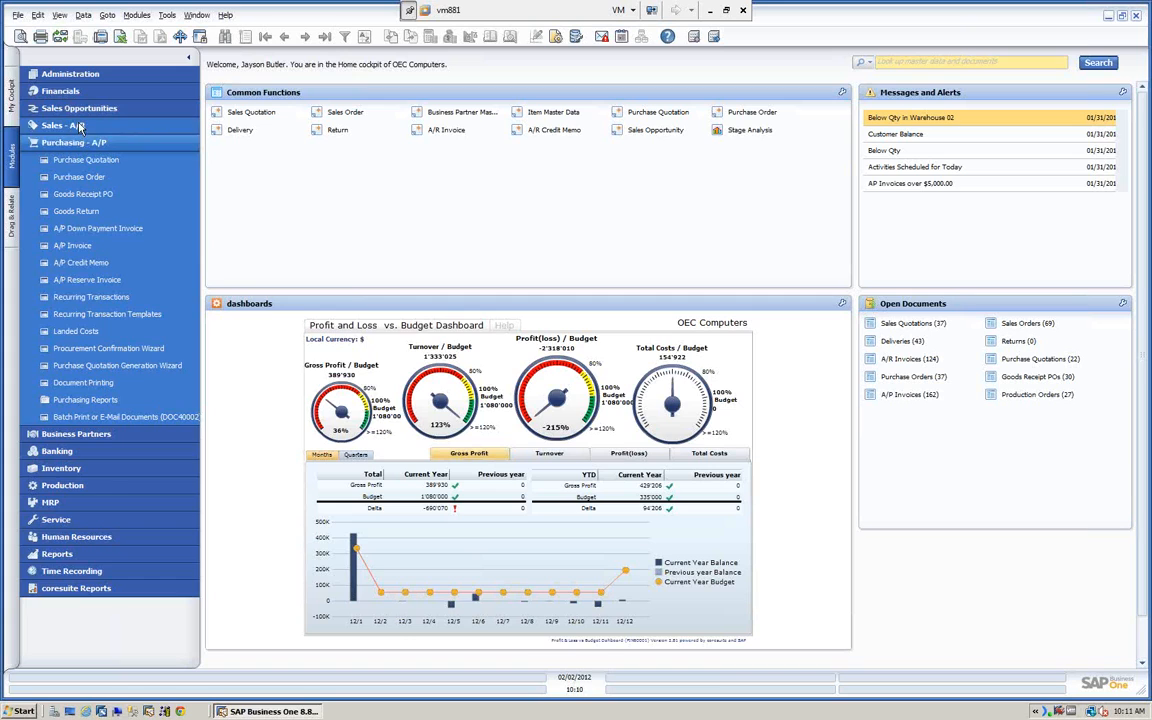
# Step: Start a new sales delivery for the customer Earthshaker Corporation
pyautogui.click(79, 126)
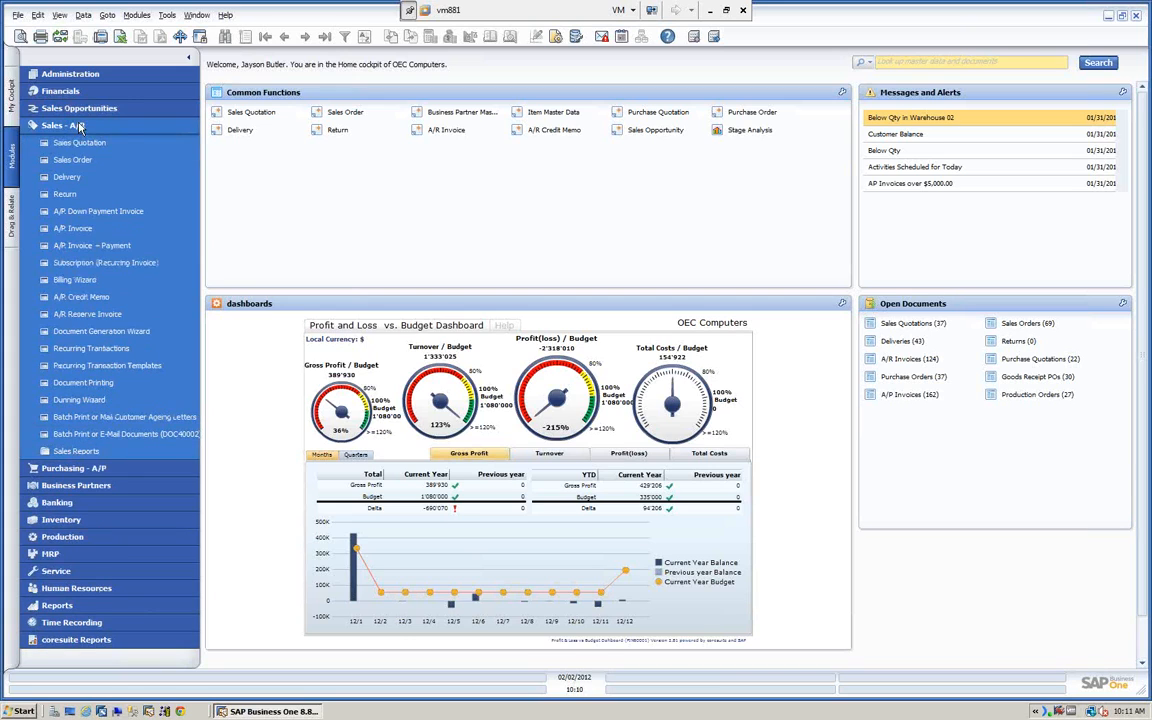
pyautogui.click(67, 177)
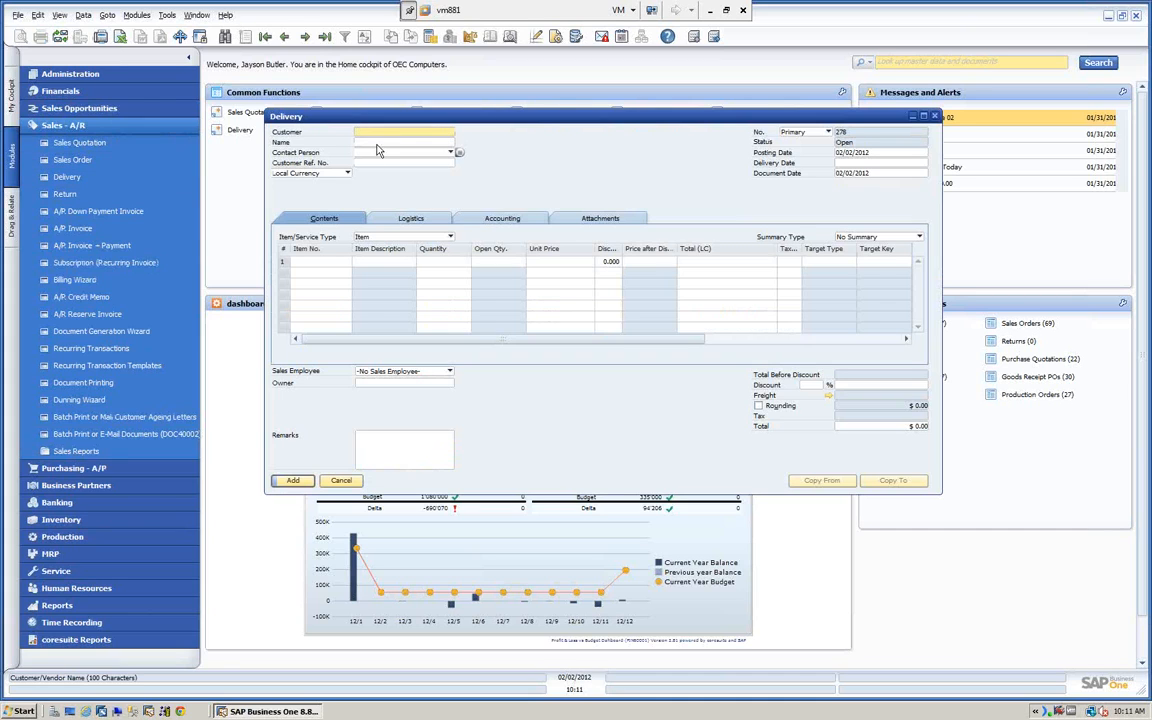
pyautogui.write('C40000')
pyautogui.press('Tab')
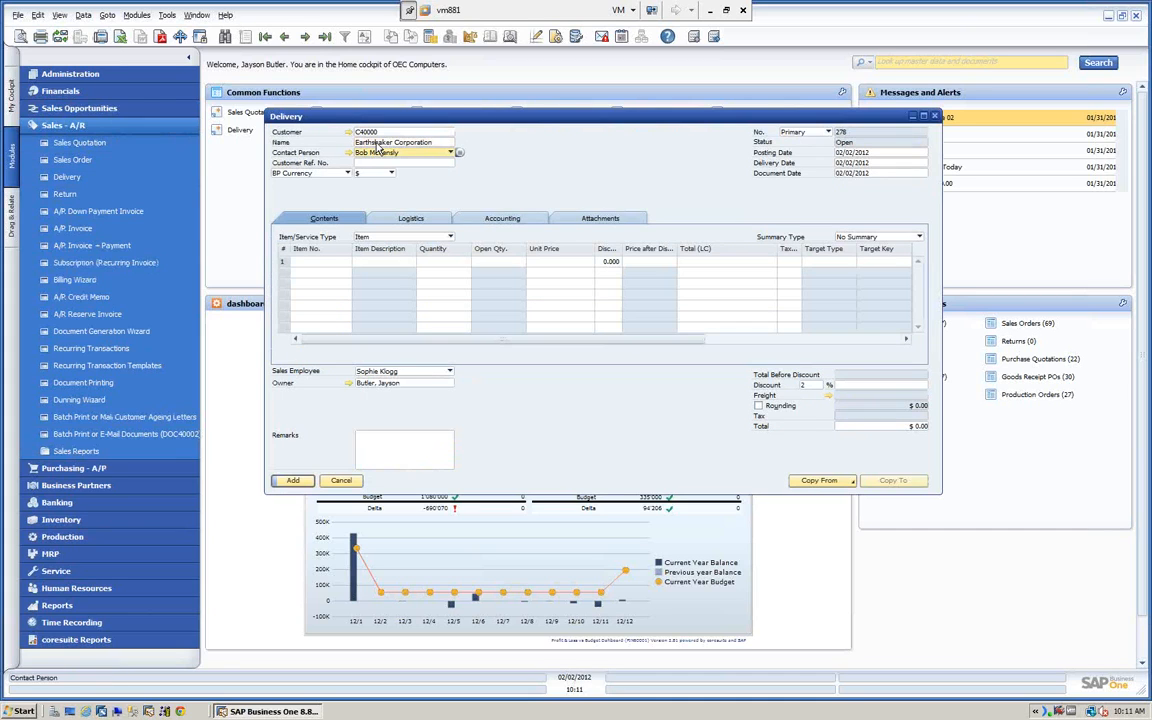
# Step: Enter item S10000 on the first line of the delivery
pyautogui.click(314, 261)
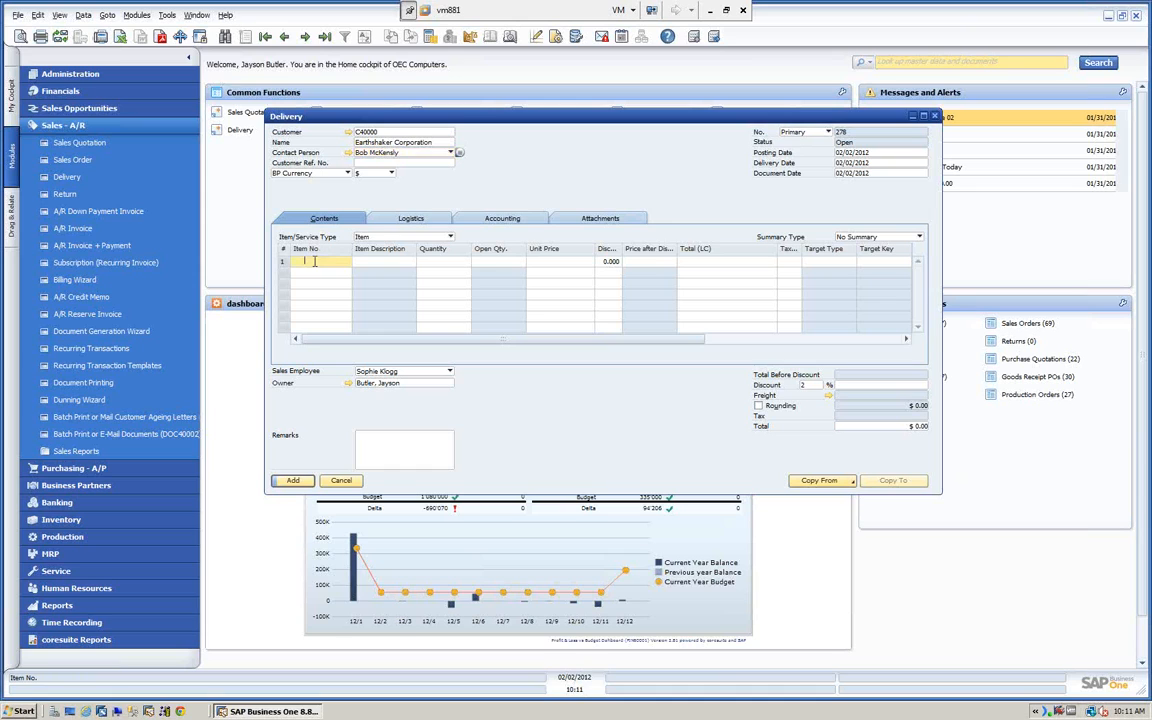
pyautogui.write('S10000')
pyautogui.press('Tab')
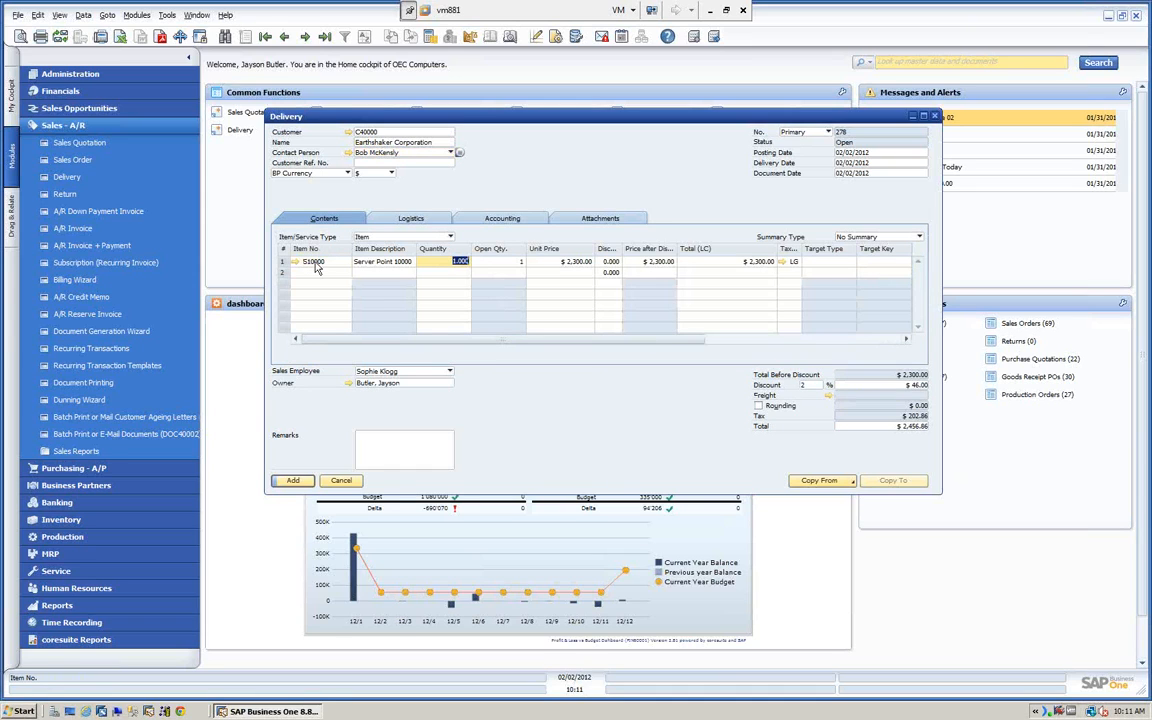
# Step: Set the quantity of item S10000 on the delivery's first line to 5
pyautogui.moveTo(314, 122); pyautogui.dragTo(297, 130)
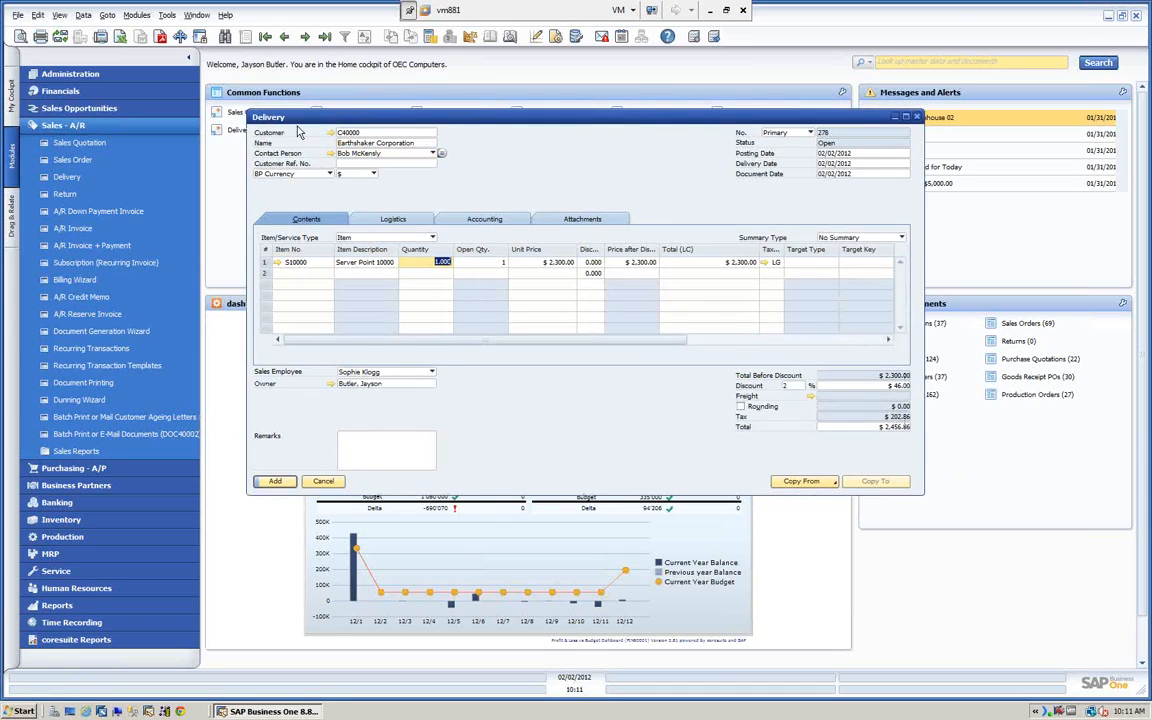
pyautogui.press('Tab')
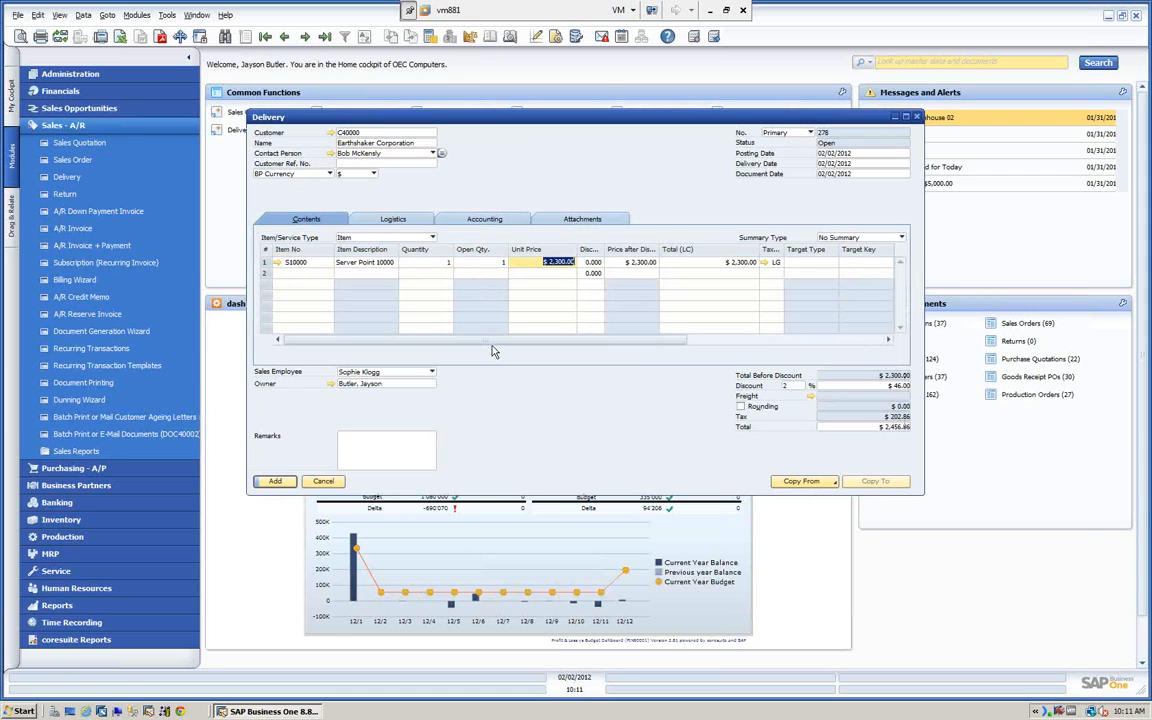
pyautogui.click(436, 262)
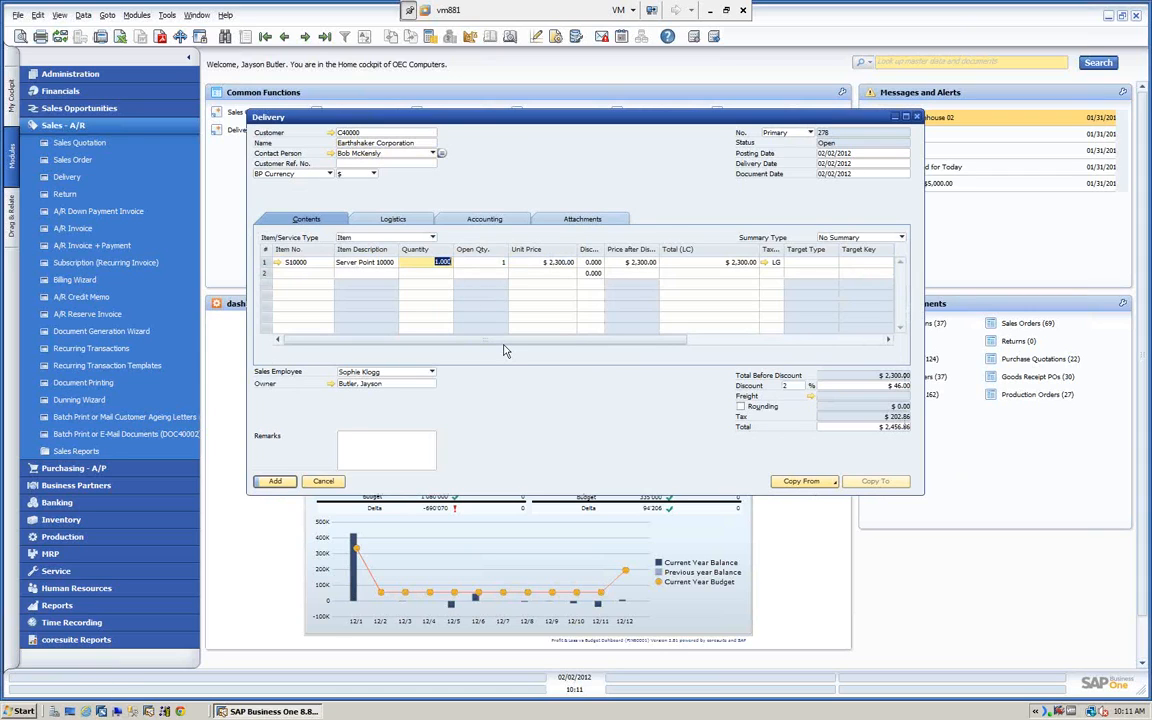
pyautogui.write('5')
pyautogui.press('Tab')
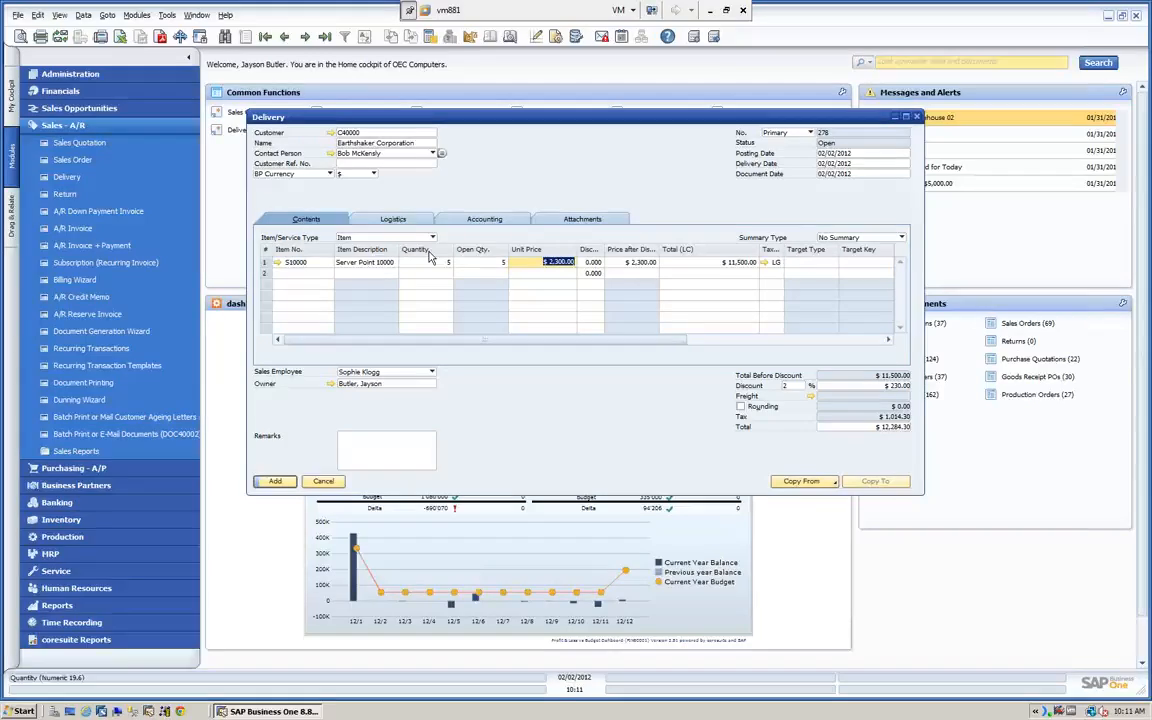
# Step: Submit the delivery and confirm adding it to bring up the serial number selection for item S10000
pyautogui.click(276, 481)
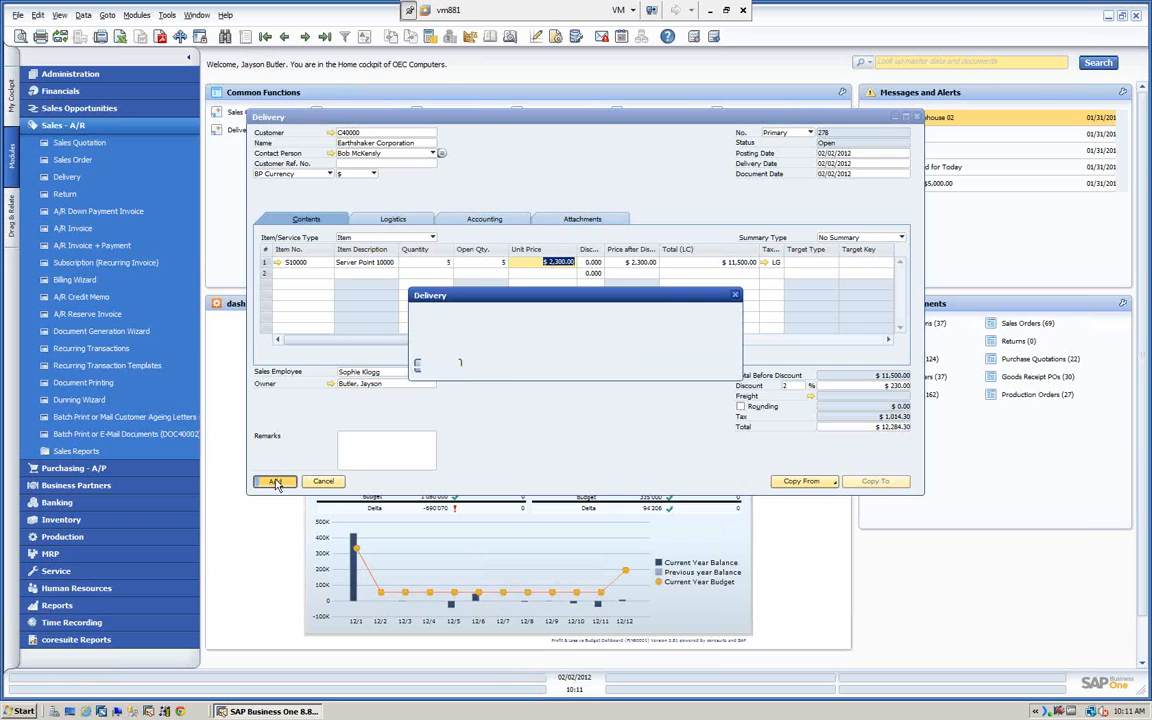
pyautogui.click(440, 365)
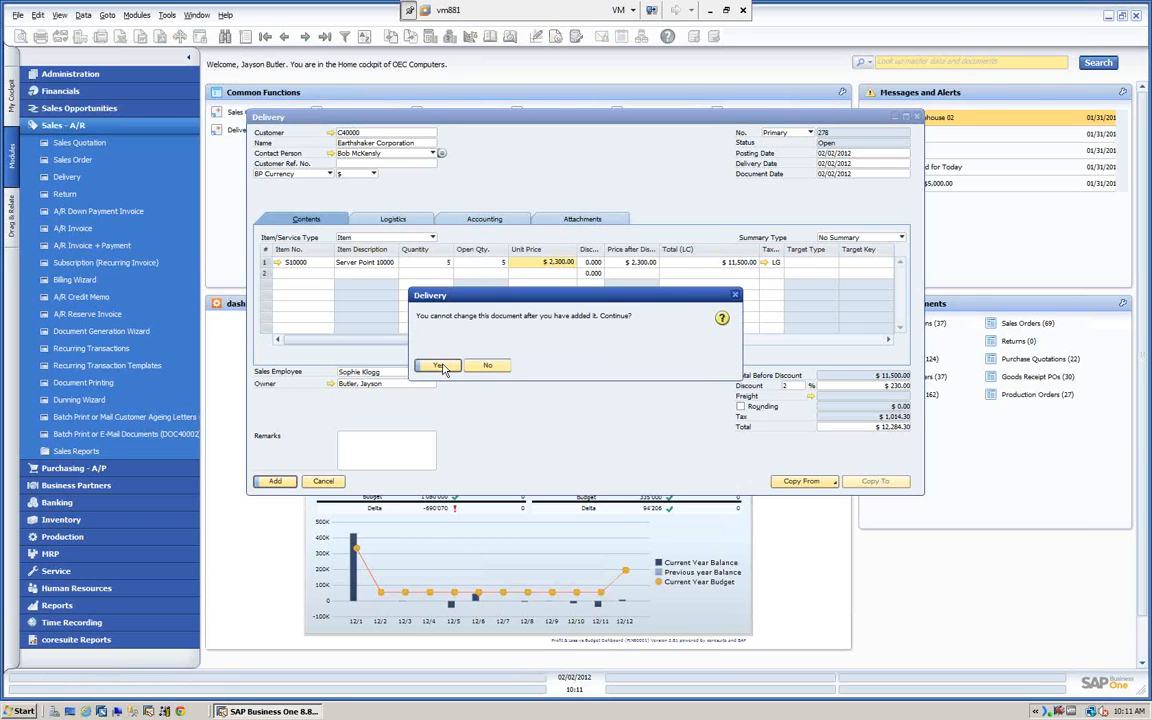
pyautogui.click(442, 366)
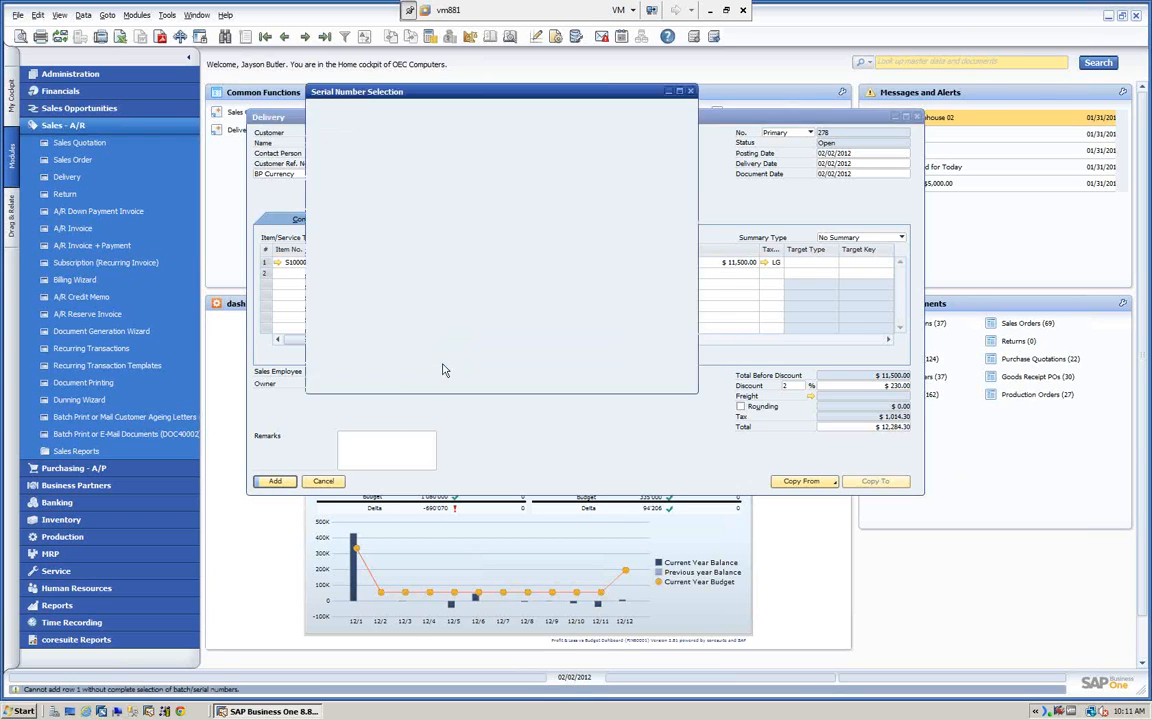
pyautogui.moveTo(437, 98); pyautogui.dragTo(406, 111)
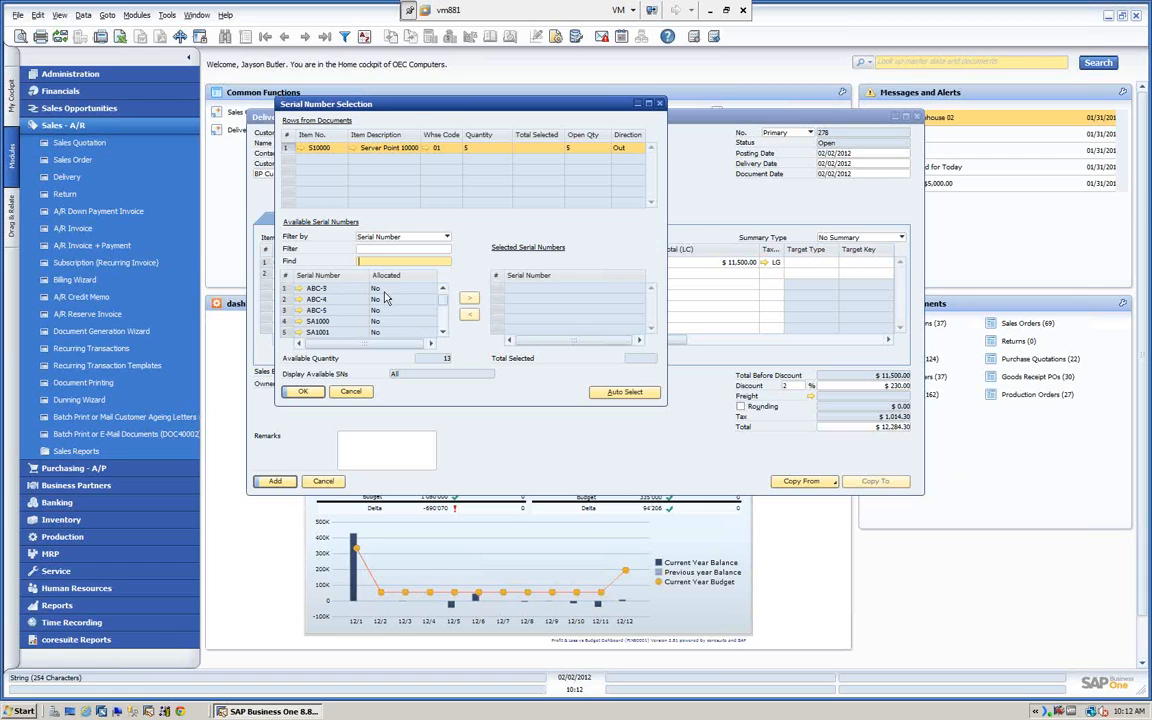
# Step: Assign serial number ABC-4 to the delivery, view its details, and return it to the available serial numbers
pyautogui.click(317, 300)
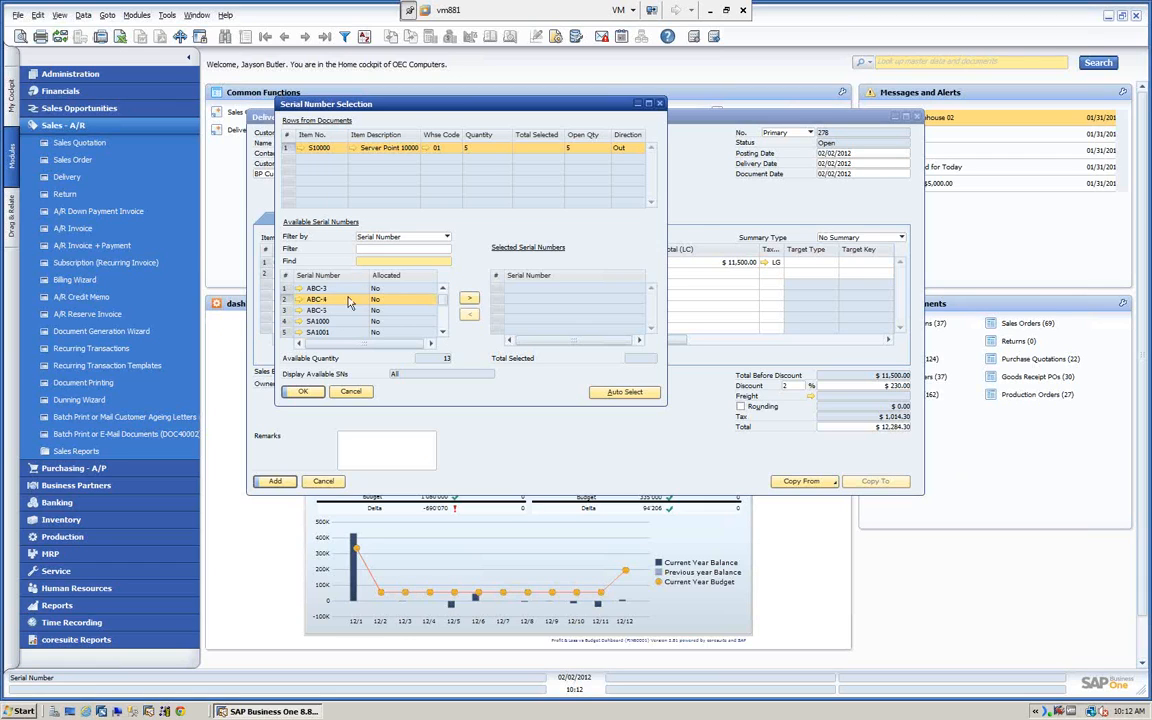
pyautogui.click(469, 299)
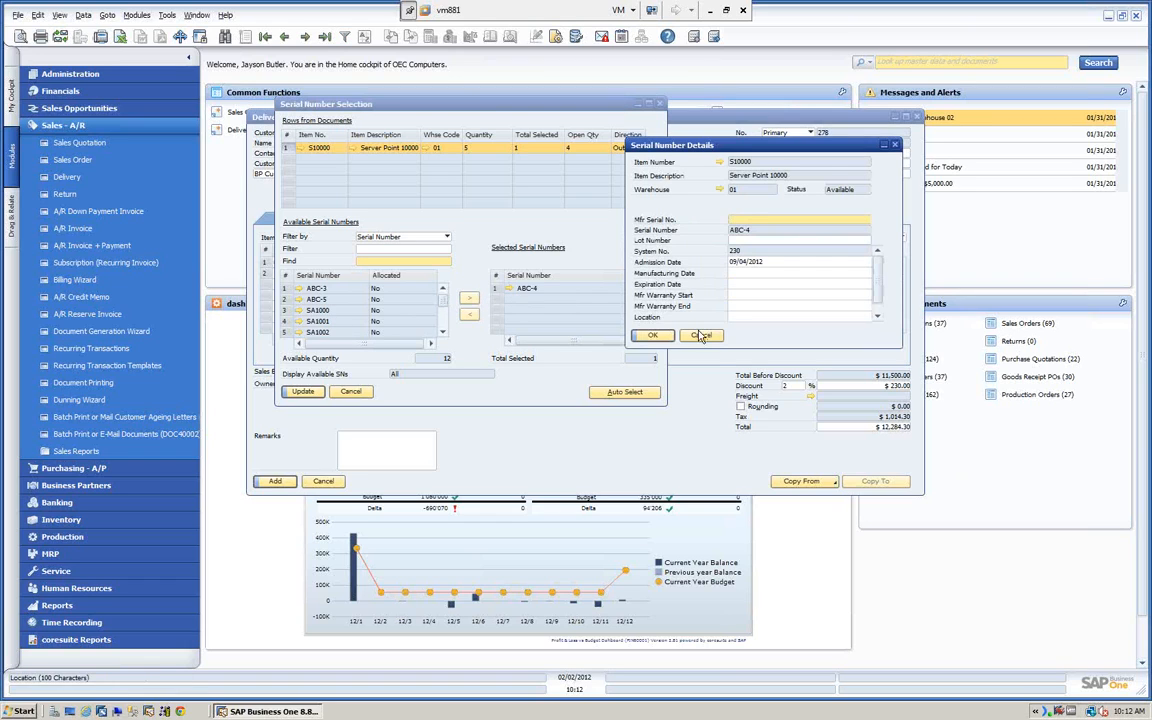
pyautogui.click(699, 332)
pyautogui.click(467, 315)
# Step: Auto-select serial numbers for the delivery line, then replace ABC-5 with SA1008 in the selection
pyautogui.click(628, 392)
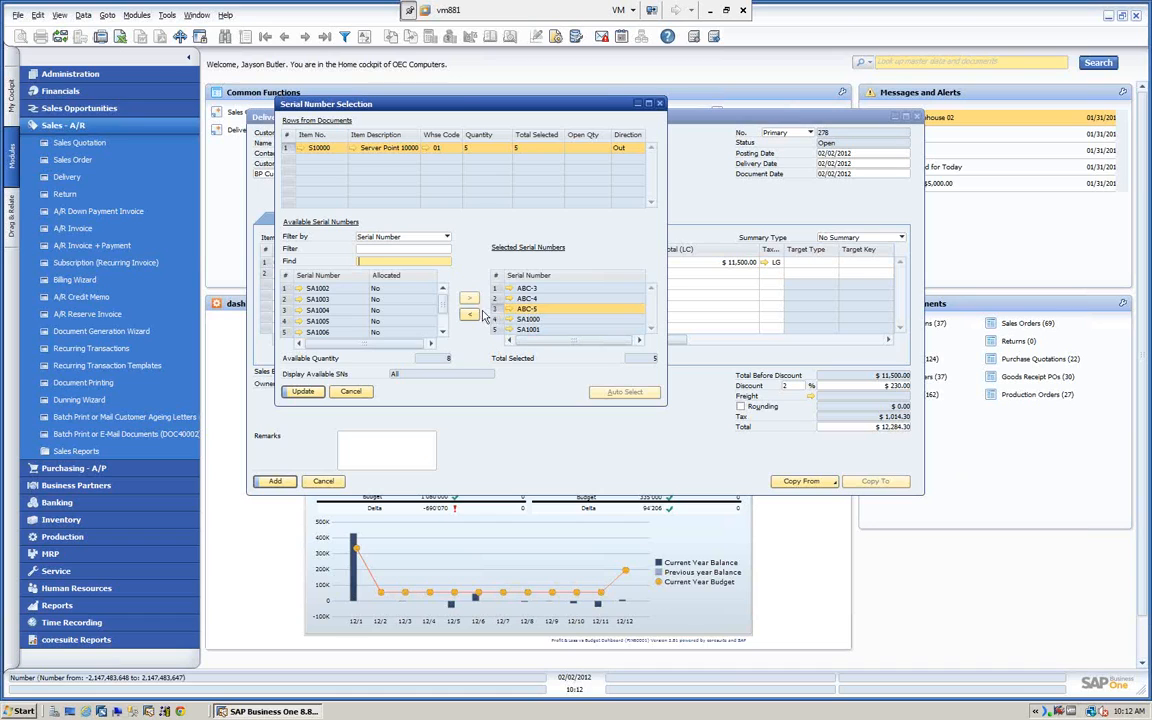
pyautogui.click(469, 314)
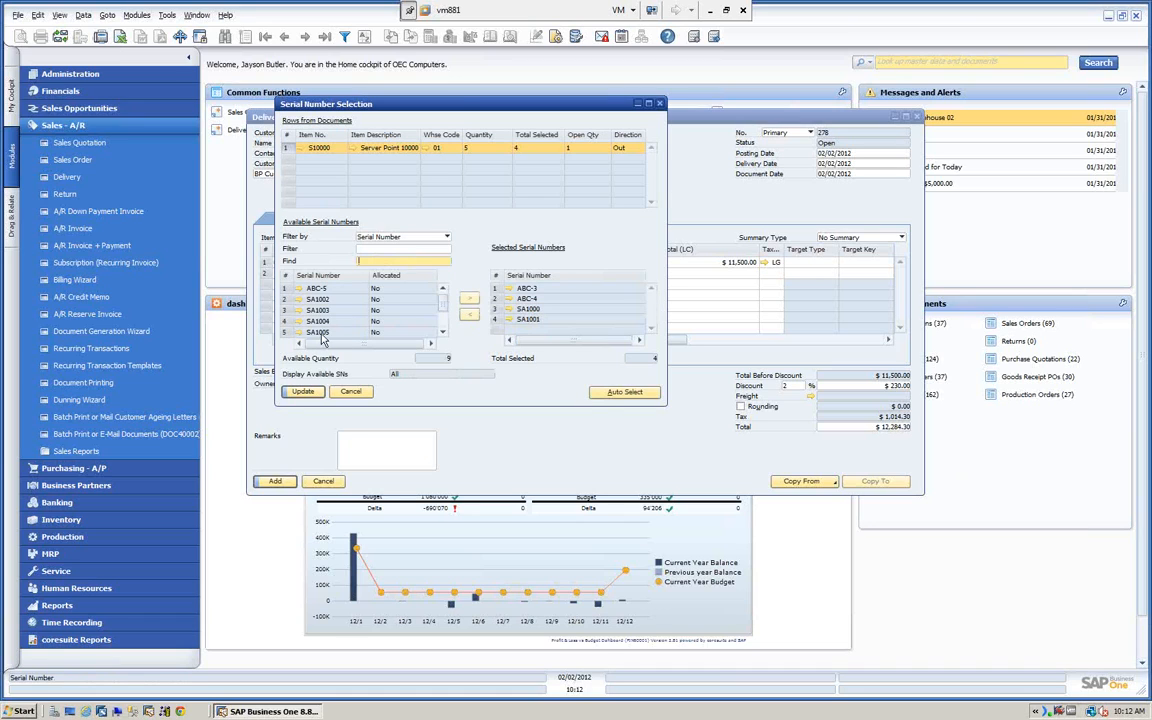
pyautogui.click(444, 332)
pyautogui.click(444, 332)
pyautogui.click(444, 332)
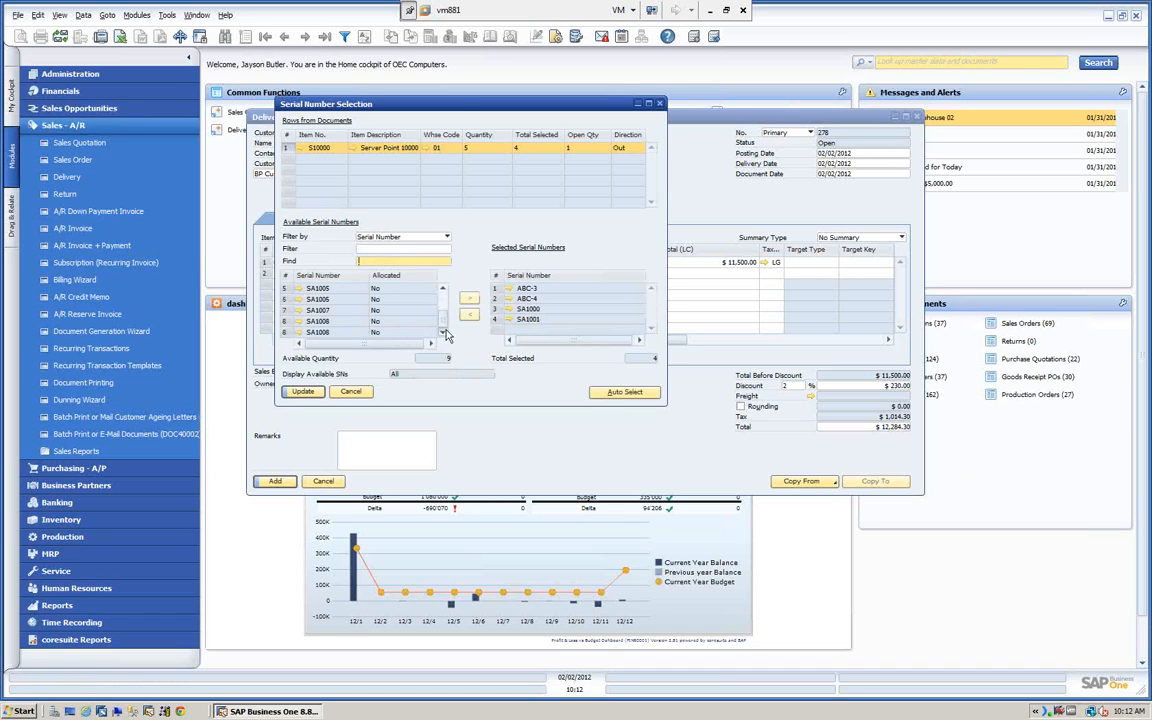
pyautogui.click(316, 322)
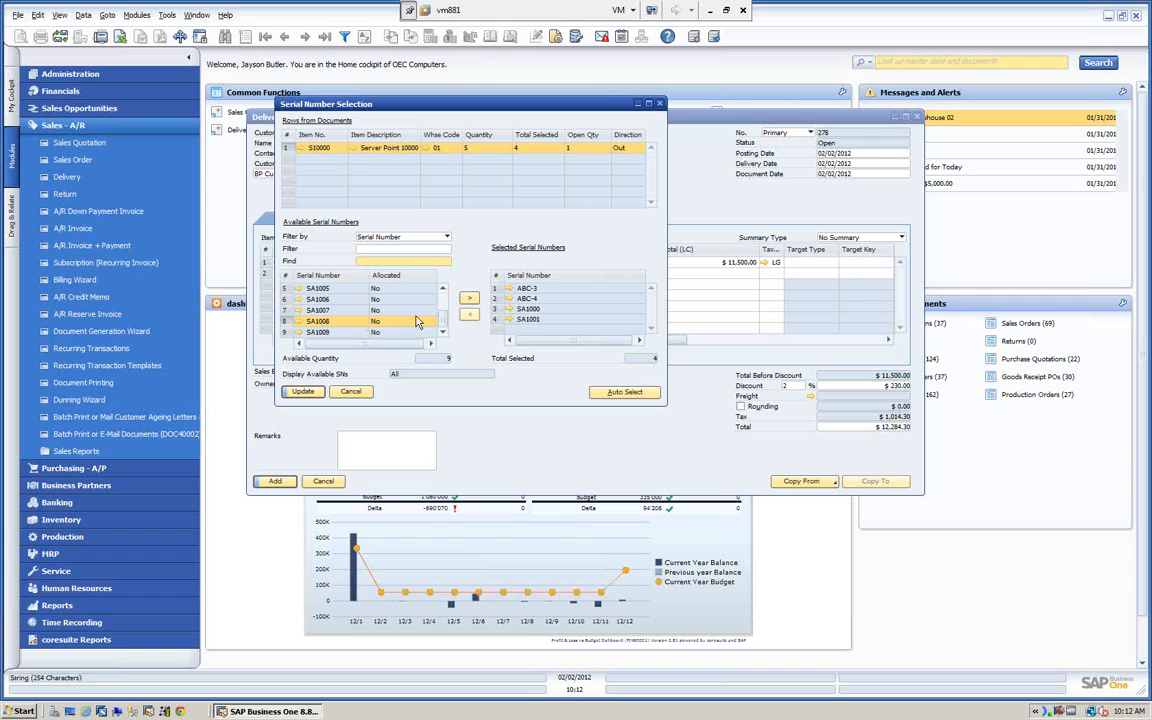
pyautogui.click(469, 298)
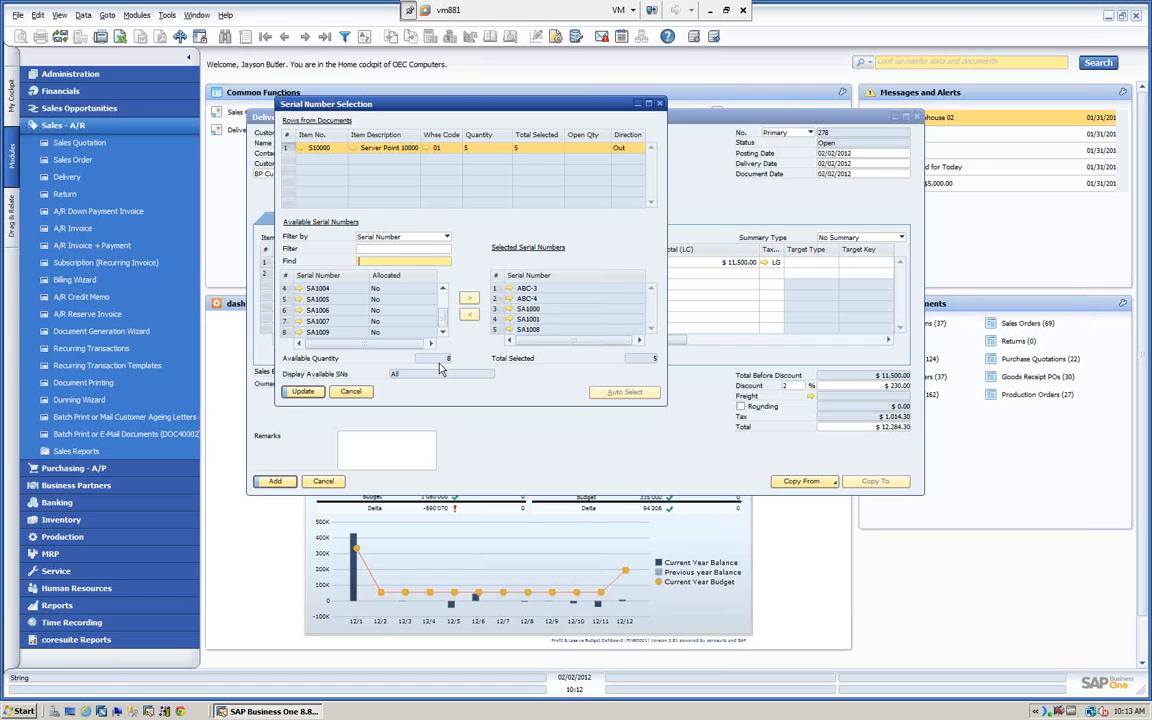
# Step: Save the serial number selection and add the delivery, confirming that it cannot be changed once added
pyautogui.click(305, 392)
pyautogui.click(305, 392)
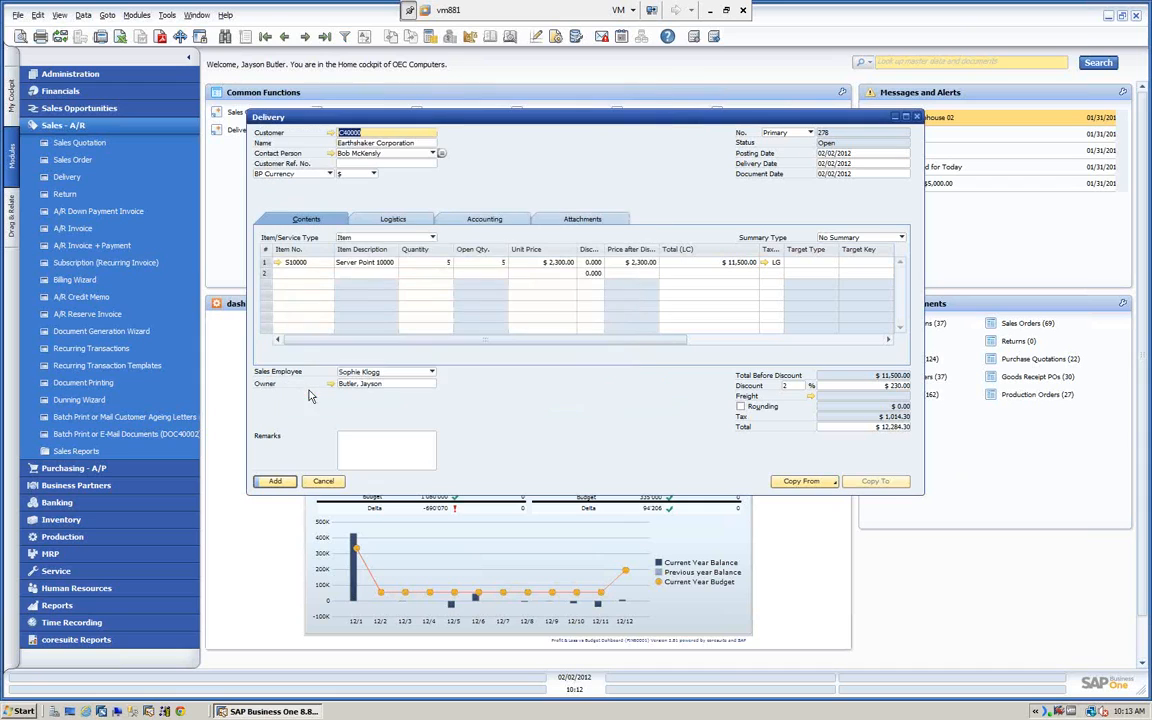
pyautogui.click(277, 481)
pyautogui.click(441, 367)
pyautogui.click(441, 368)
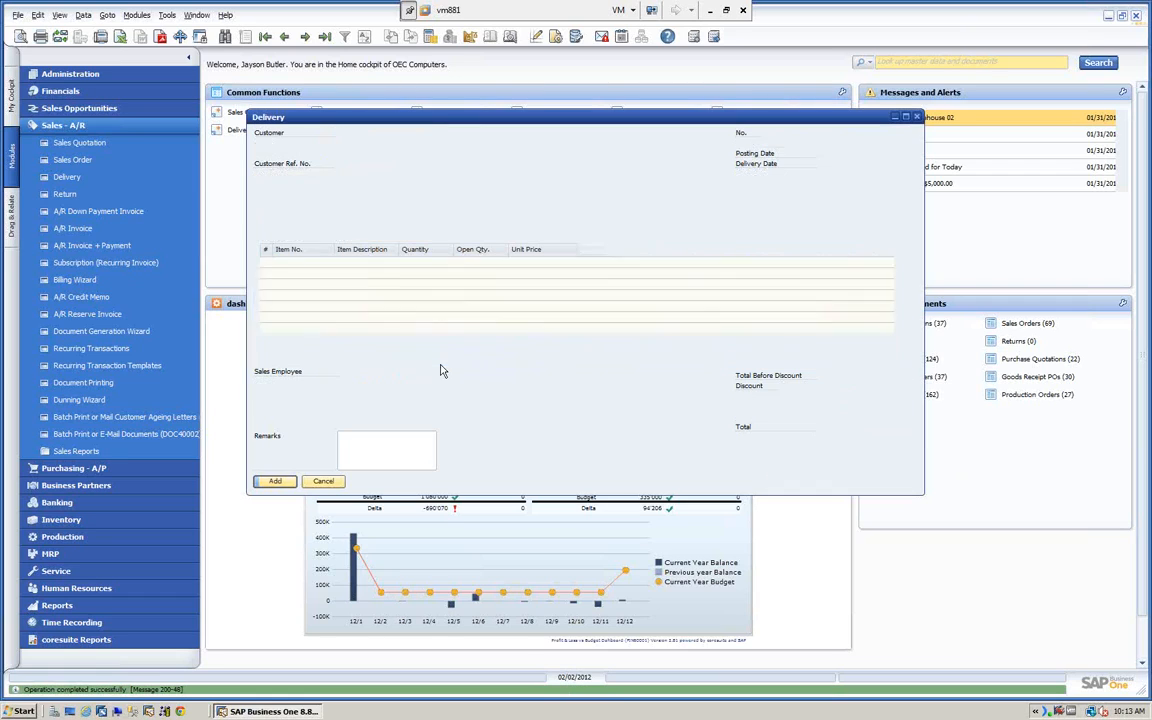
# Step: Open the last delivery record, examine its issued serial numbers in the Serial Number Transactions Report, and close both windows
pyautogui.click(325, 37)
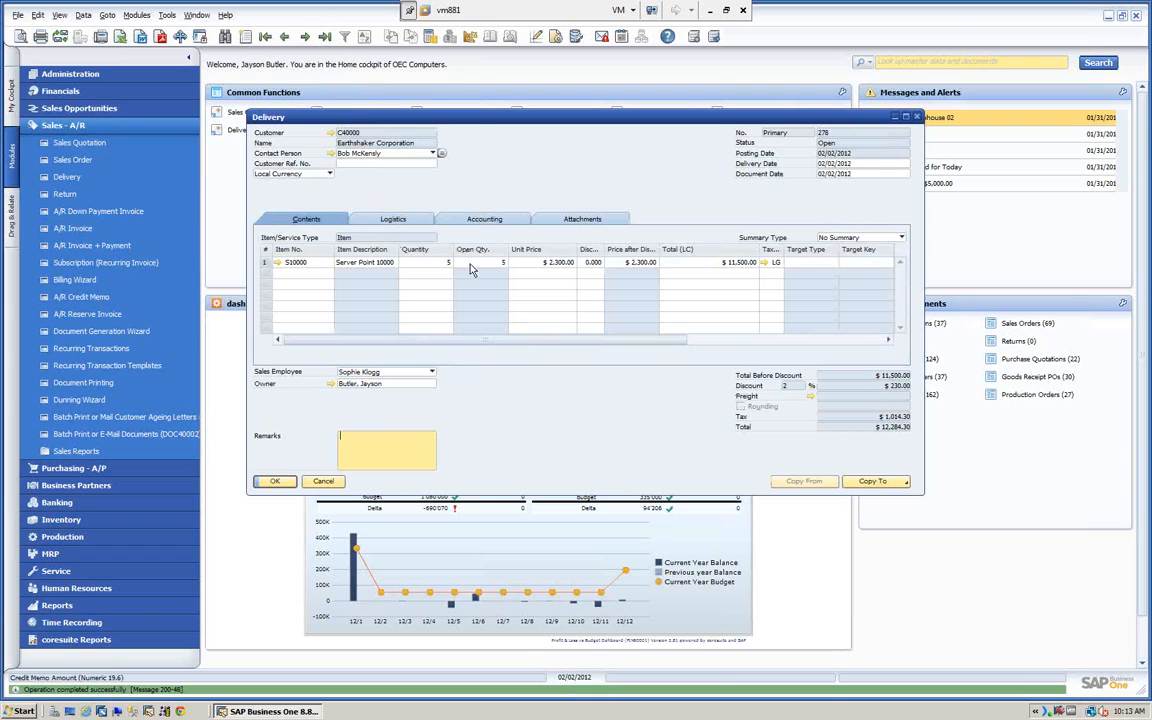
pyautogui.rightClick(578, 172)
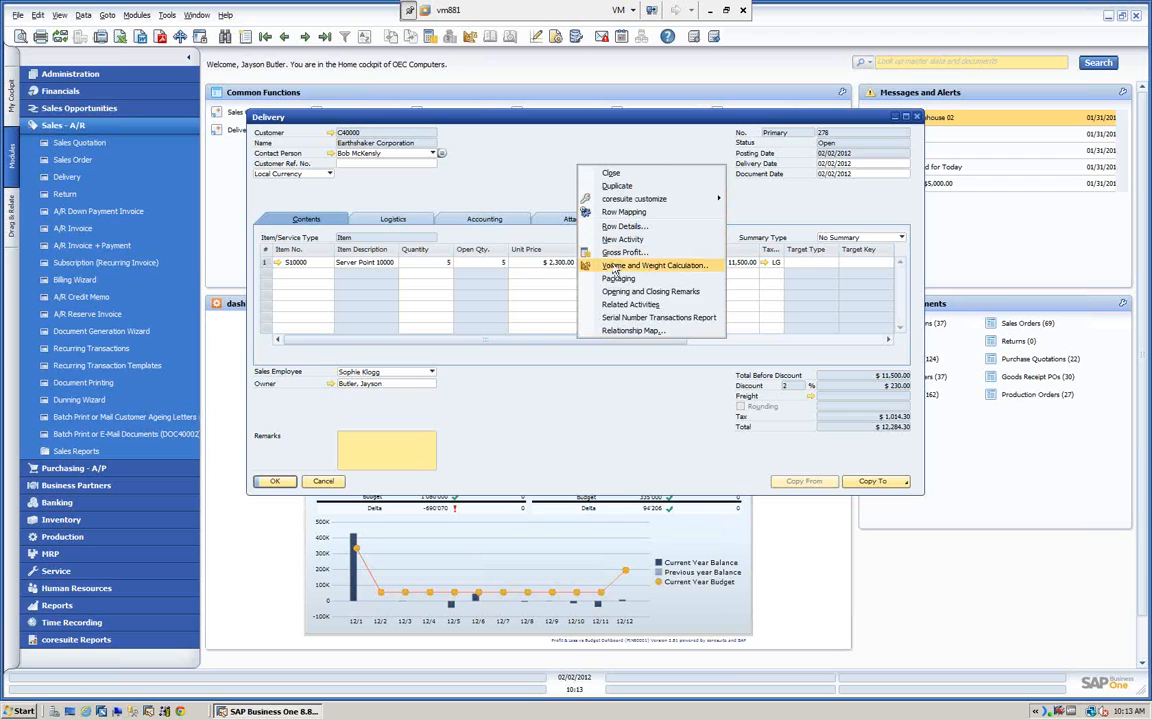
pyautogui.click(627, 318)
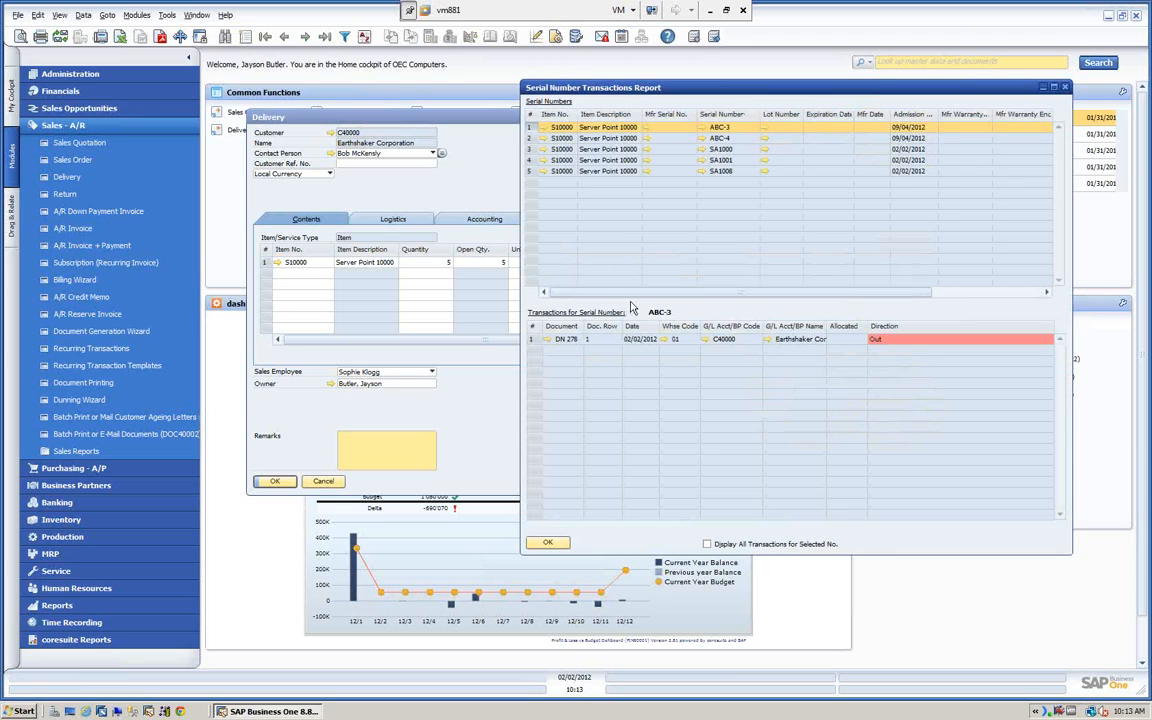
pyautogui.moveTo(562, 88); pyautogui.dragTo(369, 120)
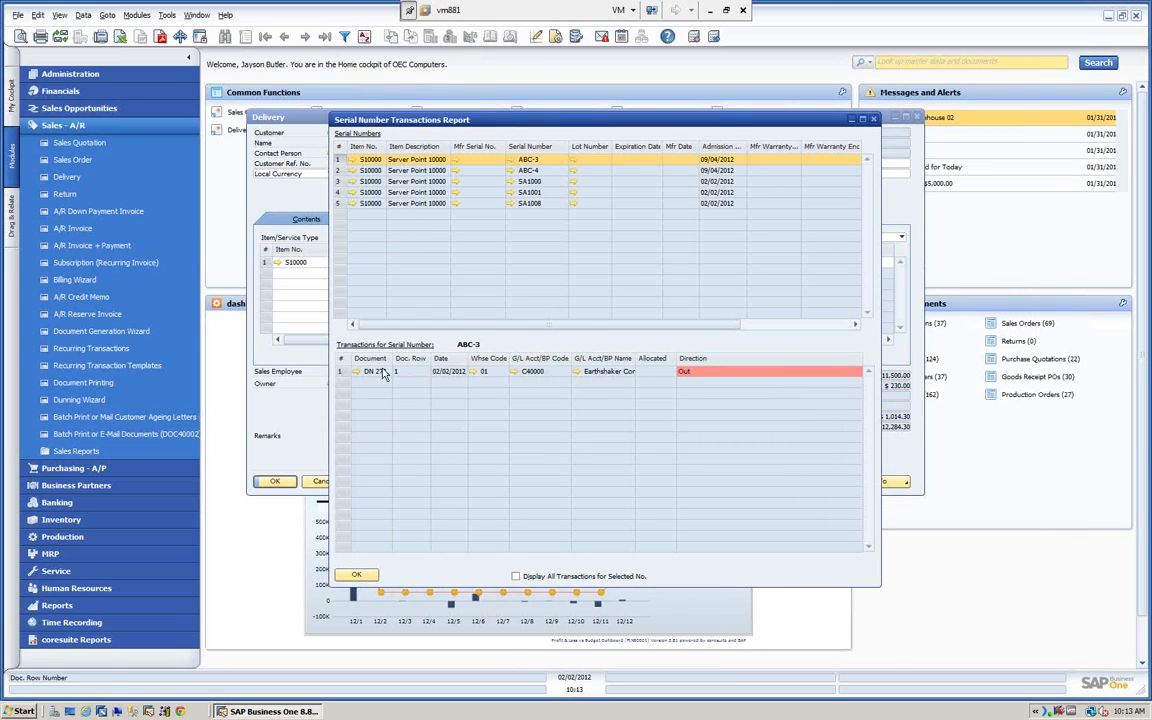
pyautogui.moveTo(437, 116); pyautogui.dragTo(395, 155)
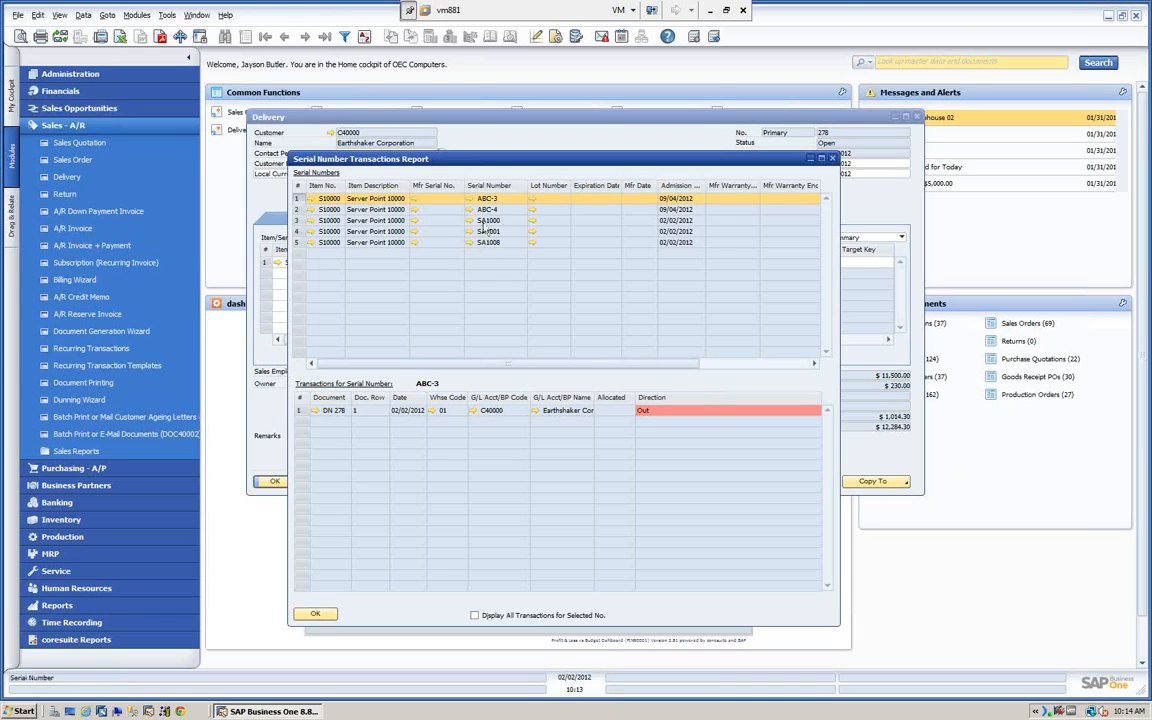
pyautogui.click(316, 615)
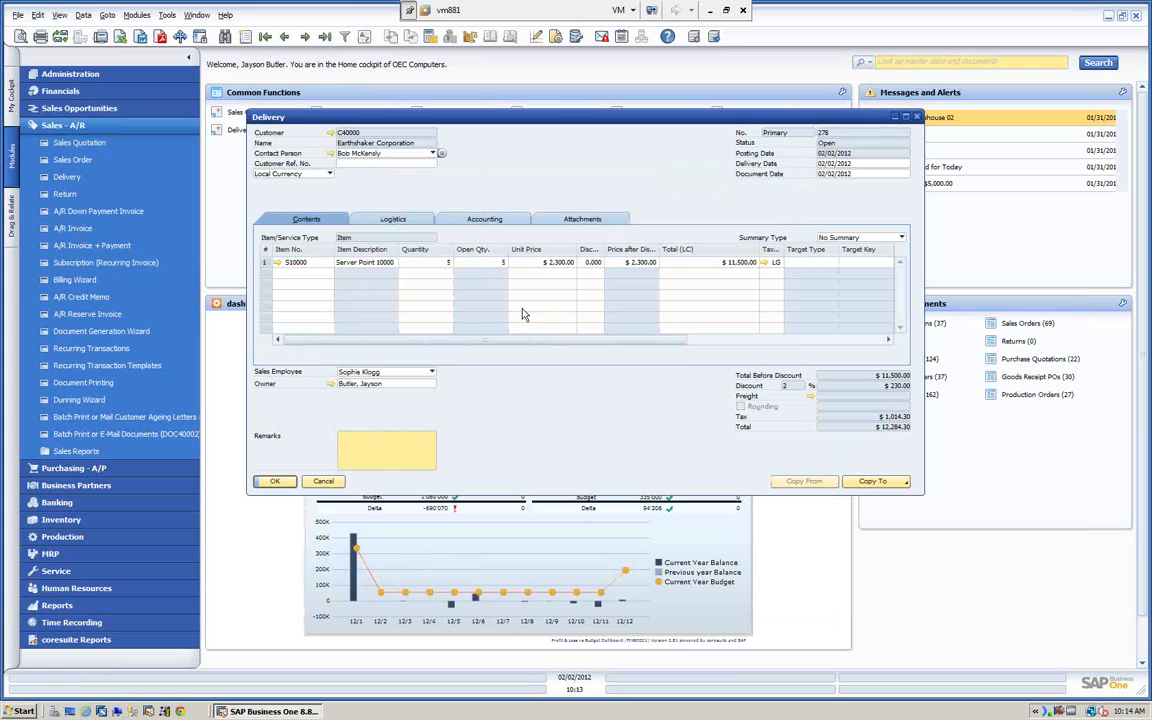
pyautogui.click(323, 481)
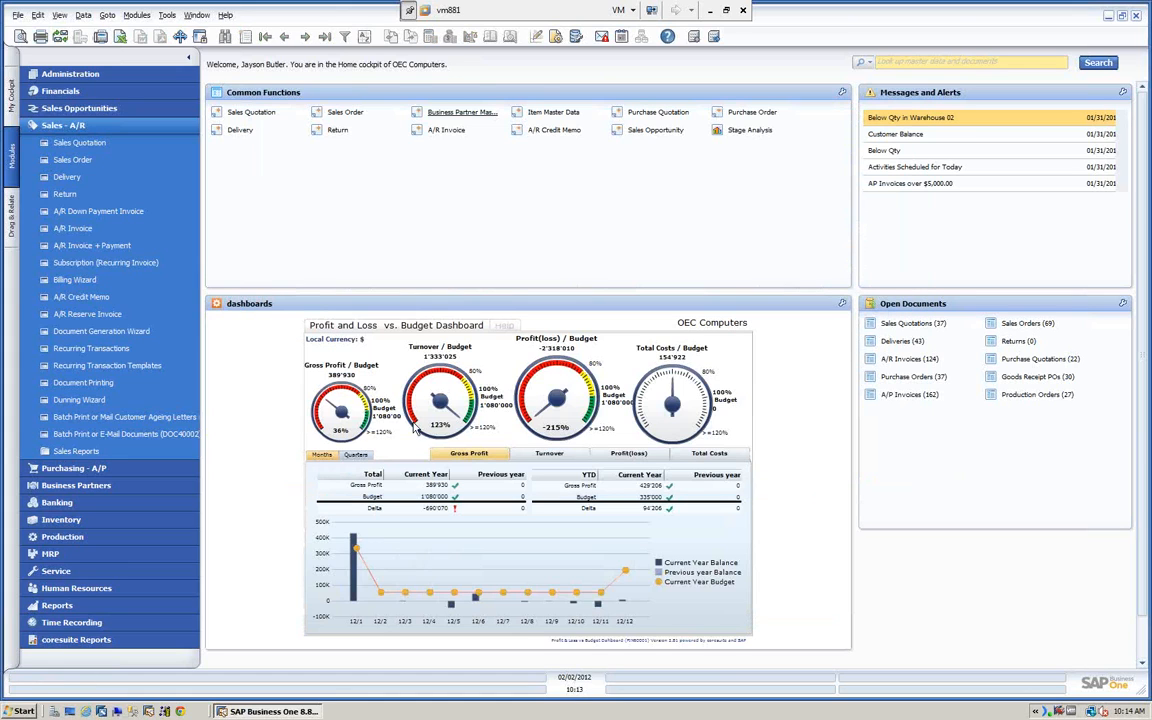
# Step: View the last Goods Receipt PO record and close it
pyautogui.click(72, 126)
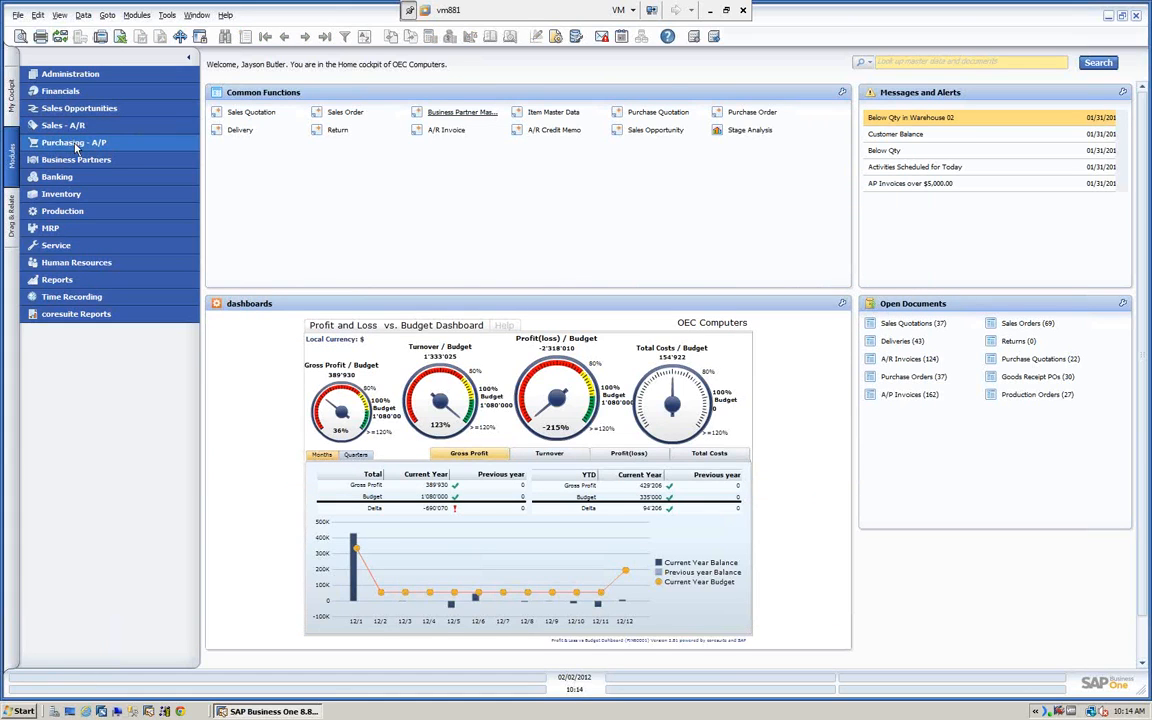
pyautogui.click(73, 143)
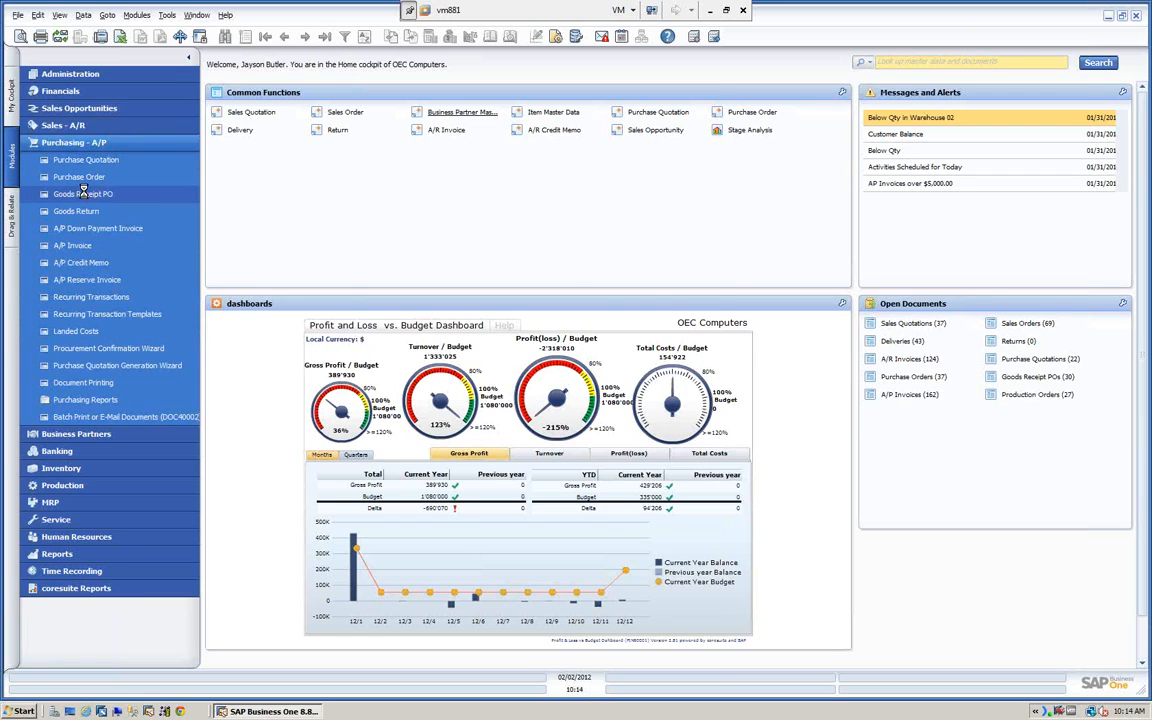
pyautogui.click(85, 194)
pyautogui.click(324, 37)
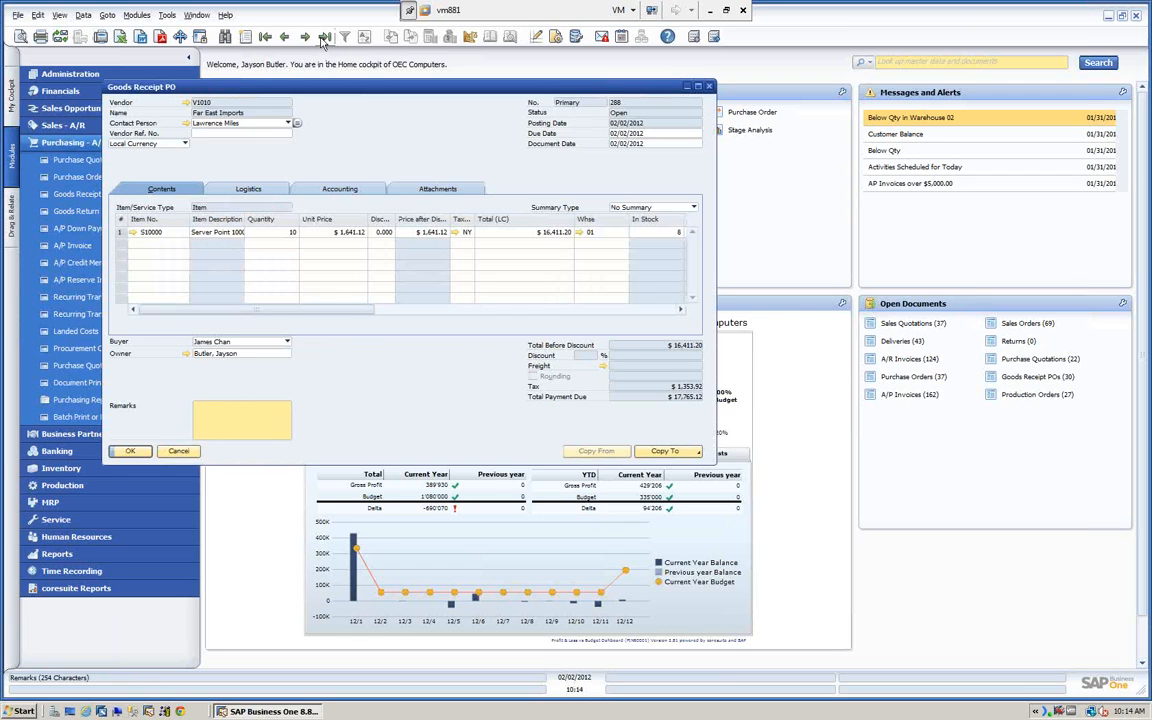
pyautogui.click(177, 451)
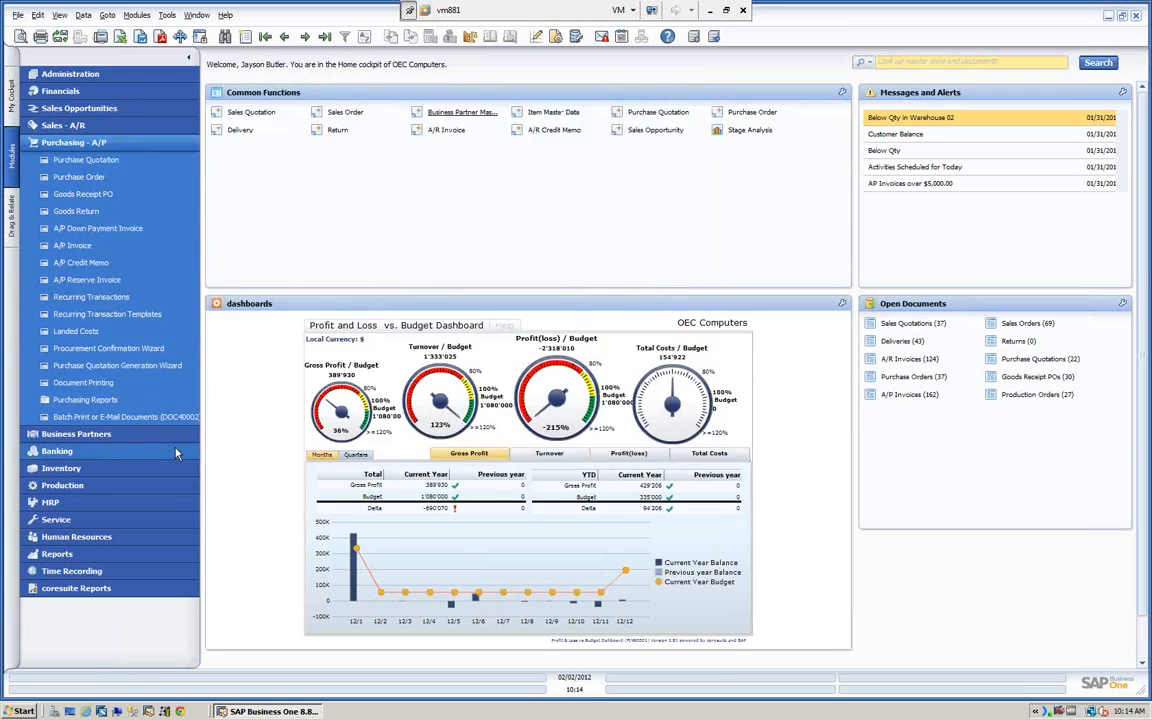
# Step: Look up item S10000 in Item Master Data and open its Serial Number Transactions Report
pyautogui.click(103, 144)
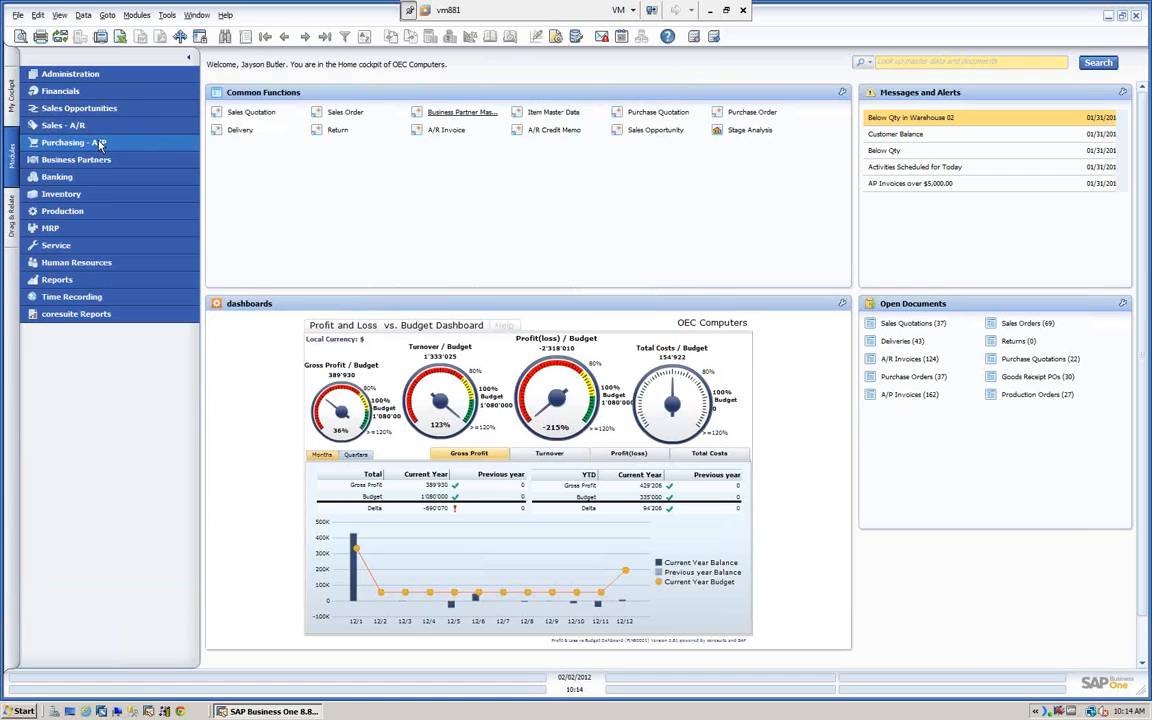
pyautogui.click(78, 196)
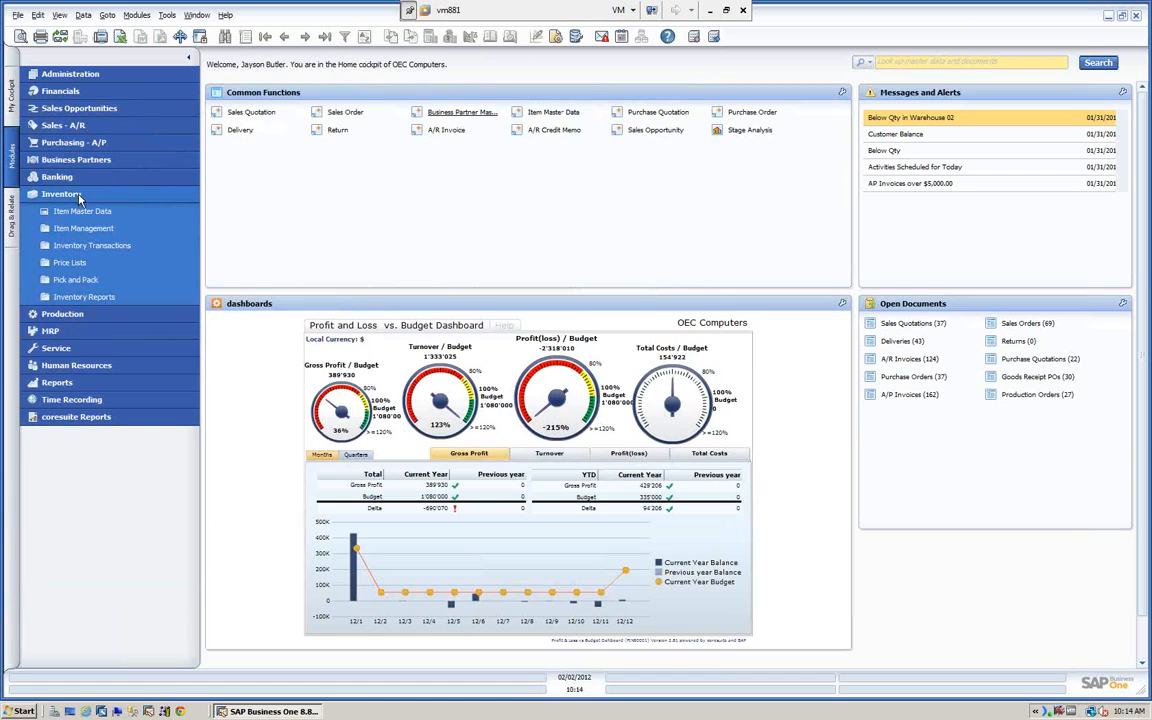
pyautogui.click(190, 213)
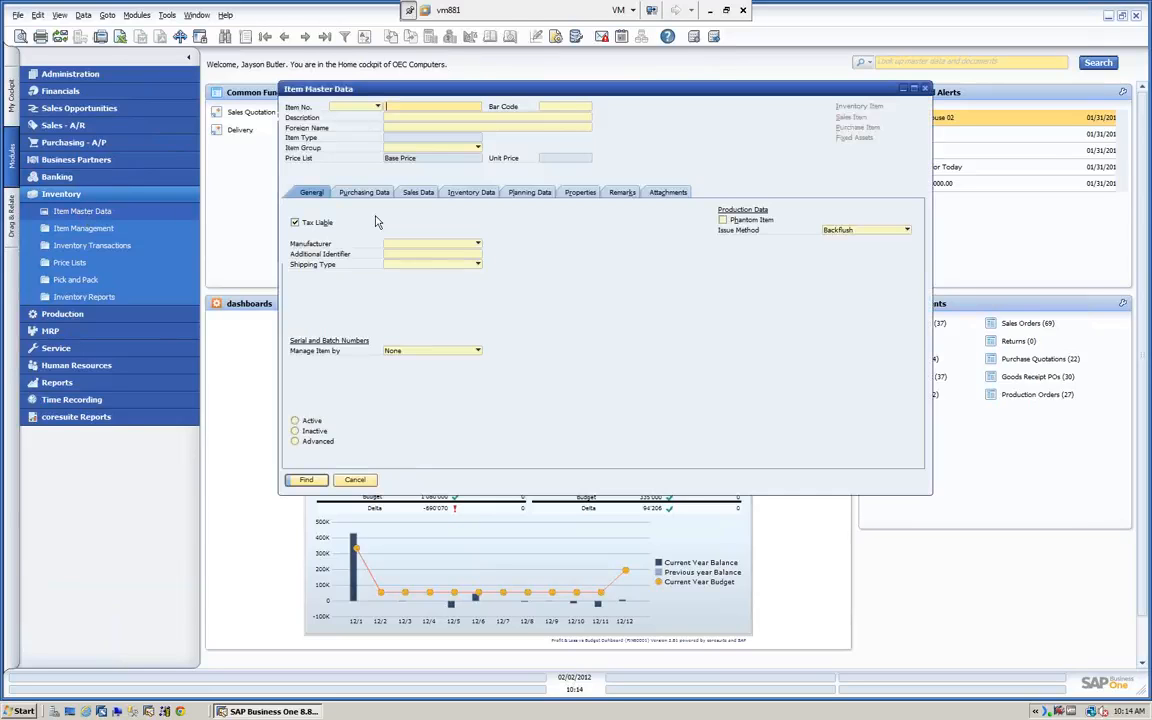
pyautogui.write('s')
pyautogui.press('Return')
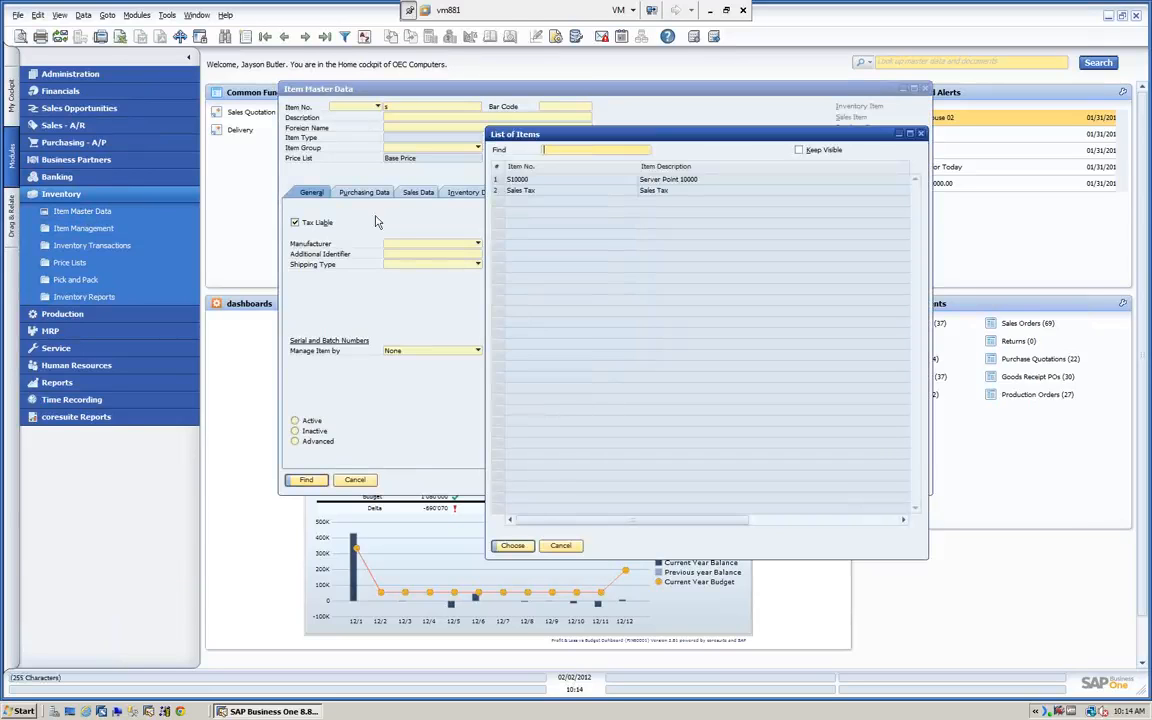
pyautogui.click(512, 545)
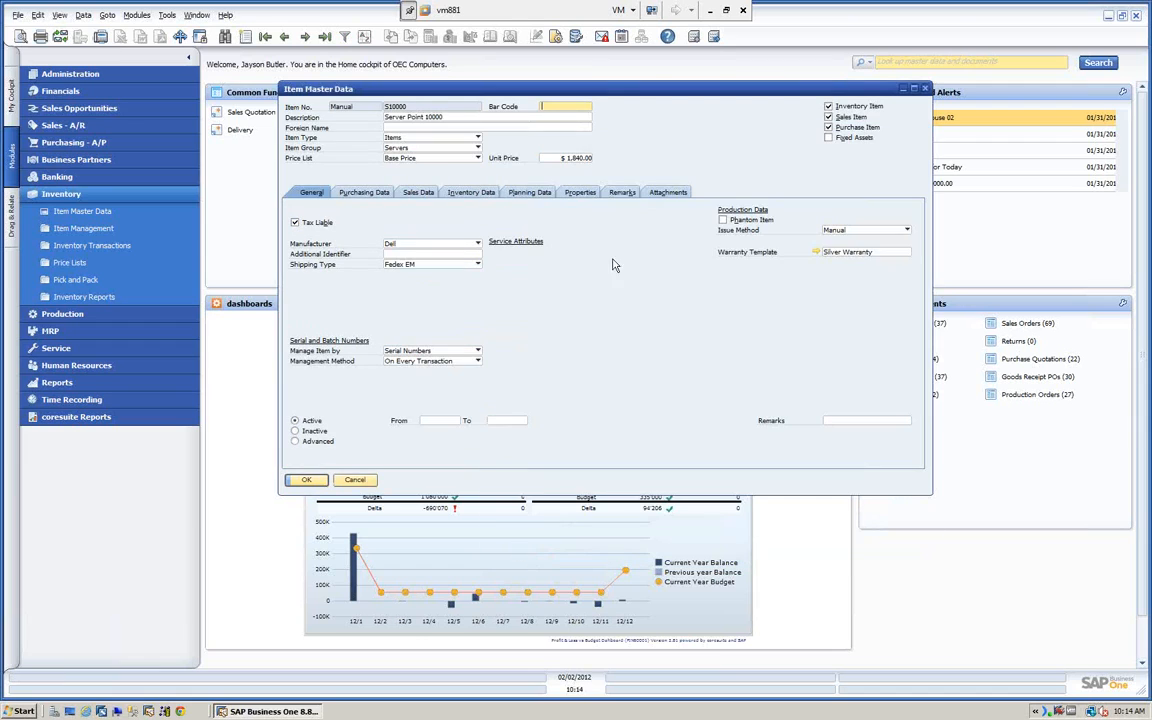
pyautogui.rightClick(658, 117)
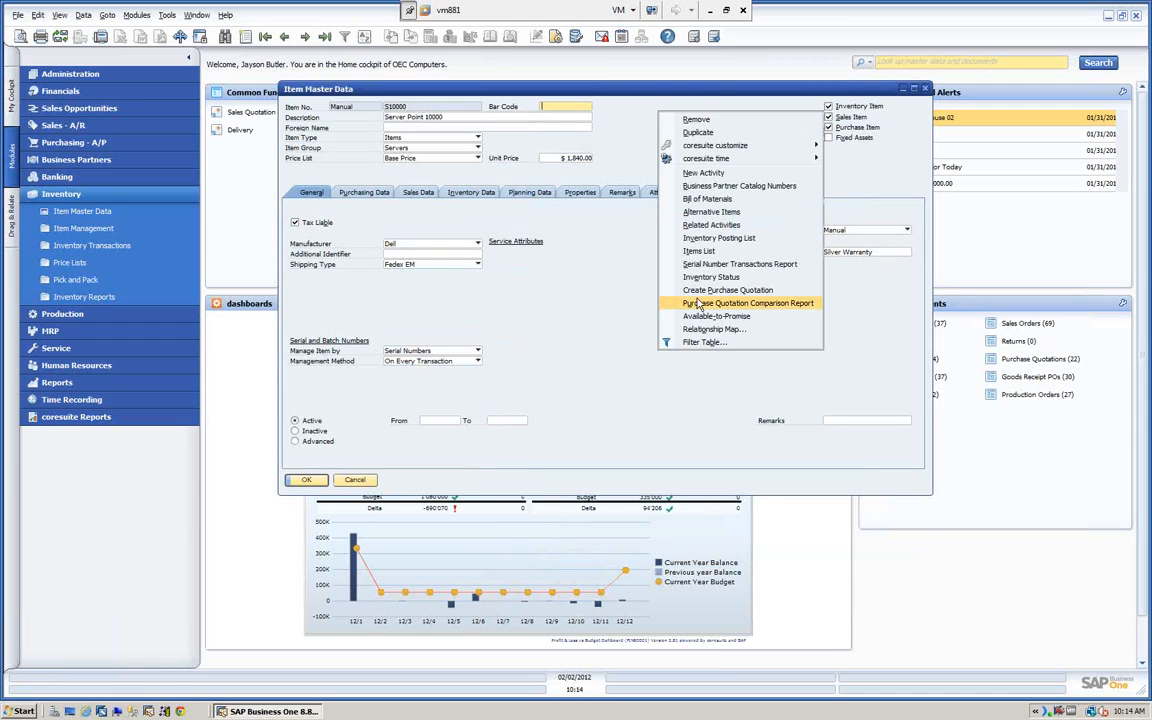
pyautogui.click(707, 265)
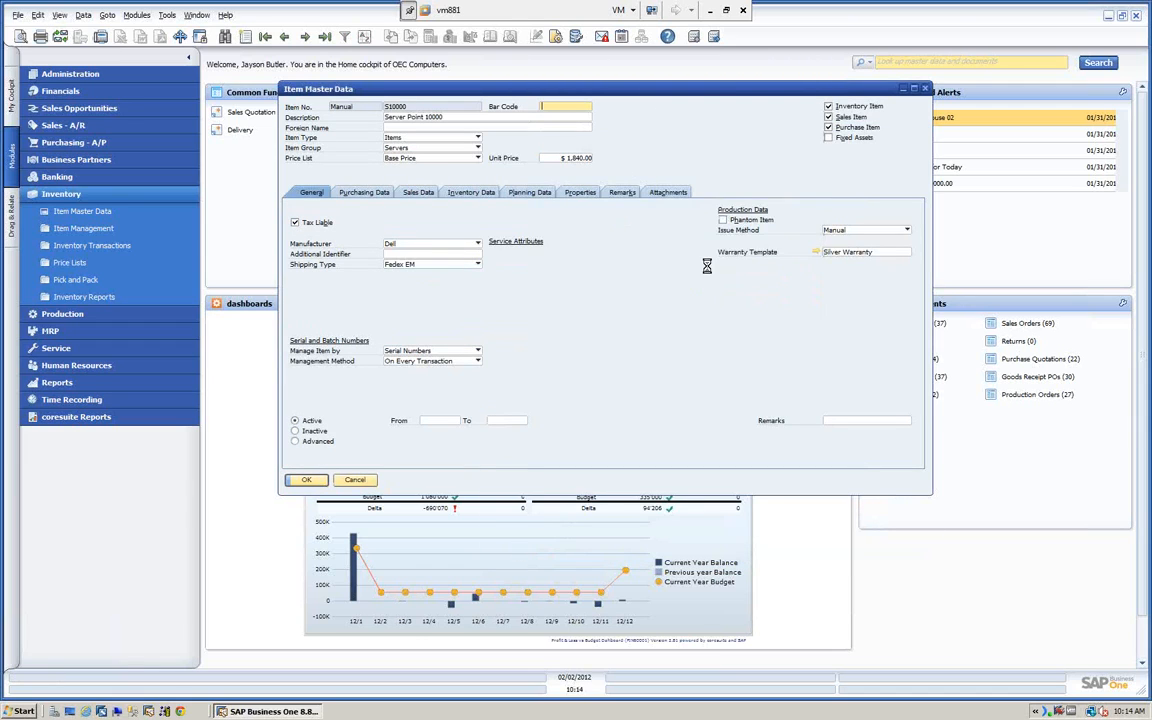
# Step: Examine the transactions of serial numbers SA1008, SA1005, ABC-1 and ABC-3 in the Serial Number Transactions Report
pyautogui.moveTo(826, 207); pyautogui.dragTo(824, 436)
pyautogui.moveTo(460, 158); pyautogui.dragTo(432, 97)
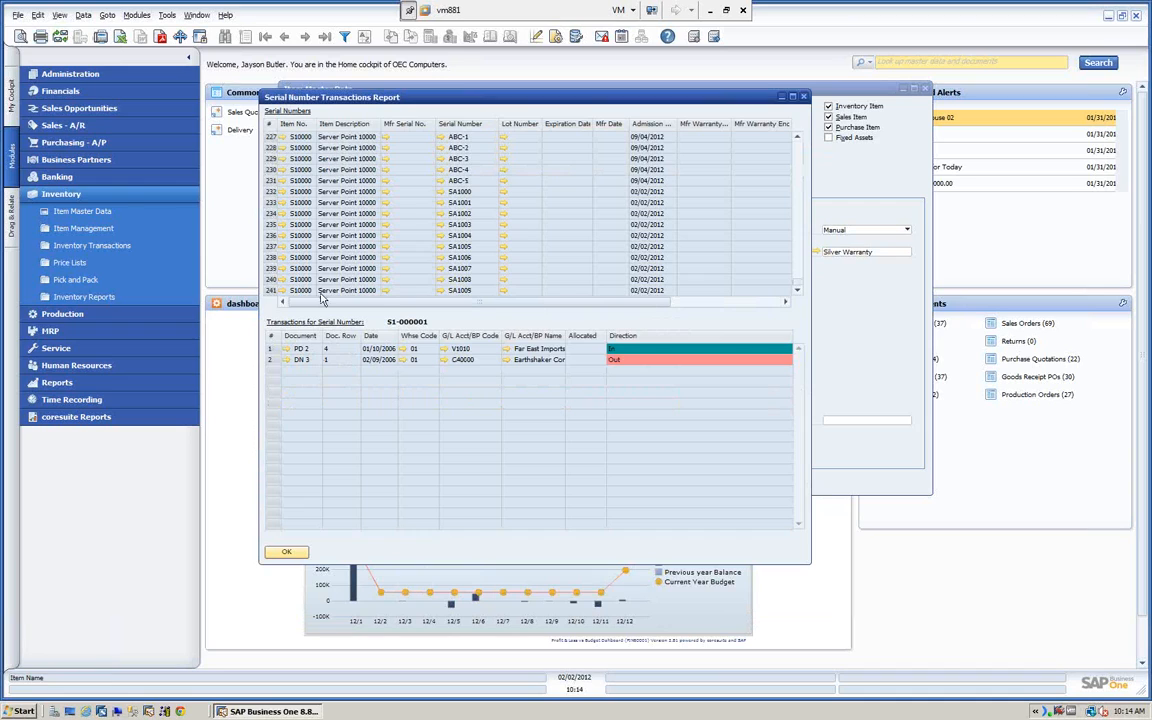
pyautogui.click(272, 280)
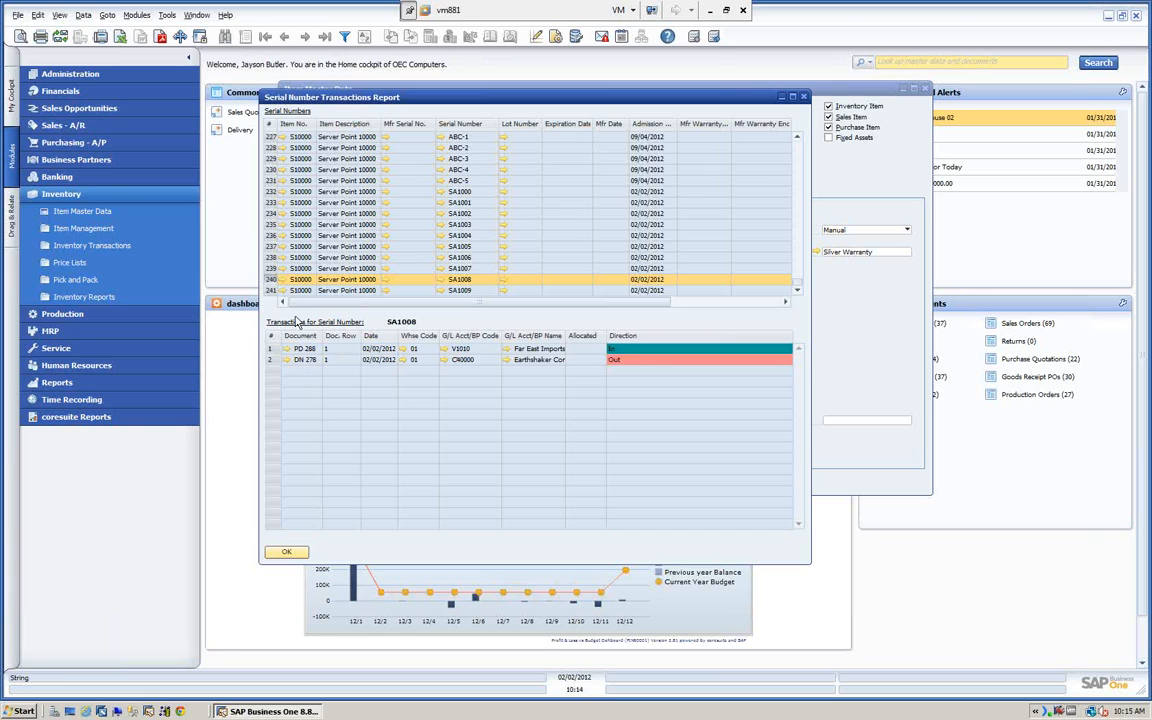
pyautogui.click(269, 247)
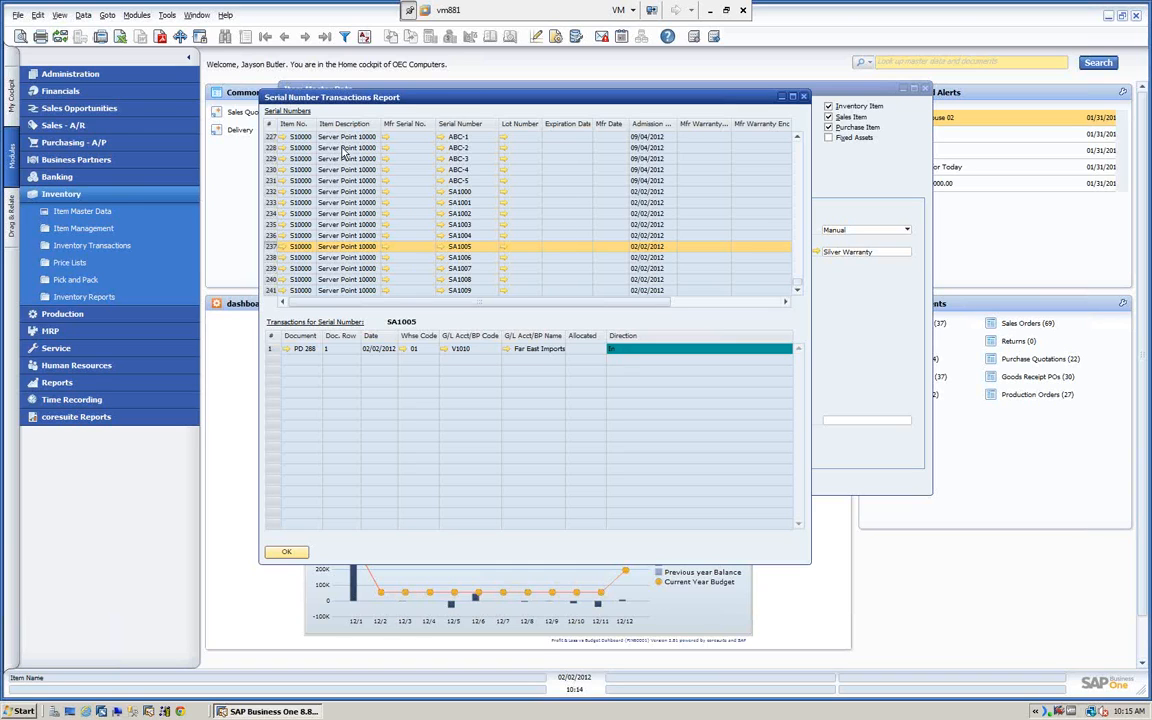
pyautogui.click(271, 138)
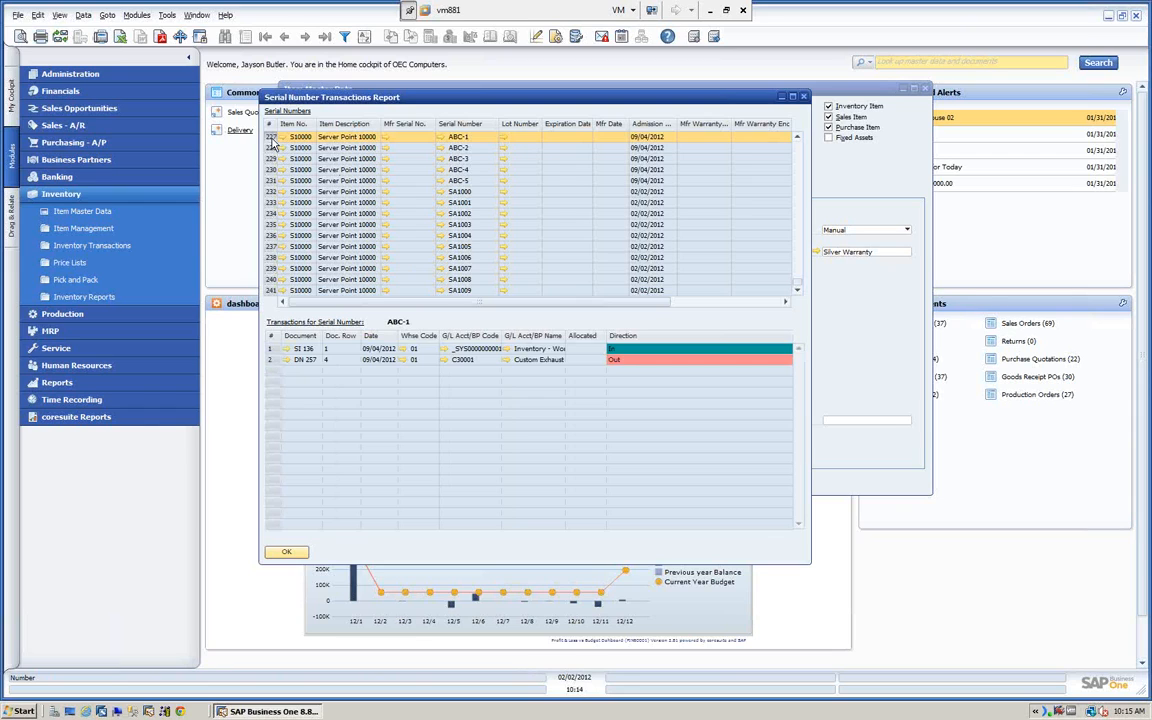
pyautogui.click(275, 158)
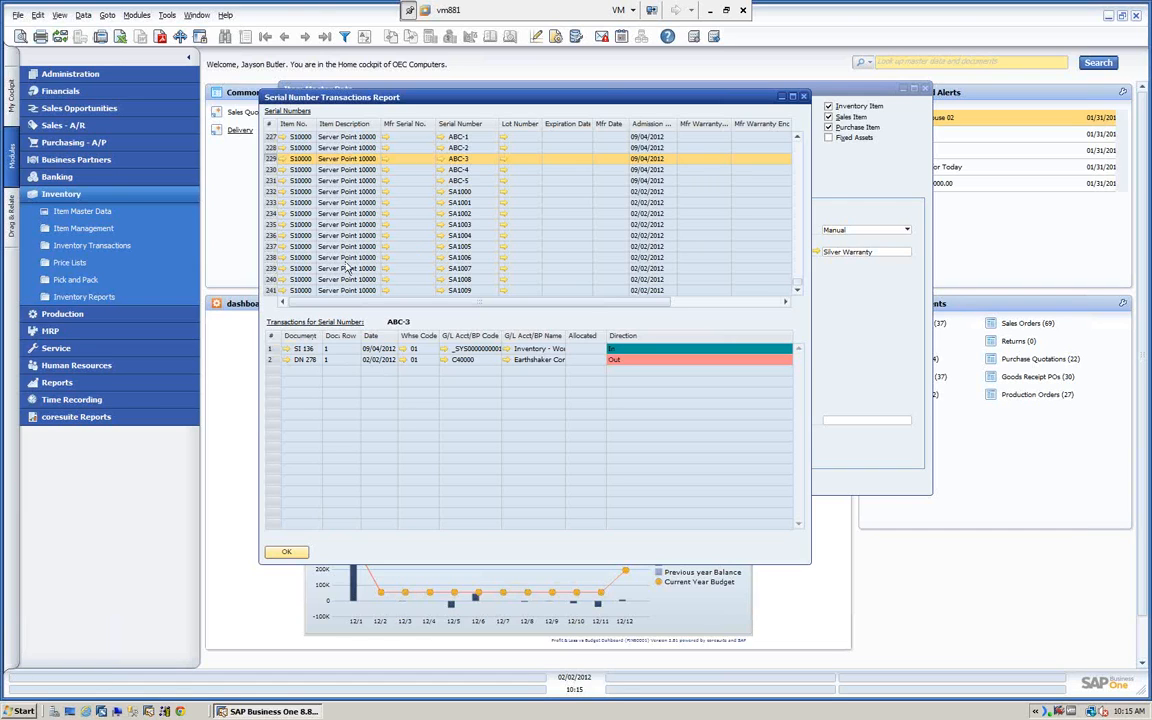
# Step: Filter the transactions for serial number ABC-3 to Document Equal DN 278, and close the report and the item record
pyautogui.click(344, 36)
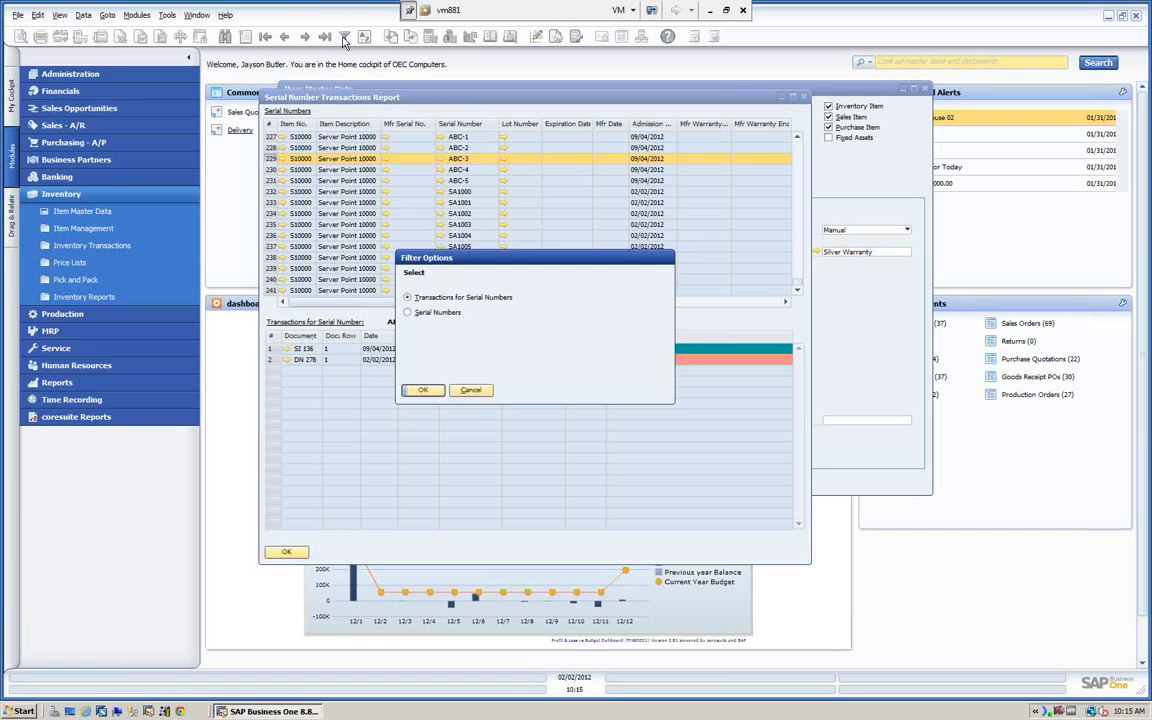
pyautogui.click(421, 390)
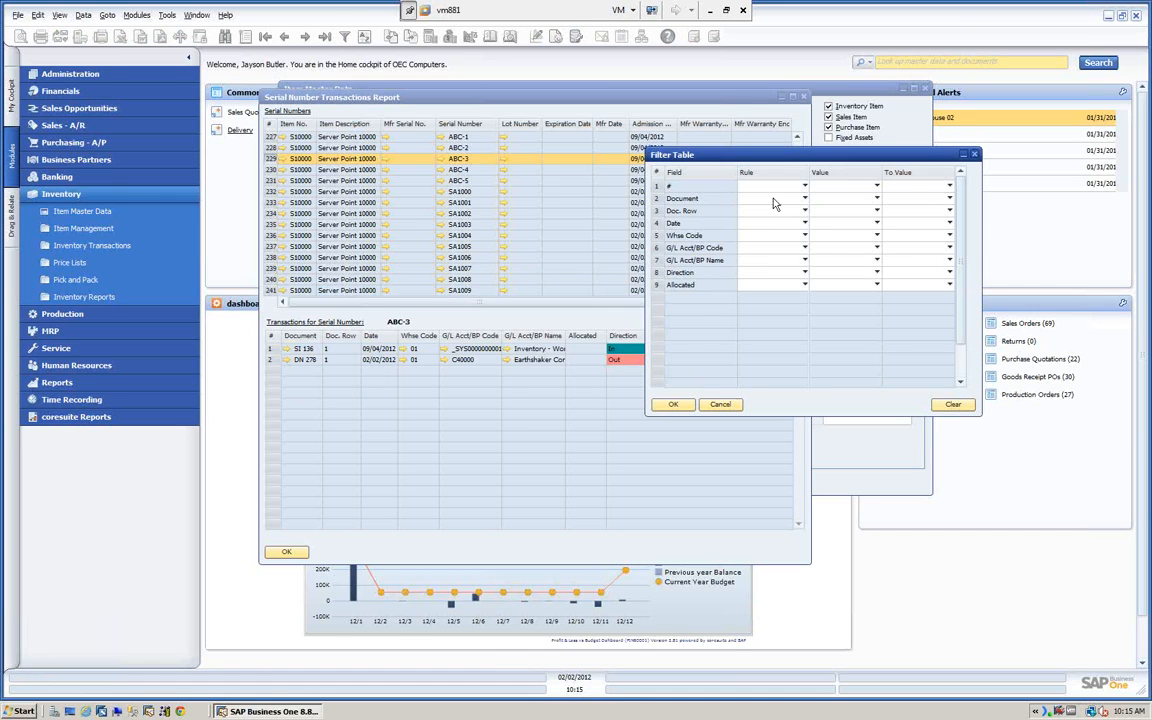
pyautogui.click(798, 199)
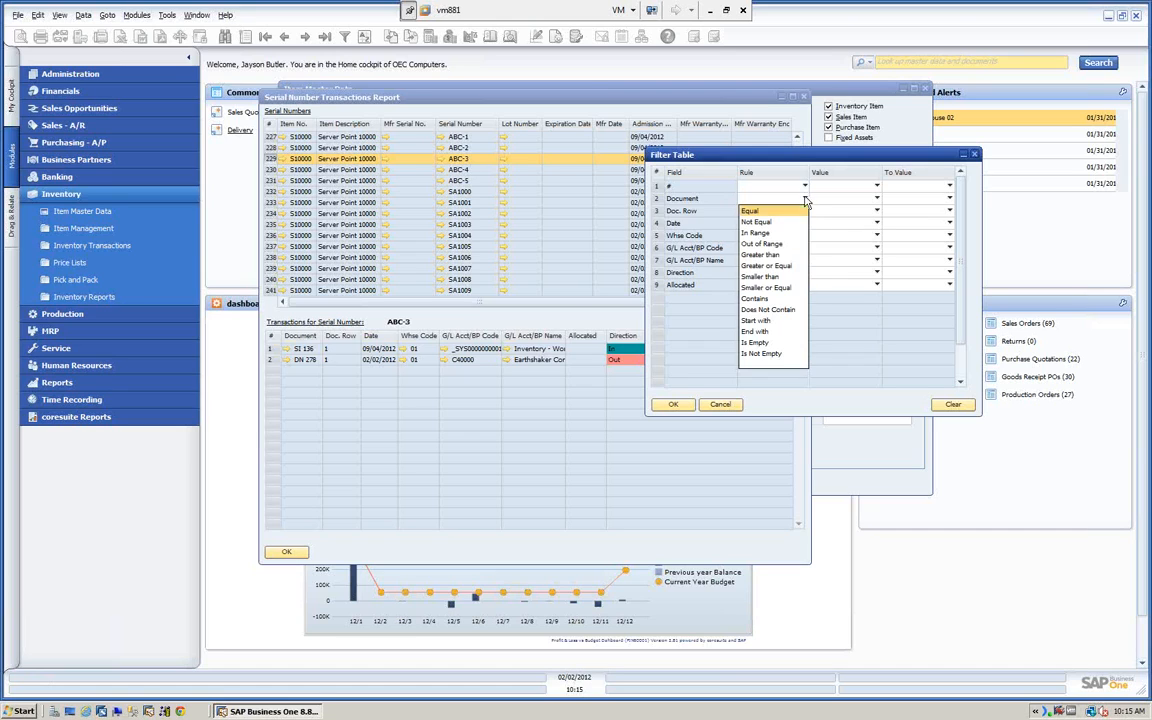
pyautogui.click(750, 213)
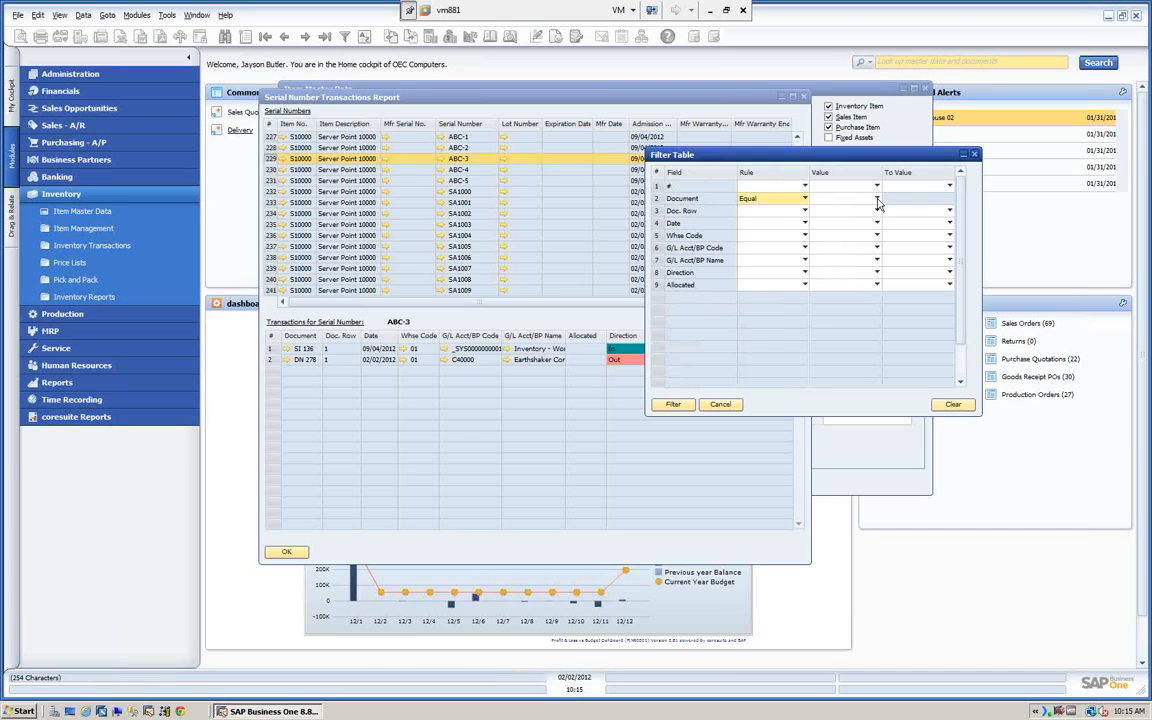
pyautogui.click(877, 199)
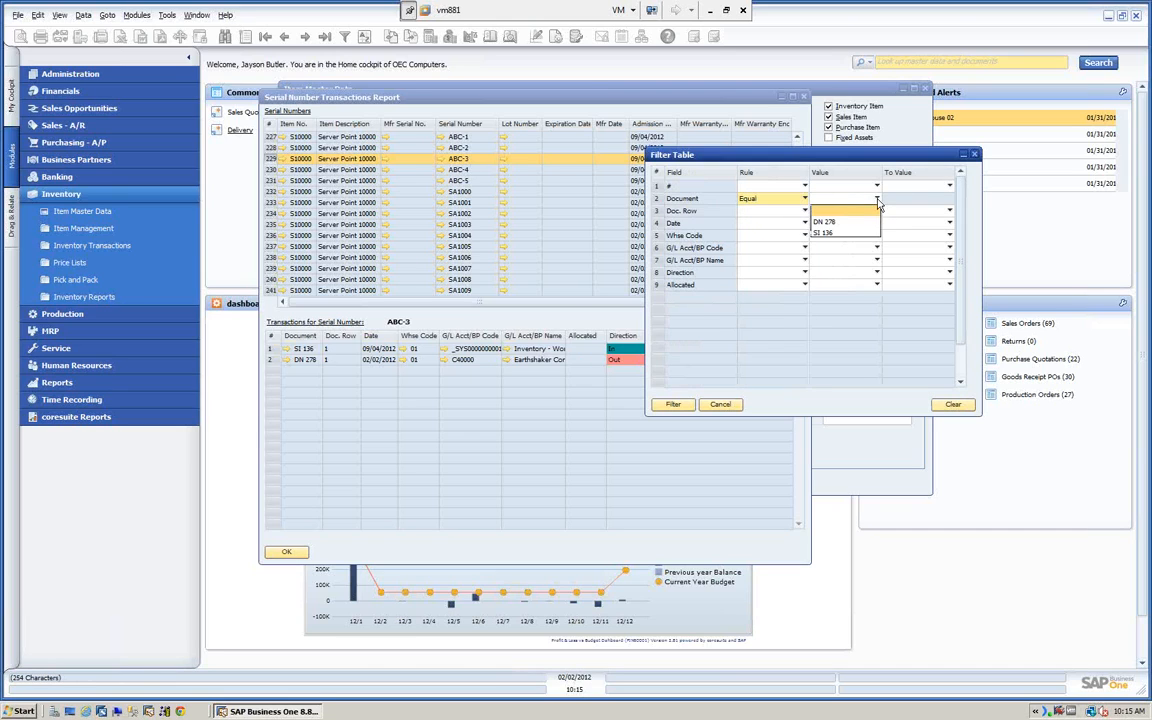
pyautogui.click(823, 221)
pyautogui.click(682, 408)
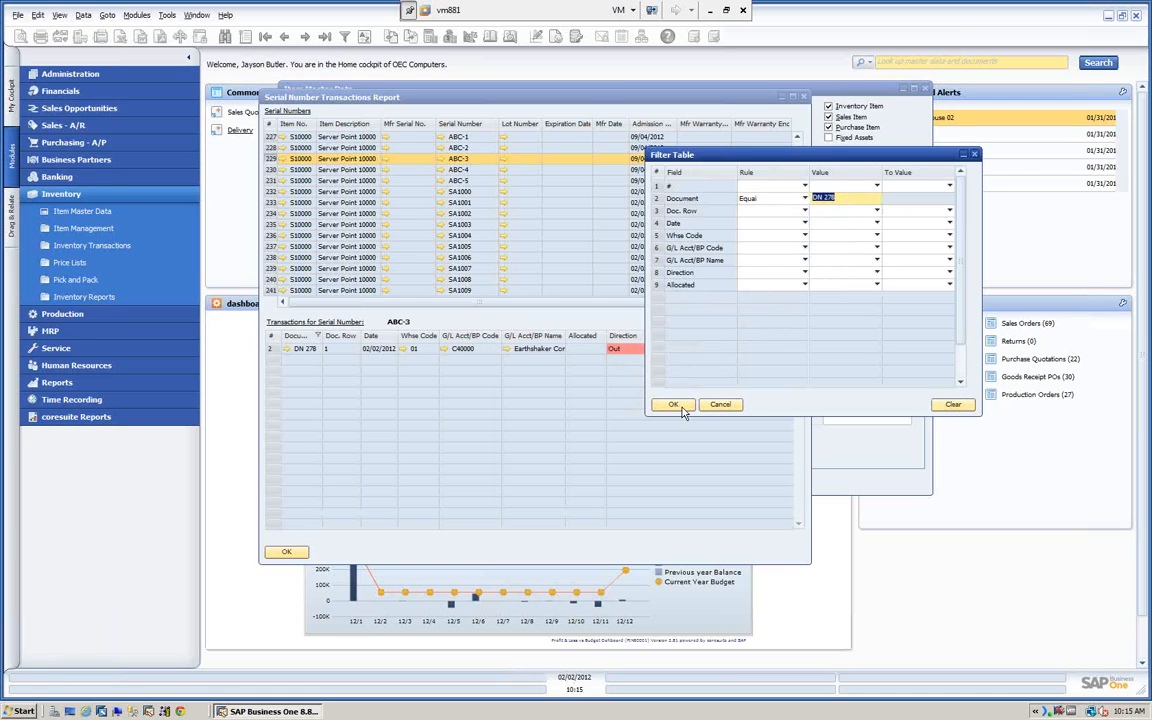
pyautogui.click(682, 408)
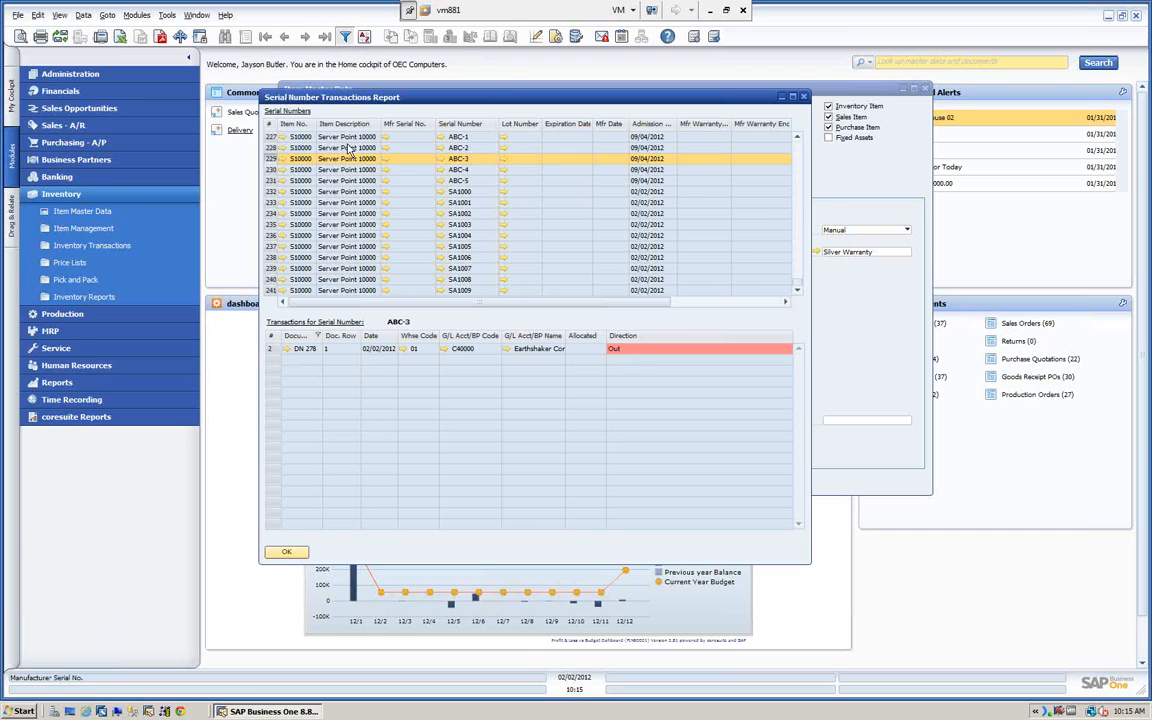
pyautogui.click(804, 97)
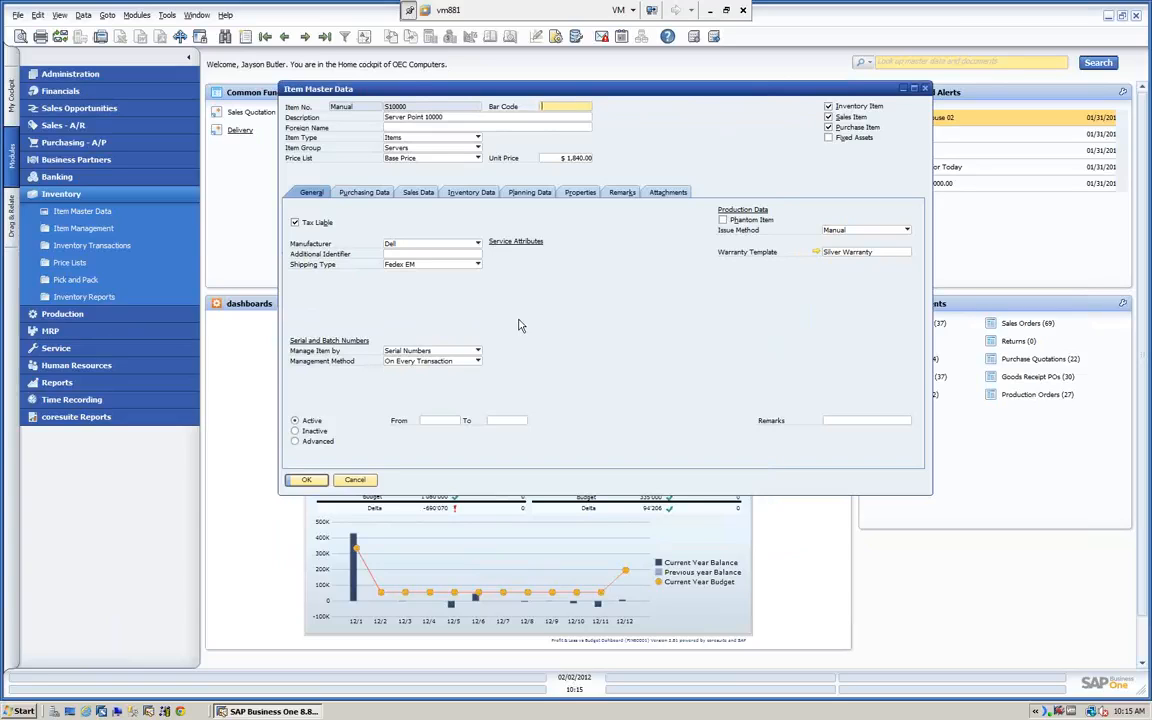
pyautogui.click(356, 481)
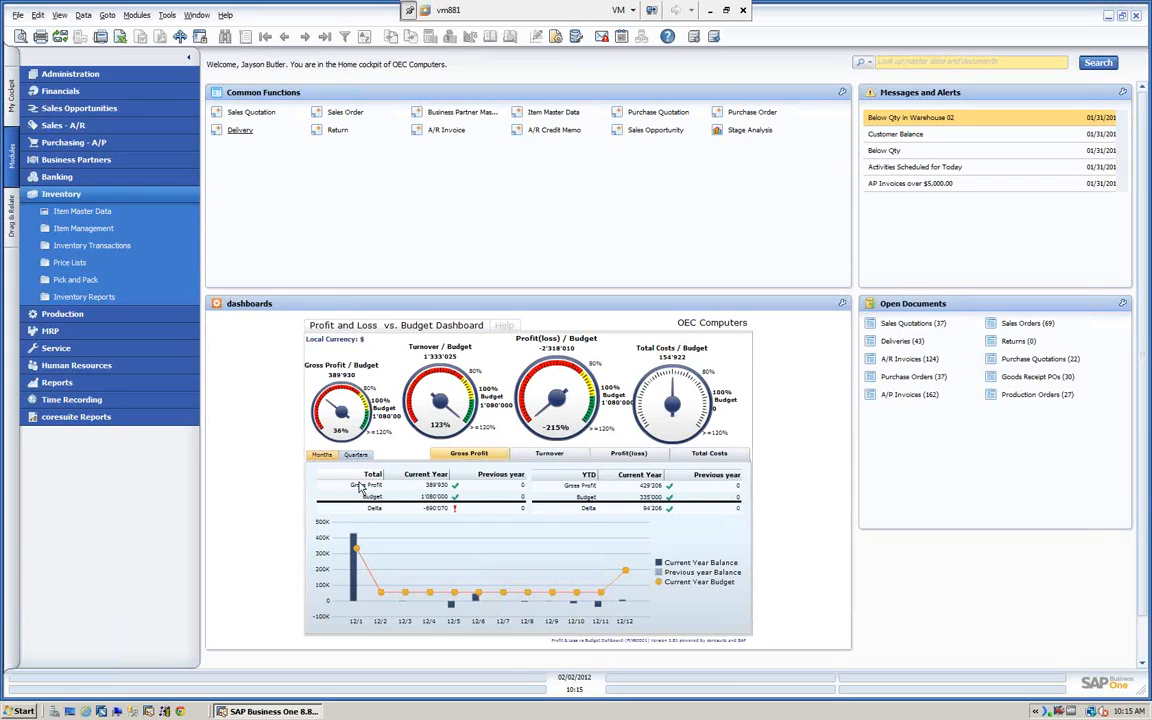
# Step: Start a new Goods Receipt PO for the vendor Far East Imports
pyautogui.click(76, 143)
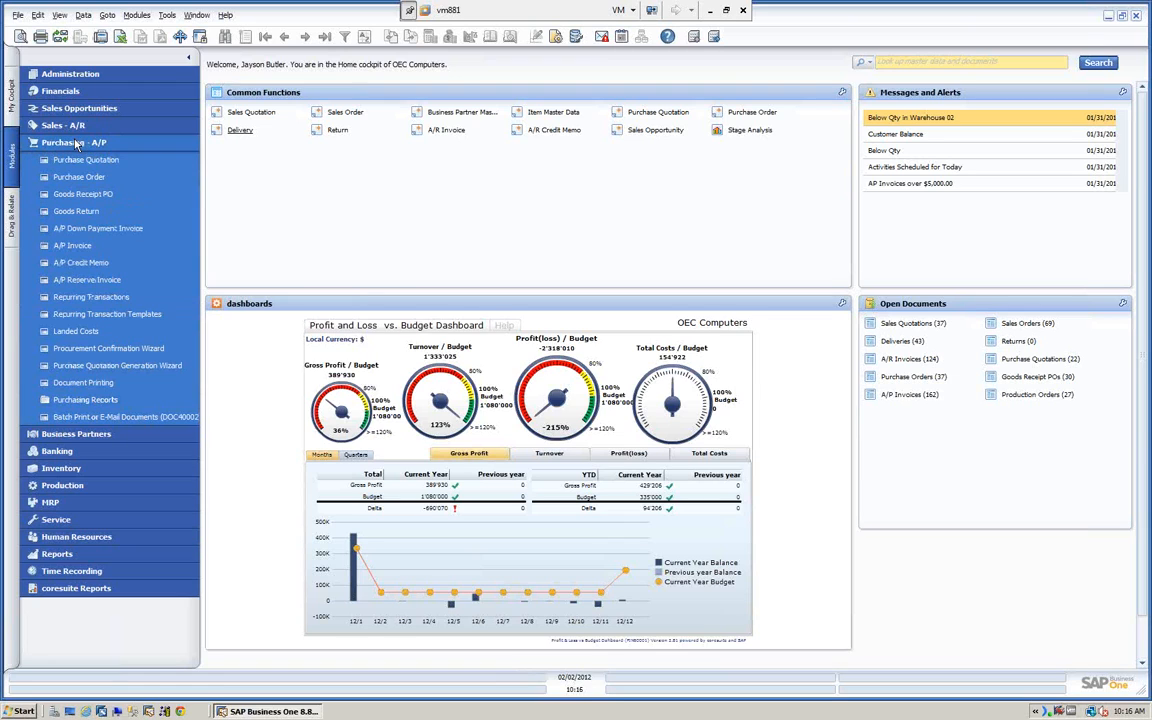
pyautogui.click(88, 195)
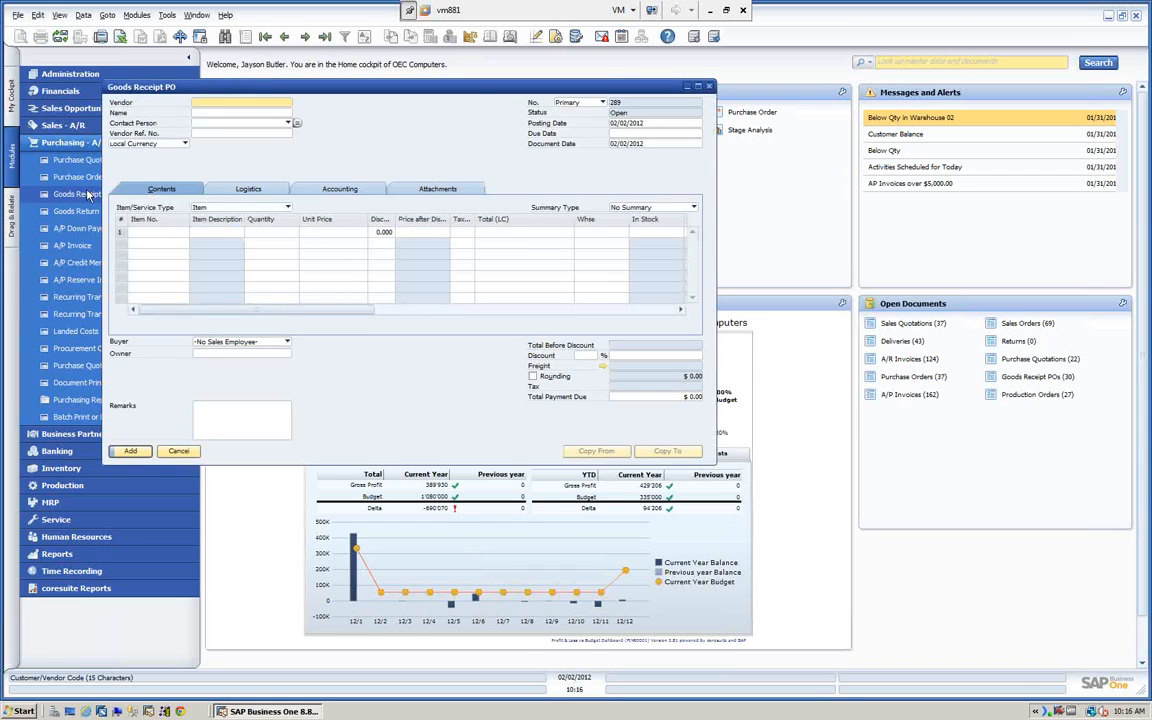
pyautogui.press('Tab')
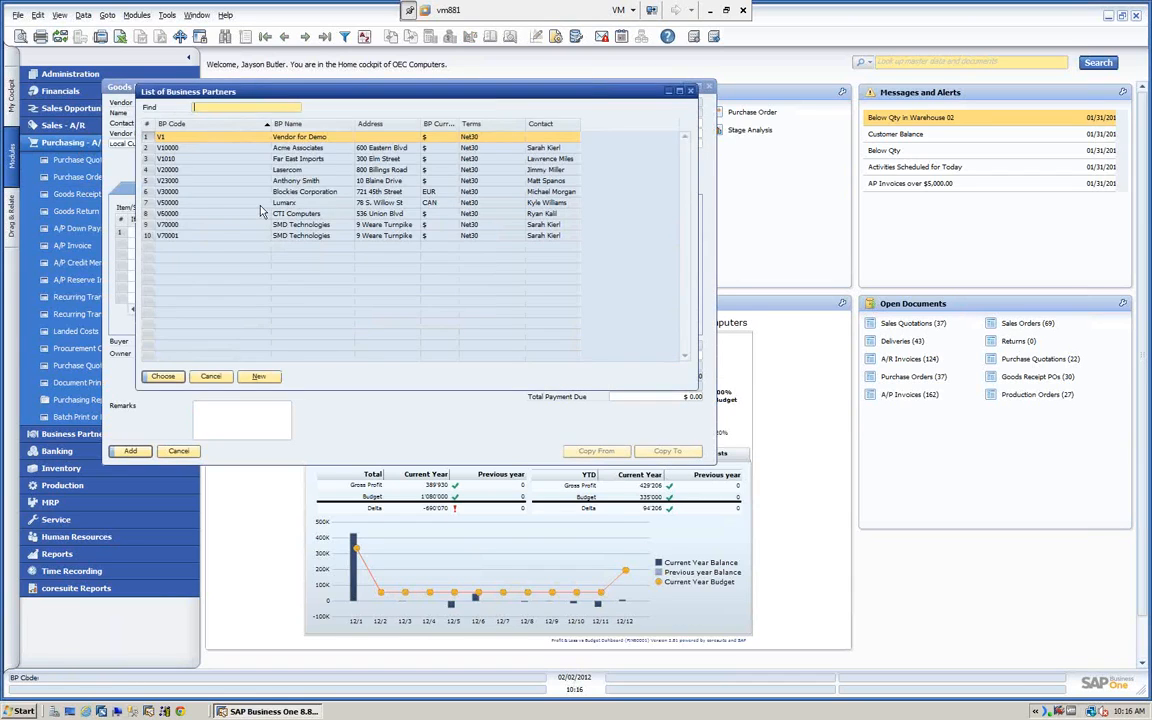
pyautogui.click(162, 376)
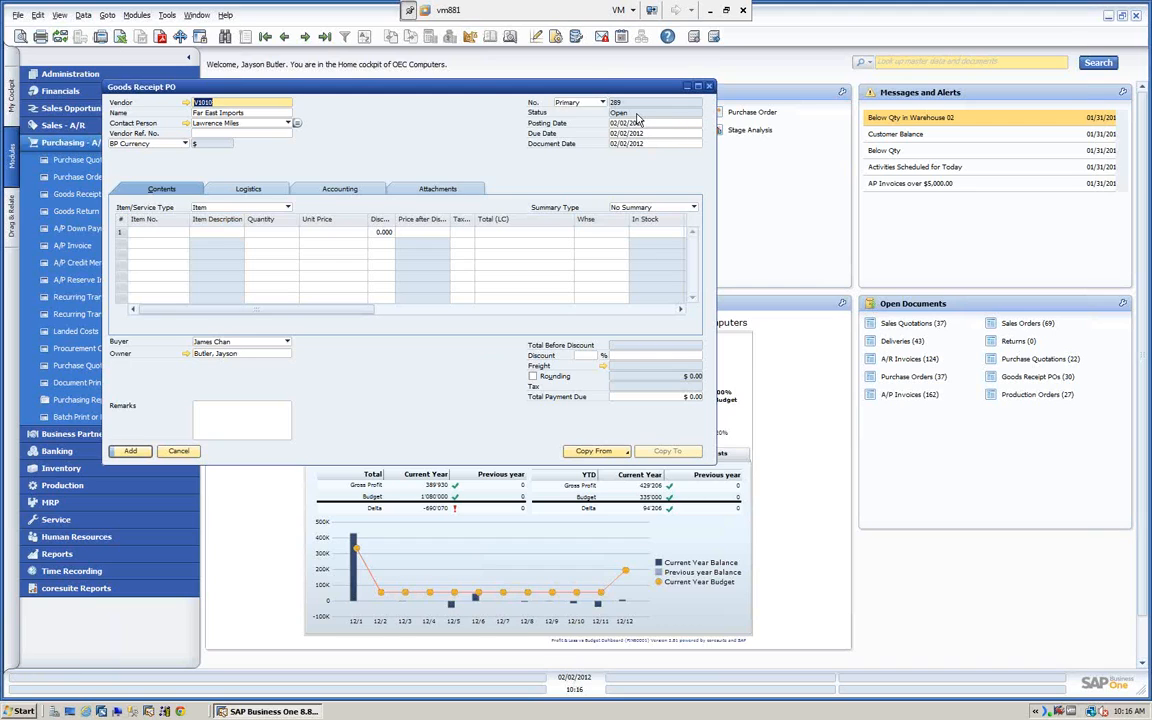
# Step: Enter item B10000 Printer Label with a quantity of 20 on the first row of the Goods Receipt PO
pyautogui.click(158, 236)
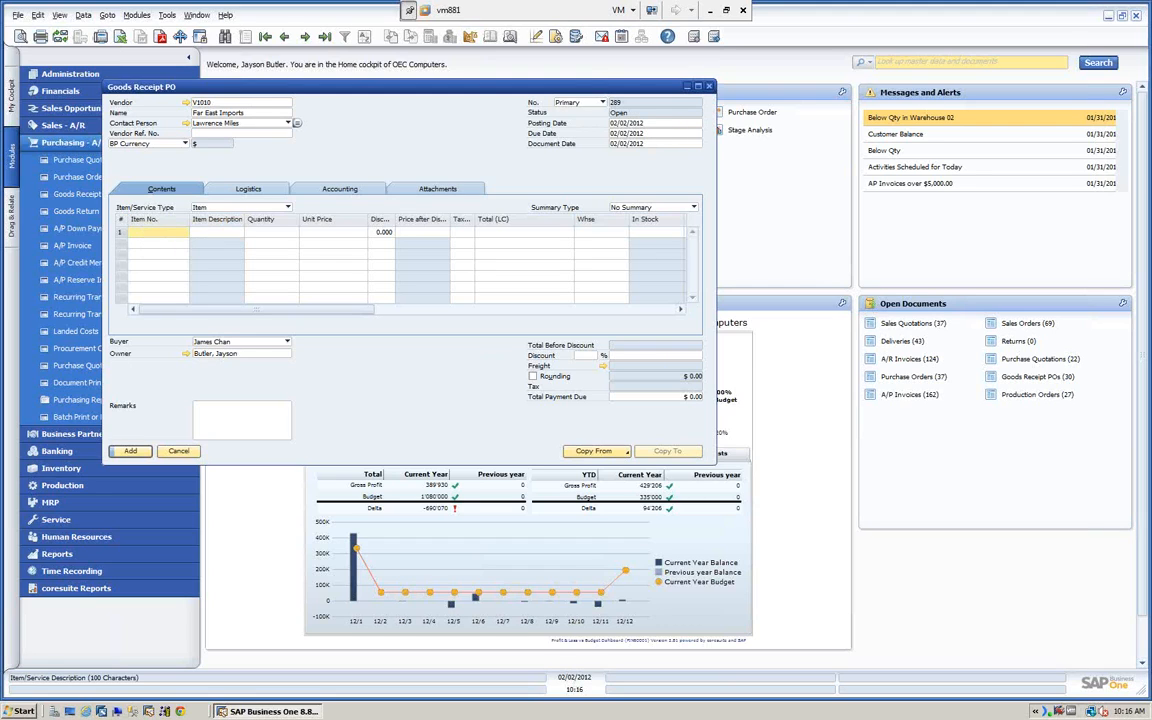
pyautogui.write('b')
pyautogui.press('Tab')
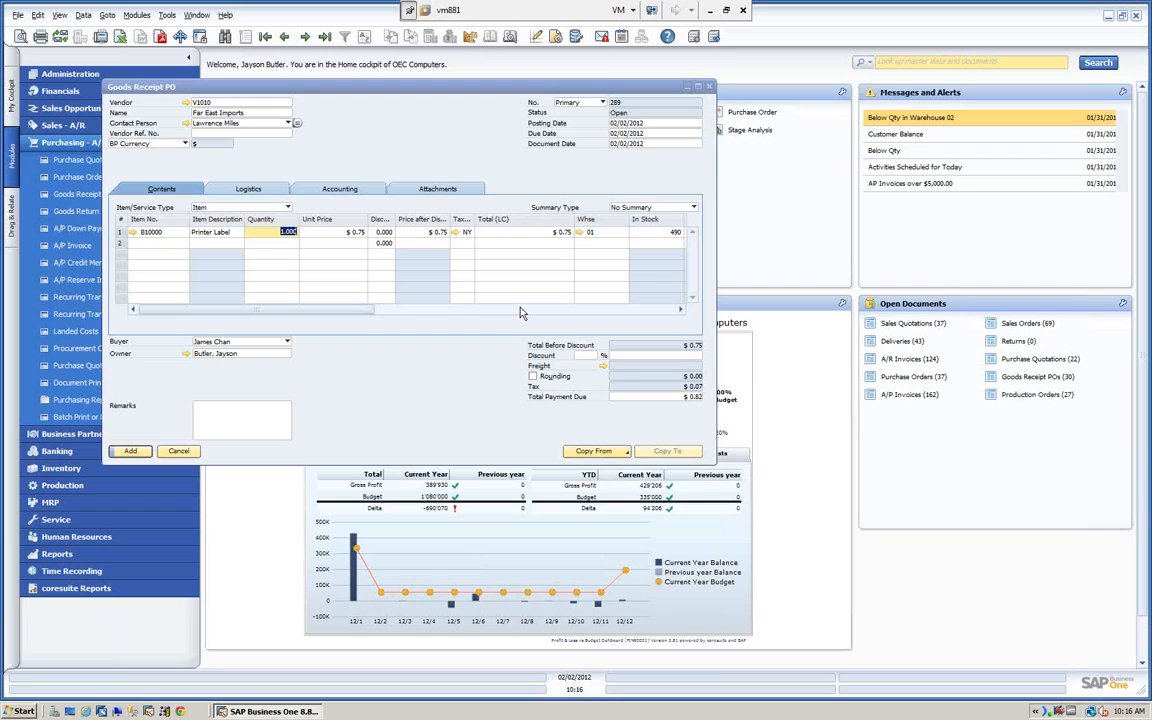
pyautogui.write('20')
pyautogui.press('Tab')
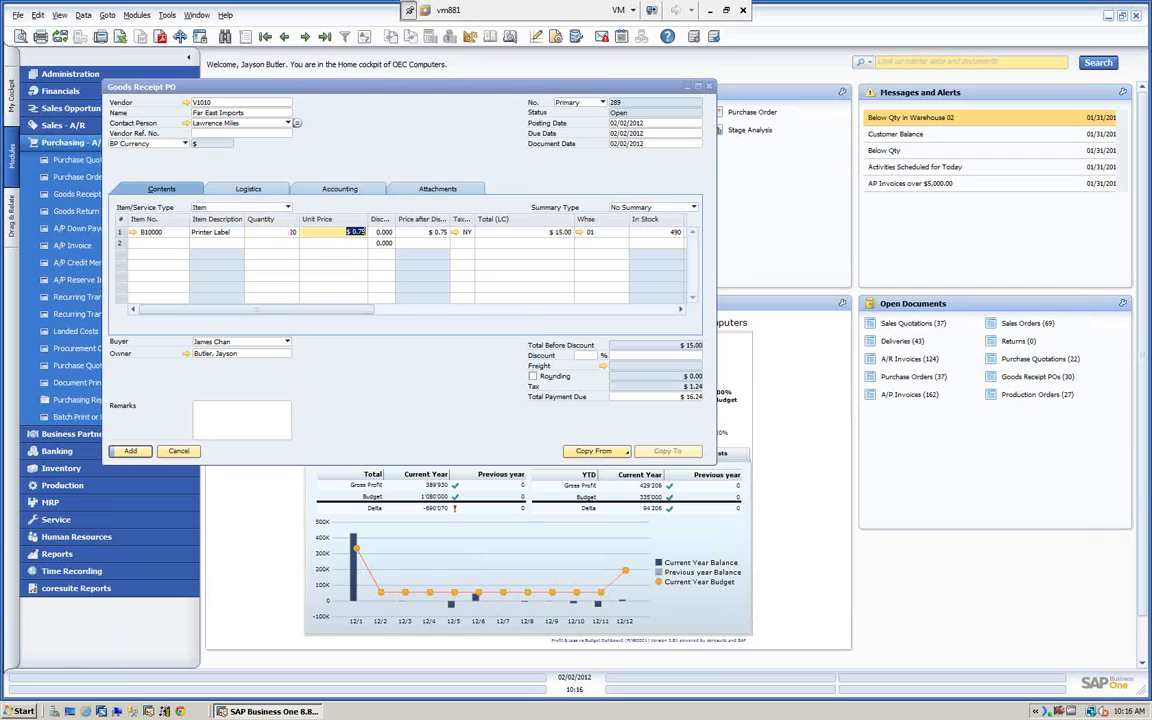
pyautogui.press('Tab')
pyautogui.press('Tab')
pyautogui.press('Tab')
pyautogui.moveTo(335, 89); pyautogui.dragTo(474, 90)
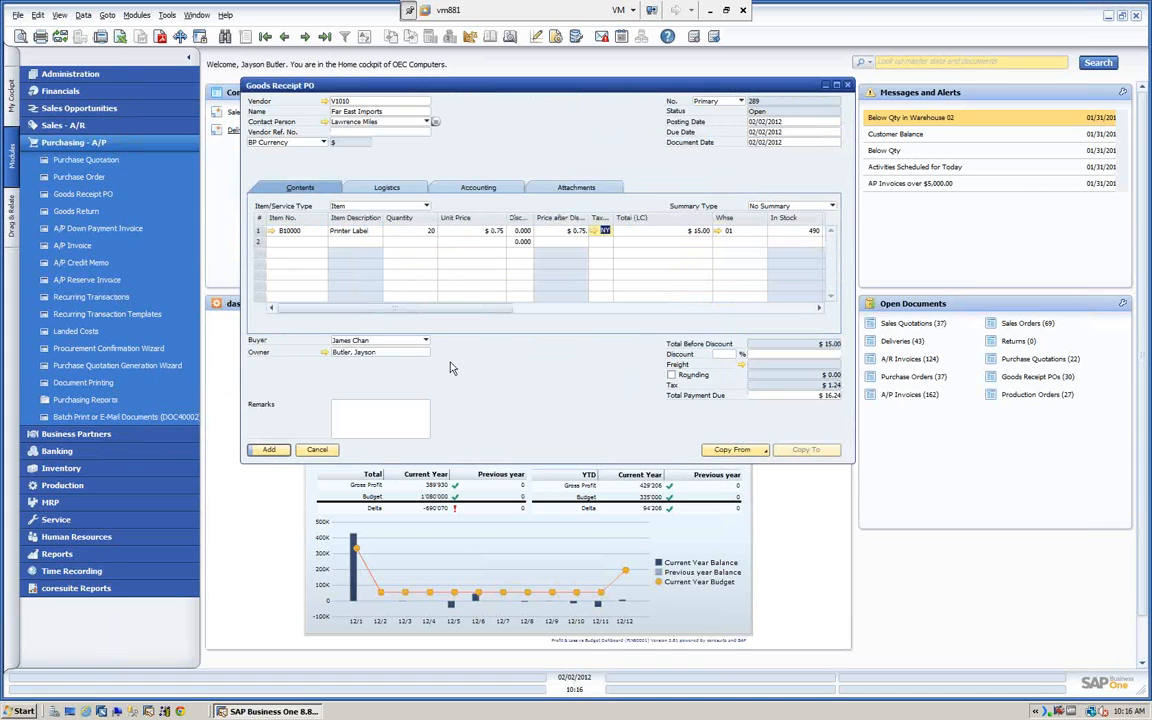
# Step: Add the Goods Receipt PO, confirm that it cannot be changed, and start automatic batch creation for B10000
pyautogui.click(269, 451)
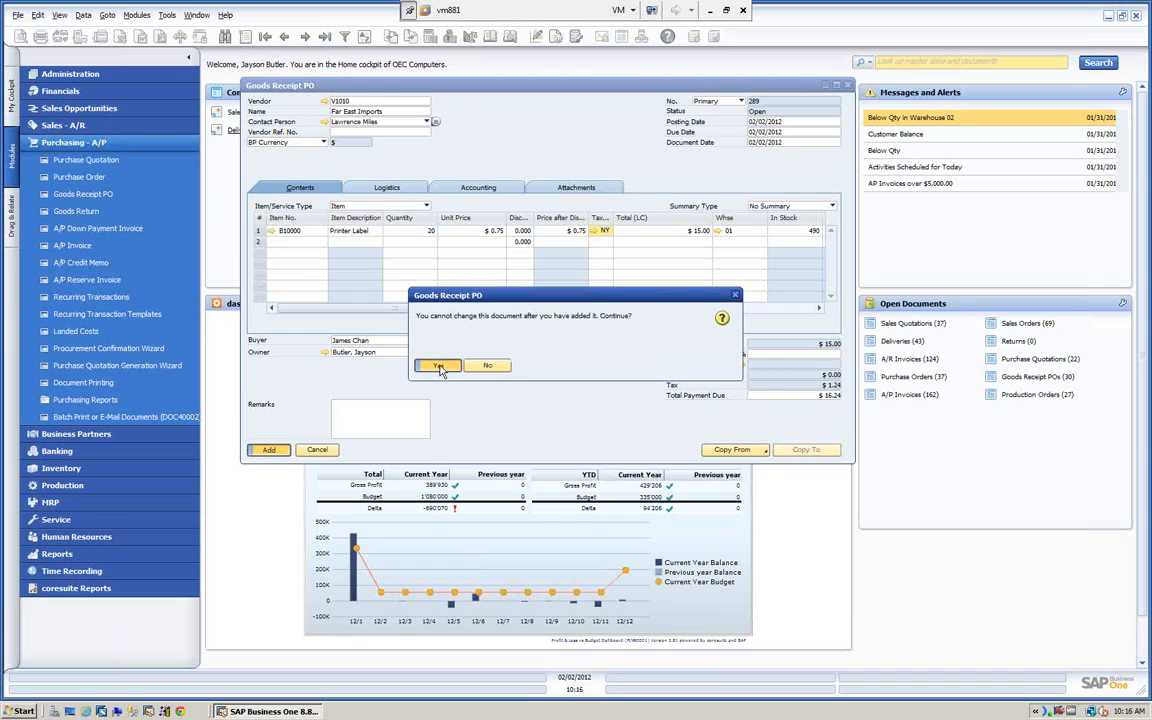
pyautogui.click(443, 368)
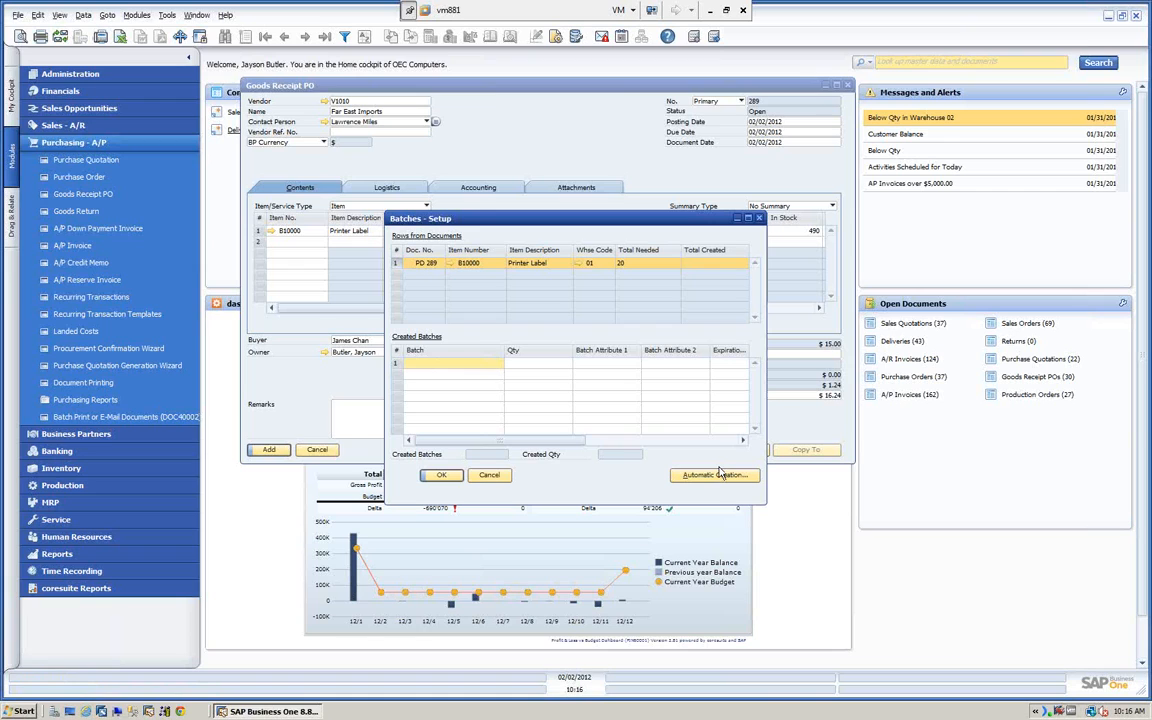
pyautogui.click(716, 474)
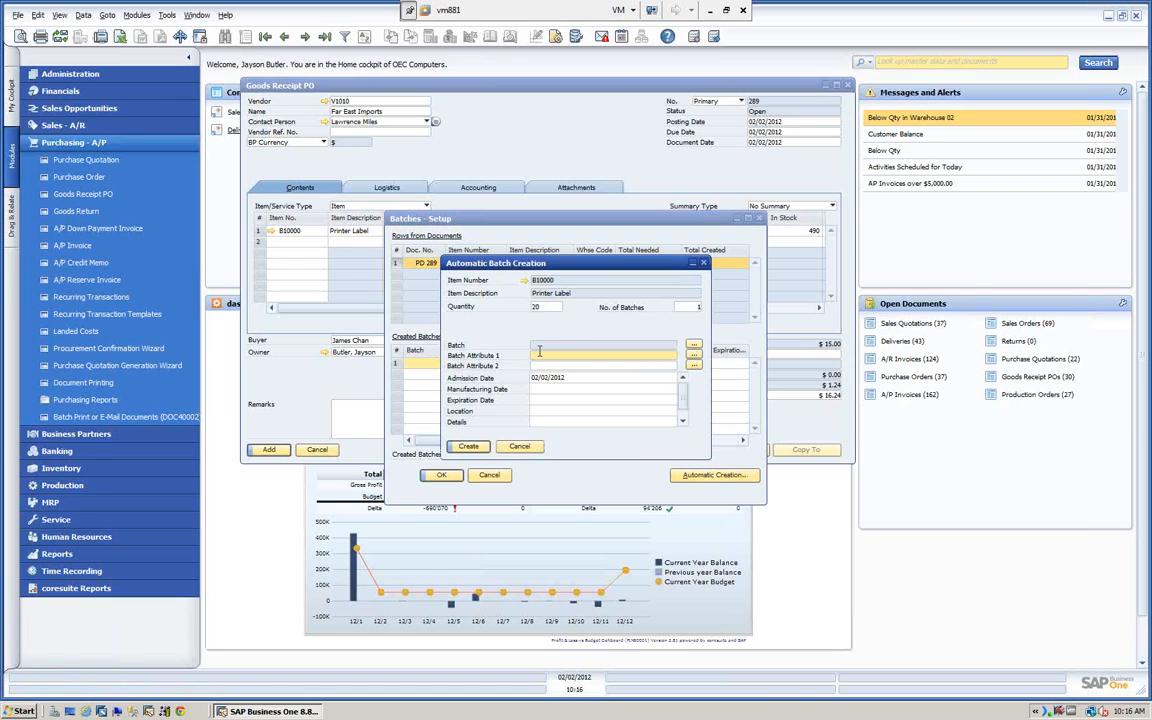
# Step: Build Batch Attribute 1 from the string BA and the increasing number 1000, and create the batch
pyautogui.click(694, 355)
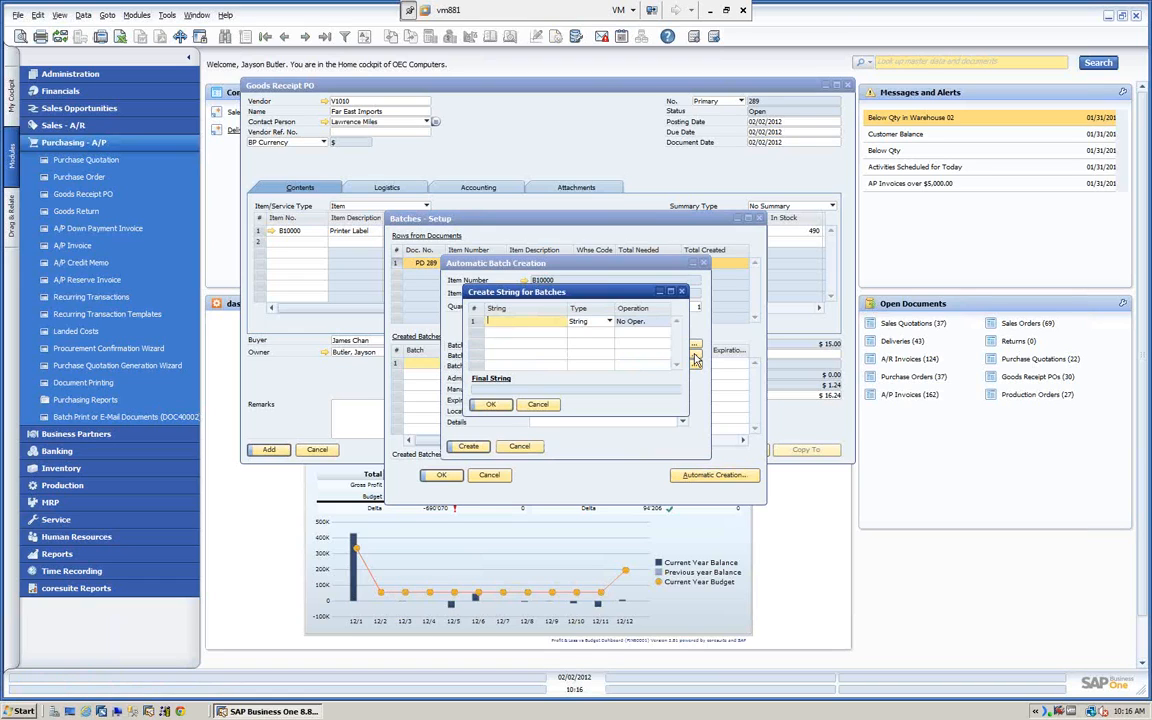
pyautogui.write('BA')
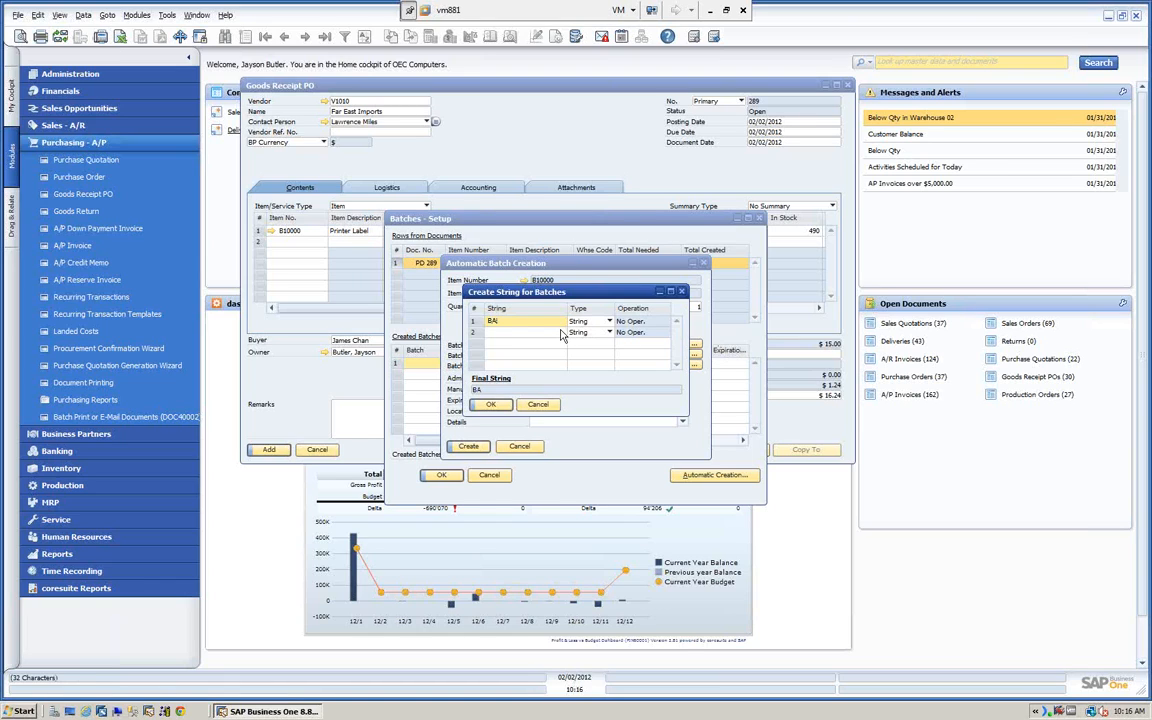
pyautogui.click(592, 332)
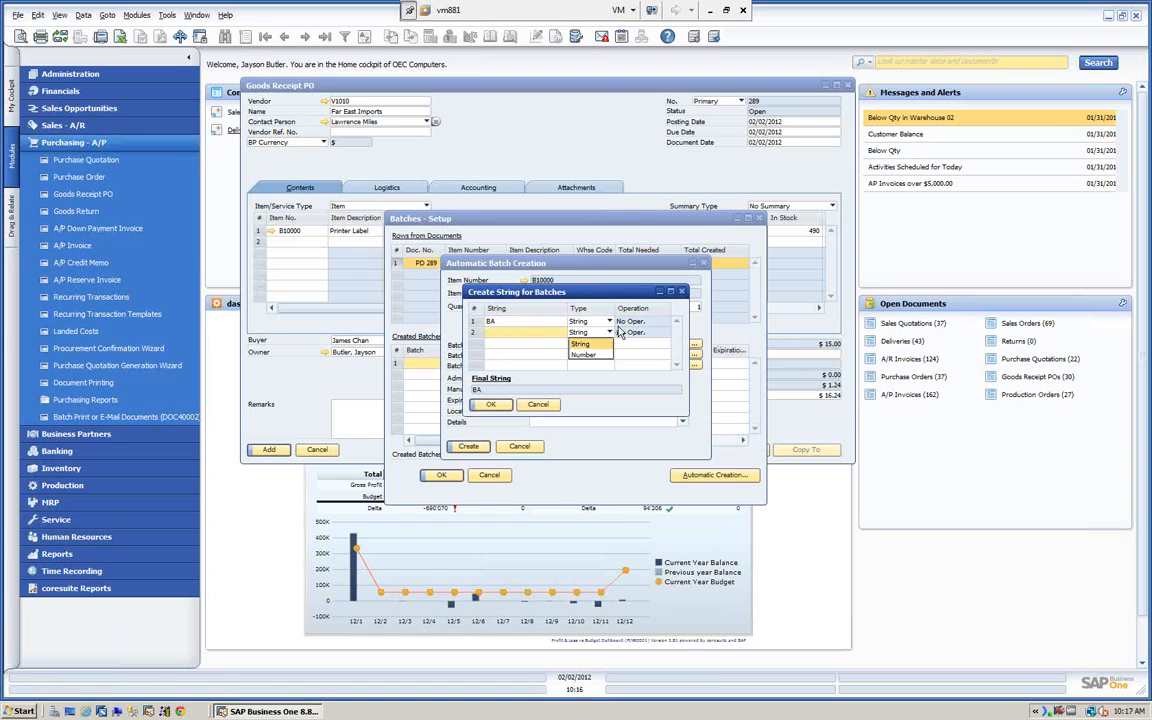
pyautogui.click(582, 356)
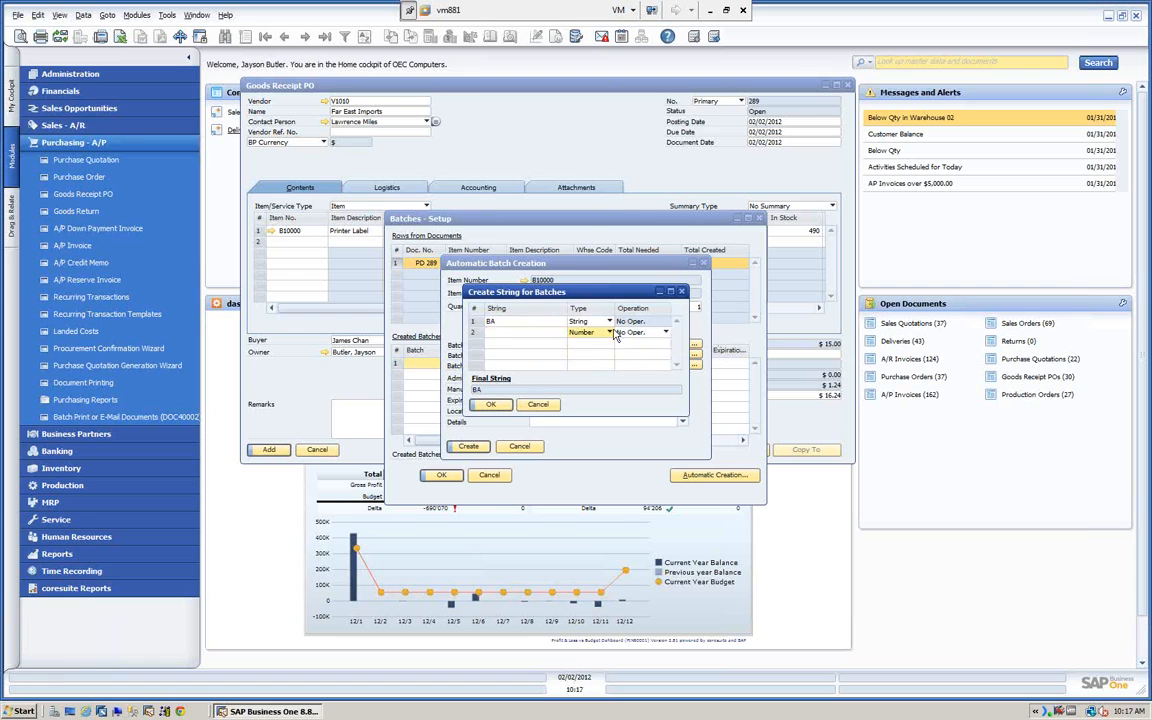
pyautogui.click(665, 334)
pyautogui.click(630, 350)
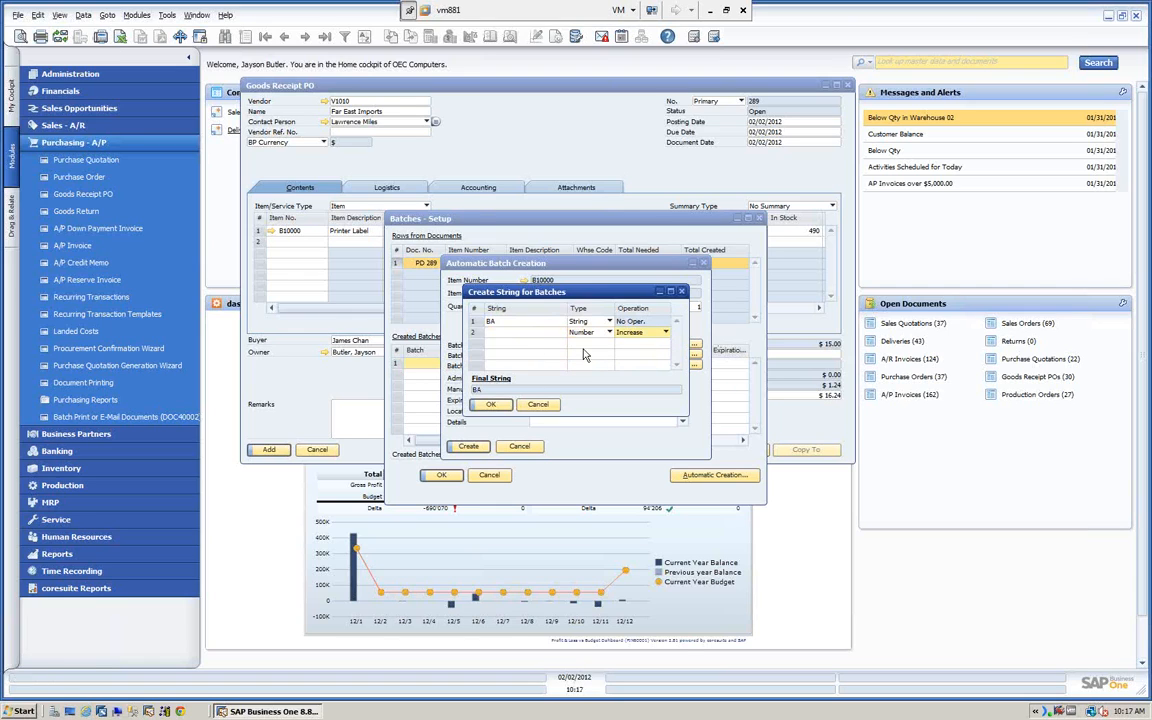
pyautogui.click(502, 333)
pyautogui.write('1000')
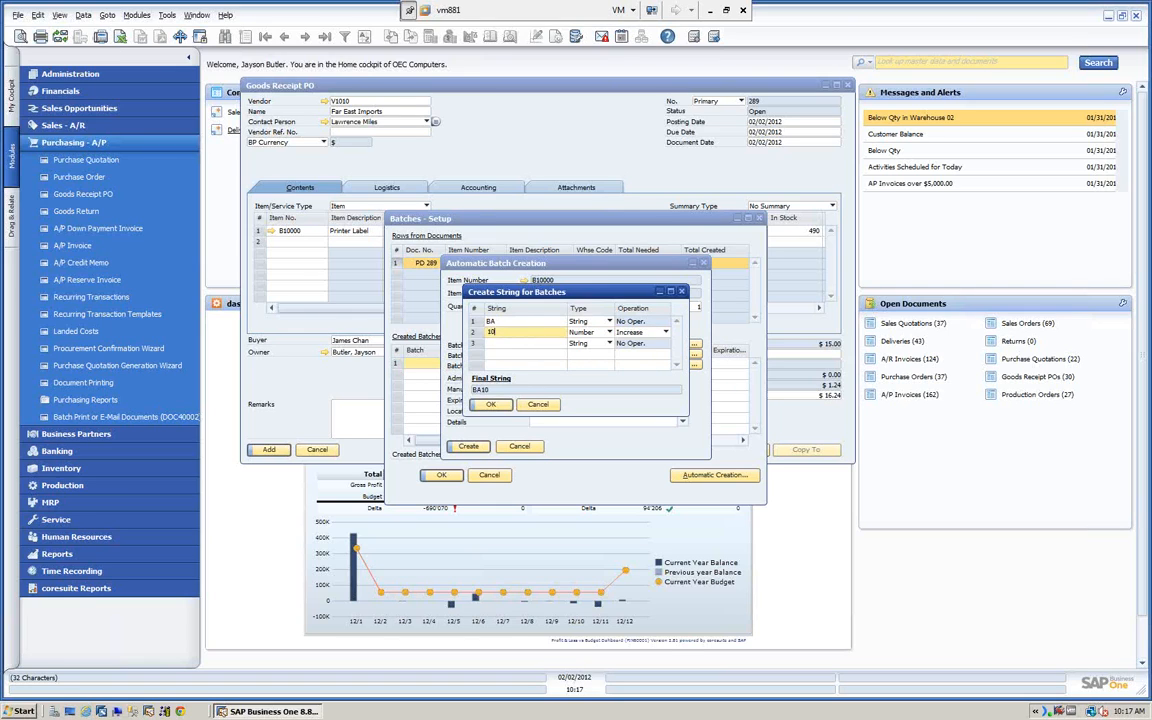
pyautogui.click(491, 405)
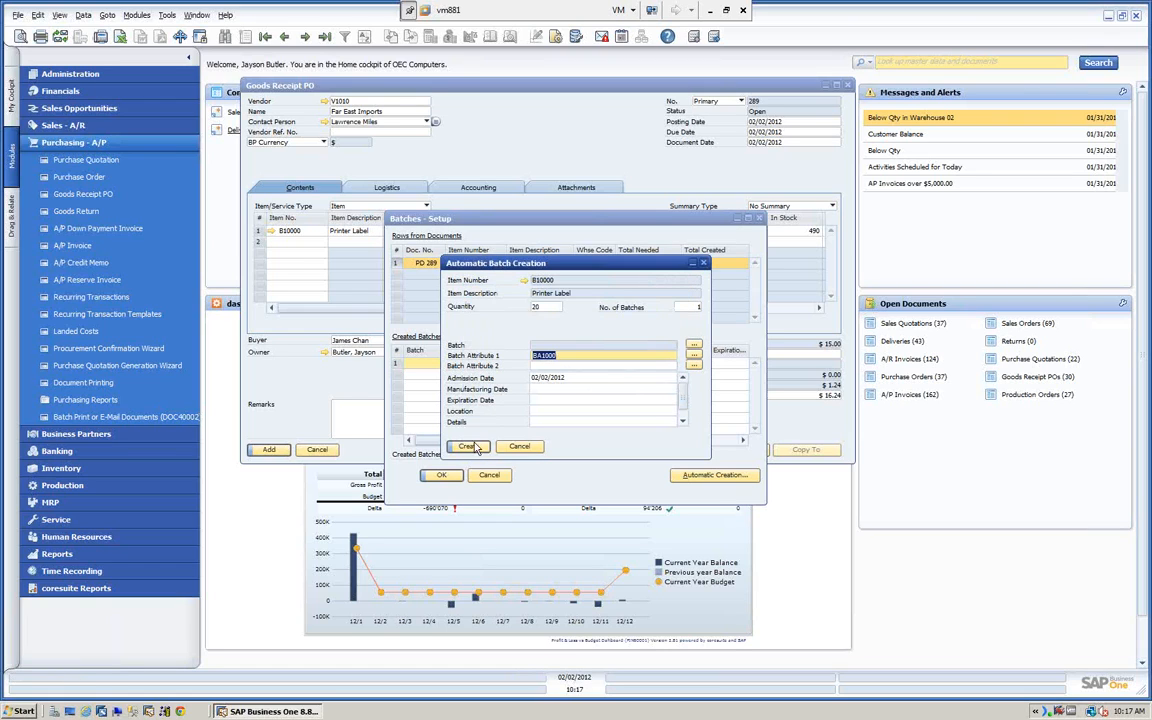
pyautogui.click(468, 446)
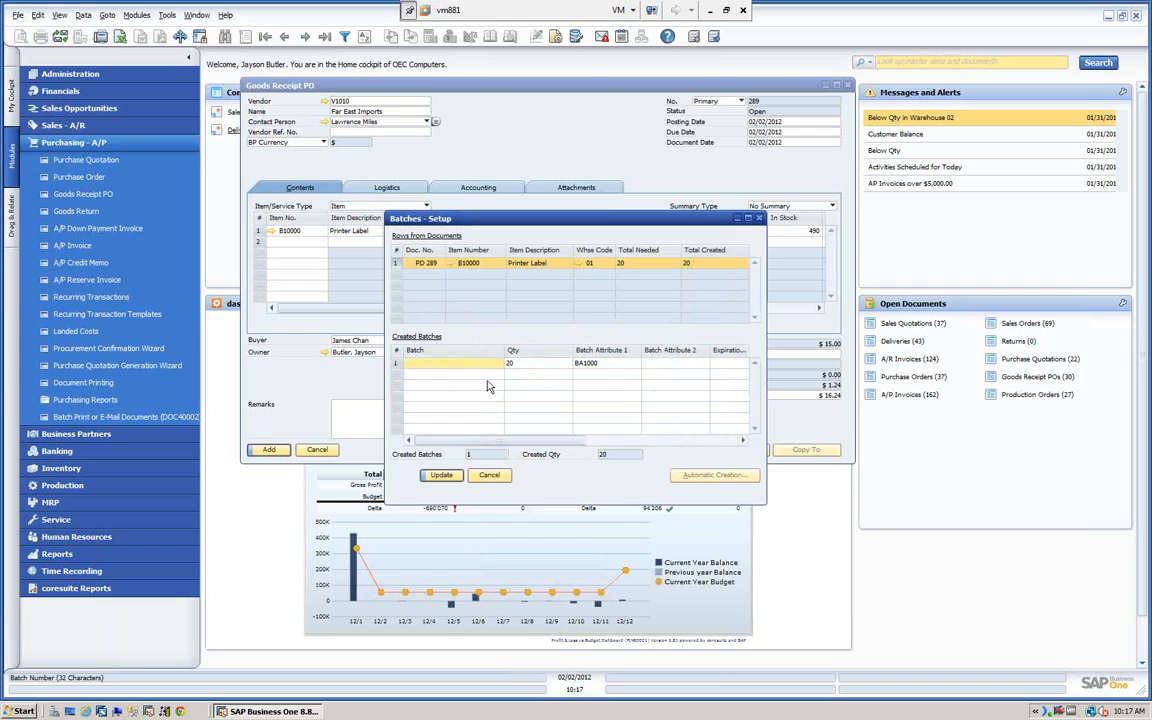
# Step: Copy BA1000 from Batch Attribute 1 into the Batch field of the created row
pyautogui.click(608, 363)
pyautogui.hotkey('ctrl', 'c')
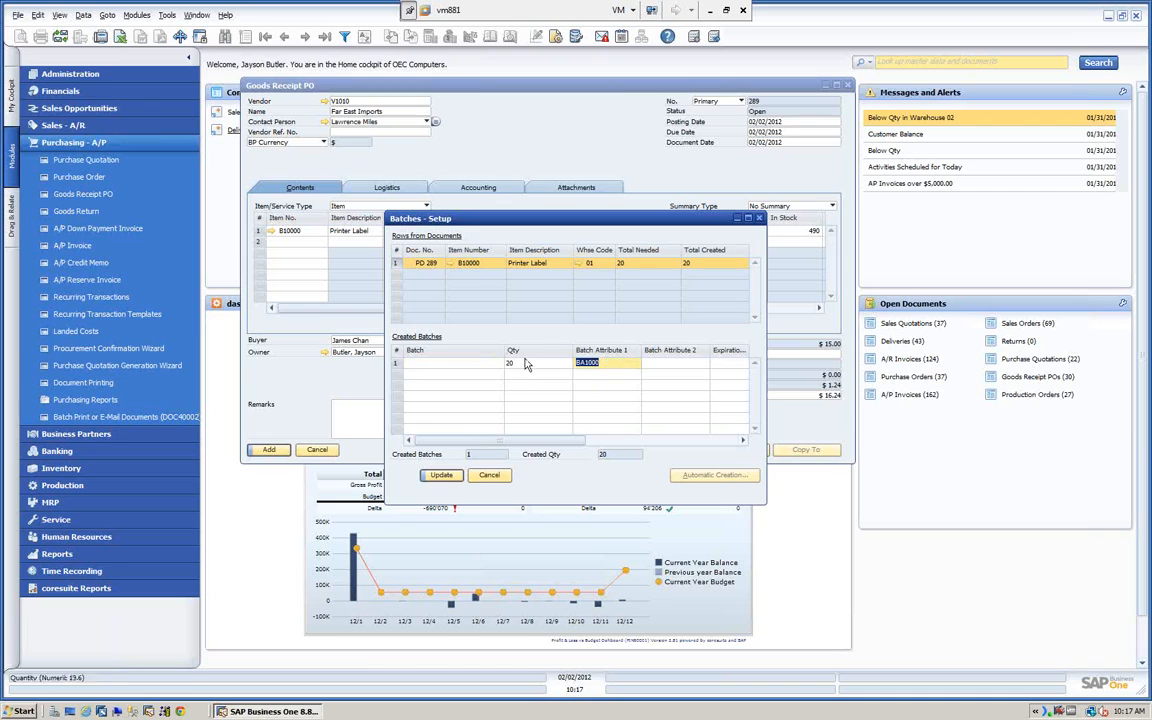
pyautogui.click(418, 362)
pyautogui.hotkey('ctrl', 'v')
pyautogui.press('Tab')
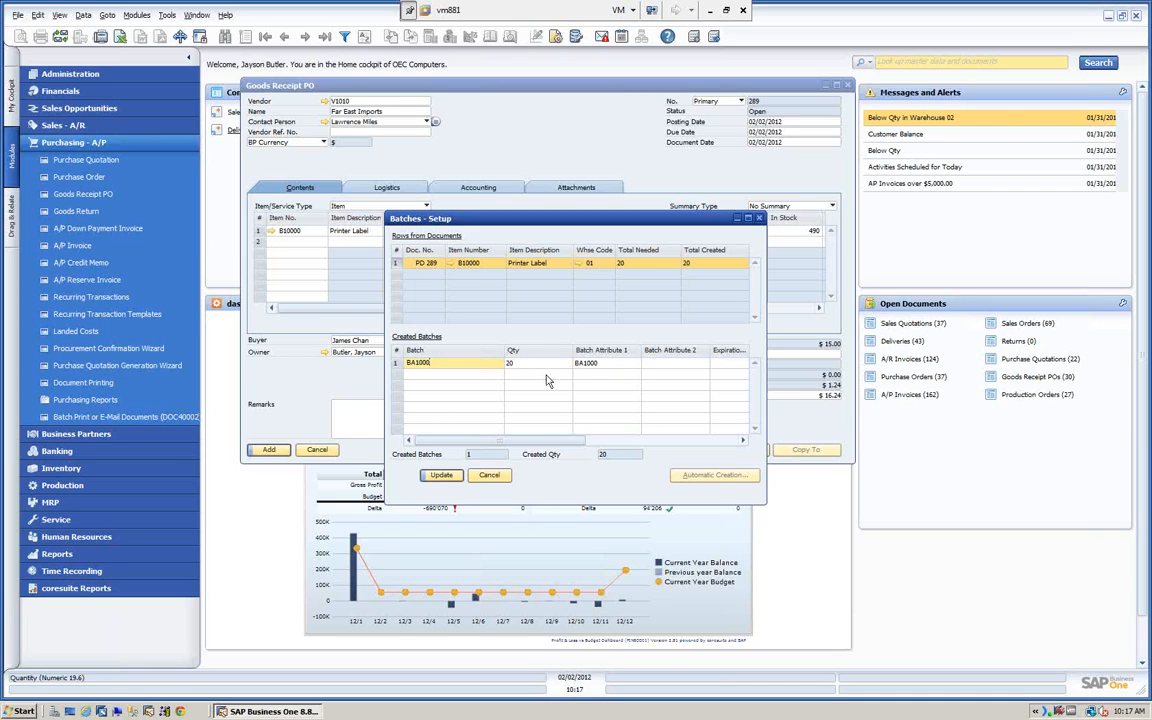
# Step: Save the batch setup for B10000 and add the Goods Receipt PO, confirming that it cannot be changed
pyautogui.click(443, 476)
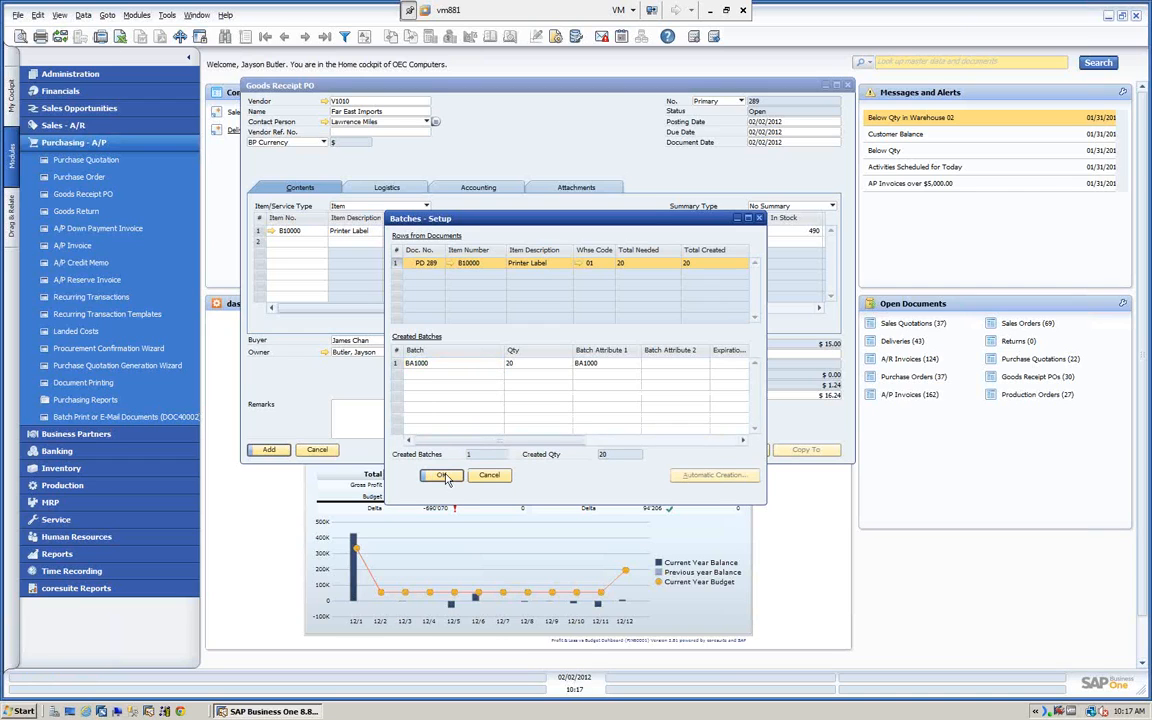
pyautogui.click(443, 476)
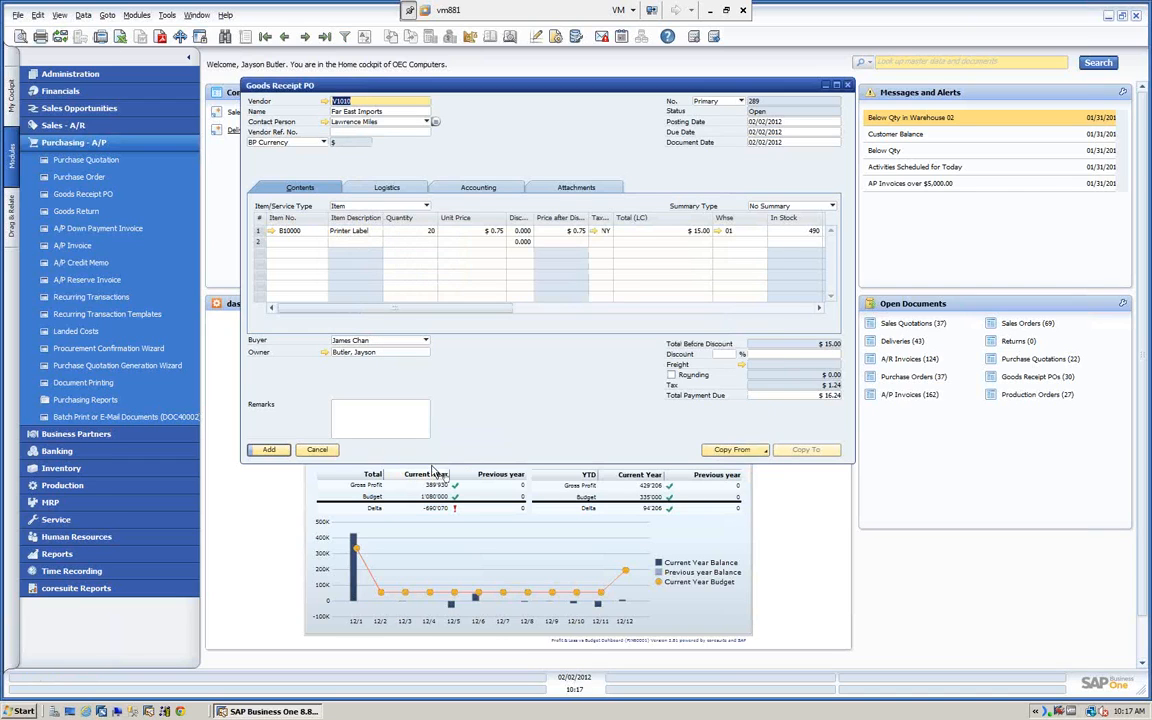
pyautogui.click(268, 449)
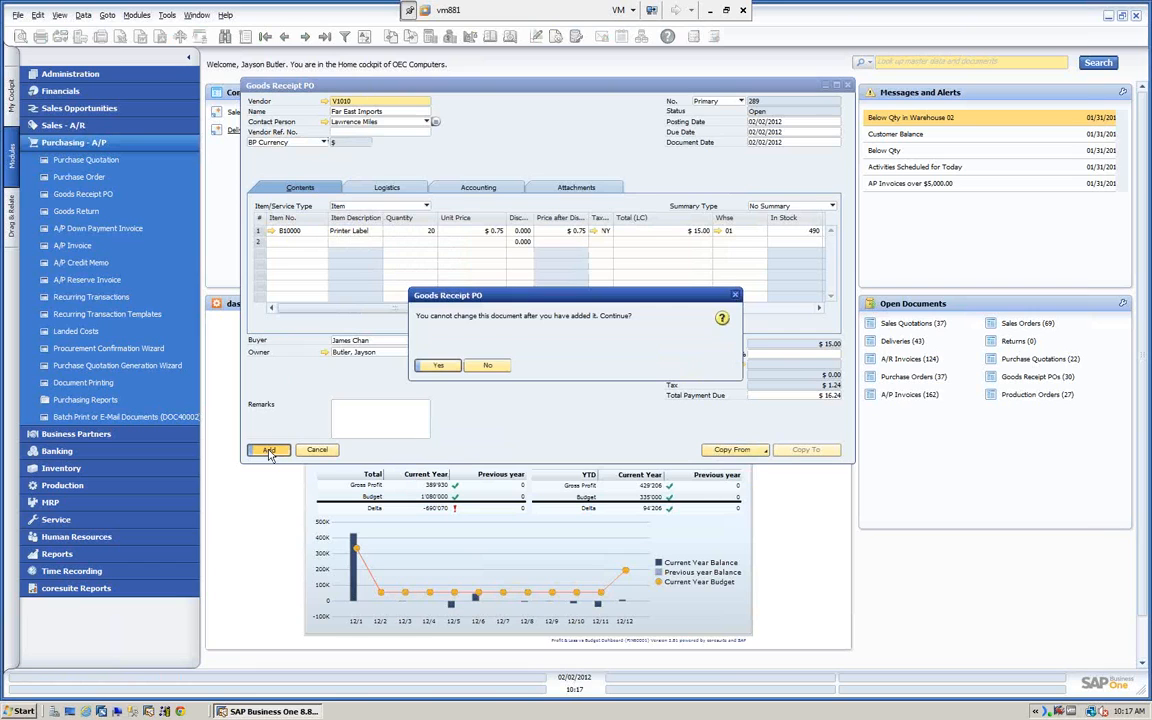
pyautogui.click(443, 365)
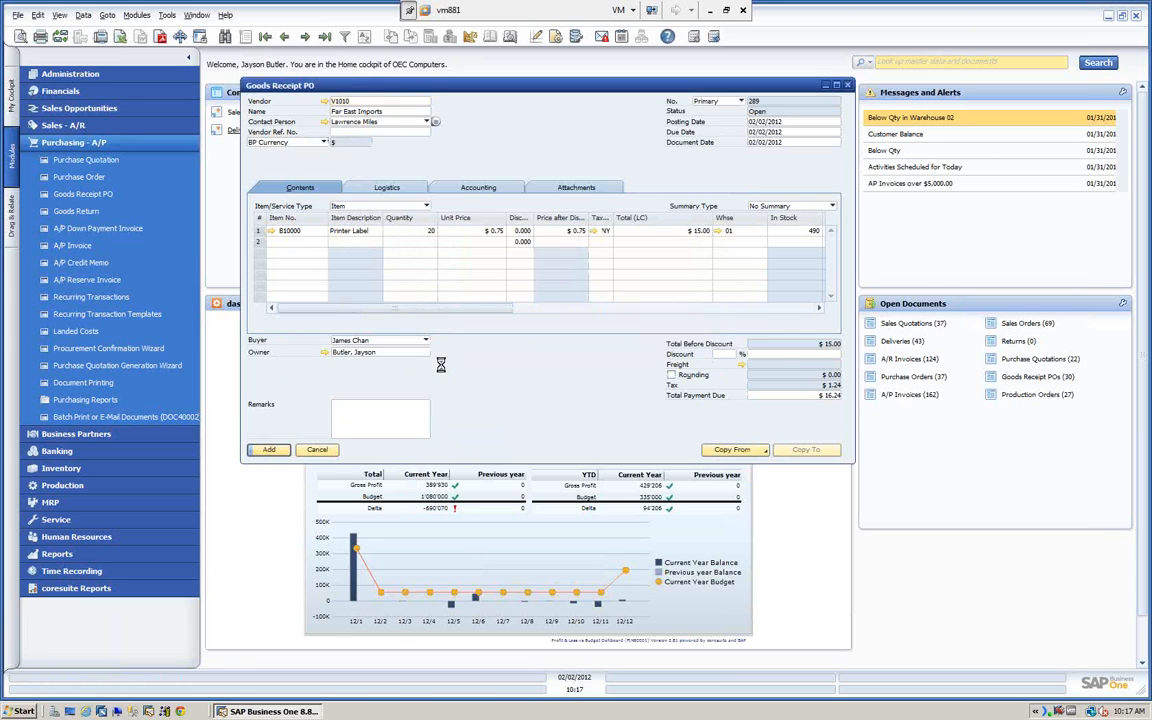
# Step: Reopen the last Goods Receipt PO, examine its Batch Number Transactions Report, and close the report and the document
pyautogui.click(324, 36)
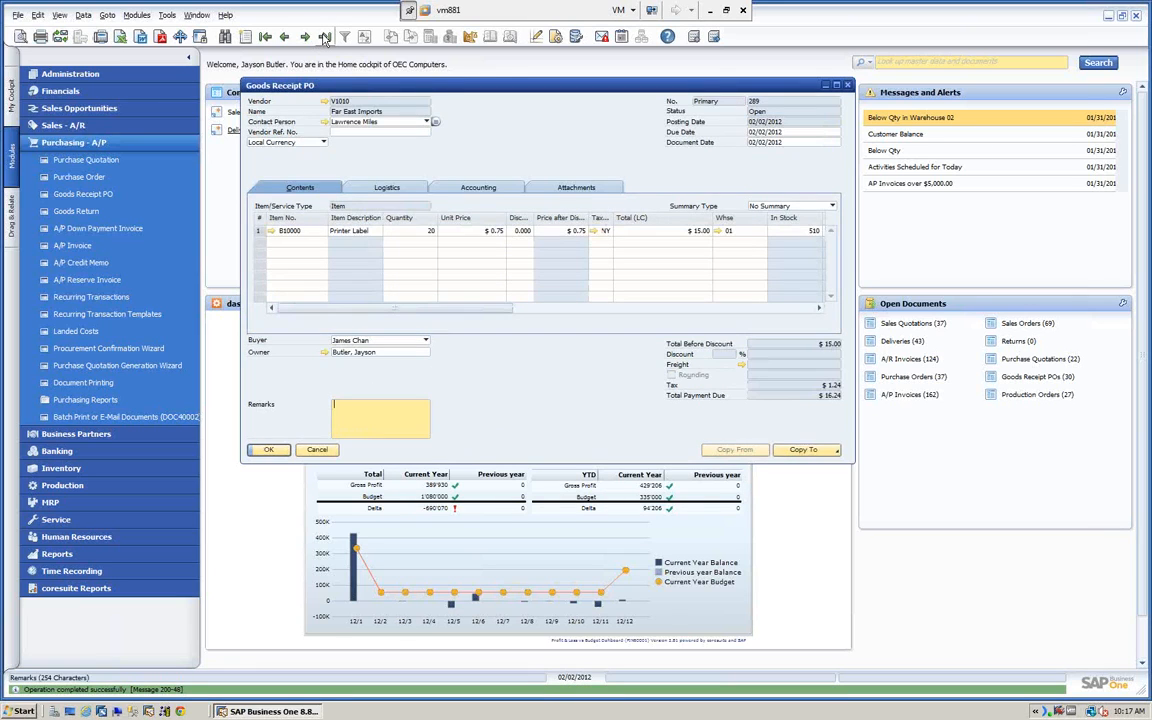
pyautogui.rightClick(588, 120)
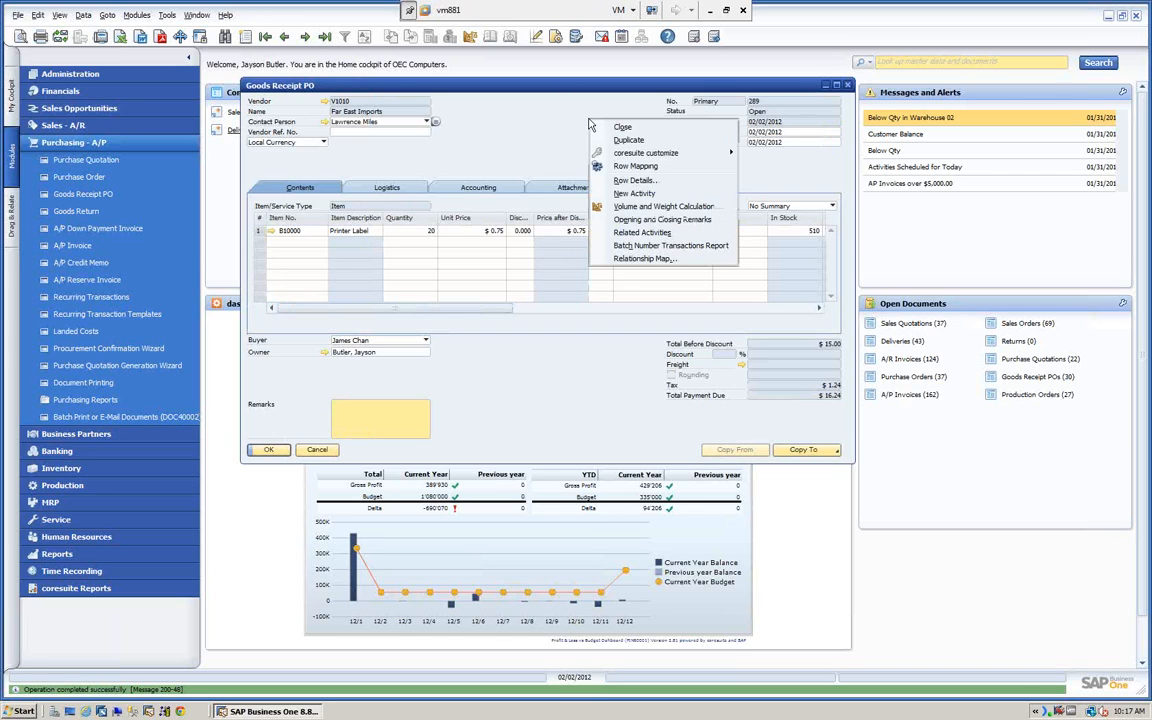
pyautogui.click(638, 250)
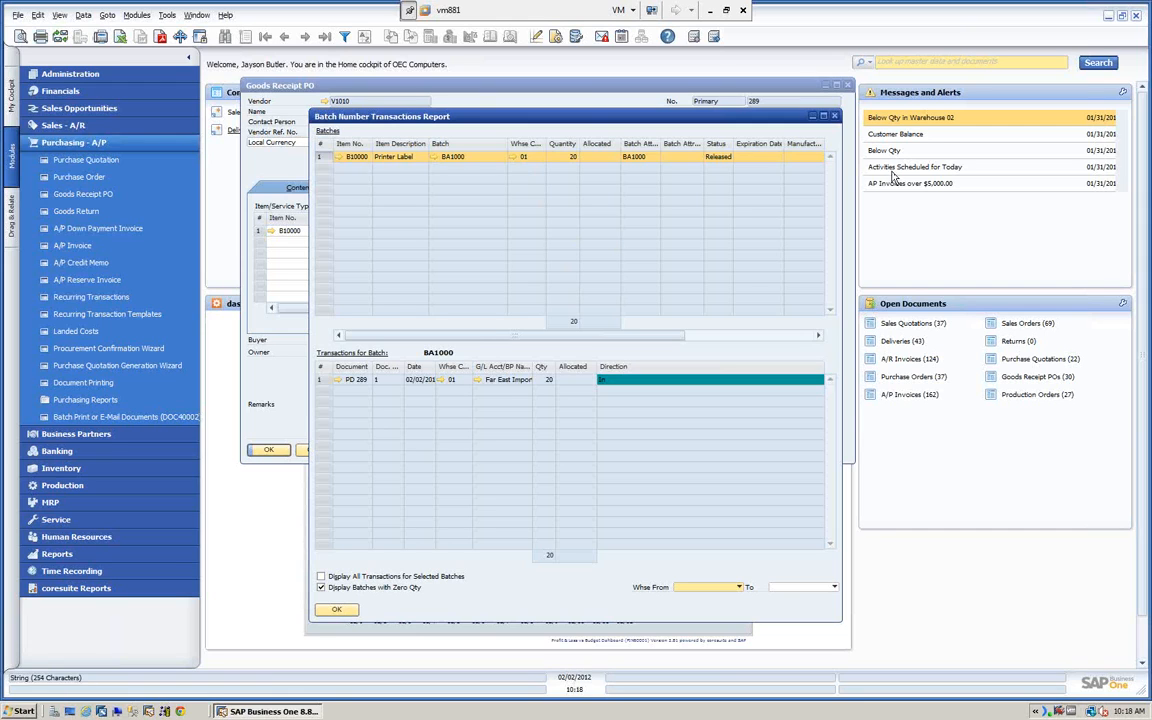
pyautogui.click(836, 117)
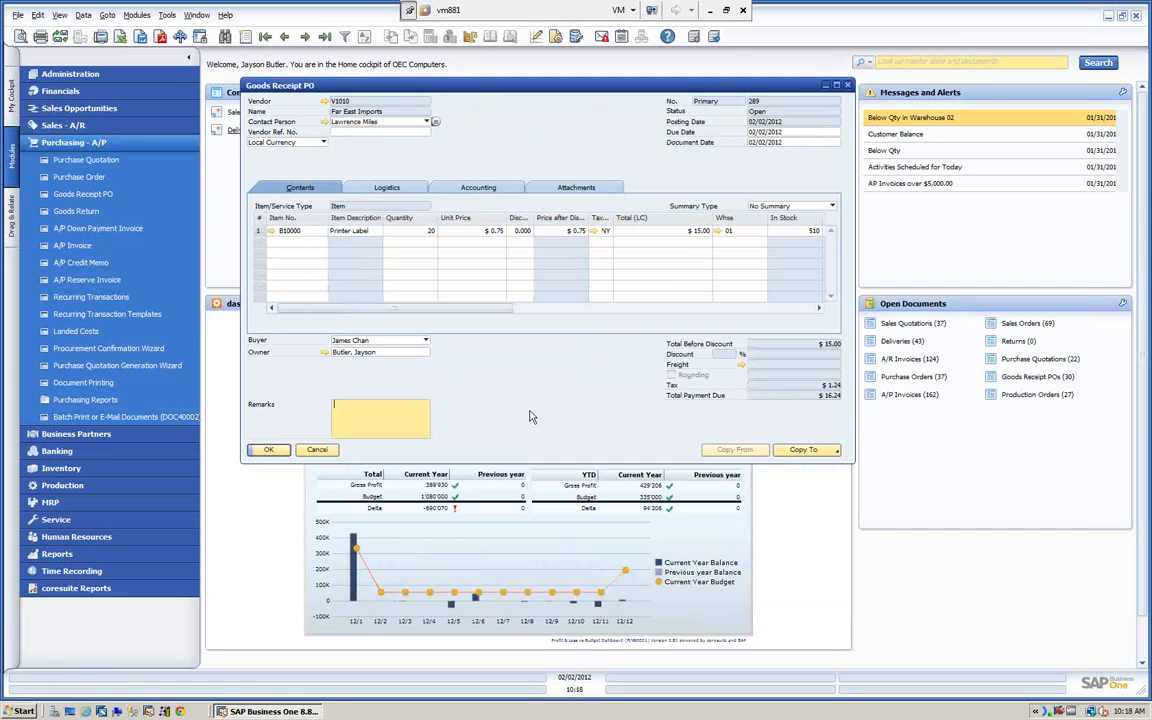
pyautogui.click(270, 451)
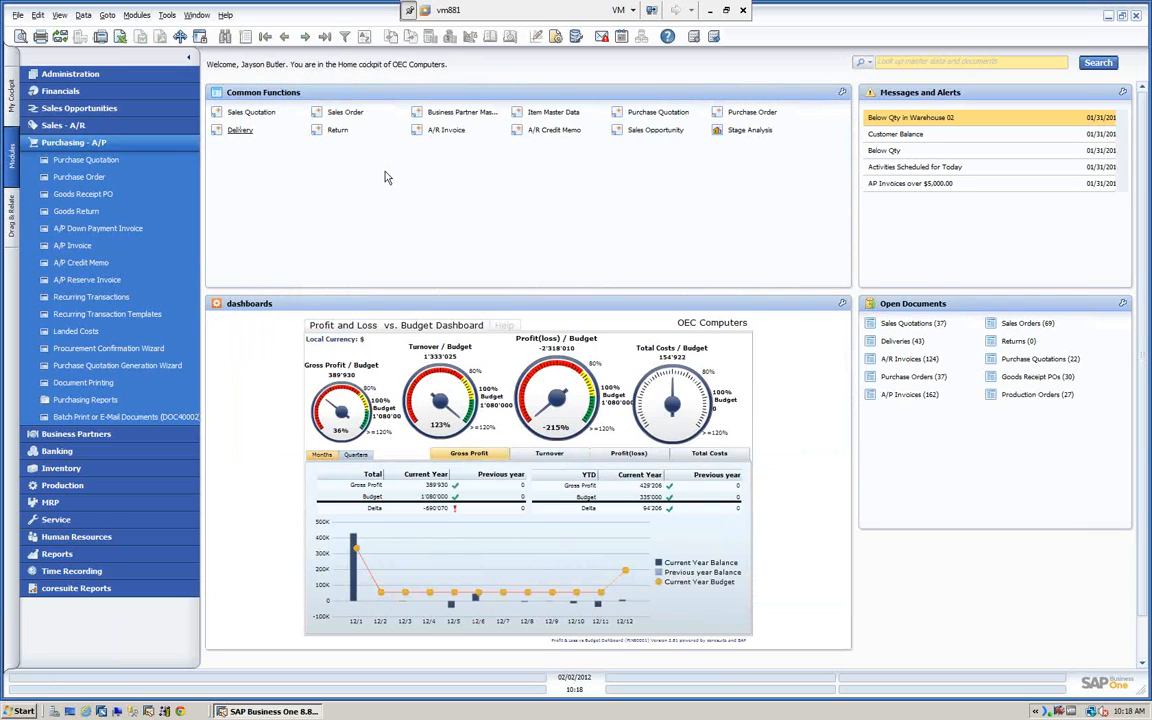
# Step: Create a new Delivery for the customer Earthshaker Corporation
pyautogui.click(66, 125)
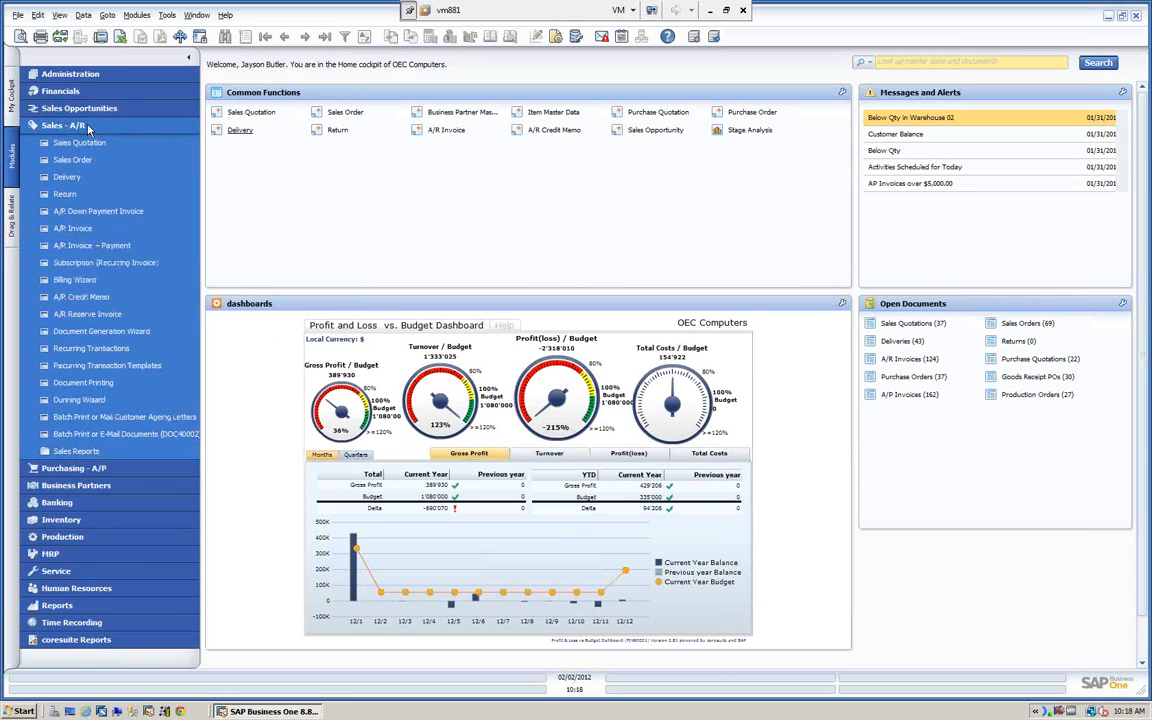
pyautogui.click(70, 177)
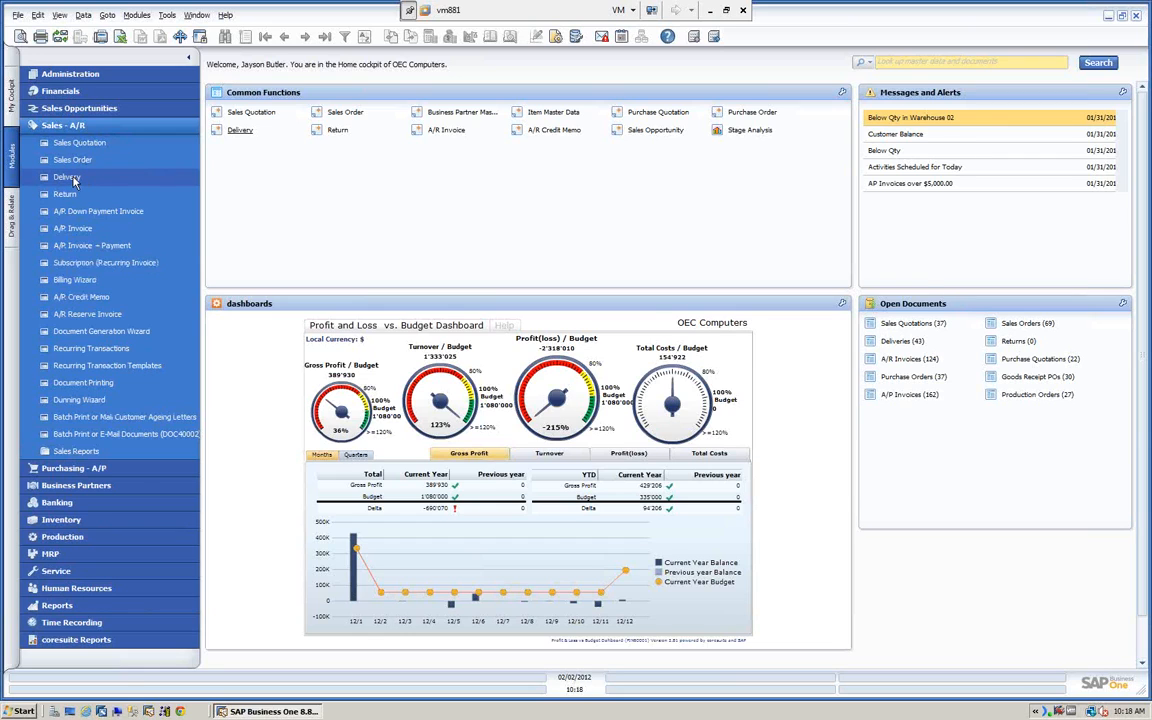
pyautogui.click(343, 142)
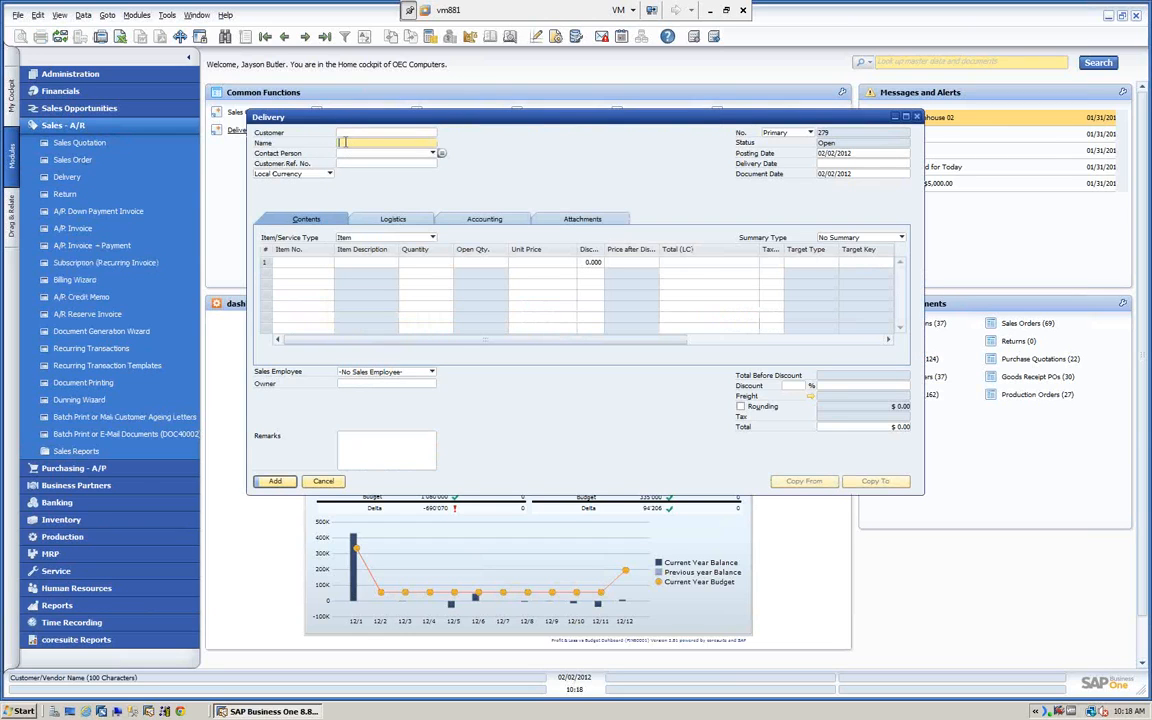
pyautogui.press('Tab')
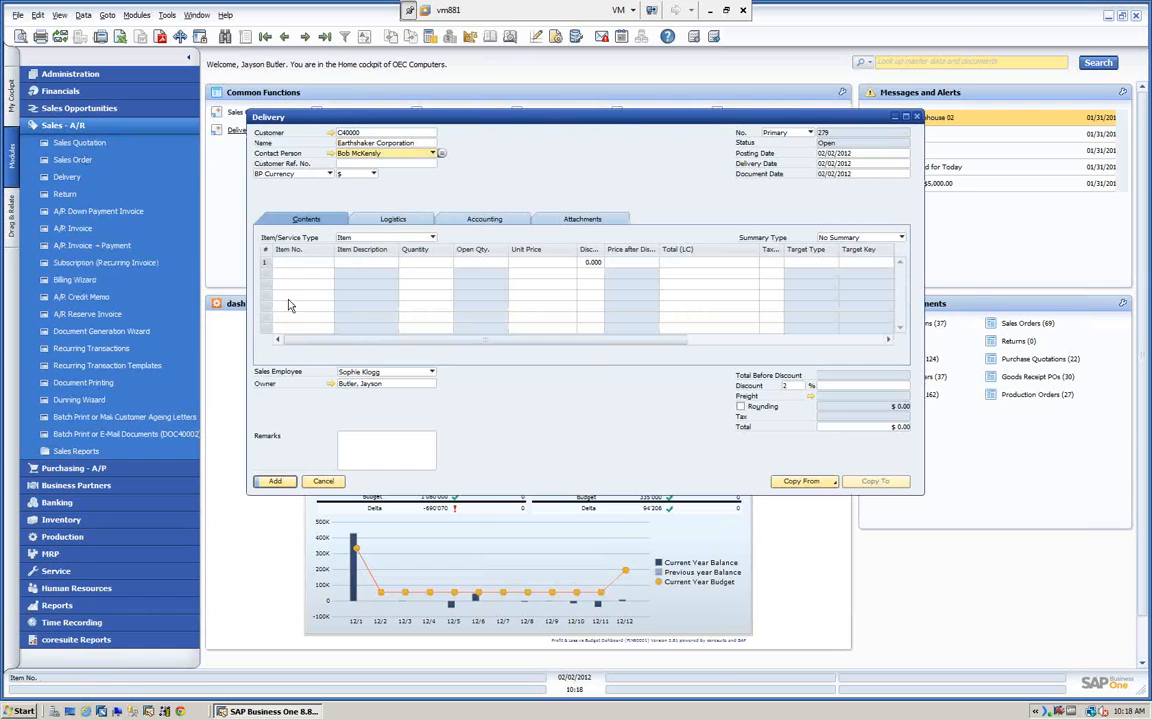
# Step: Enter item B10000 Printer Label with a quantity of 5 on the first row of the Delivery
pyautogui.click(300, 262)
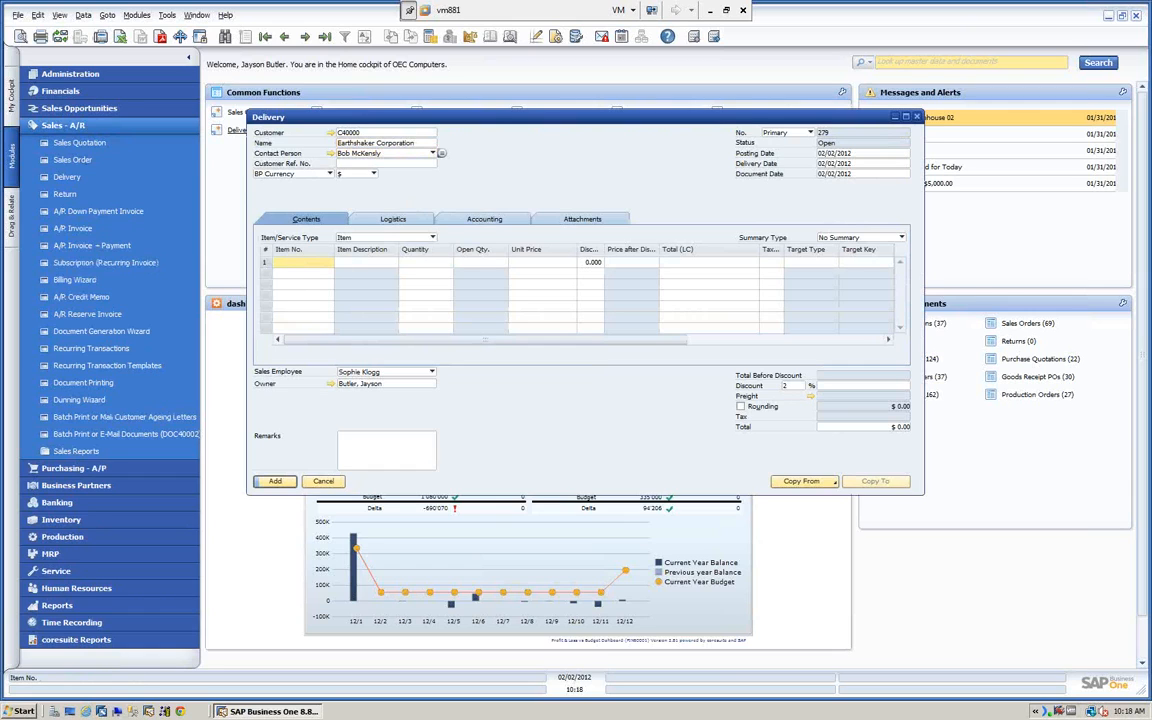
pyautogui.write('B10000')
pyautogui.press('Tab')
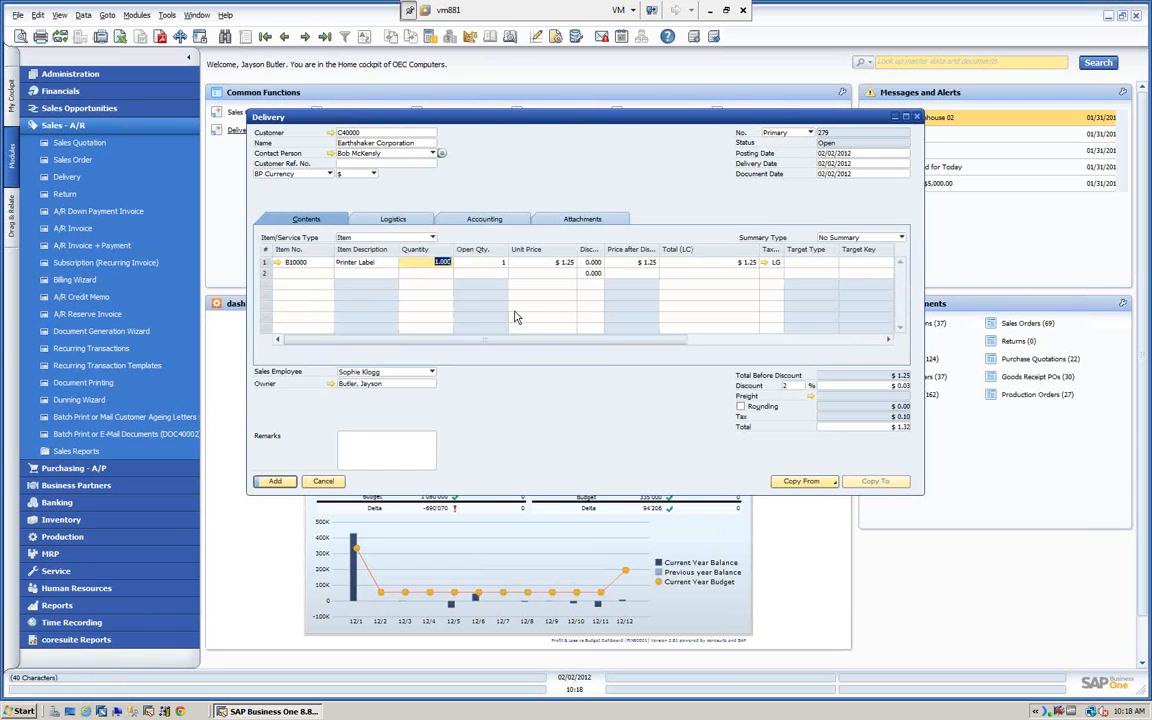
pyautogui.write('5')
pyautogui.press('Tab')
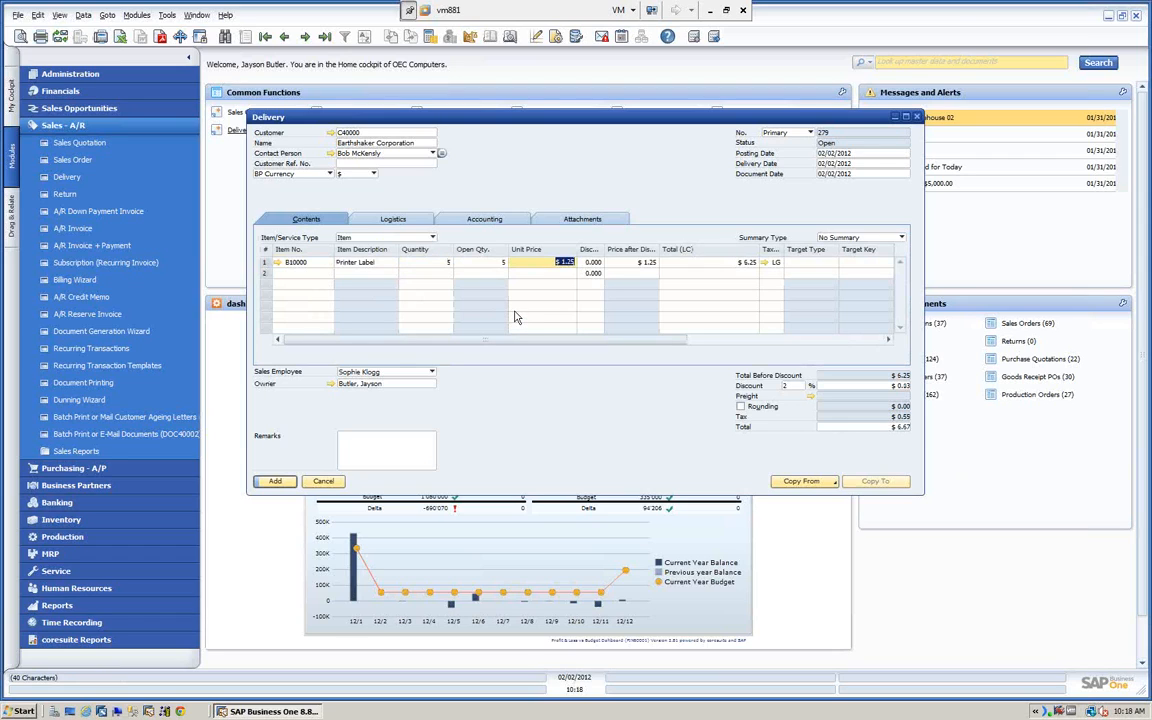
# Step: Try to add the Delivery and choose batch BA1000 for item B10000 in the batch number selection
pyautogui.click(270, 483)
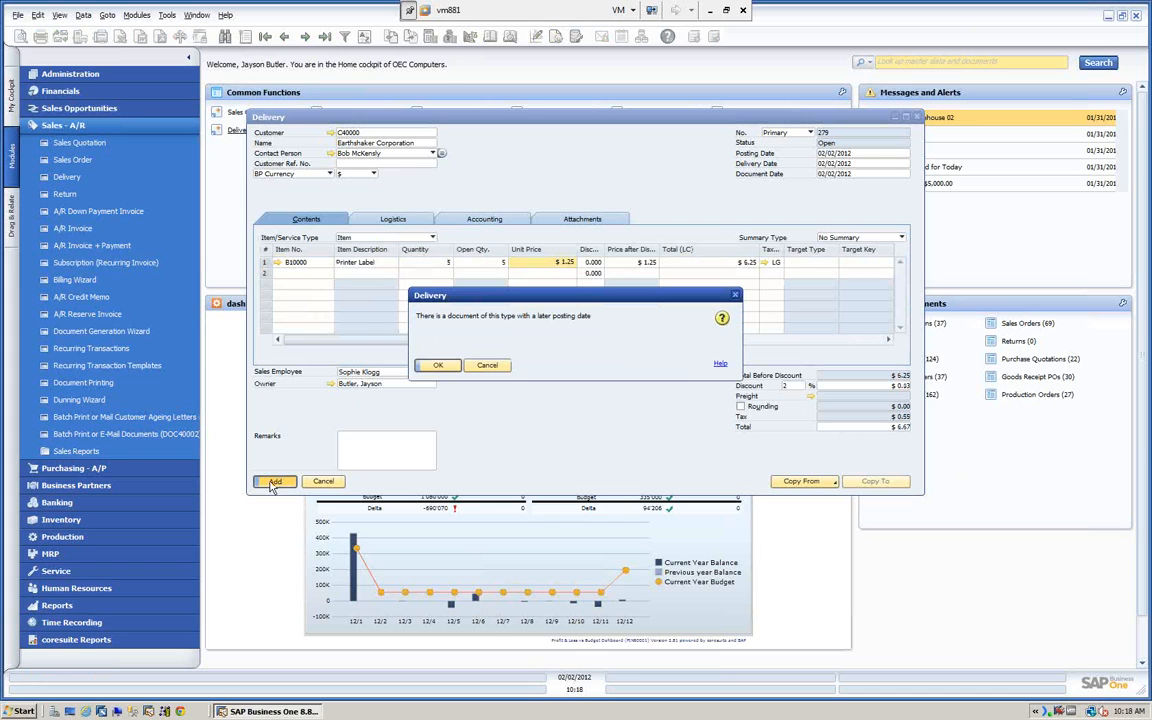
pyautogui.click(437, 366)
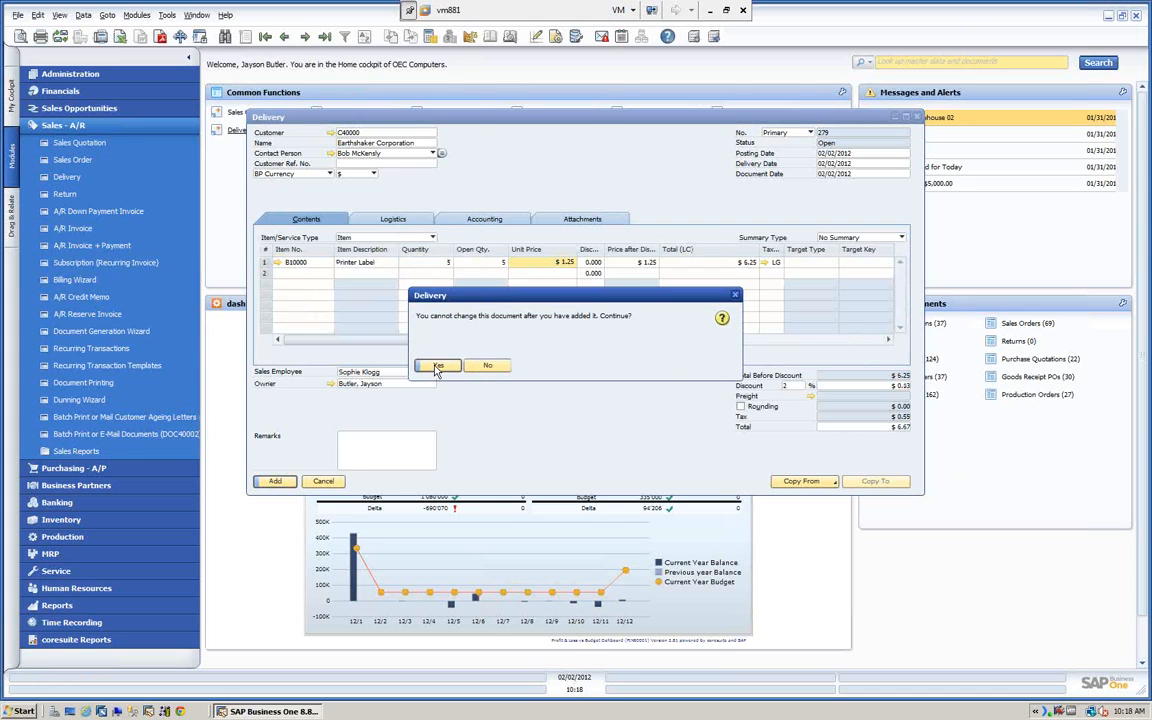
pyautogui.click(436, 366)
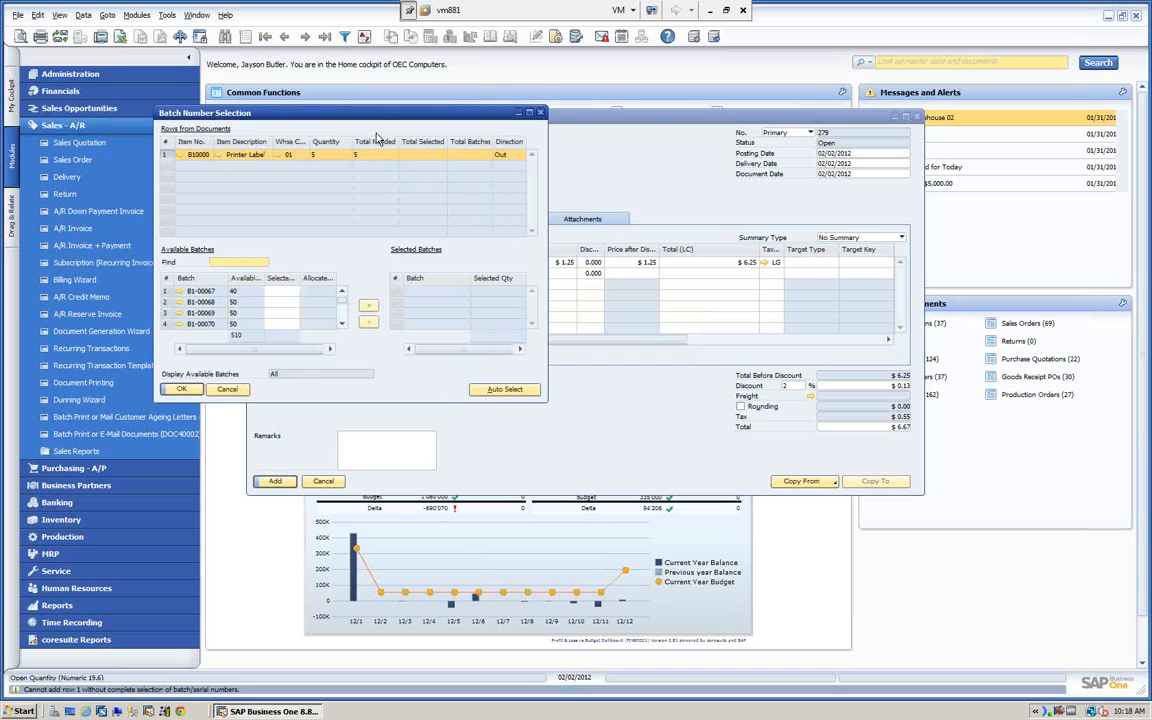
pyautogui.moveTo(378, 115); pyautogui.dragTo(463, 118)
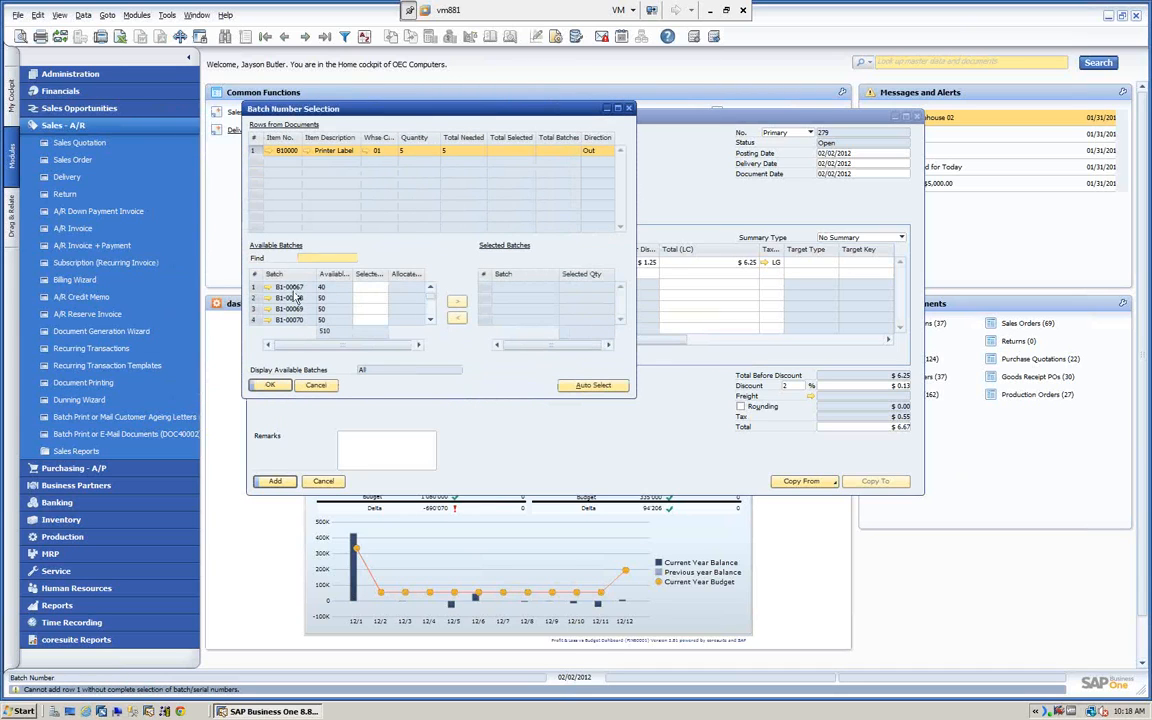
pyautogui.scroll(-3, 297, 326)
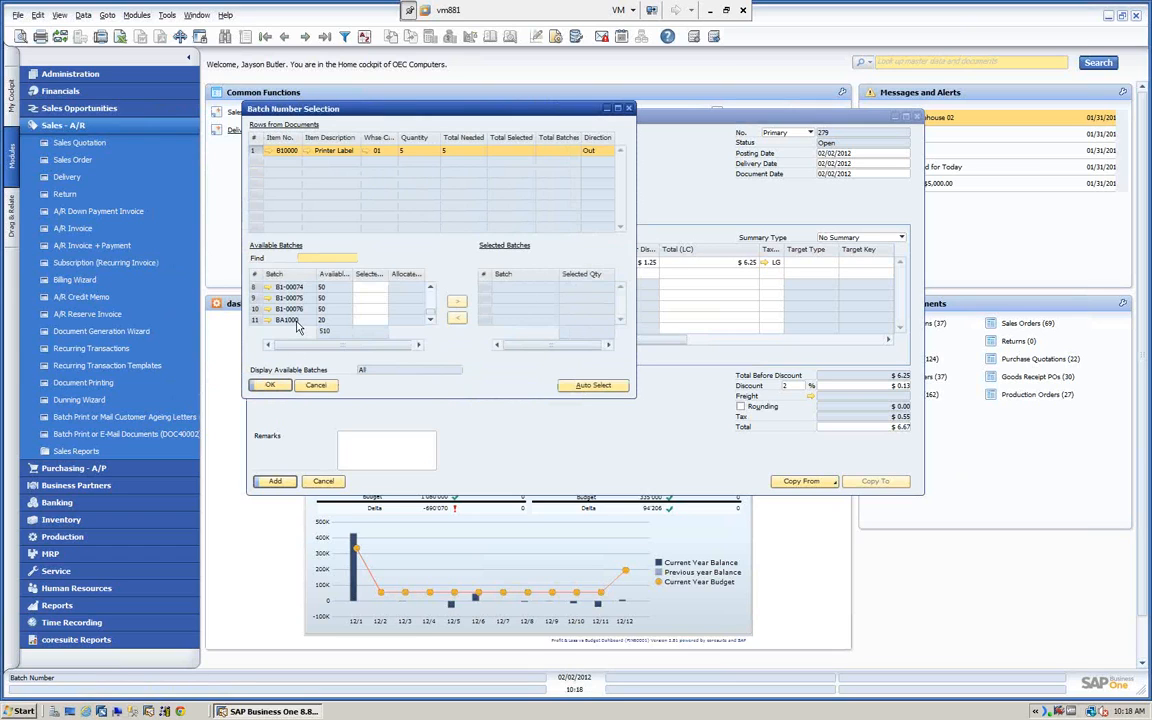
pyautogui.click(289, 320)
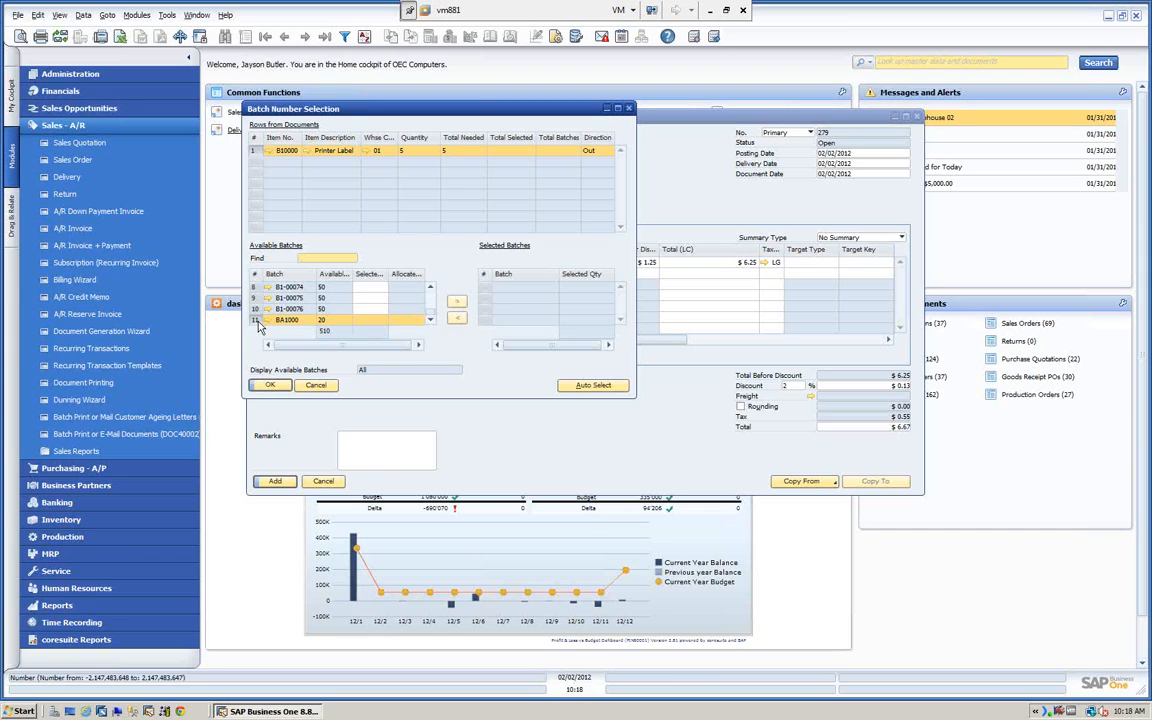
pyautogui.click(273, 385)
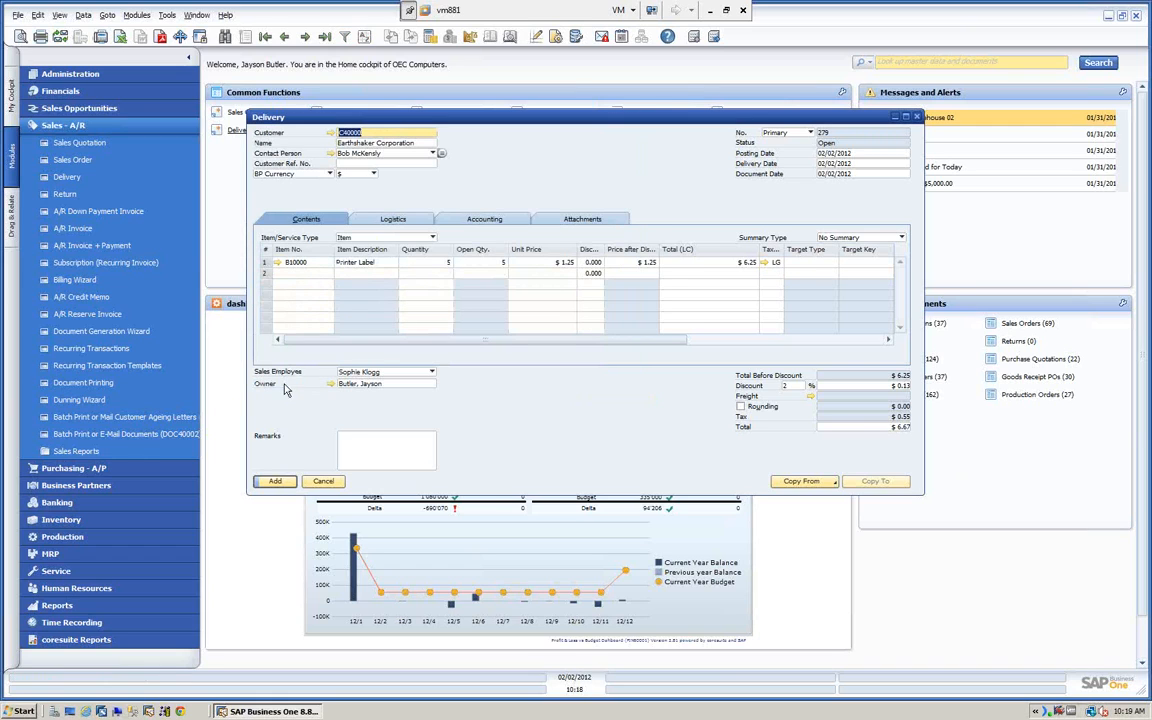
# Step: Start adding the Delivery again, accept both confirmations, and set the selected quantity of available batch BA1000 to 5
pyautogui.click(275, 481)
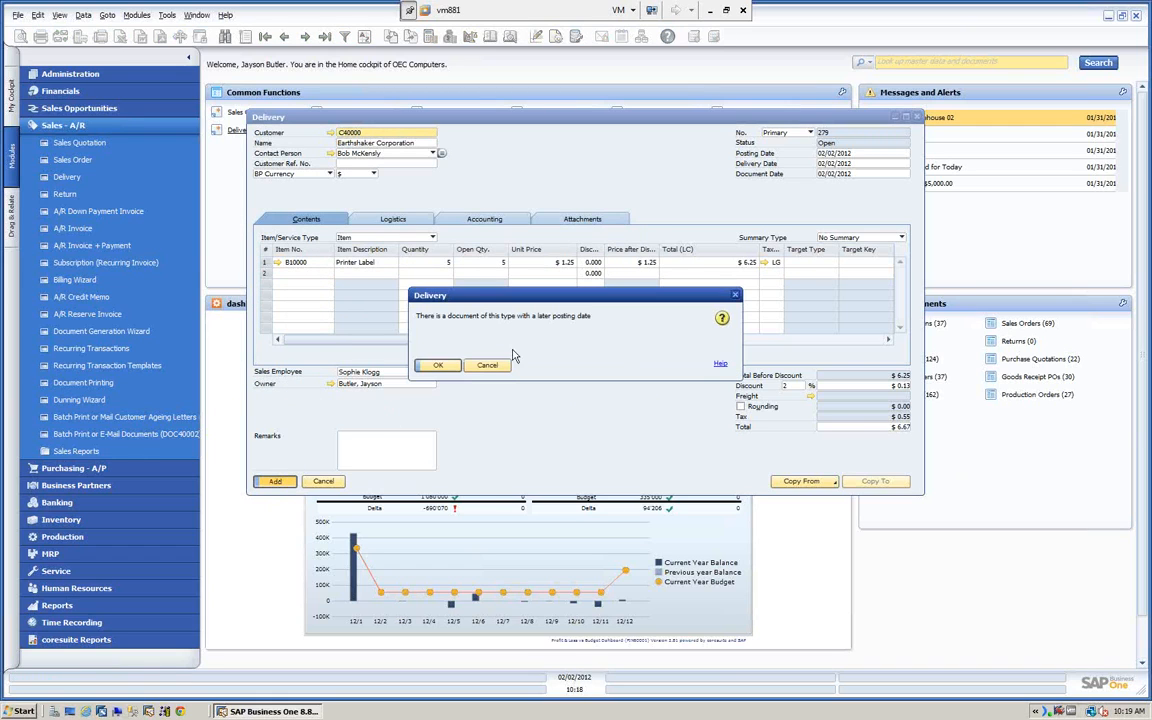
pyautogui.click(437, 365)
pyautogui.click(437, 366)
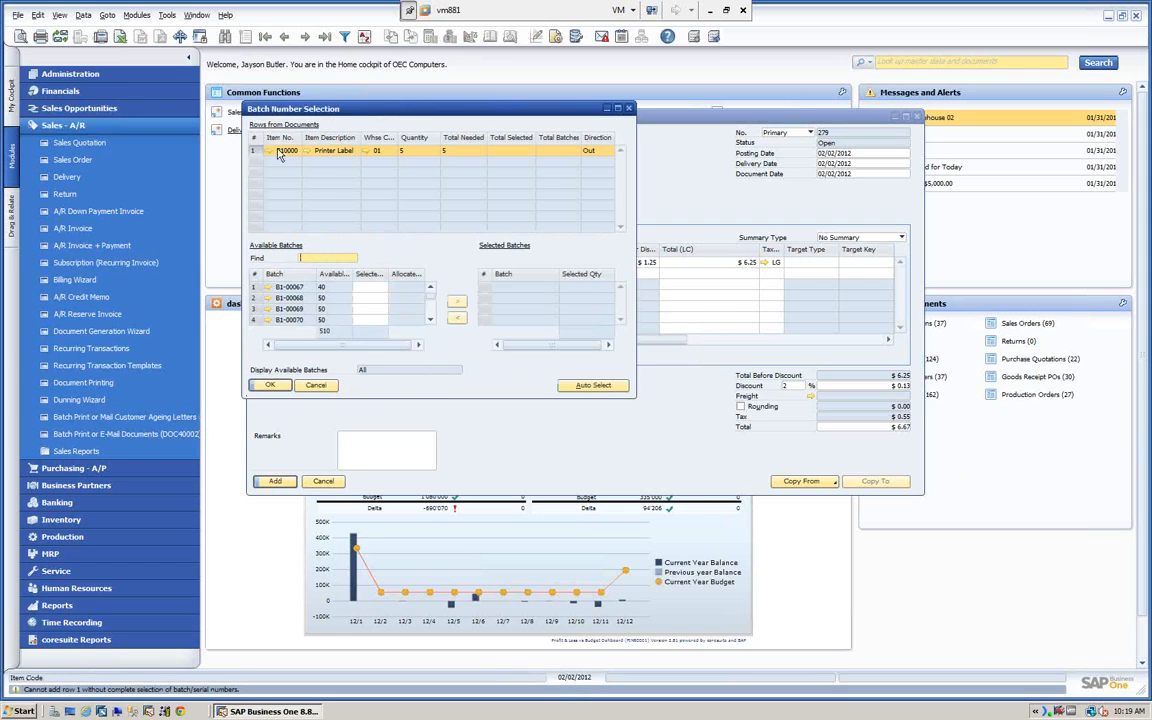
pyautogui.click(430, 303)
pyautogui.scroll(-2, 373, 327)
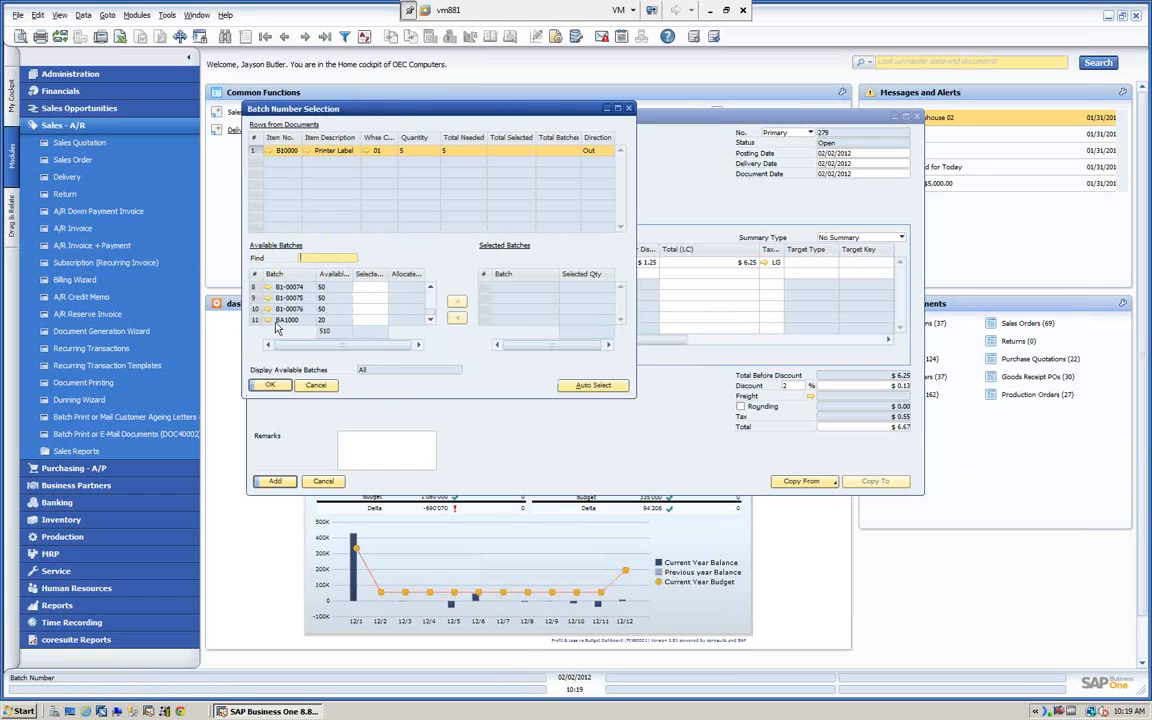
pyautogui.click(372, 320)
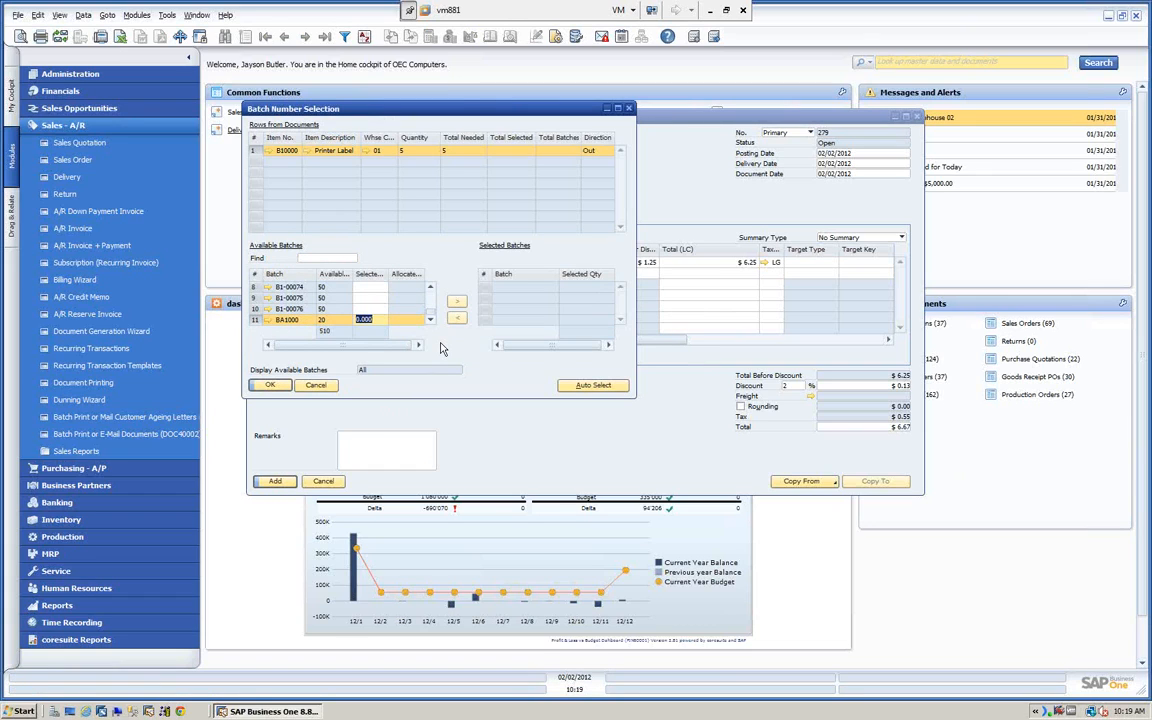
pyautogui.write('5')
pyautogui.press('Tab')
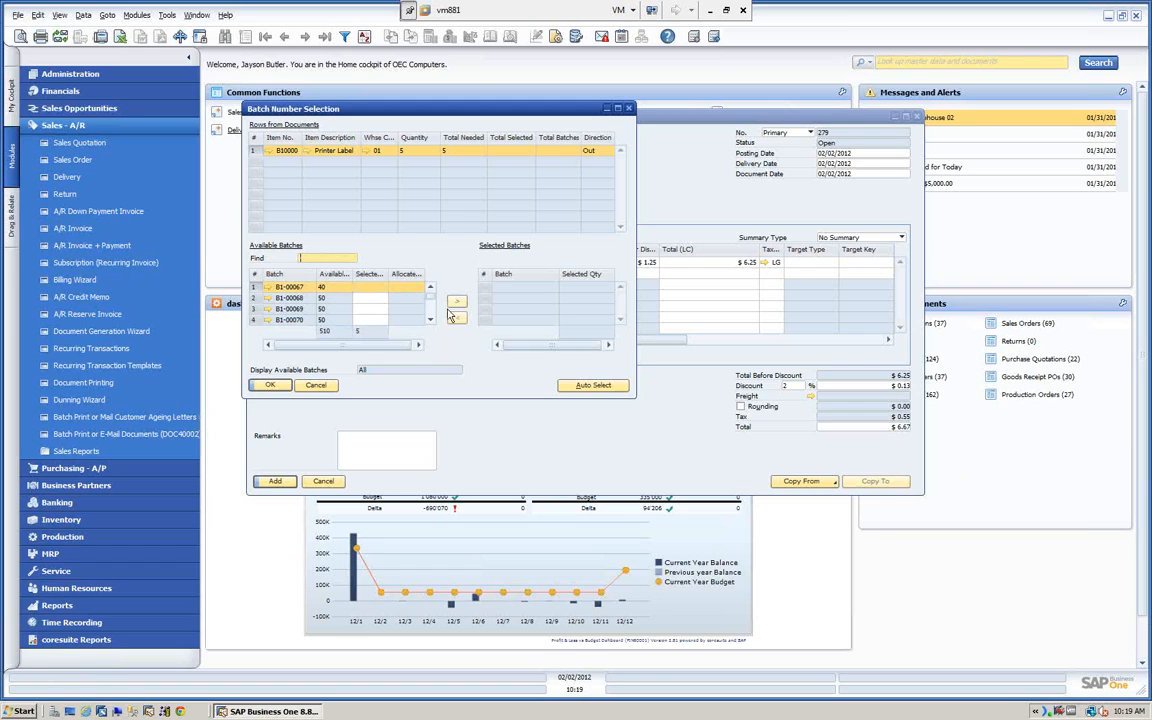
# Step: Move the chosen quantity of batch BA1000 to the selected batches and save the batch number selection
pyautogui.scroll(-3, 433, 305)
pyautogui.click(253, 320)
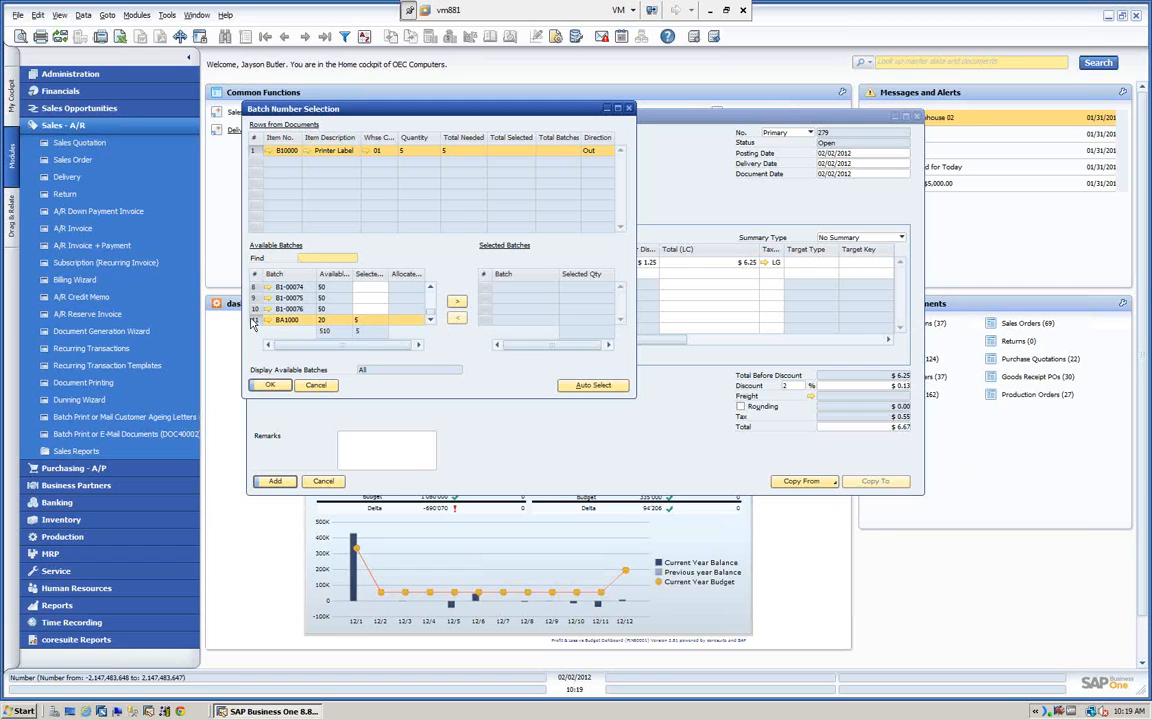
pyautogui.click(456, 304)
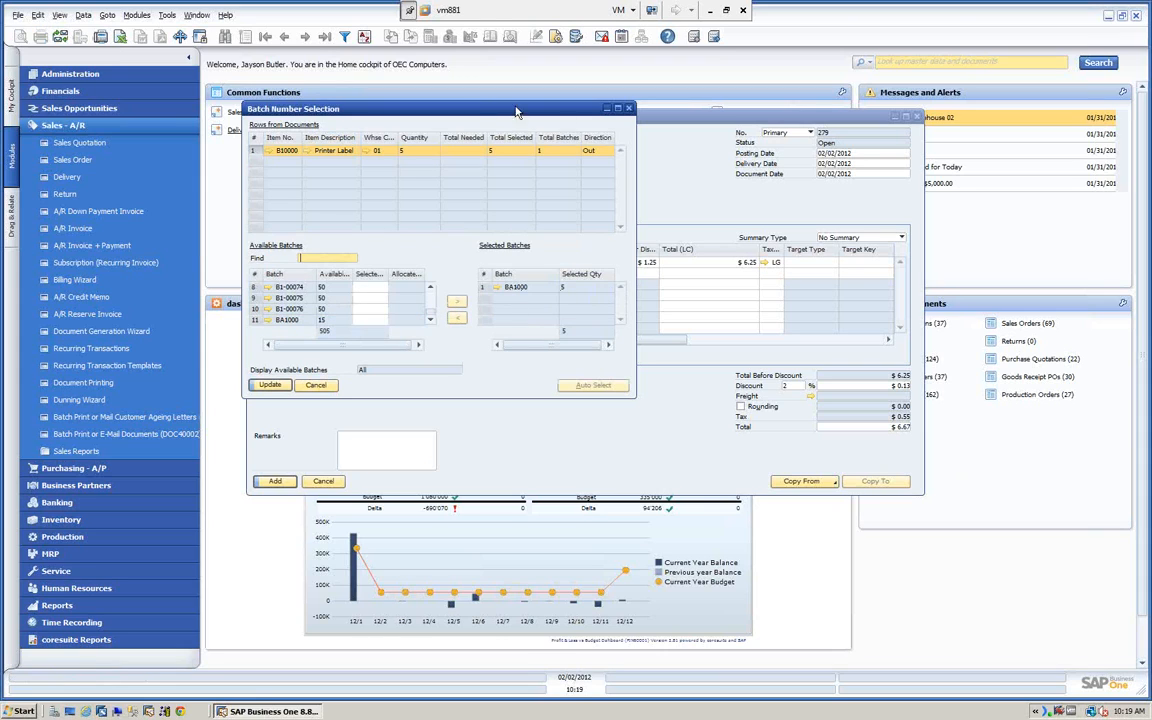
pyautogui.click(268, 386)
pyautogui.click(268, 386)
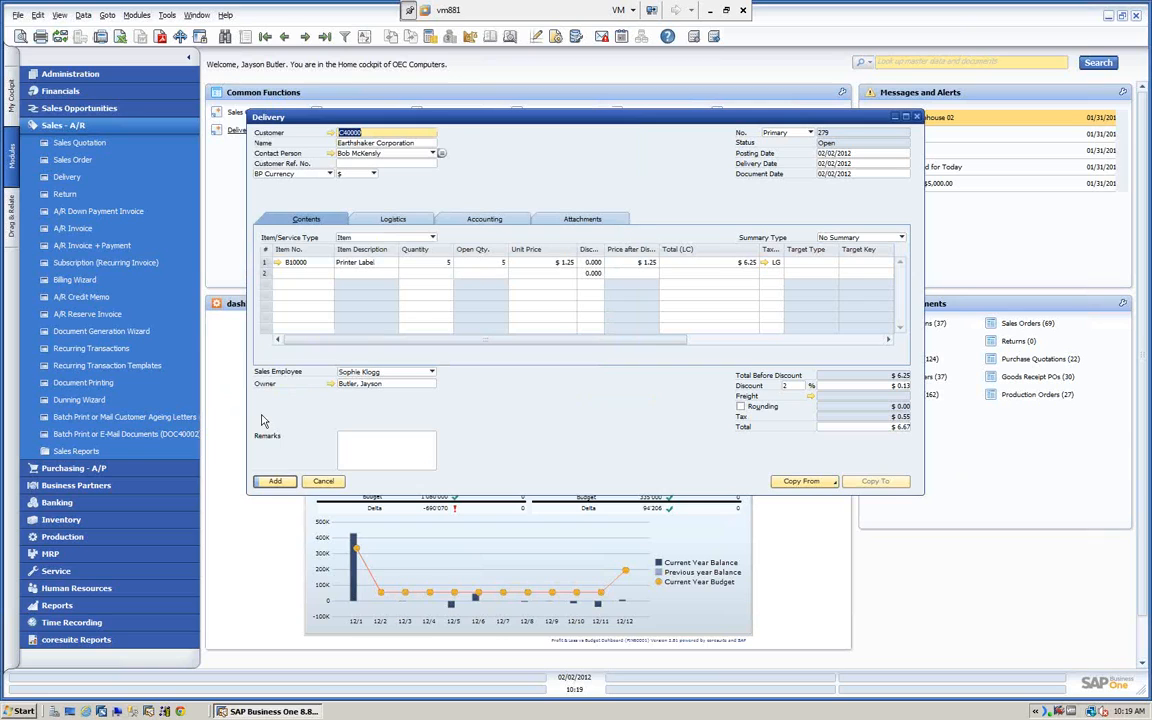
# Step: Add the Delivery, accept the posting date and no-change confirmations, and reopen the last Delivery record
pyautogui.click(276, 484)
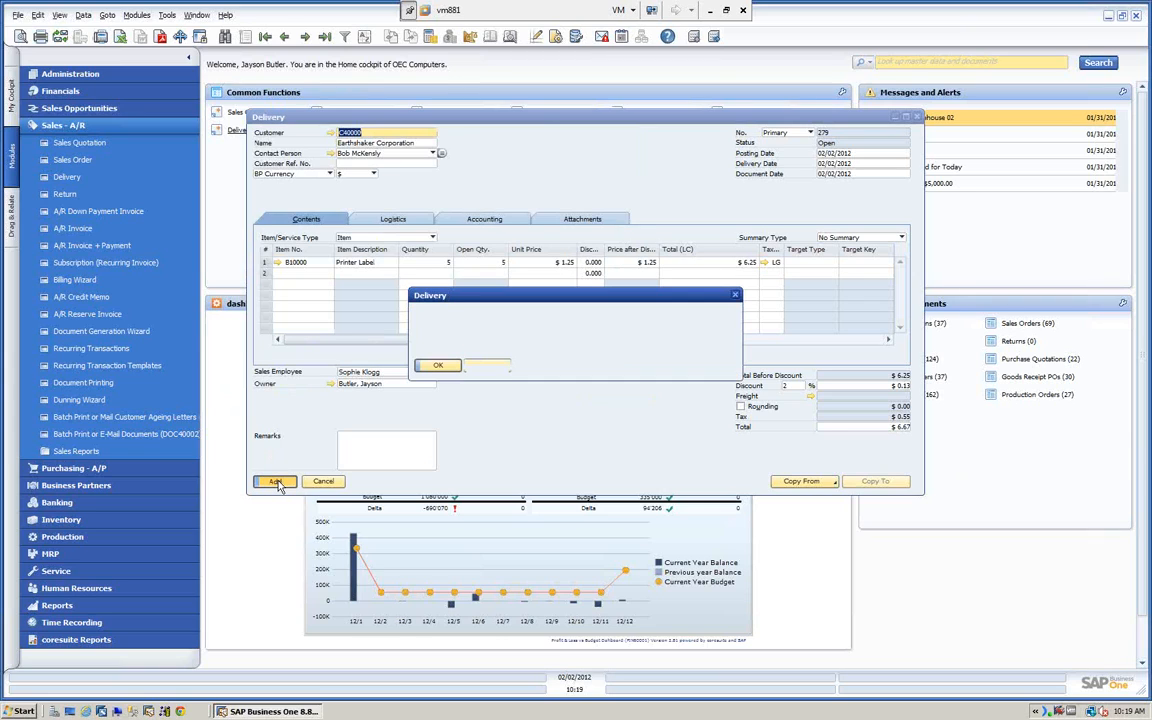
pyautogui.click(441, 366)
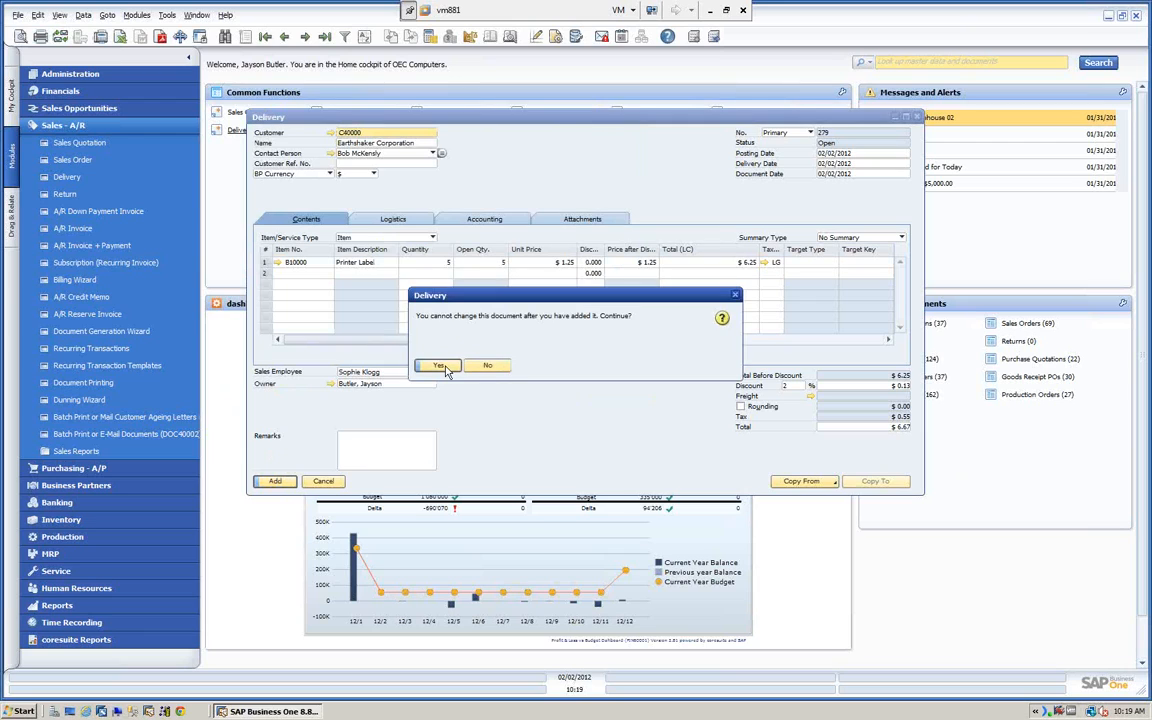
pyautogui.click(446, 368)
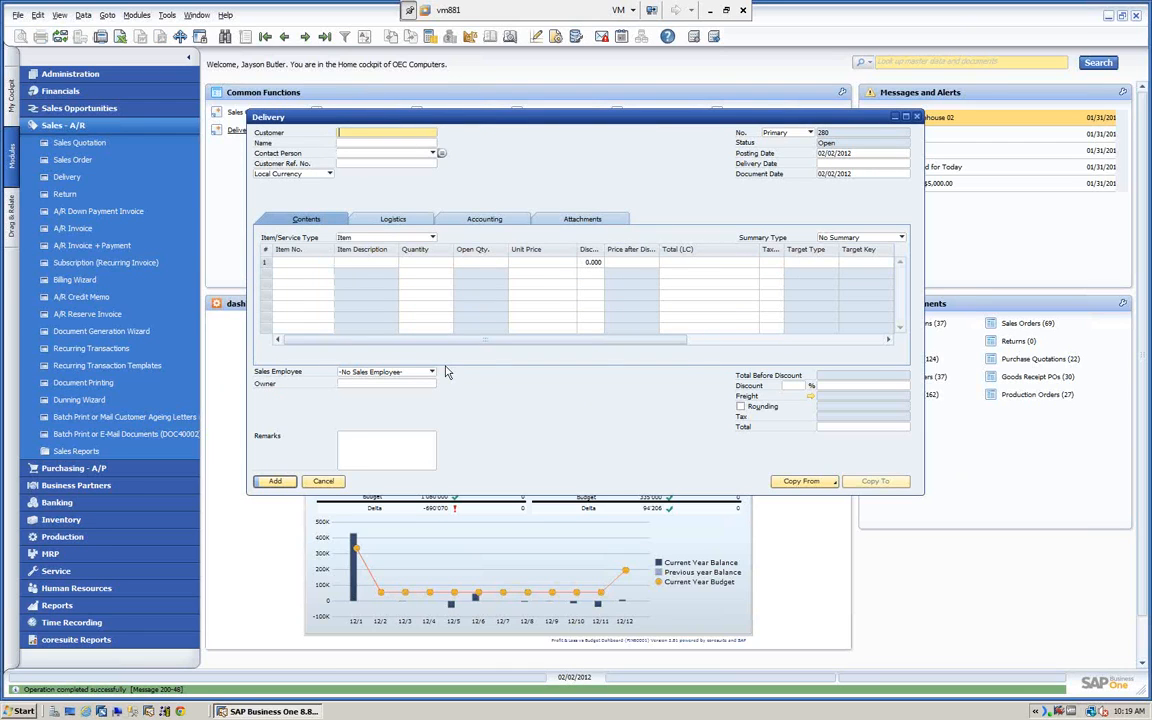
pyautogui.click(323, 40)
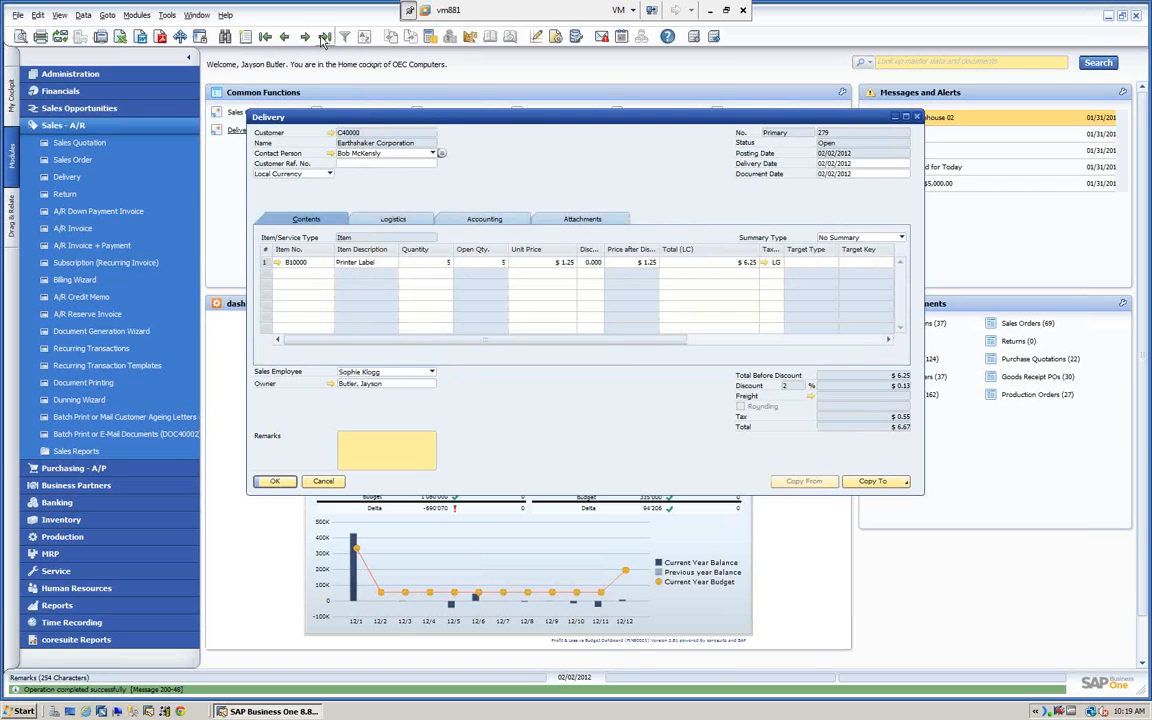
# Step: Examine the Batch Number Transactions Report for the Delivery, and close the report and the Delivery
pyautogui.rightClick(620, 156)
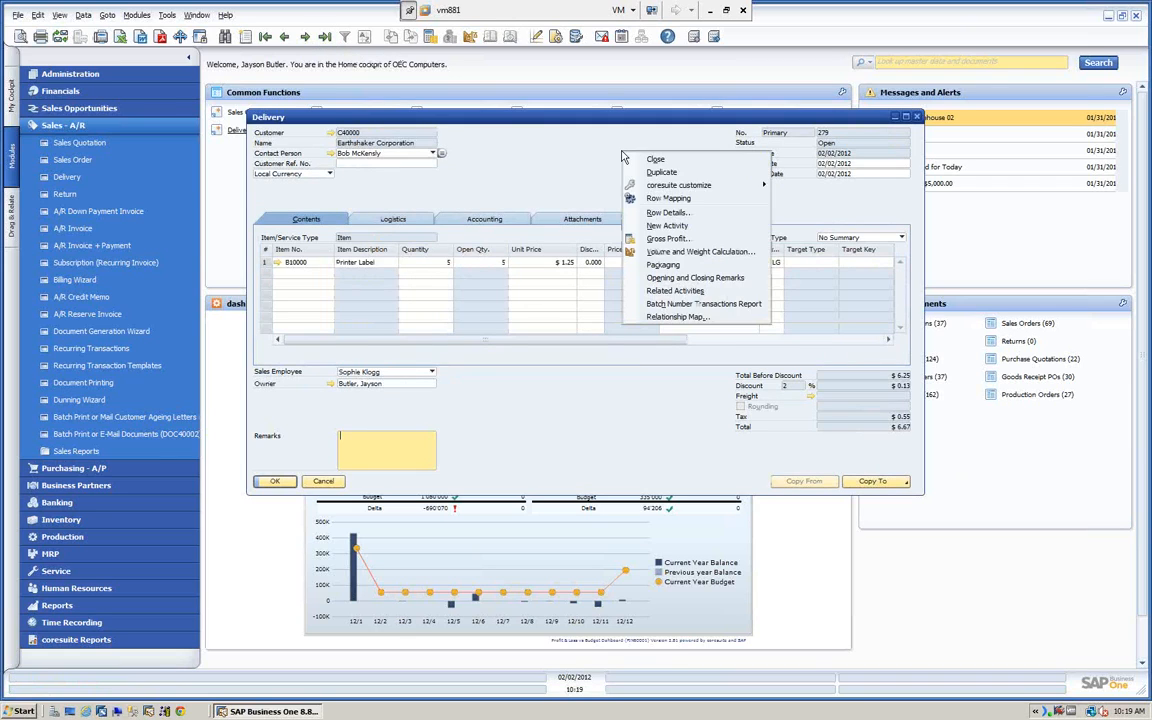
pyautogui.click(697, 303)
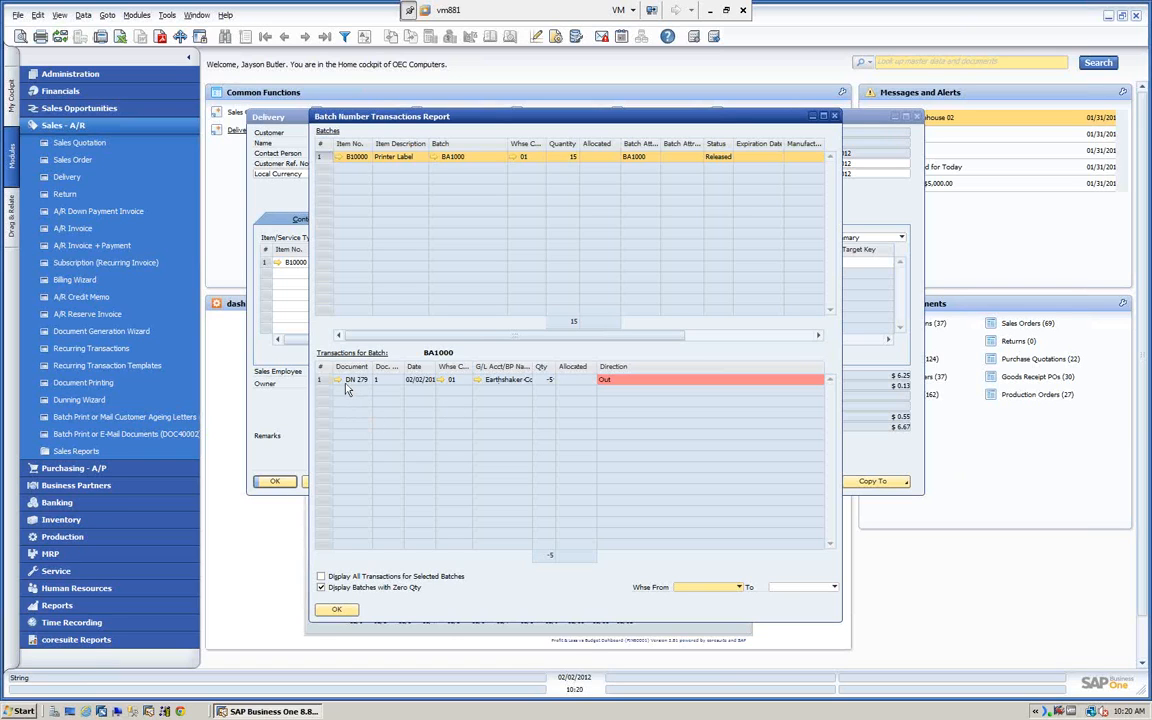
pyautogui.click(337, 610)
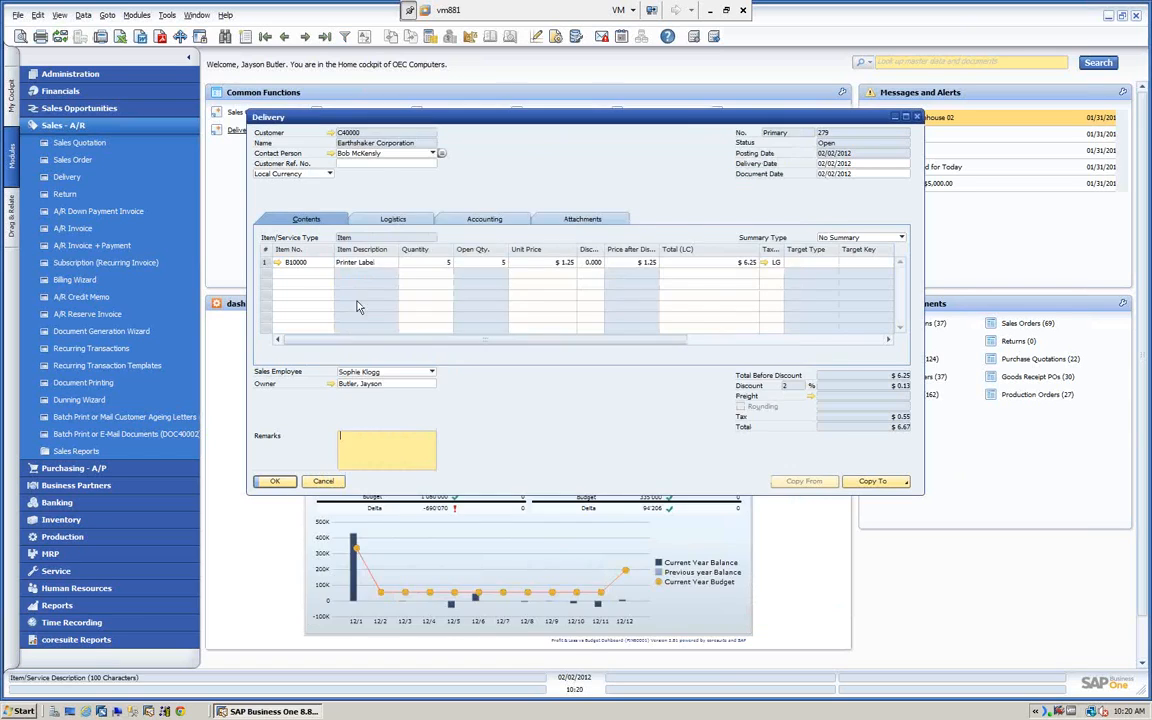
pyautogui.click(323, 481)
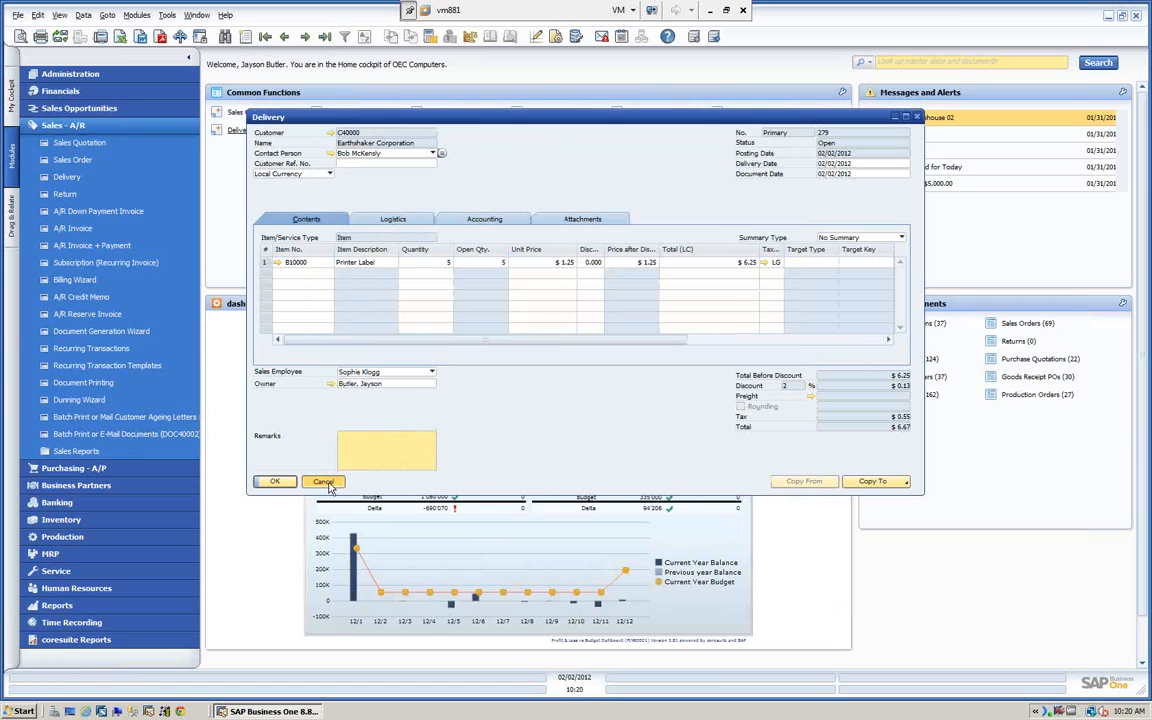
# Step: Open Item Master Data from the Inventory module and find item B10000
pyautogui.click(96, 125)
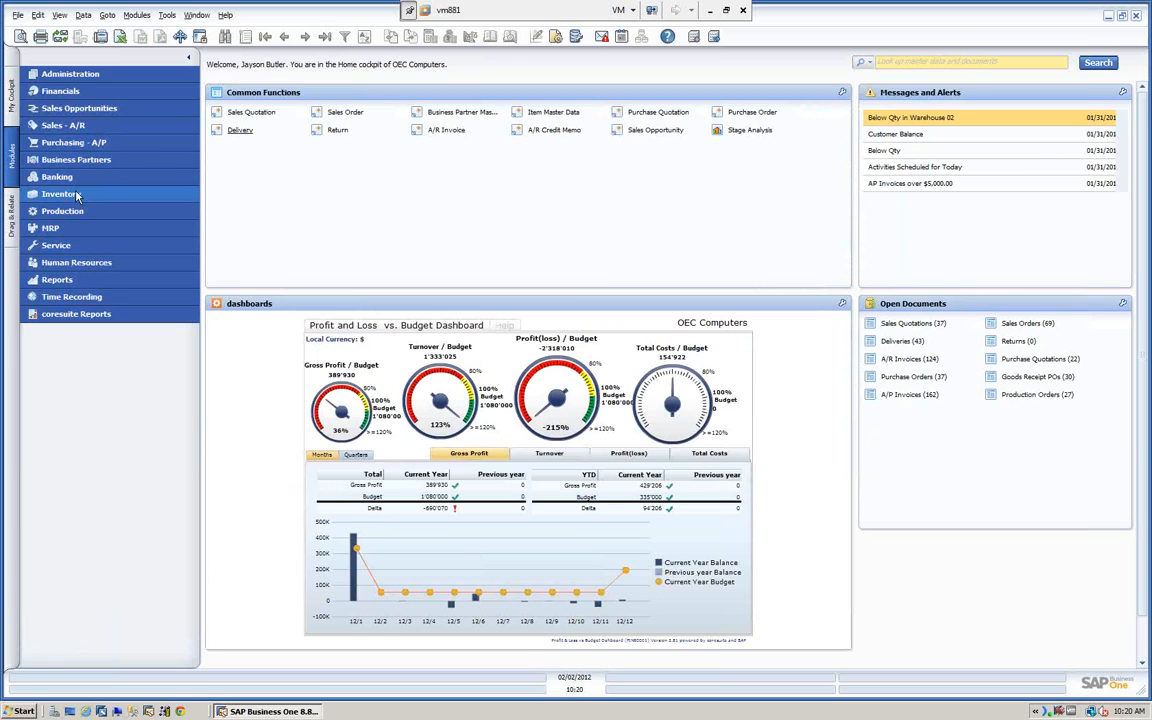
pyautogui.click(76, 196)
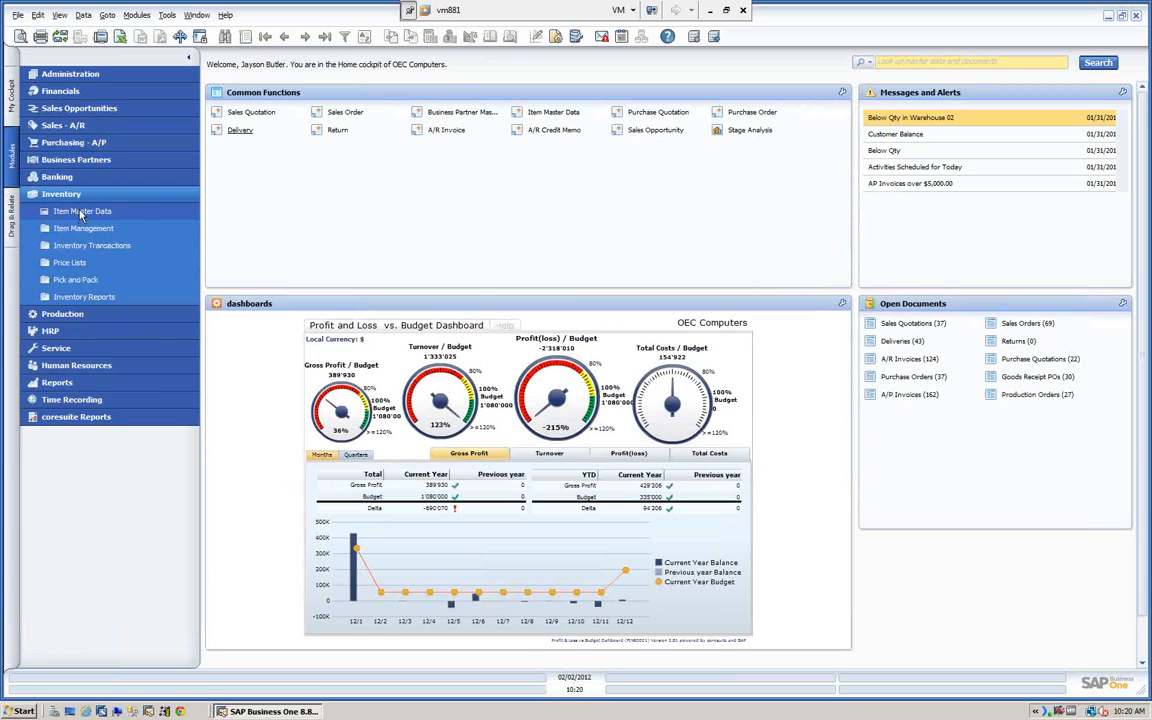
pyautogui.click(96, 212)
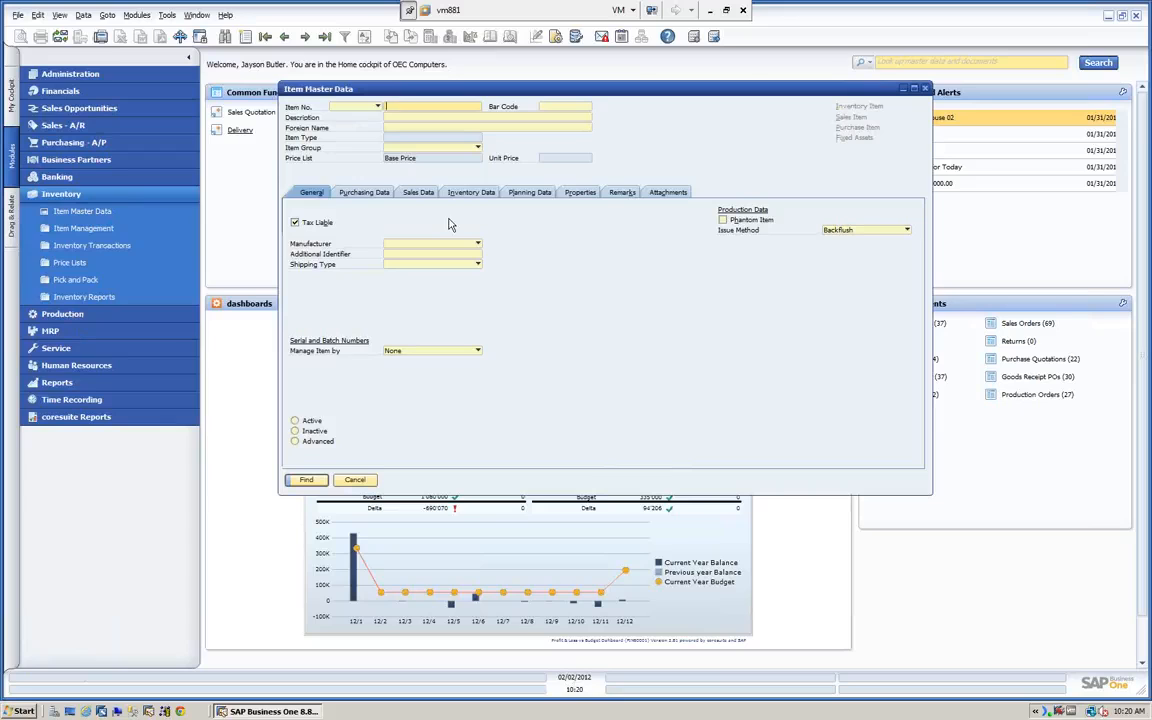
pyautogui.write('b')
pyautogui.press('Tab')
pyautogui.click(306, 480)
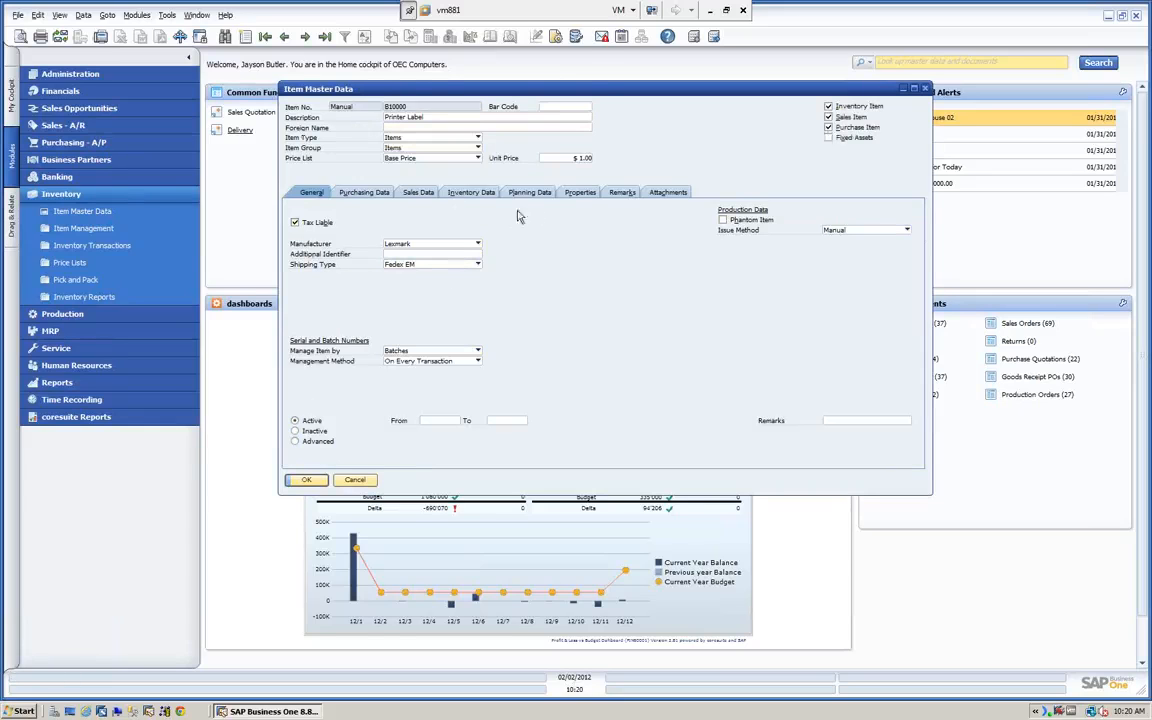
# Step: Examine the in and out transactions of batch BA1000 in item B10000's Batch Number Transactions Report, and close the report and item record
pyautogui.rightClick(680, 116)
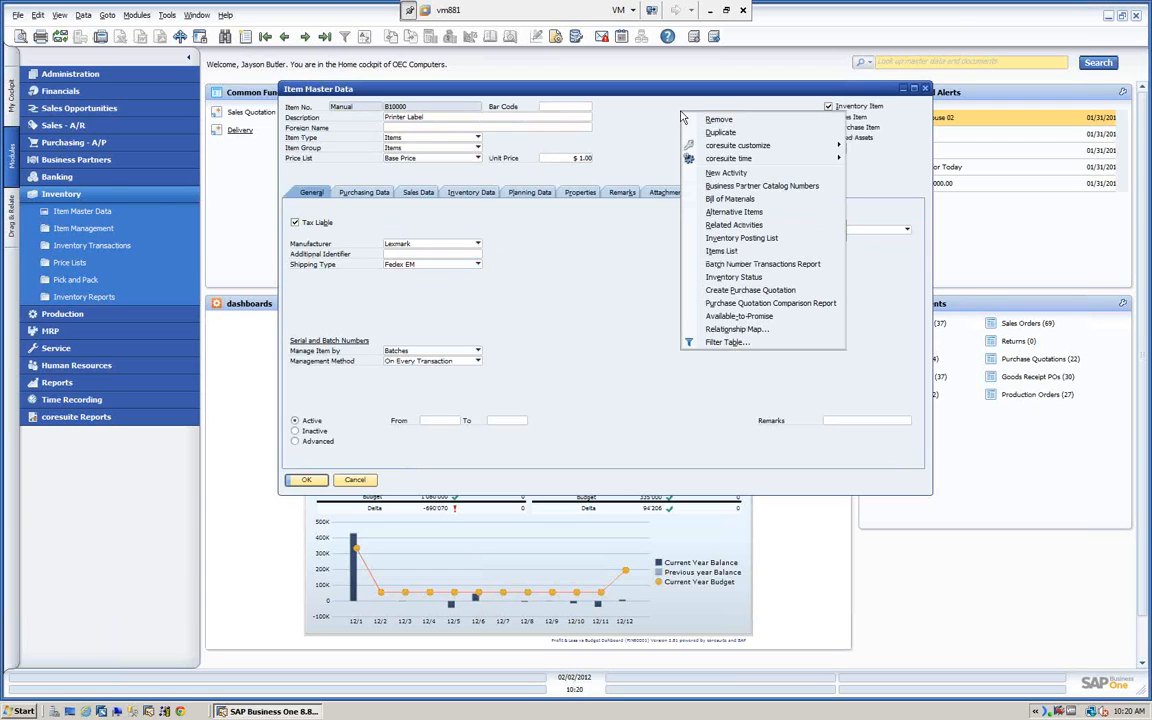
pyautogui.click(718, 265)
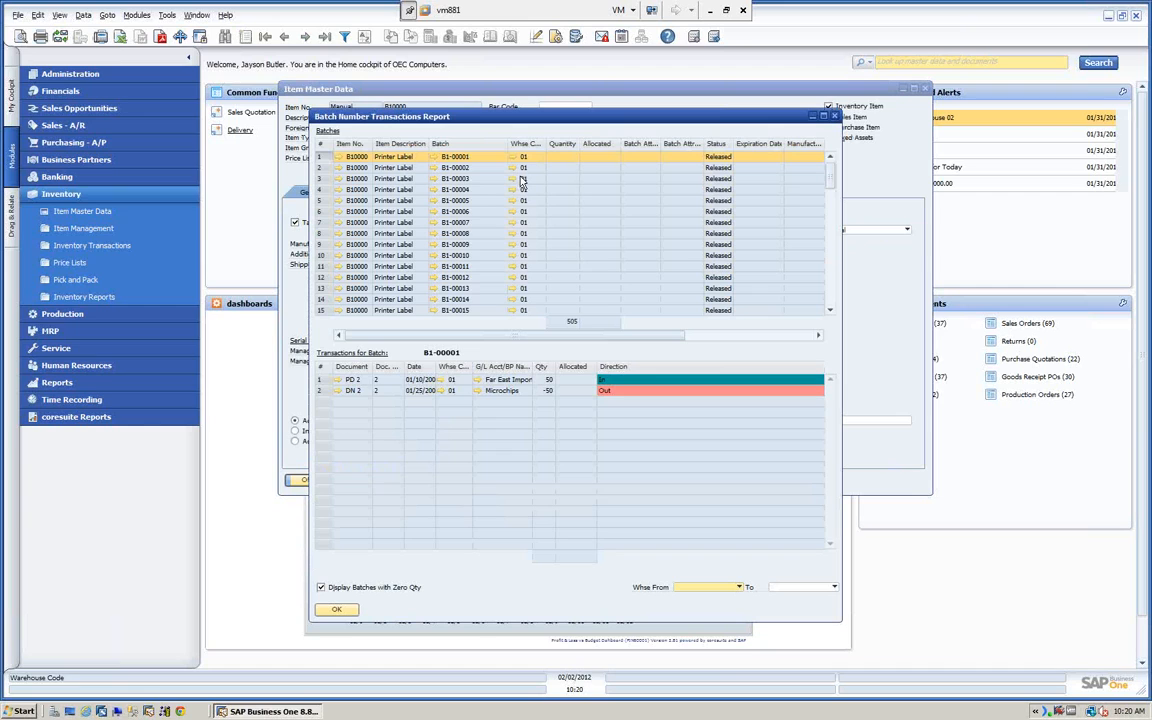
pyautogui.moveTo(831, 175); pyautogui.dragTo(831, 292)
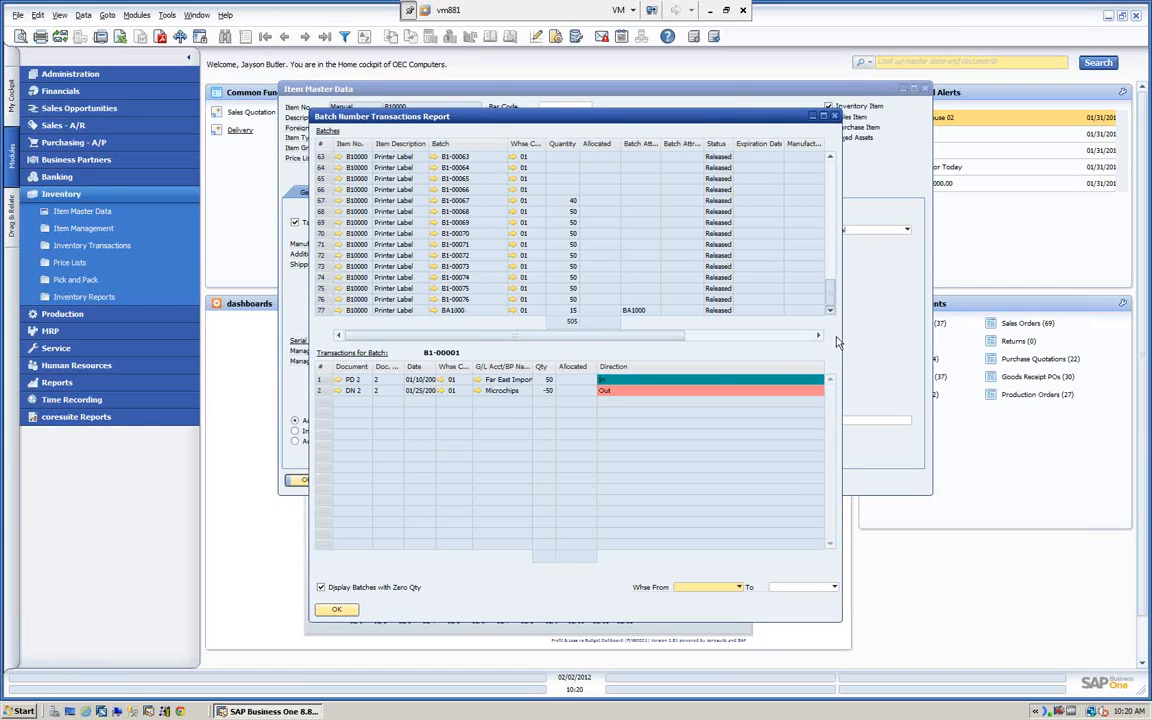
pyautogui.click(321, 311)
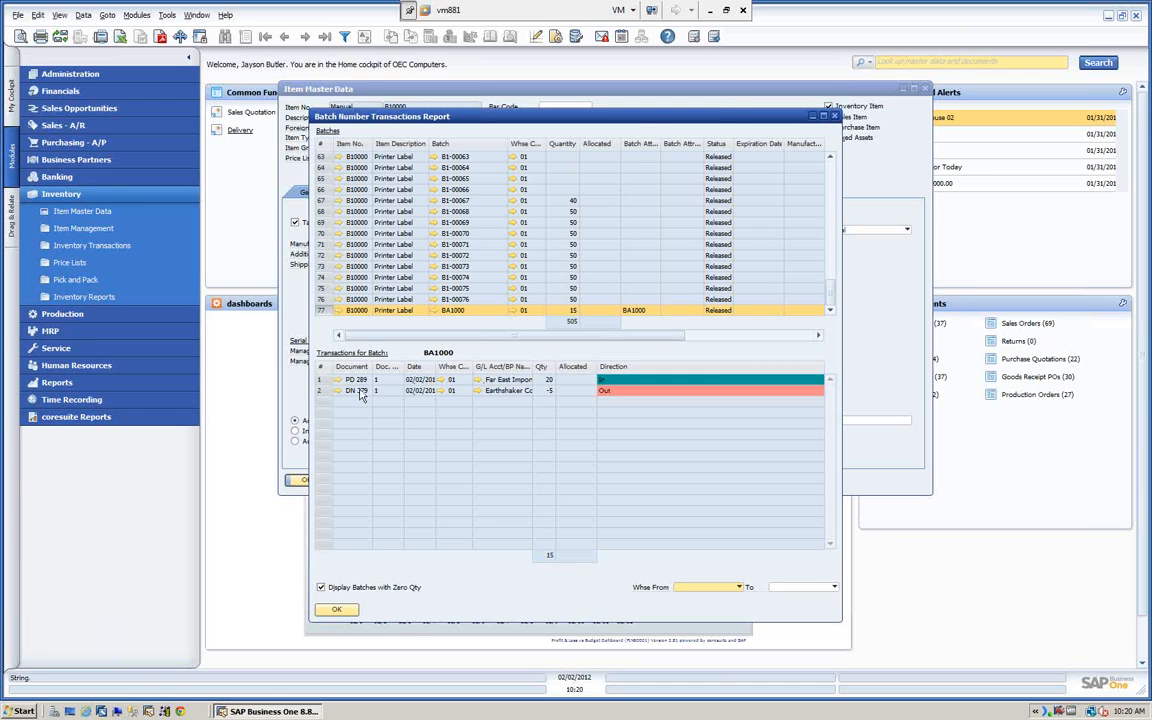
pyautogui.click(336, 609)
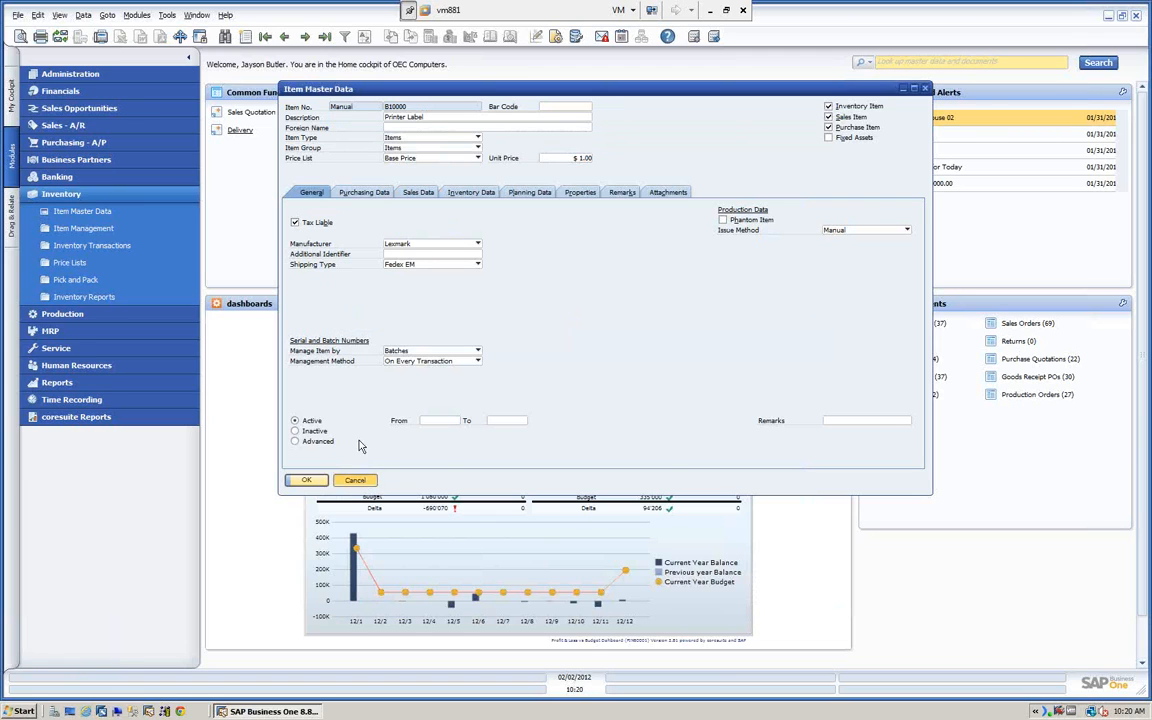
pyautogui.click(356, 481)
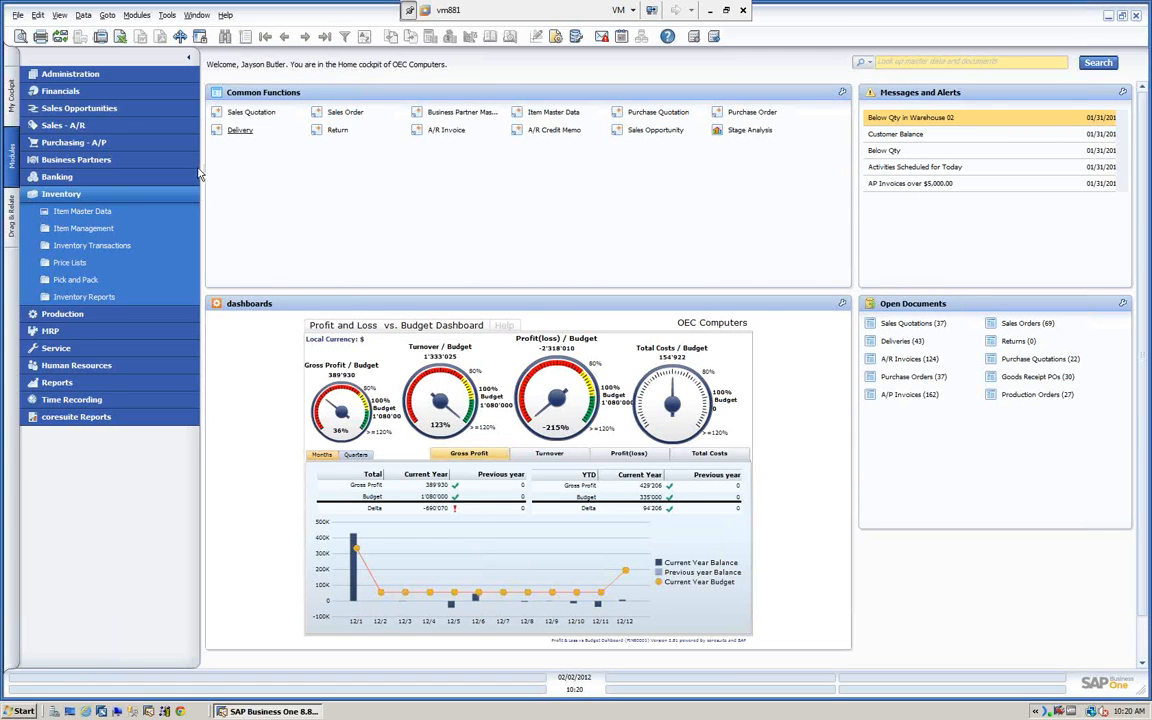
# Step: Expand Item Management and Item Serial Numbers under Inventory, and view the Serial Number Management selection criteria before cancelling them
pyautogui.click(124, 199)
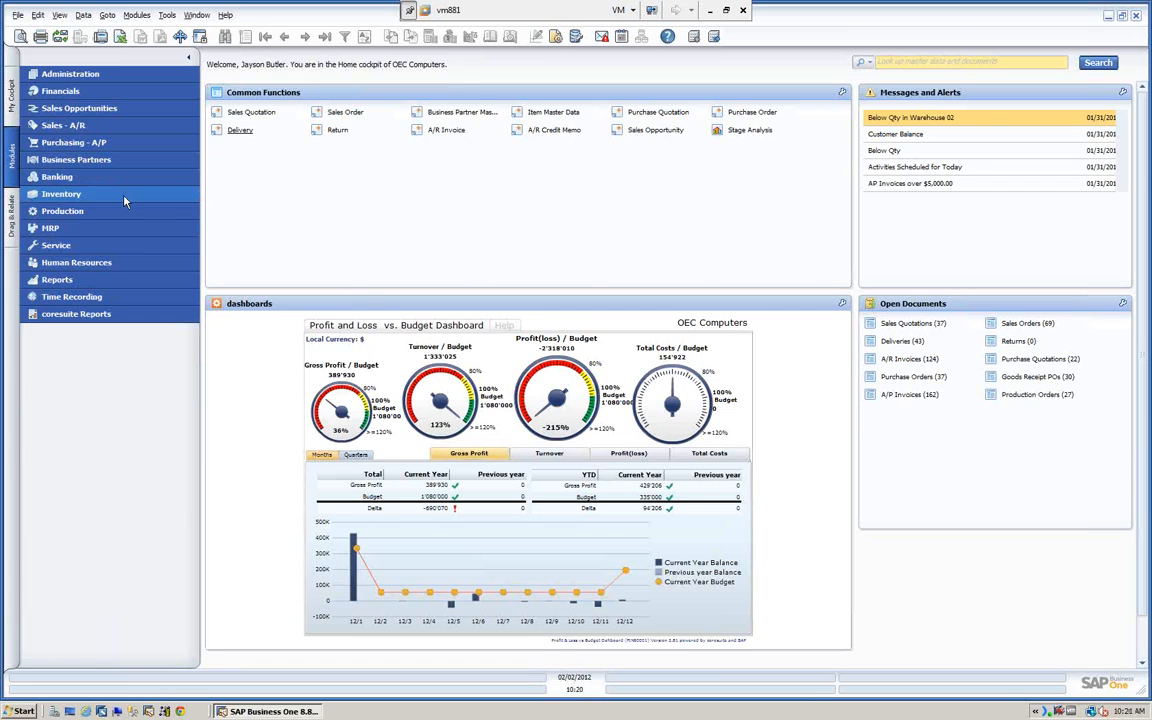
pyautogui.click(66, 195)
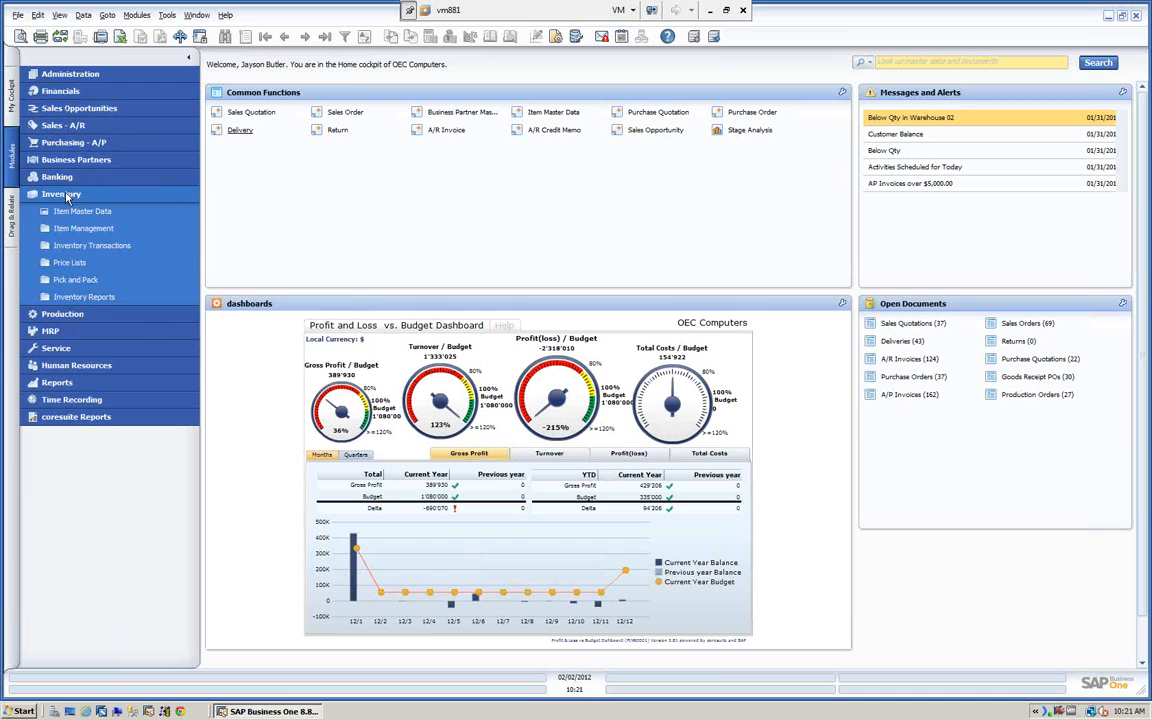
pyautogui.click(85, 230)
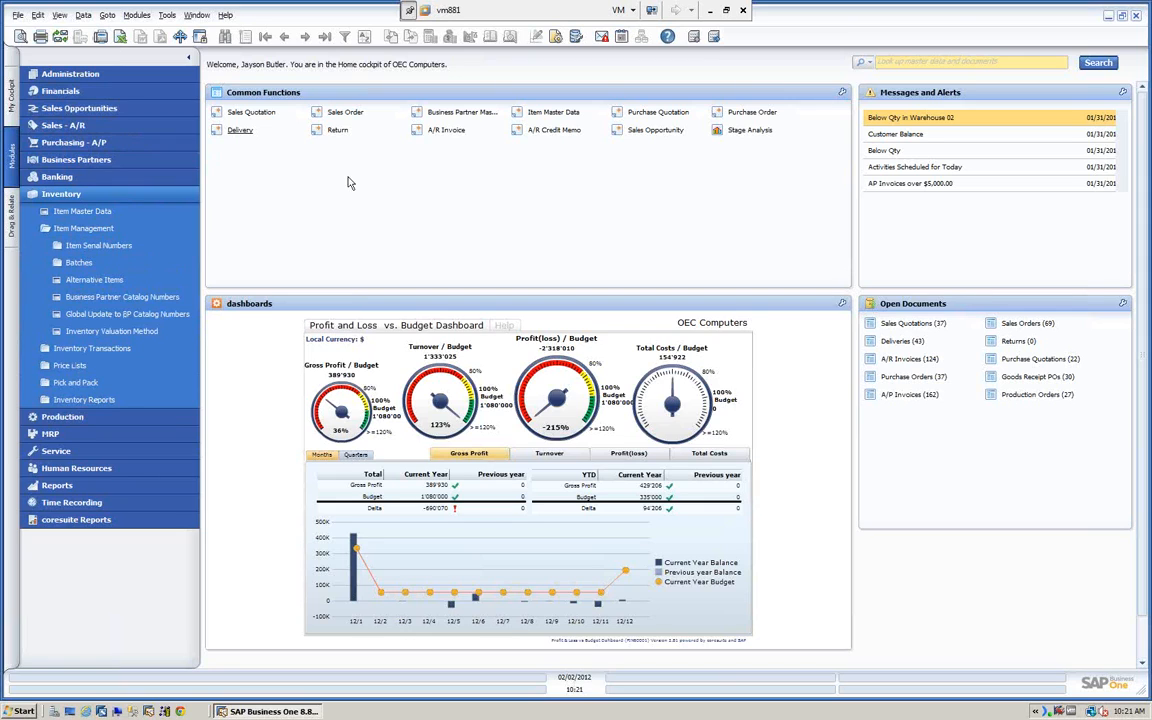
pyautogui.click(113, 246)
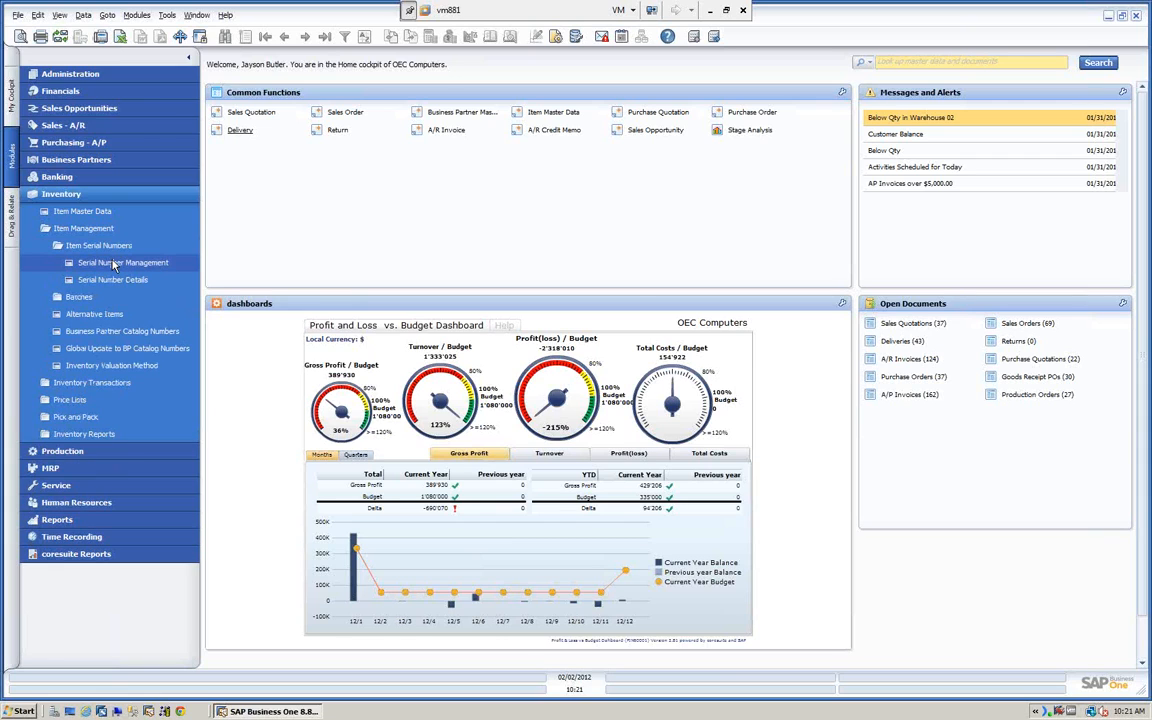
pyautogui.click(116, 264)
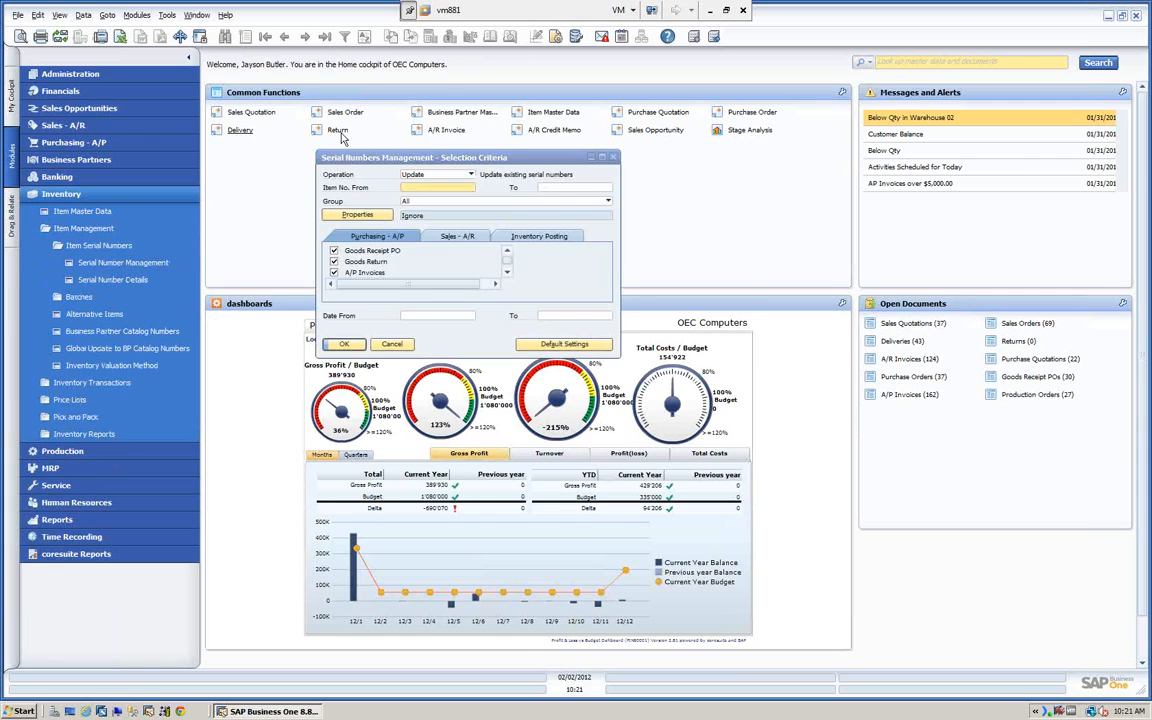
pyautogui.moveTo(422, 160); pyautogui.dragTo(356, 172)
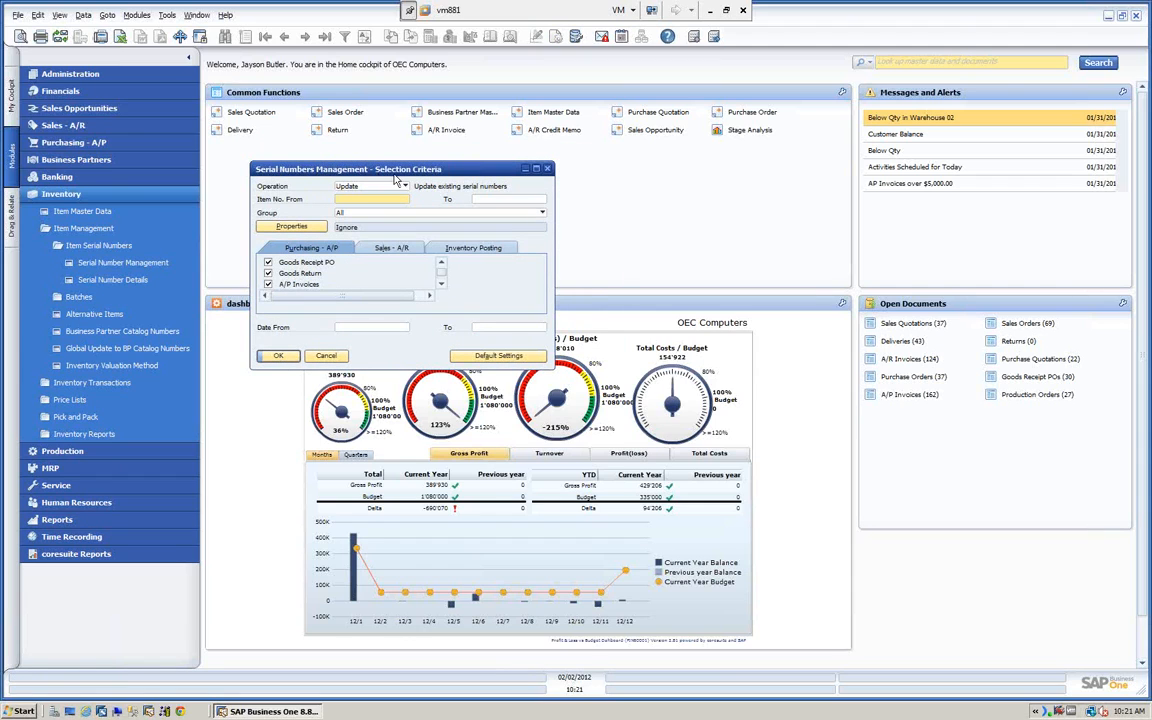
pyautogui.click(333, 357)
# Step: Add Serial Number Management, Serial Number Details, Batch Management and Batch Details as shortcuts to the Common Functions in the cockpit
pyautogui.moveTo(130, 263); pyautogui.dragTo(262, 157)
pyautogui.moveTo(115, 280); pyautogui.dragTo(324, 193)
pyautogui.click(80, 298)
pyautogui.moveTo(95, 314); pyautogui.dragTo(291, 262)
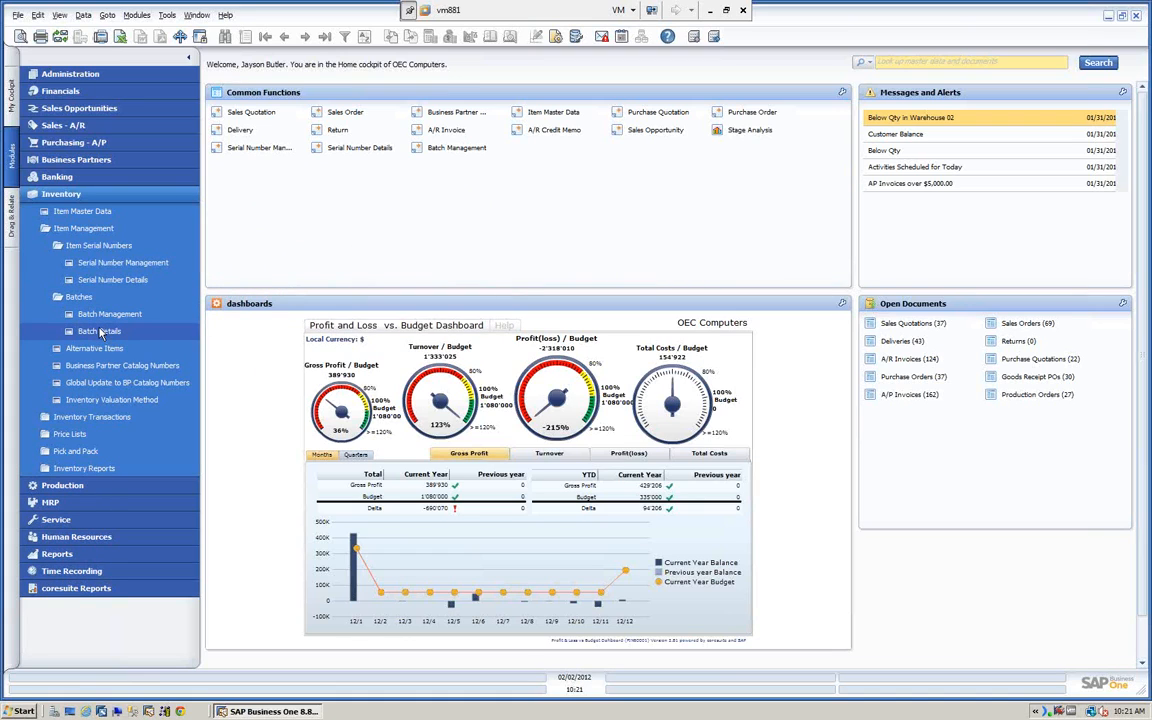
pyautogui.moveTo(100, 333); pyautogui.dragTo(500, 170)
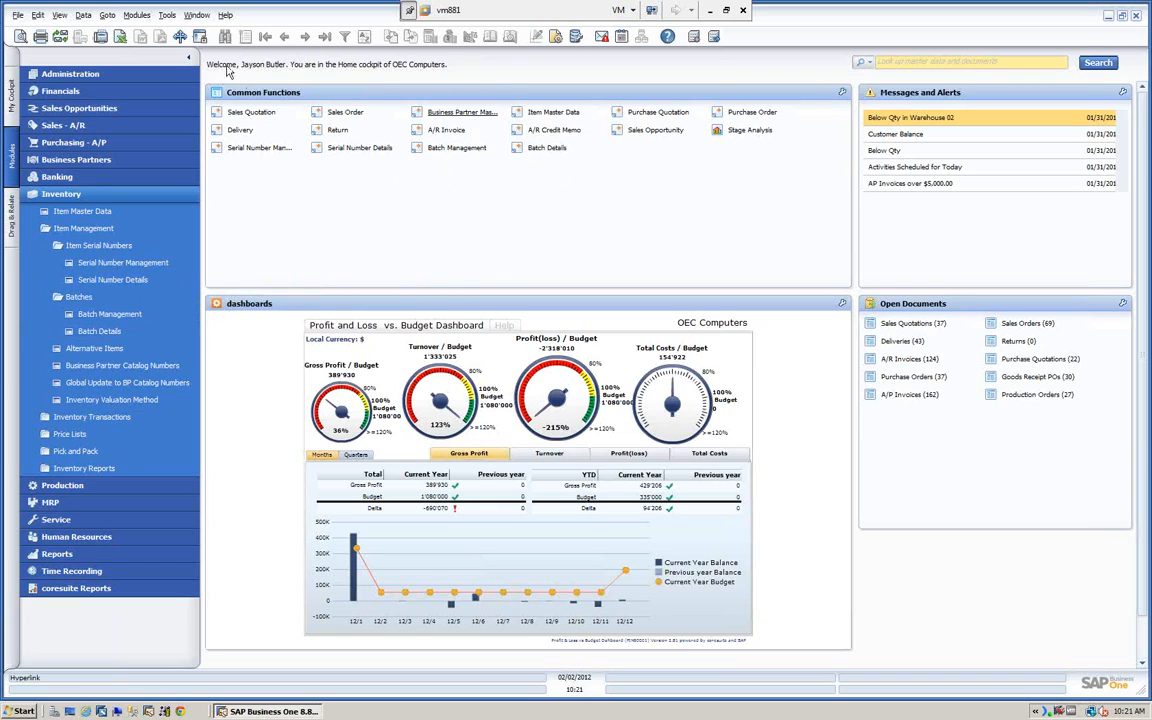
pyautogui.click(72, 196)
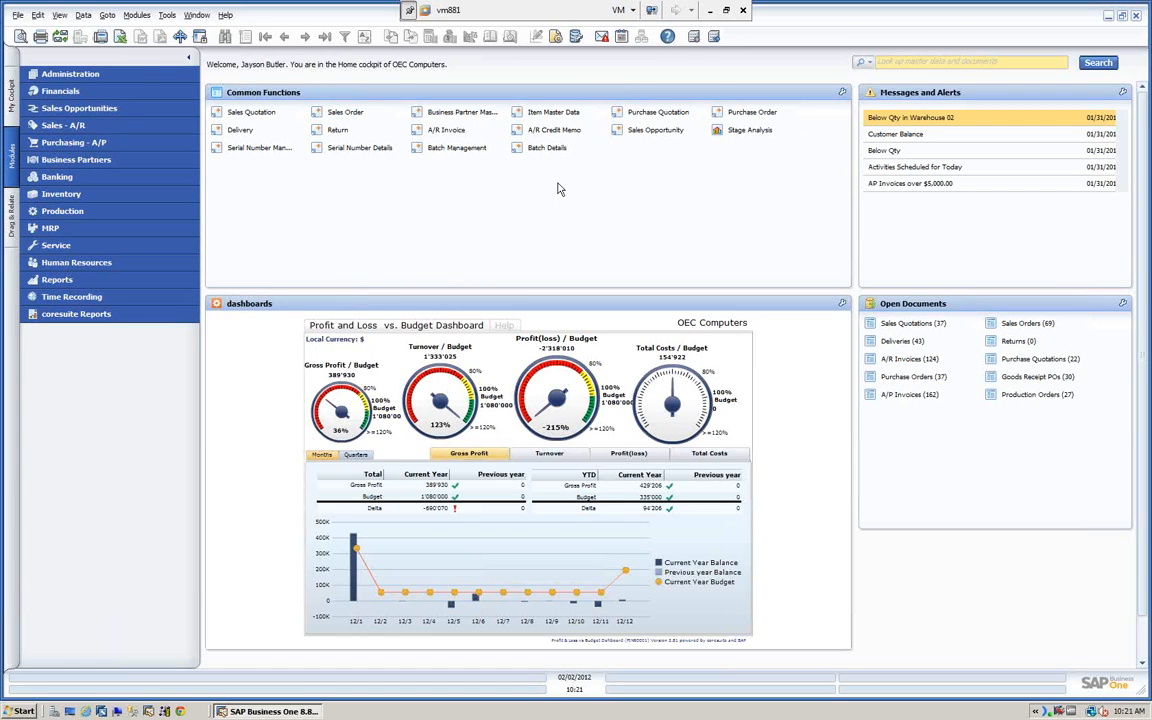
# Step: Open Serial Number Management from the Common Functions and set its operation to Complete
pyautogui.click(245, 149)
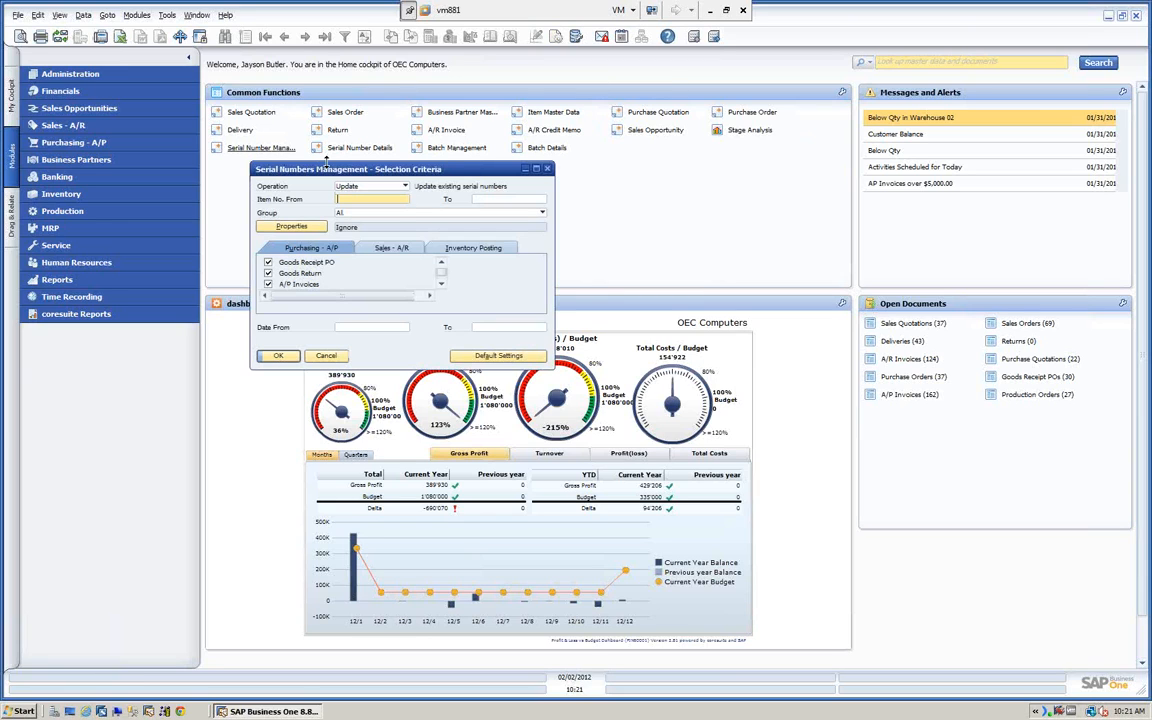
pyautogui.moveTo(332, 166); pyautogui.dragTo(387, 180)
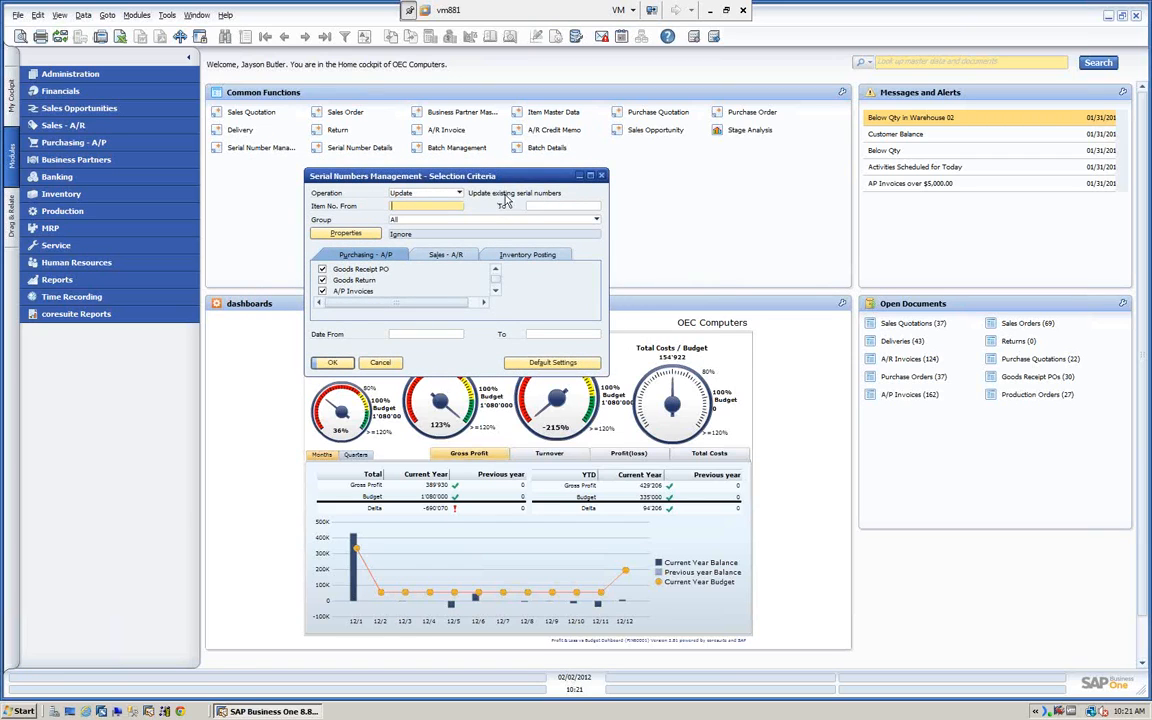
pyautogui.click(459, 195)
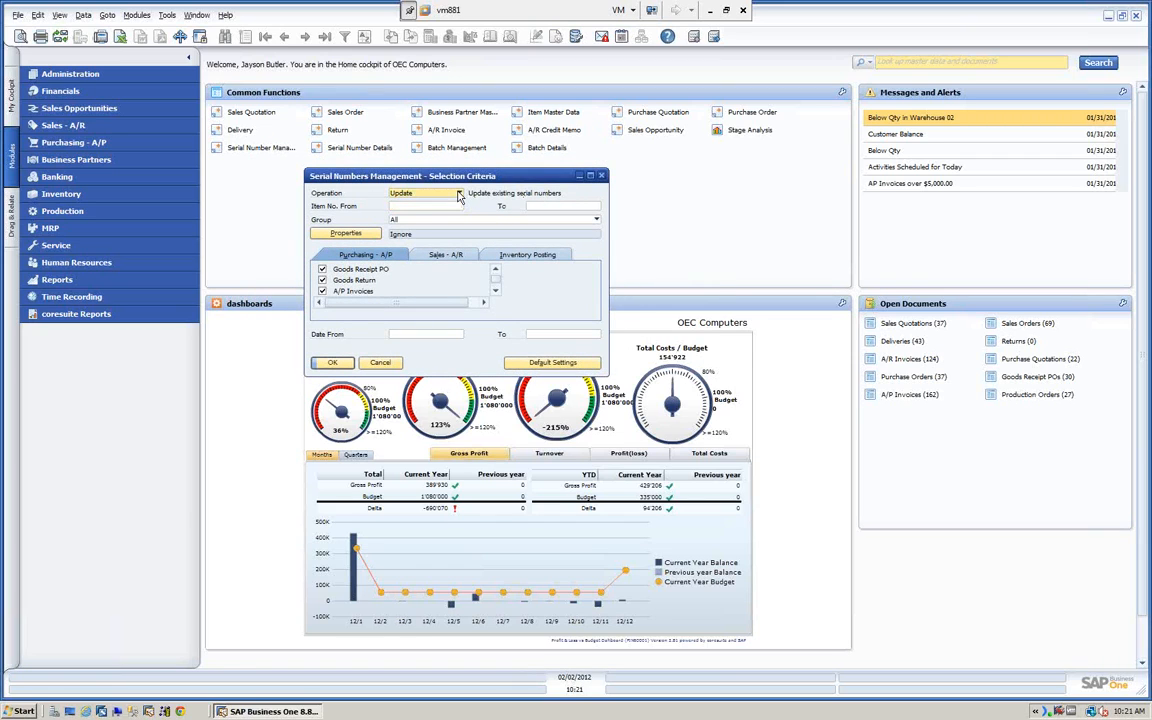
pyautogui.click(459, 195)
pyautogui.click(405, 208)
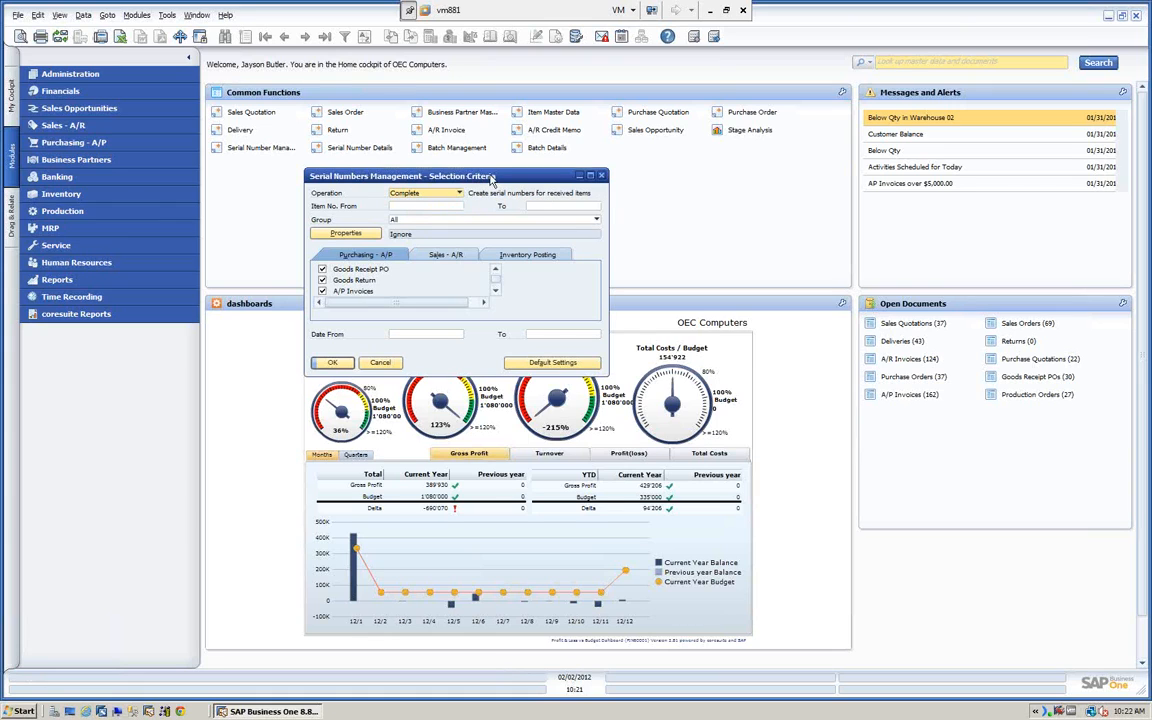
# Step: Enlarge the Serial Numbers Management selection criteria window and switch the operation back to Update
pyautogui.moveTo(490, 178); pyautogui.dragTo(433, 182)
pyautogui.moveTo(547, 377); pyautogui.dragTo(781, 517)
pyautogui.click(402, 199)
pyautogui.click(345, 215)
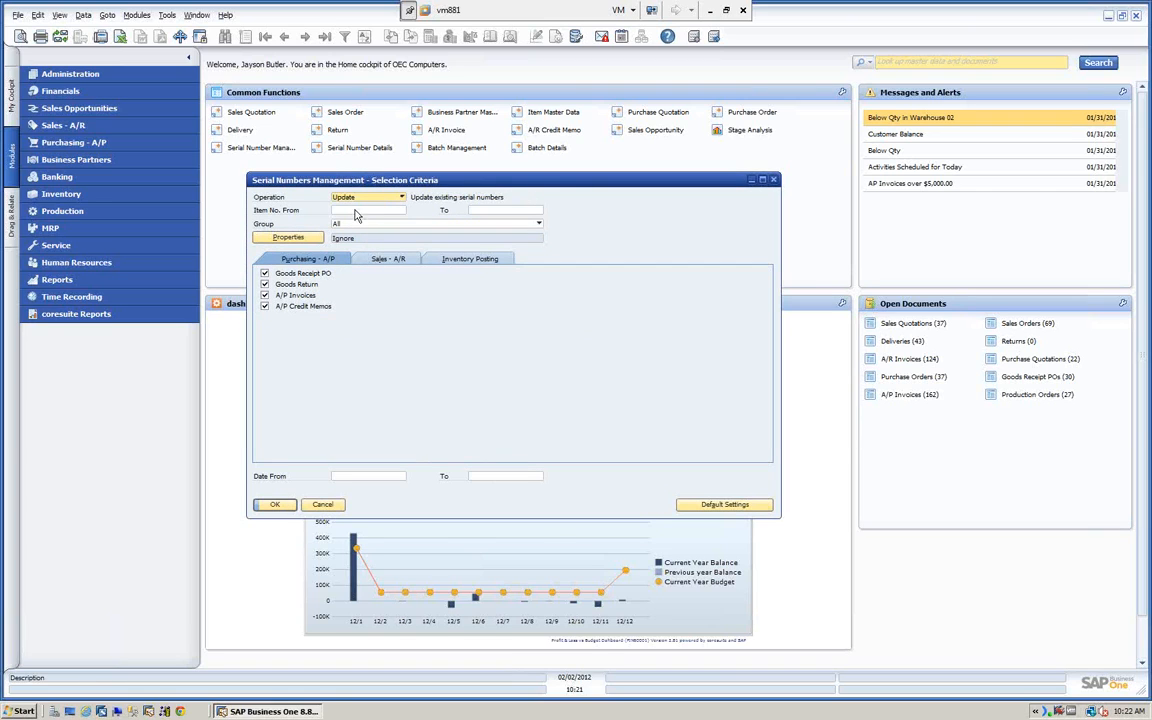
# Step: Limit the serial number selection to item S10000 by entering it as both the start and end of the item range
pyautogui.click(336, 211)
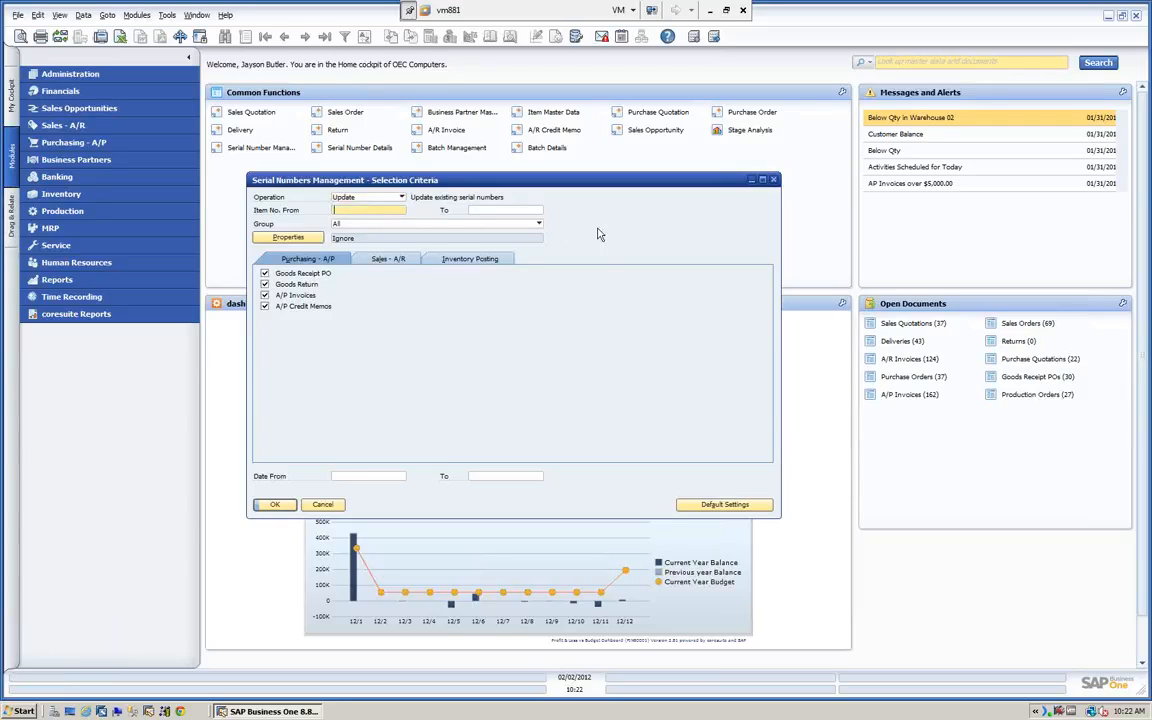
pyautogui.write('S10000')
pyautogui.press('Tab')
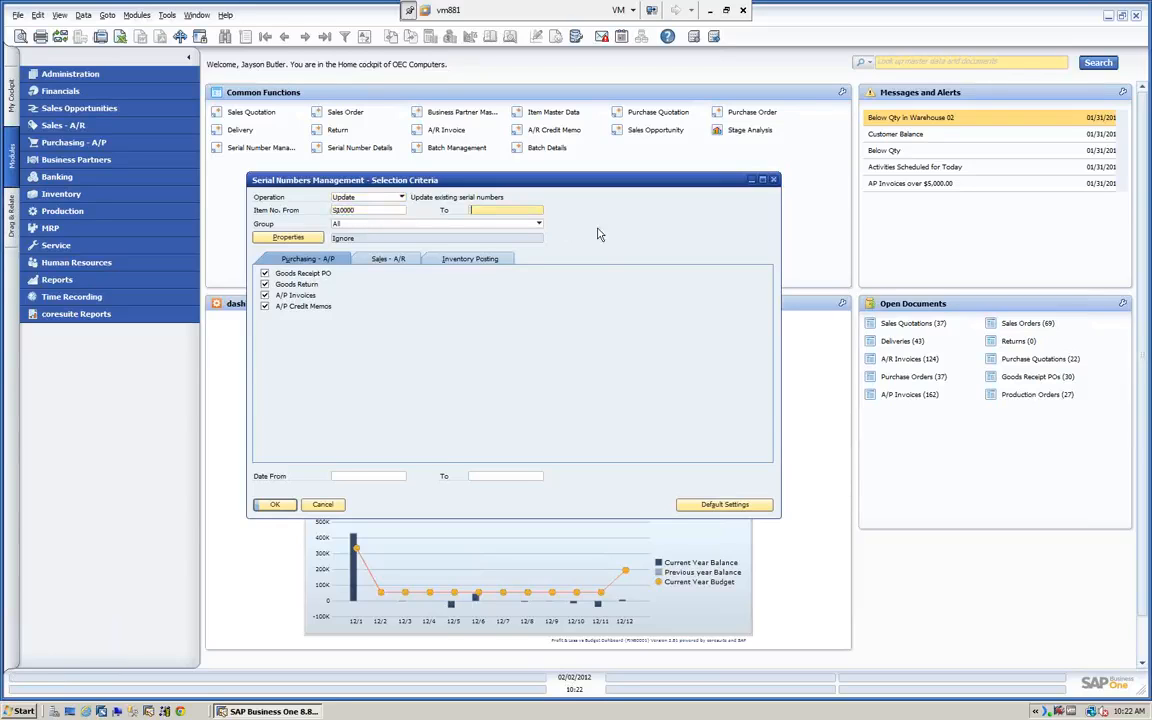
pyautogui.write('S10000')
pyautogui.press('Tab')
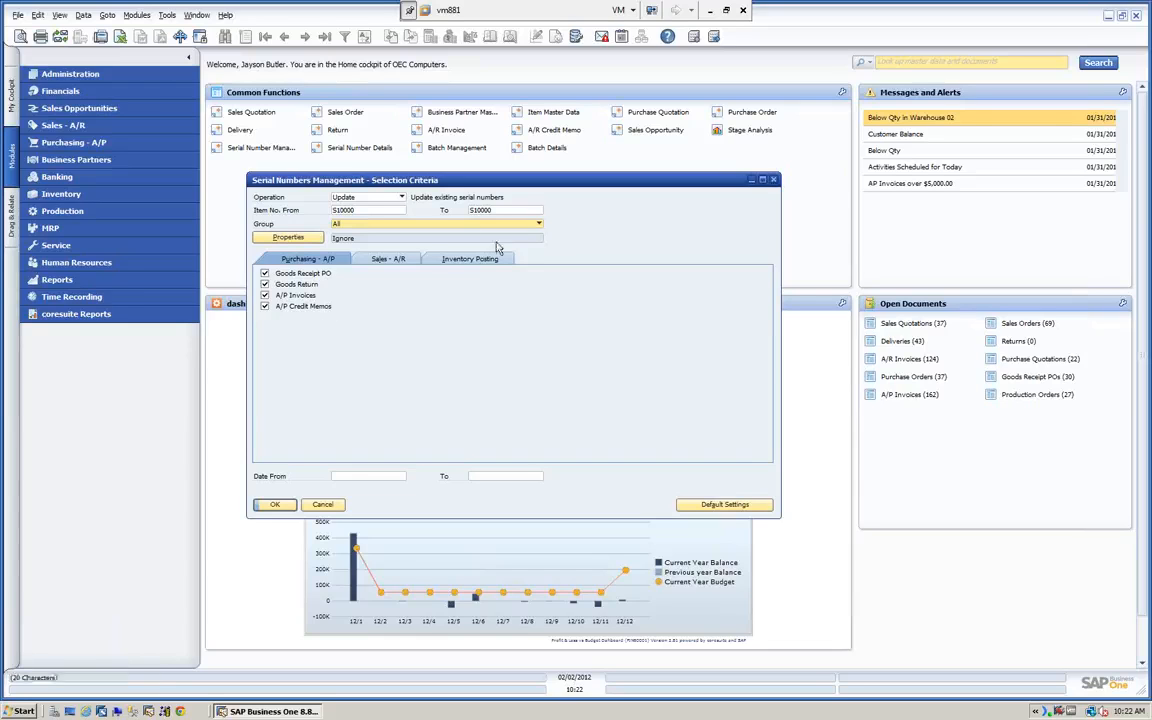
# Step: Review the Sales - A/R and Inventory Posting document types and the date range fields in the selection criteria
pyautogui.click(390, 260)
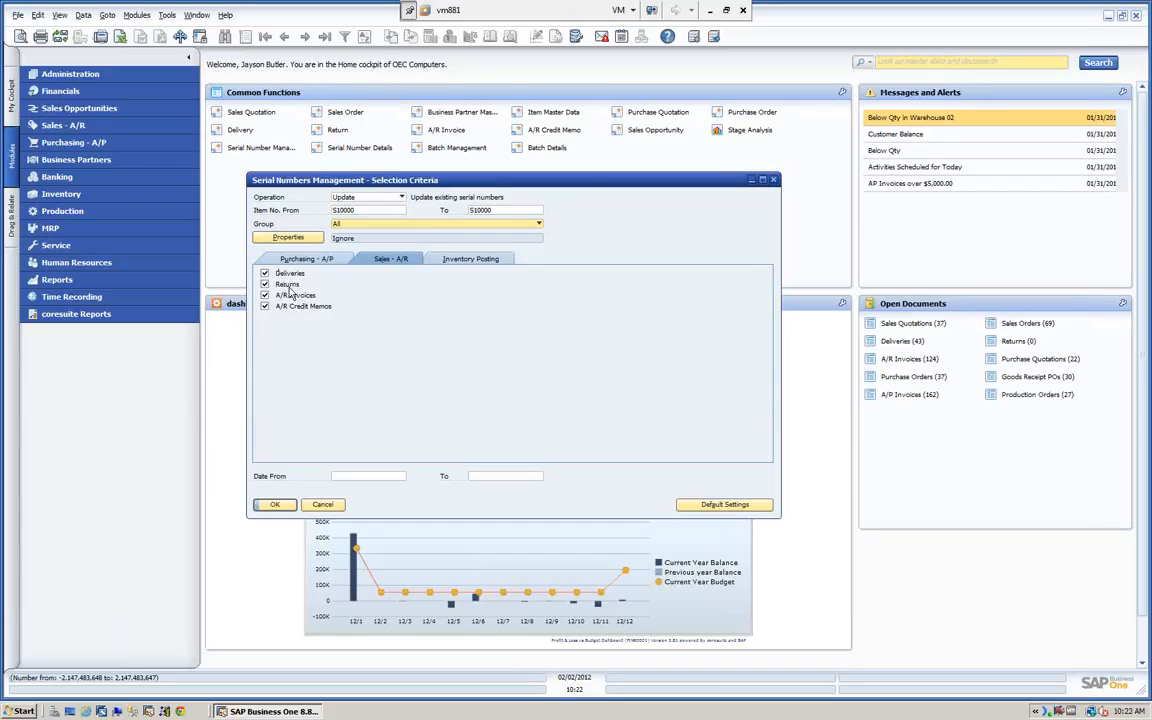
pyautogui.click(470, 260)
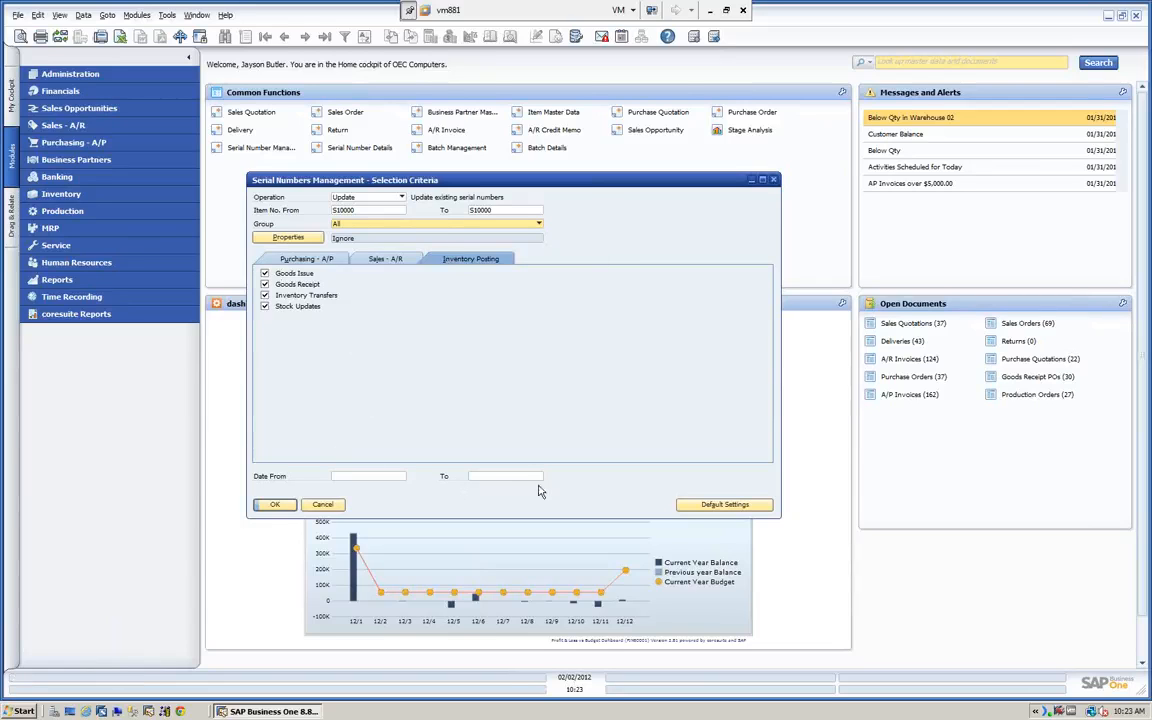
pyautogui.press('Tab')
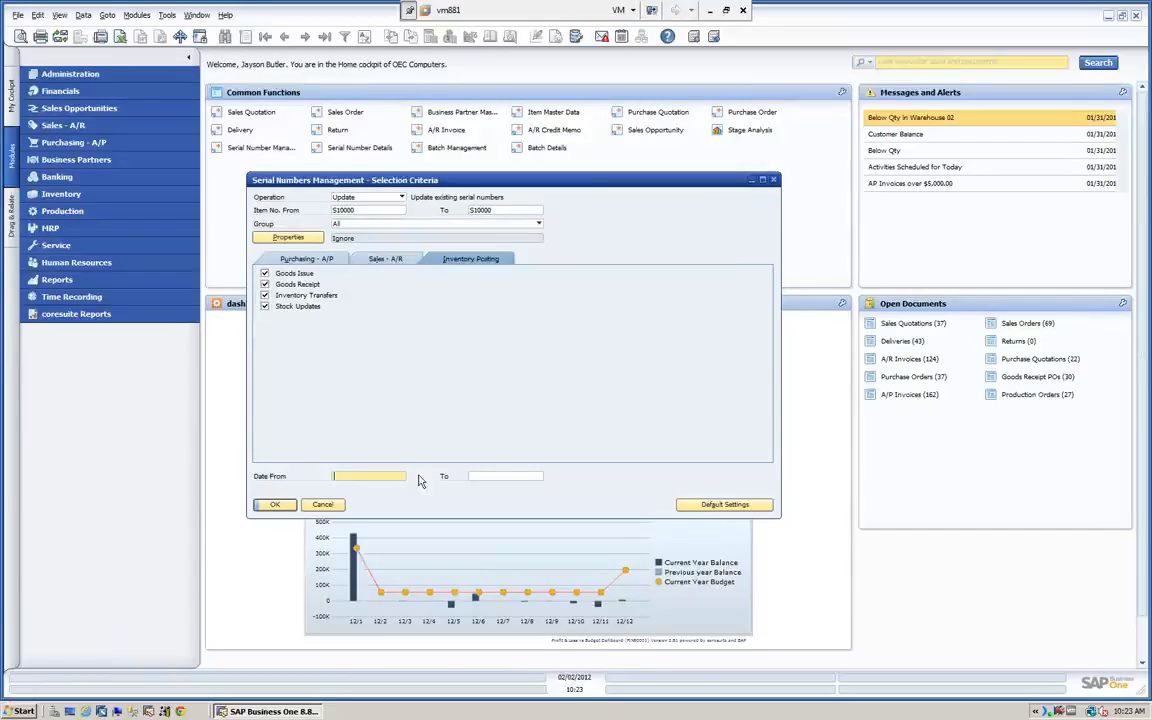
pyautogui.press('Tab')
pyautogui.click(352, 476)
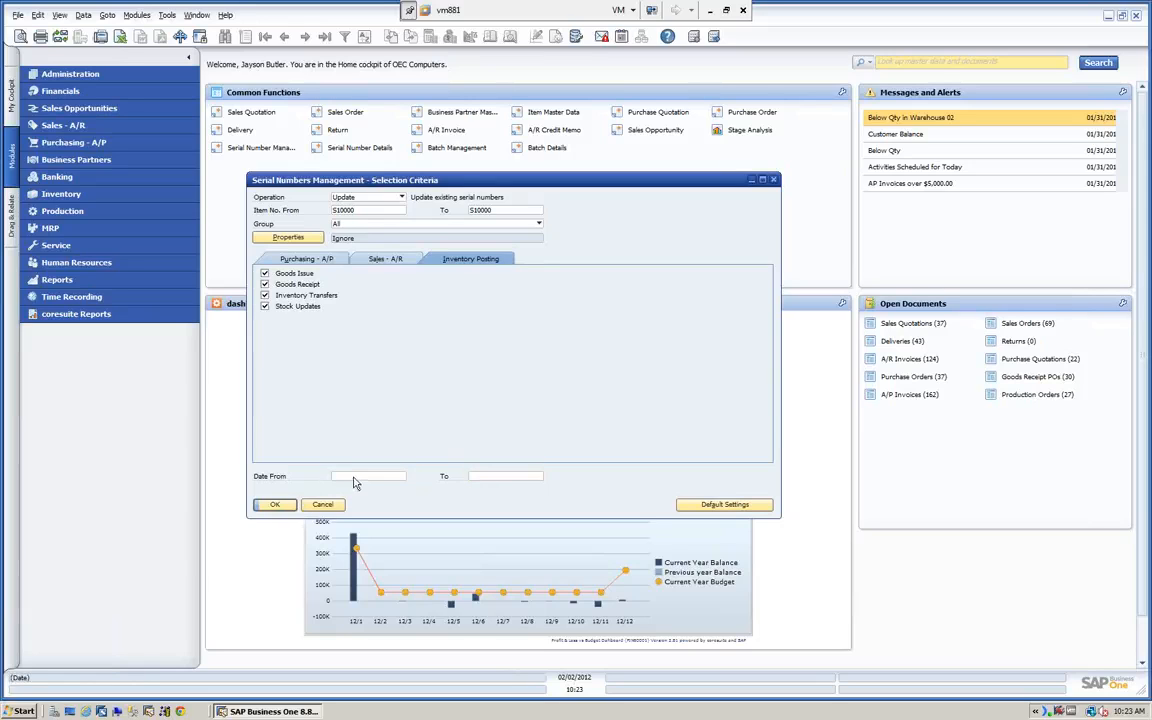
# Step: Run the serial number selection with a date range of 02/02/2012 to 02/02/2012 and enlarge the resulting update window
pyautogui.write('02/02/2012')
pyautogui.press('Tab')
pyautogui.write('02/02/2012')
pyautogui.press('Tab')
pyautogui.click(275, 505)
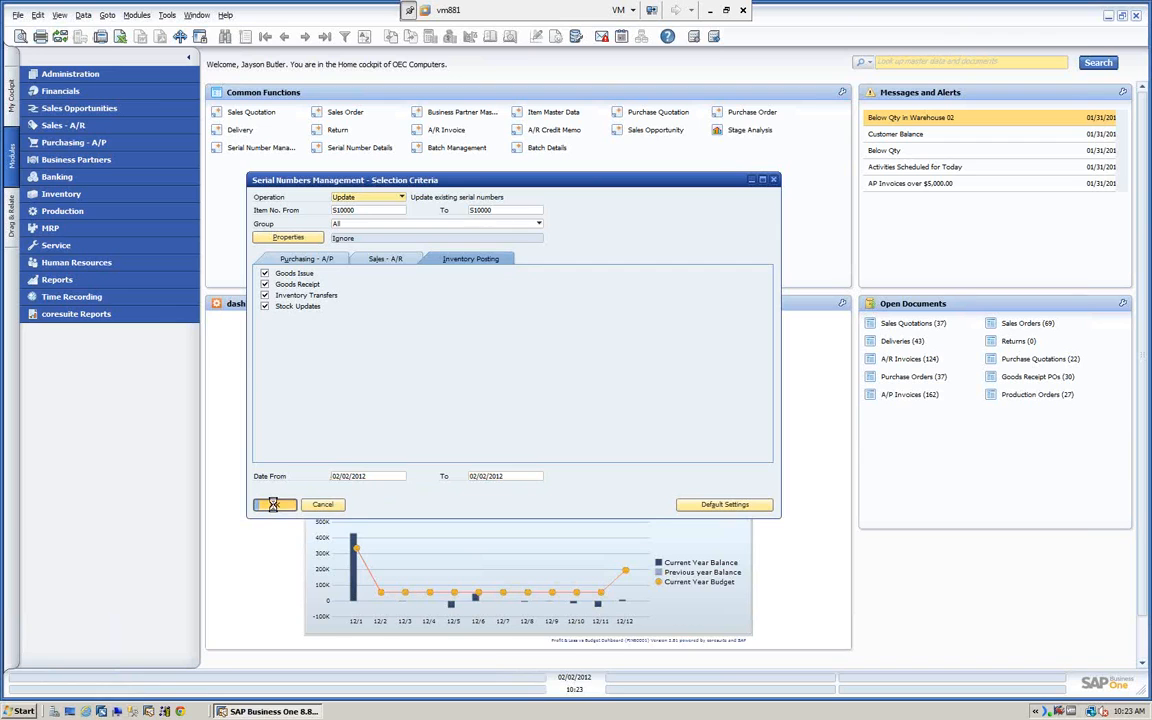
pyautogui.moveTo(489, 228); pyautogui.dragTo(352, 158)
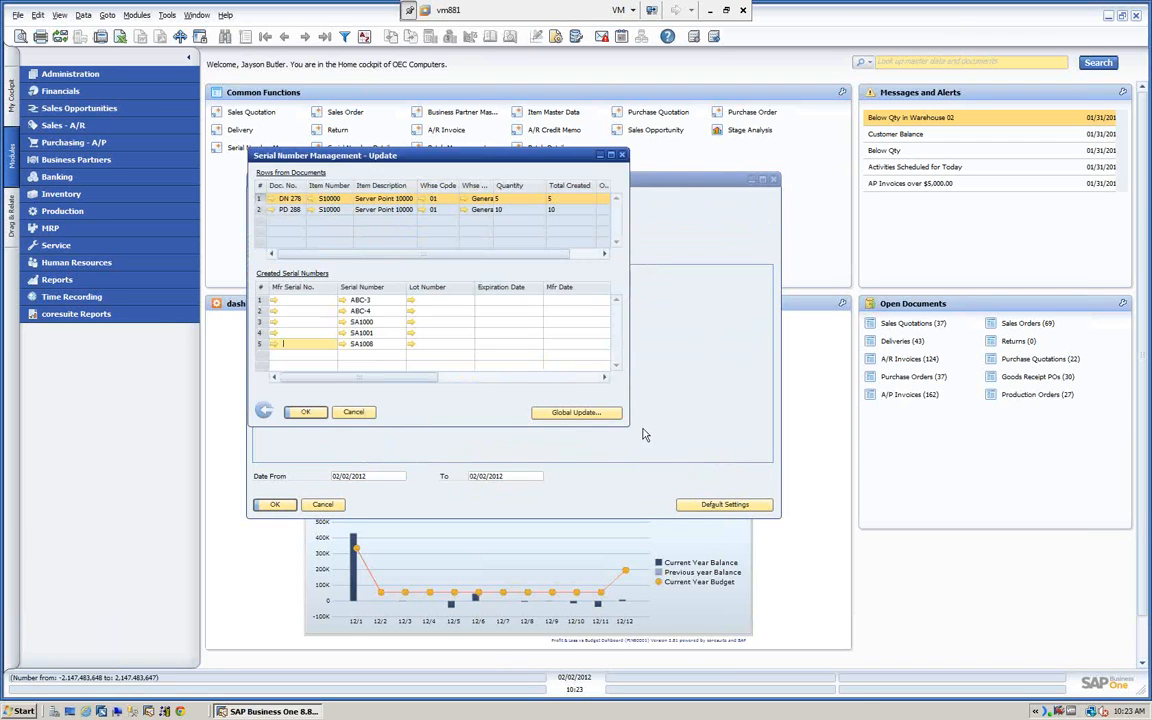
pyautogui.moveTo(627, 425); pyautogui.dragTo(790, 571)
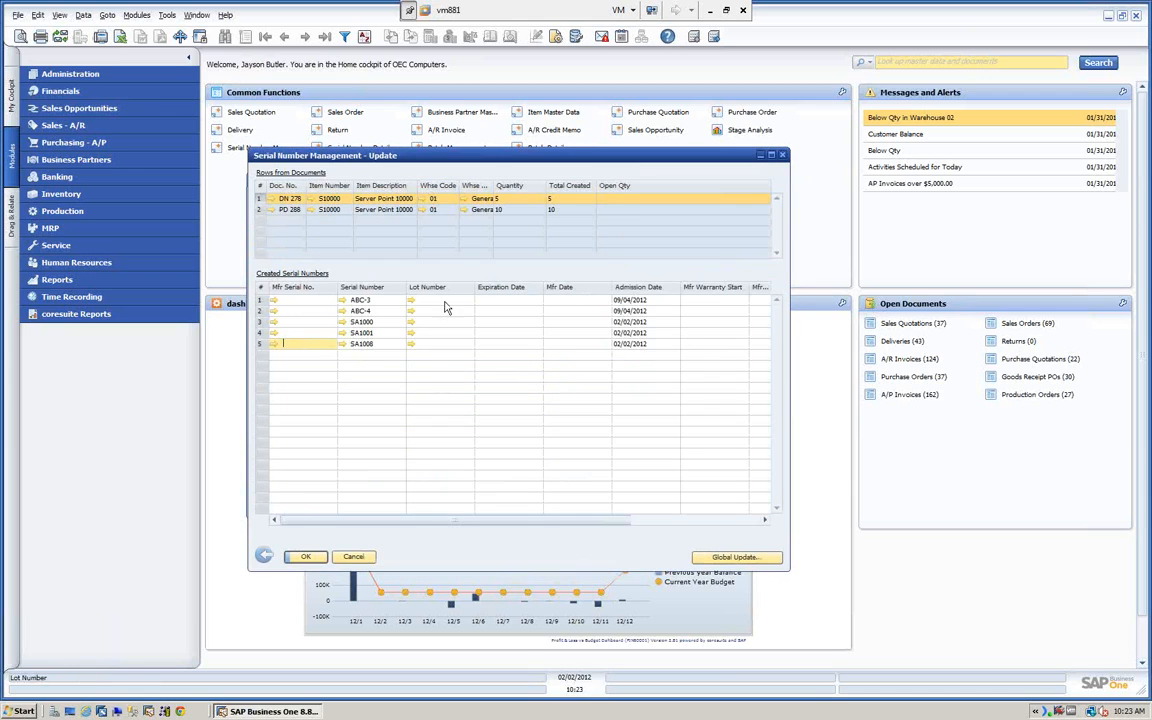
# Step: Examine the editable fields of the created serial numbers and the global update form, then close Serial Number Management without changes
pyautogui.click(306, 302)
pyautogui.click(302, 313)
pyautogui.click(302, 333)
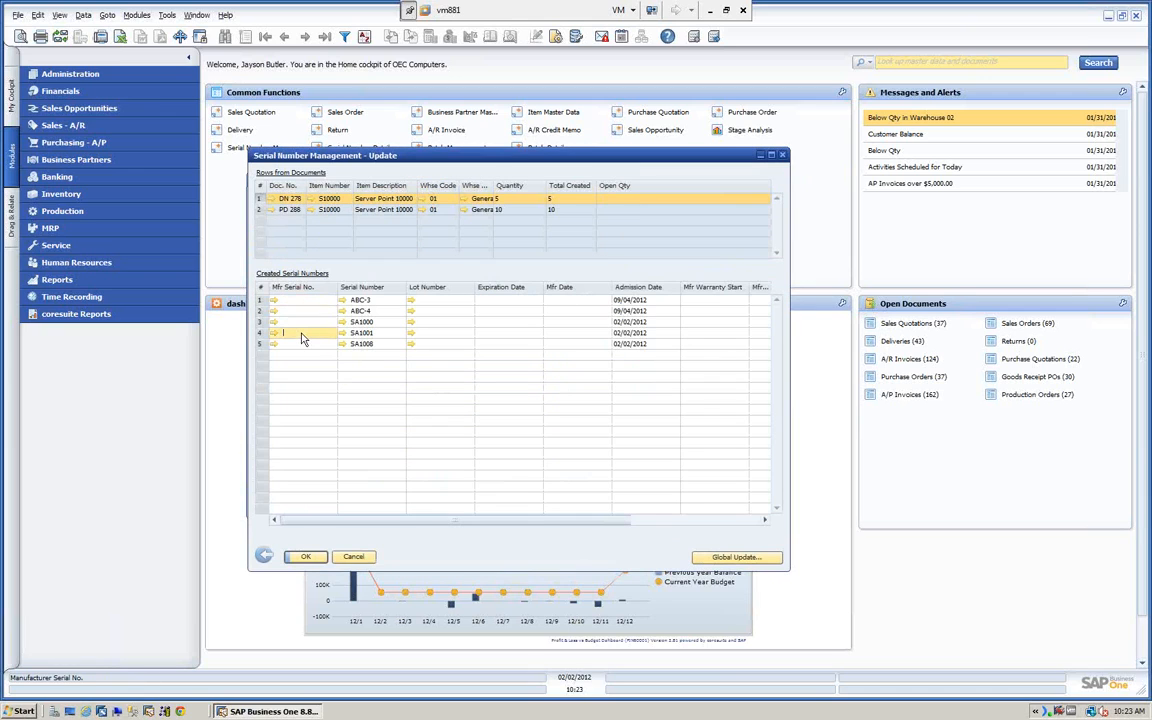
pyautogui.click(531, 311)
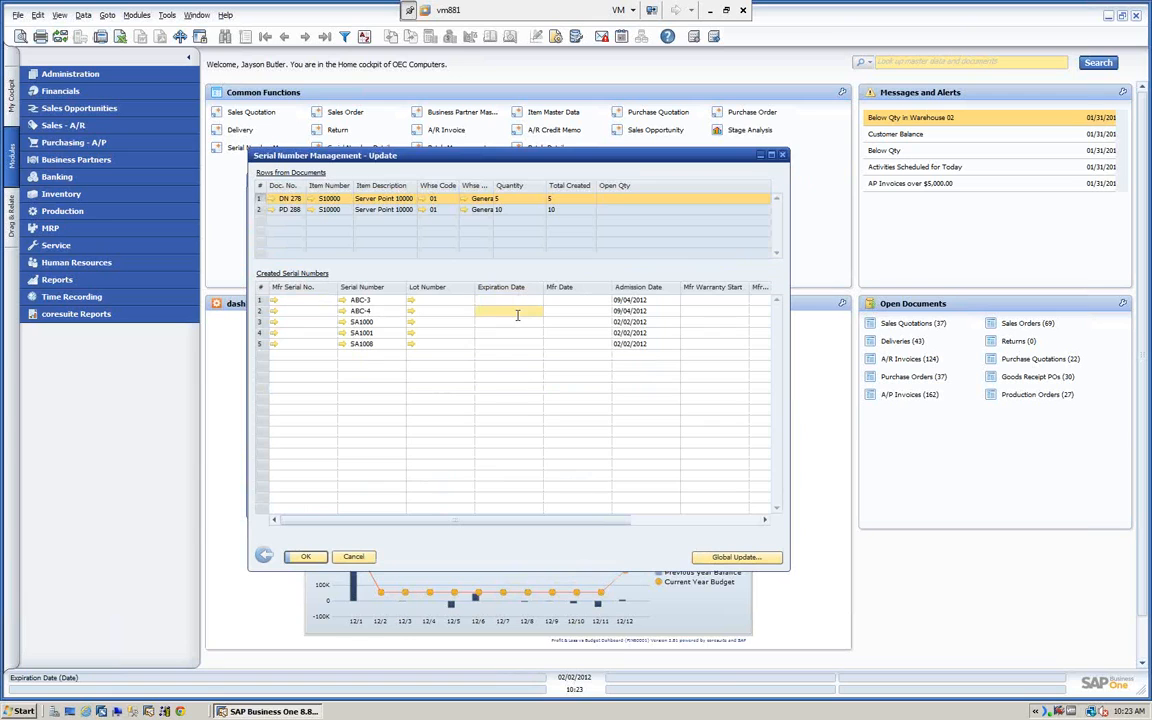
pyautogui.click(750, 557)
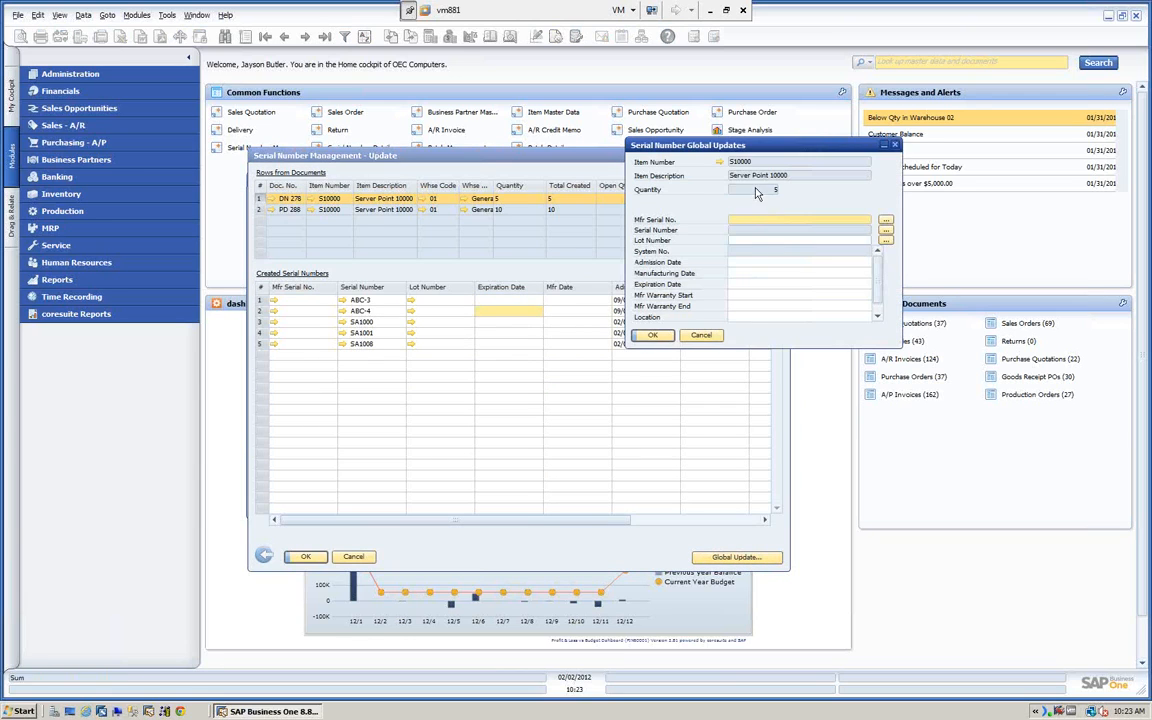
pyautogui.click(701, 335)
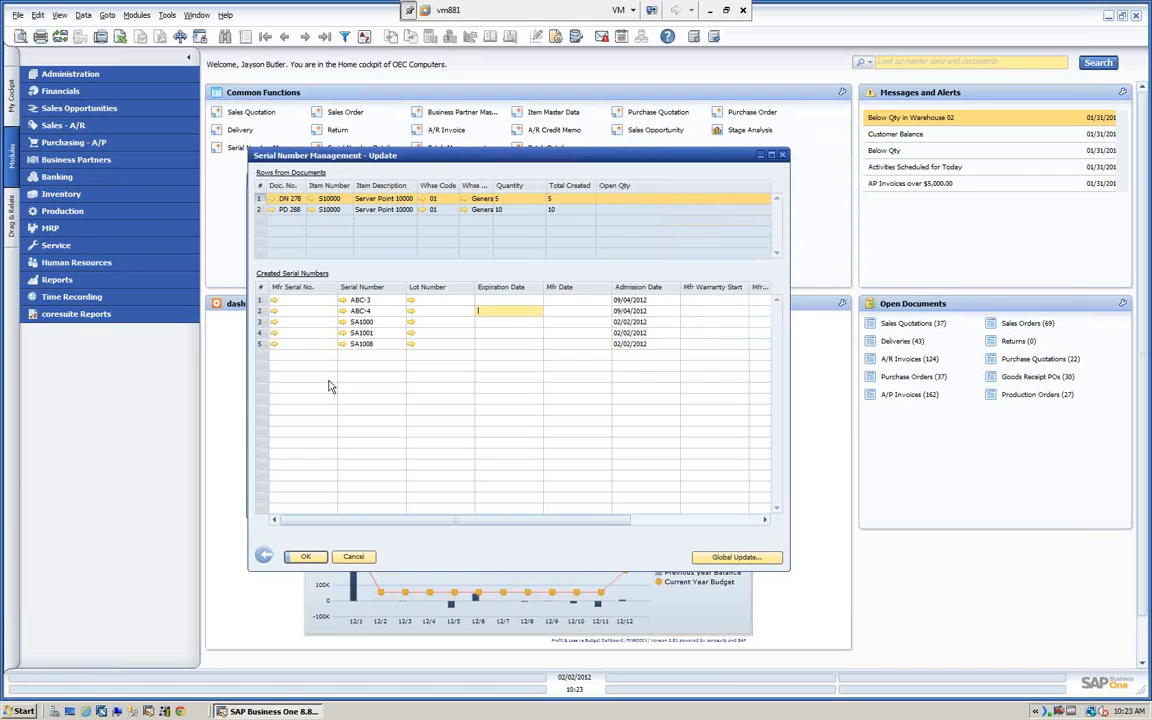
pyautogui.click(355, 558)
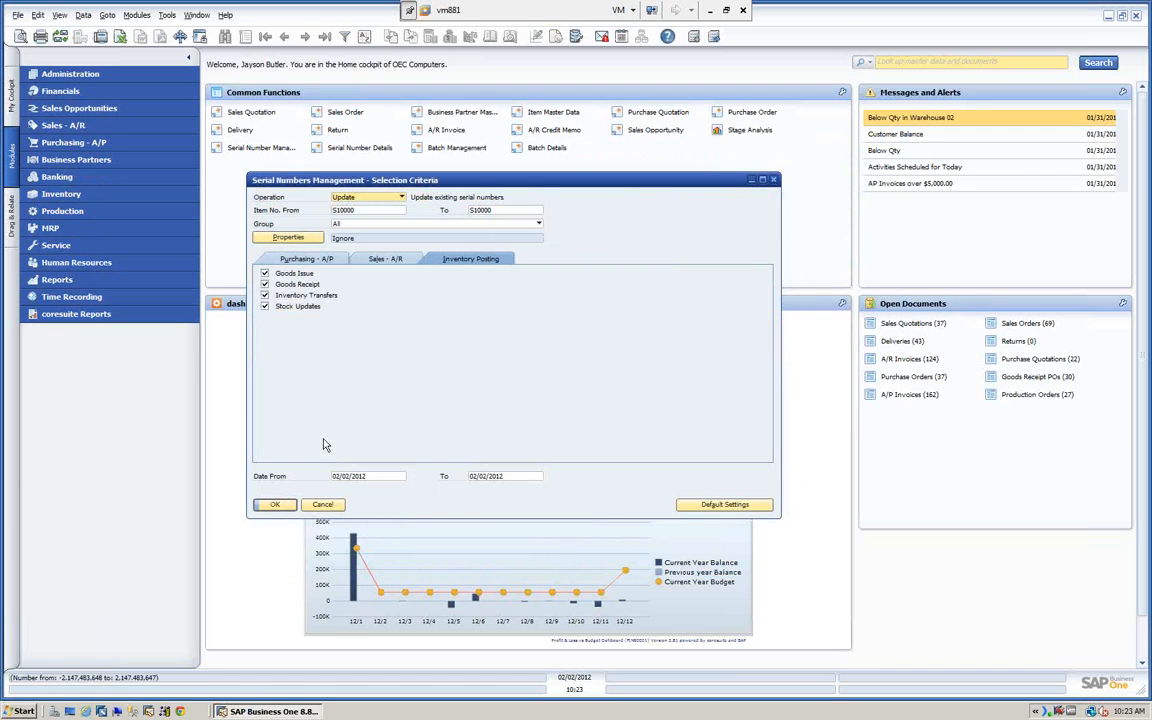
pyautogui.click(327, 510)
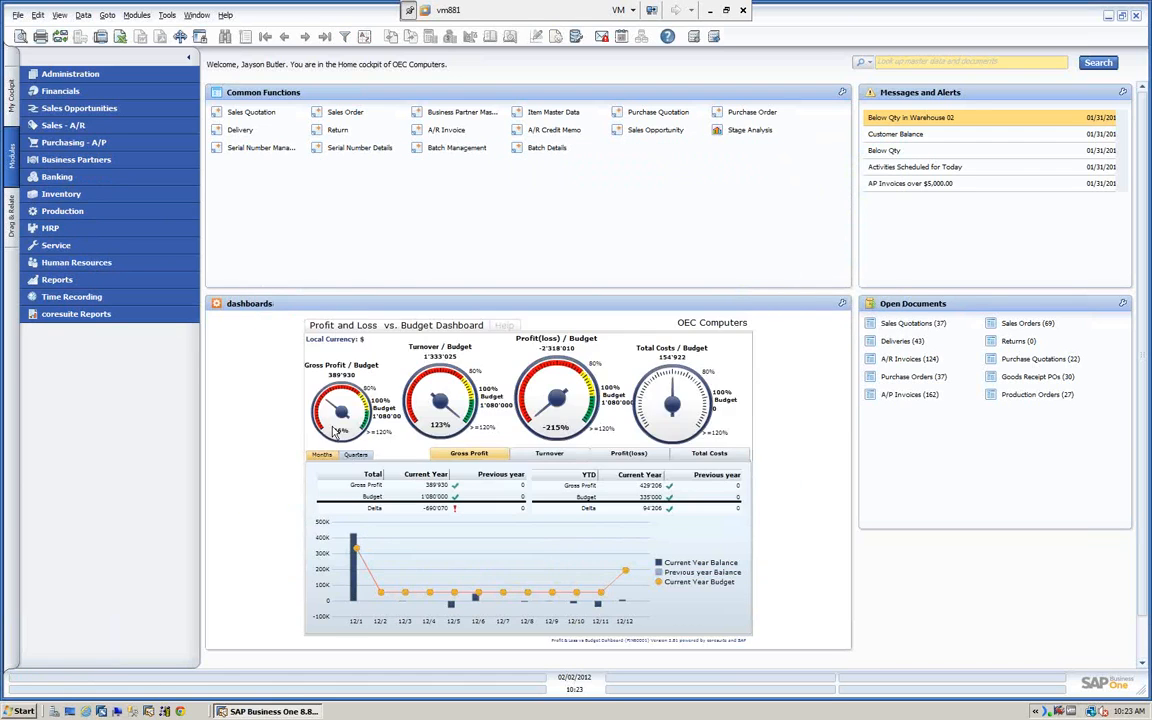
# Step: Find serial numbers starting with "sa" in Serial Number Details, view the record for SA1003, and close it
pyautogui.click(345, 150)
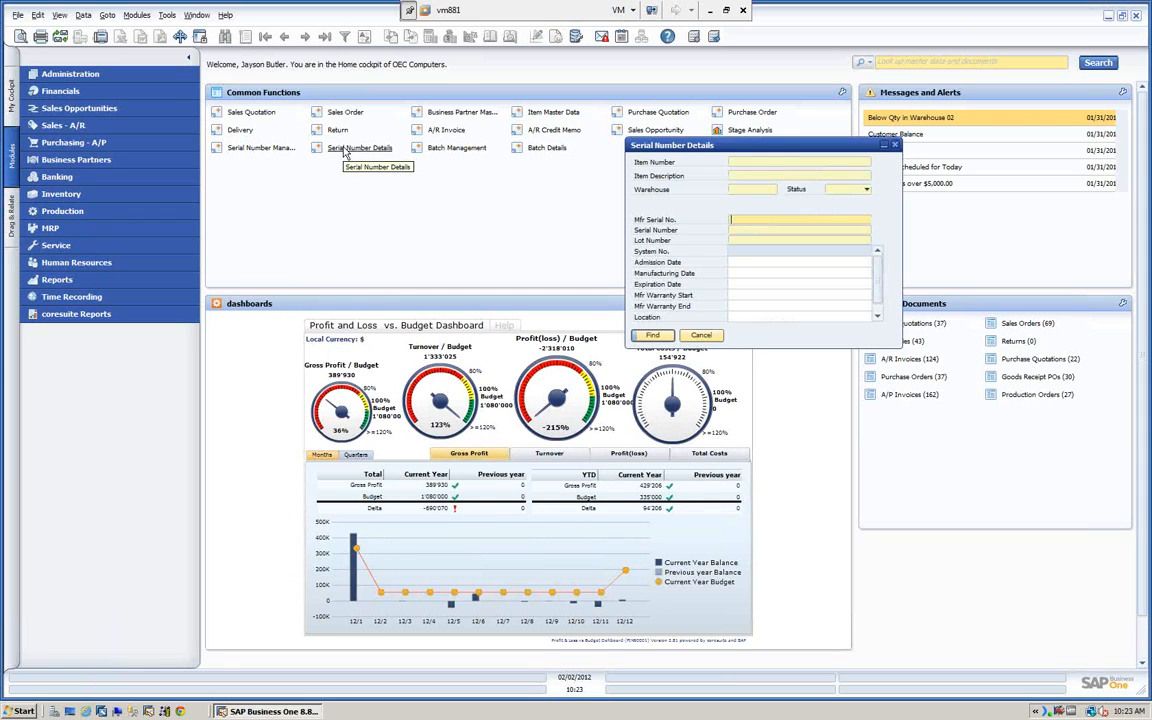
pyautogui.moveTo(762, 150); pyautogui.dragTo(502, 180)
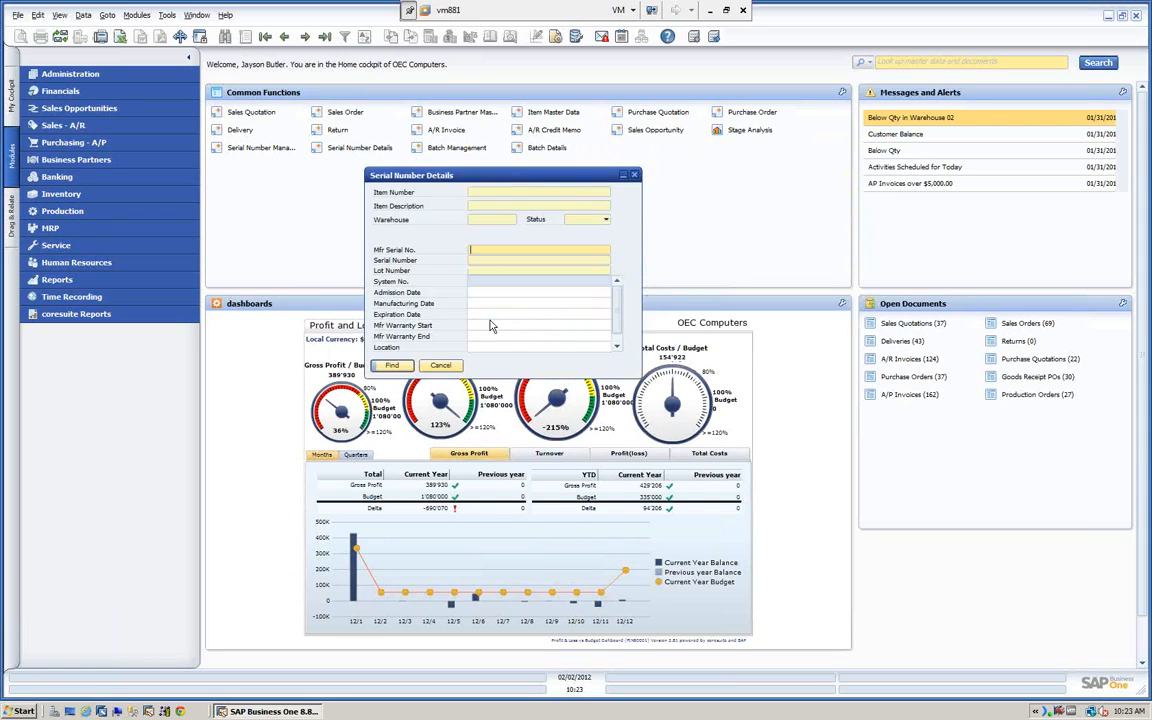
pyautogui.click(489, 259)
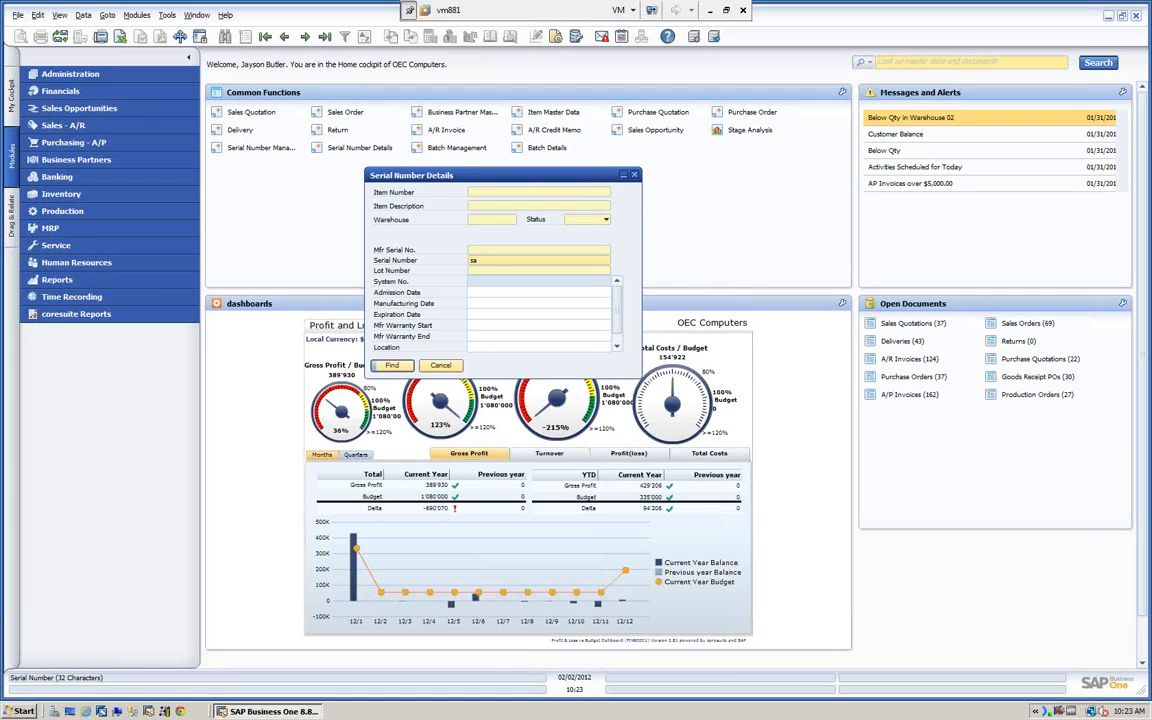
pyautogui.click(391, 365)
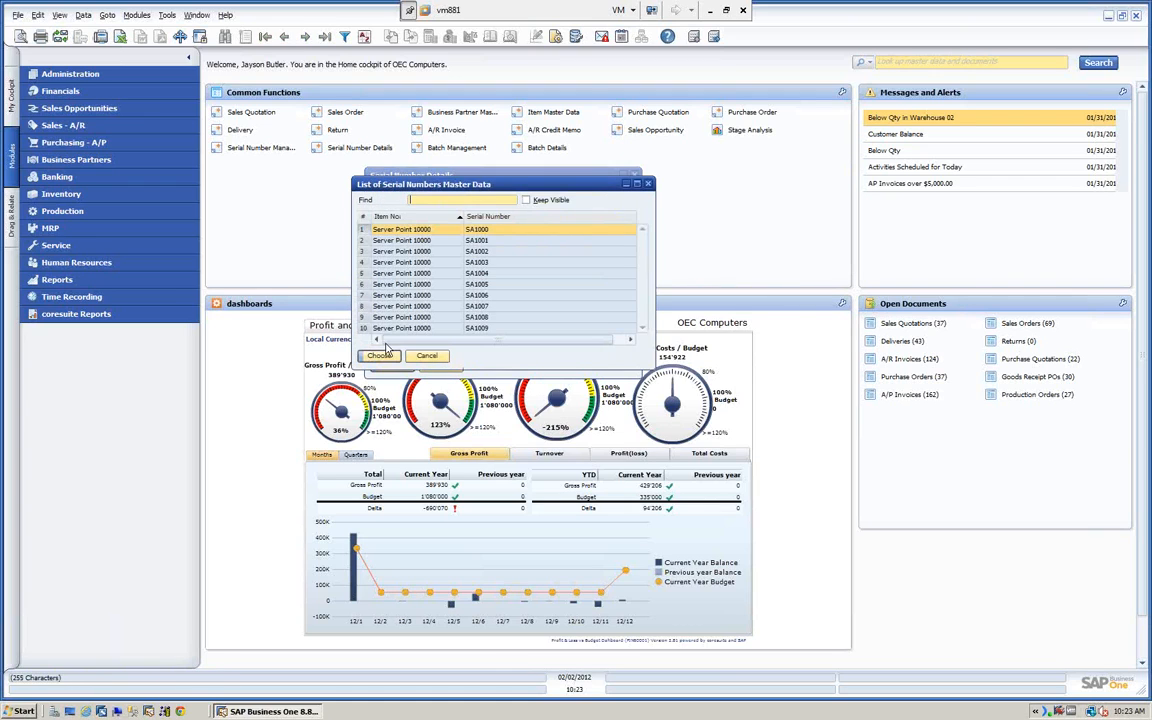
pyautogui.moveTo(457, 181); pyautogui.dragTo(364, 165)
pyautogui.doubleClick(300, 246)
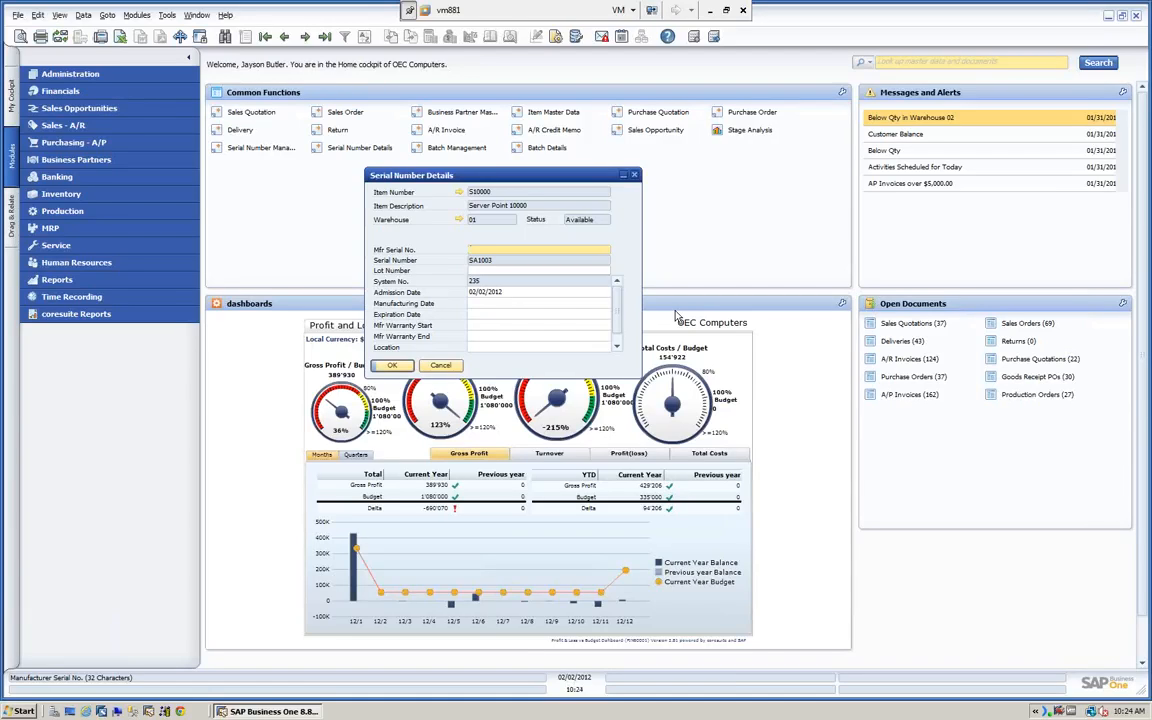
pyautogui.click(436, 368)
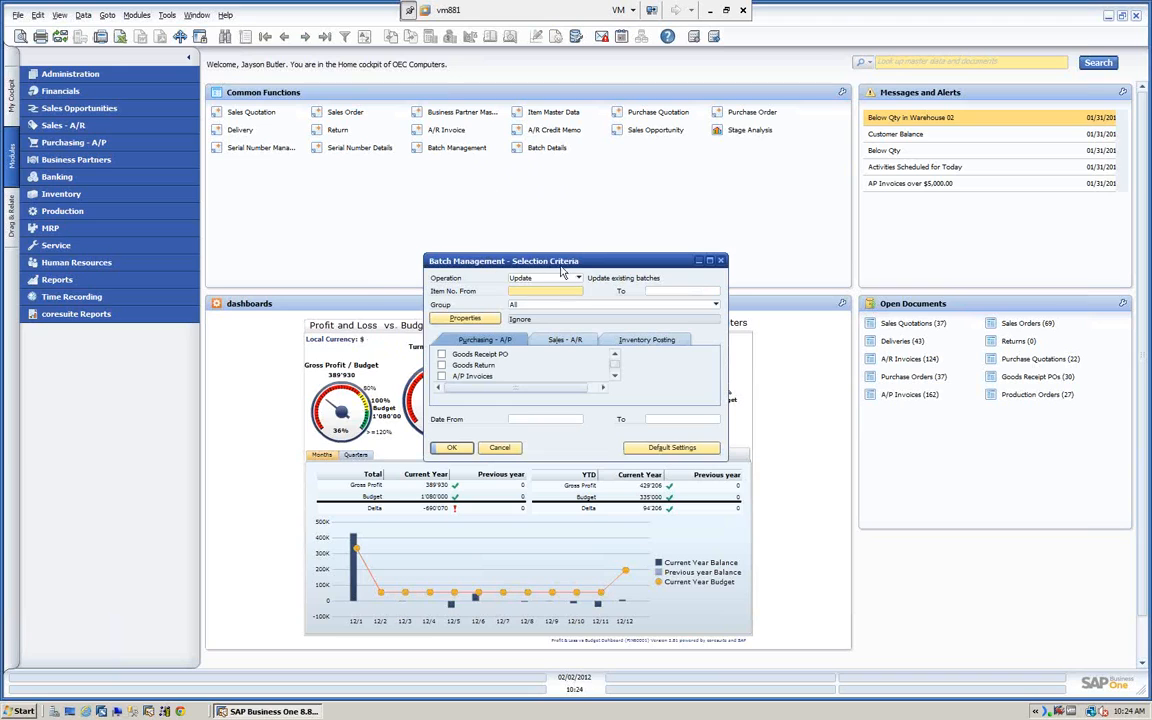
# Step: List existing batches for update in Batch Management from Goods Receipt PO documents dated 02/02/2012 to 02/02/2012
pyautogui.click(580, 278)
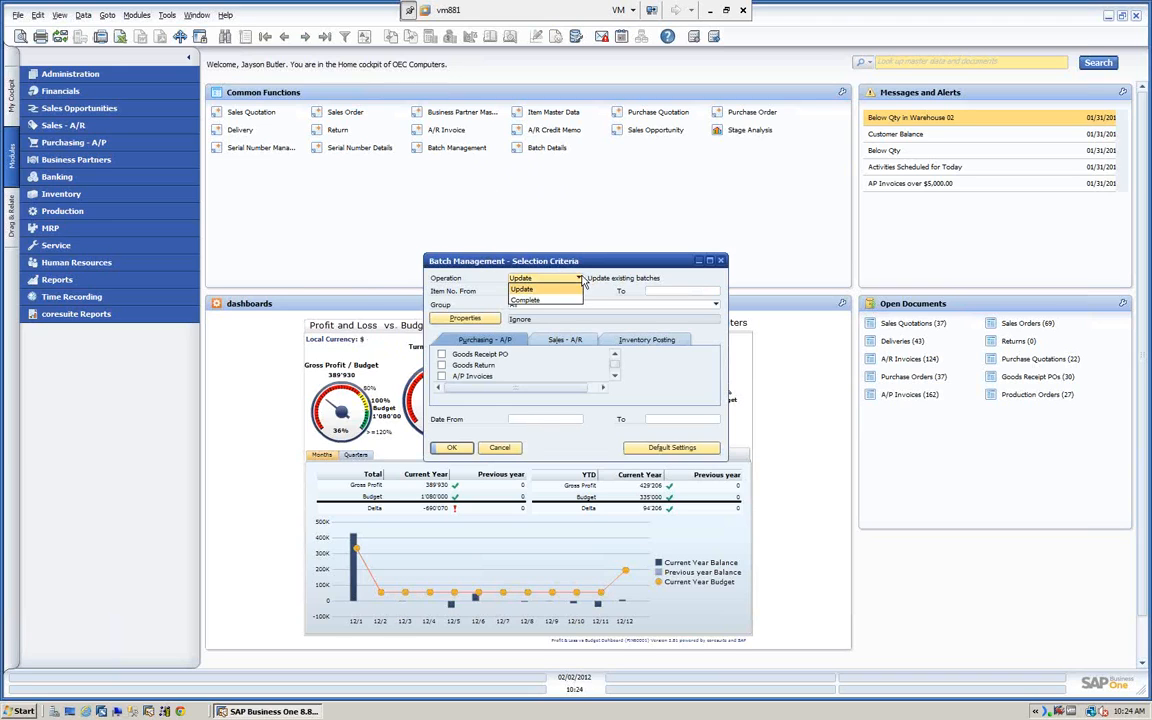
pyautogui.click(540, 298)
pyautogui.click(523, 291)
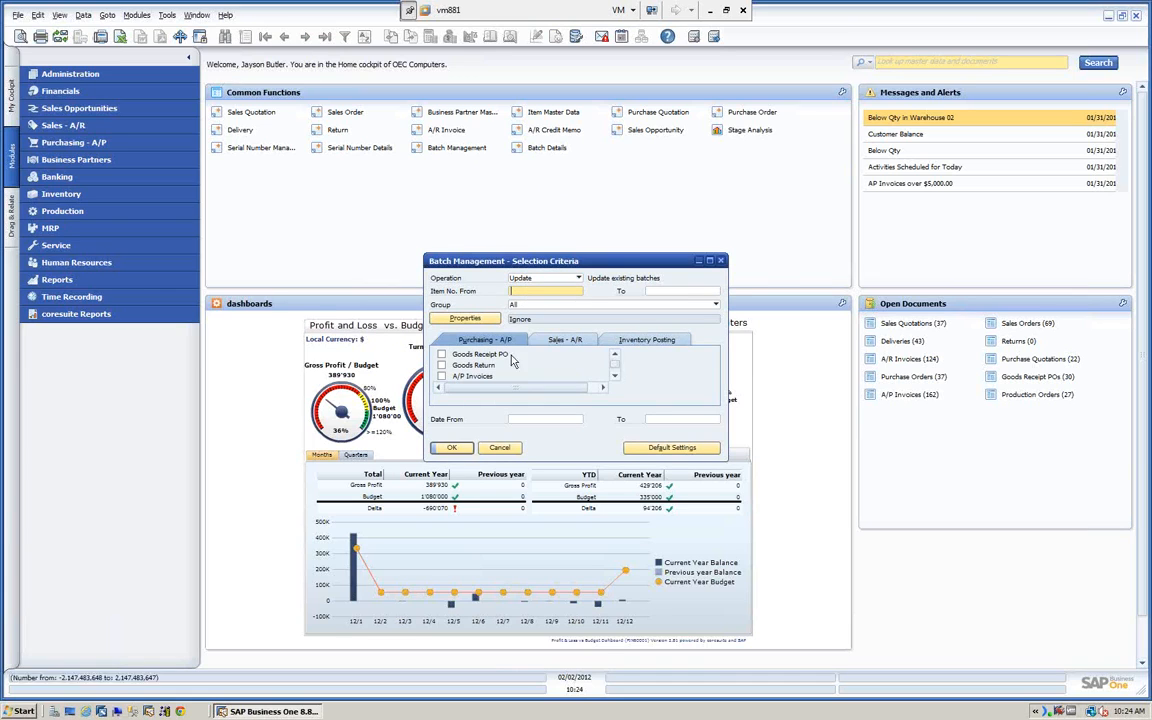
pyautogui.click(544, 419)
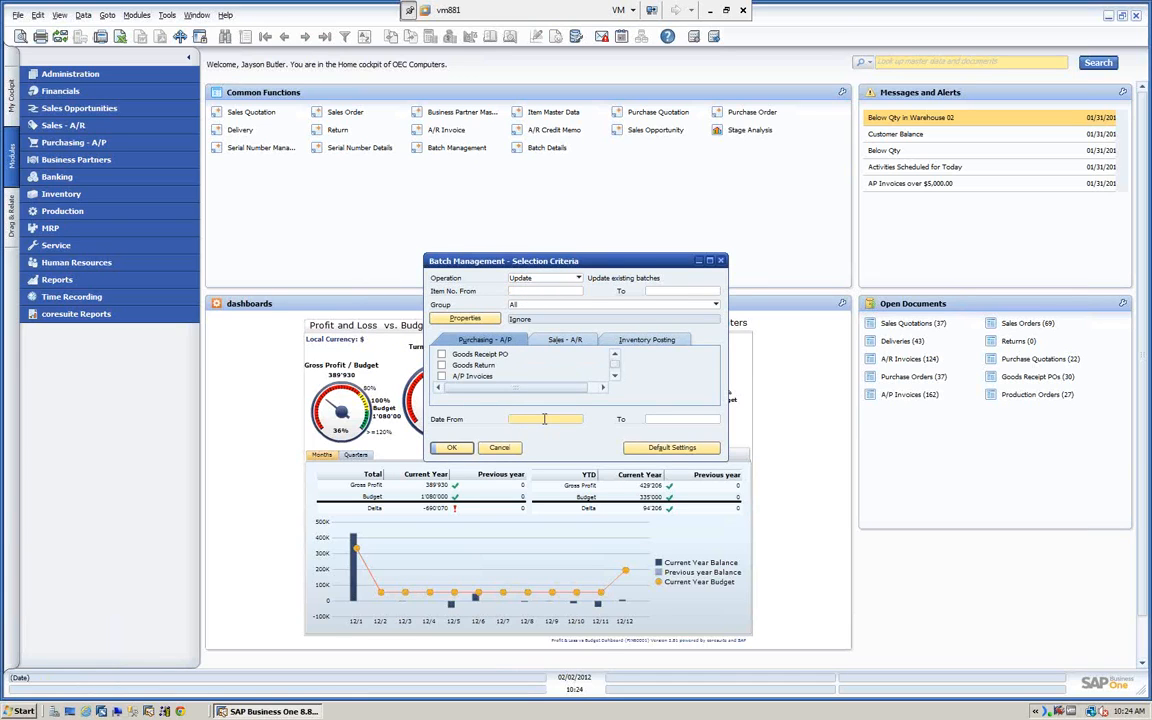
pyautogui.write('t')
pyautogui.press('Tab')
pyautogui.write('t')
pyautogui.press('Tab')
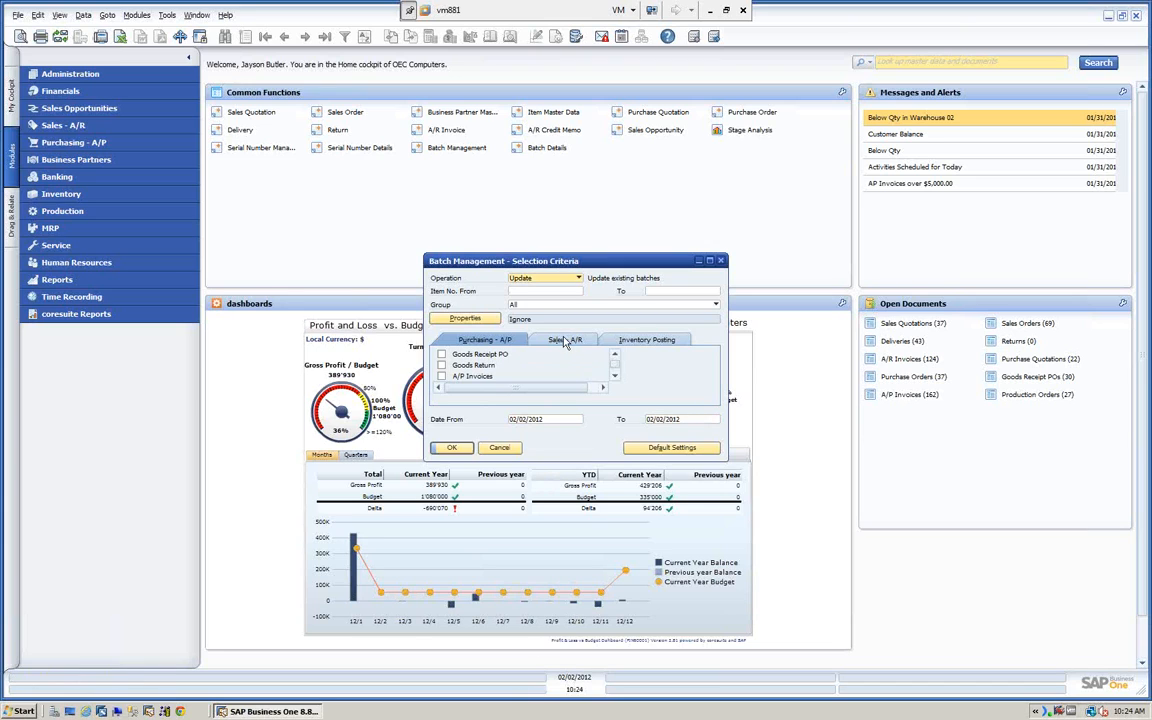
pyautogui.click(441, 355)
pyautogui.click(450, 448)
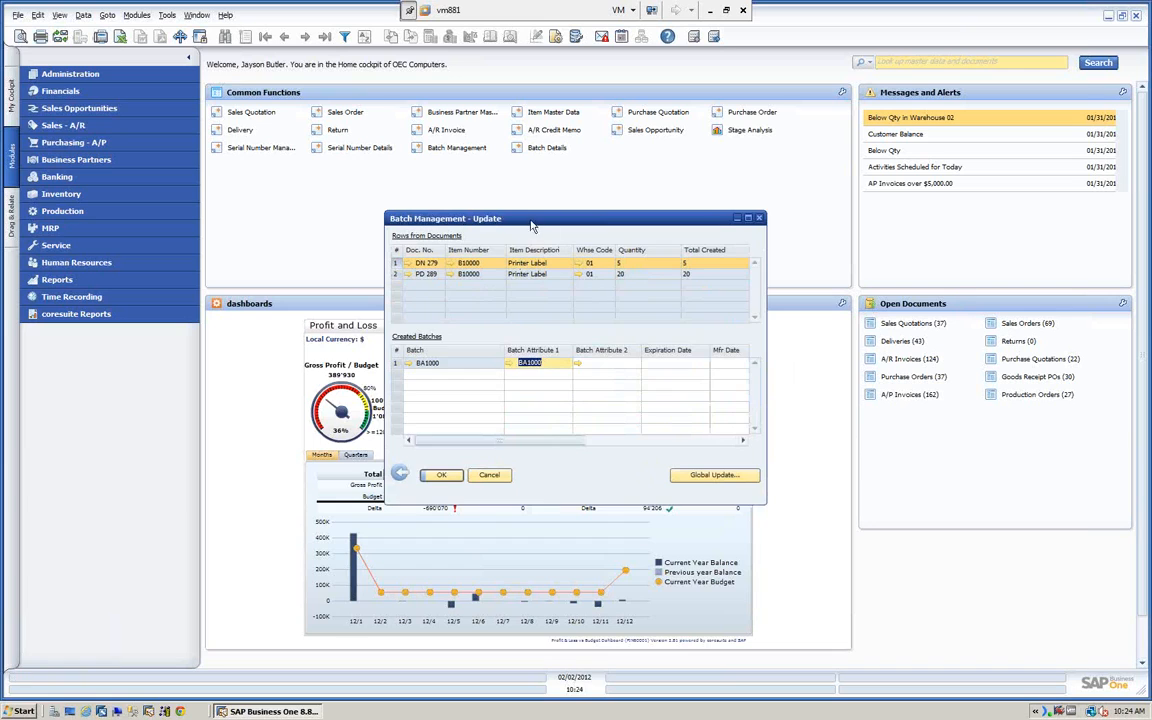
pyautogui.moveTo(532, 225); pyautogui.dragTo(472, 209)
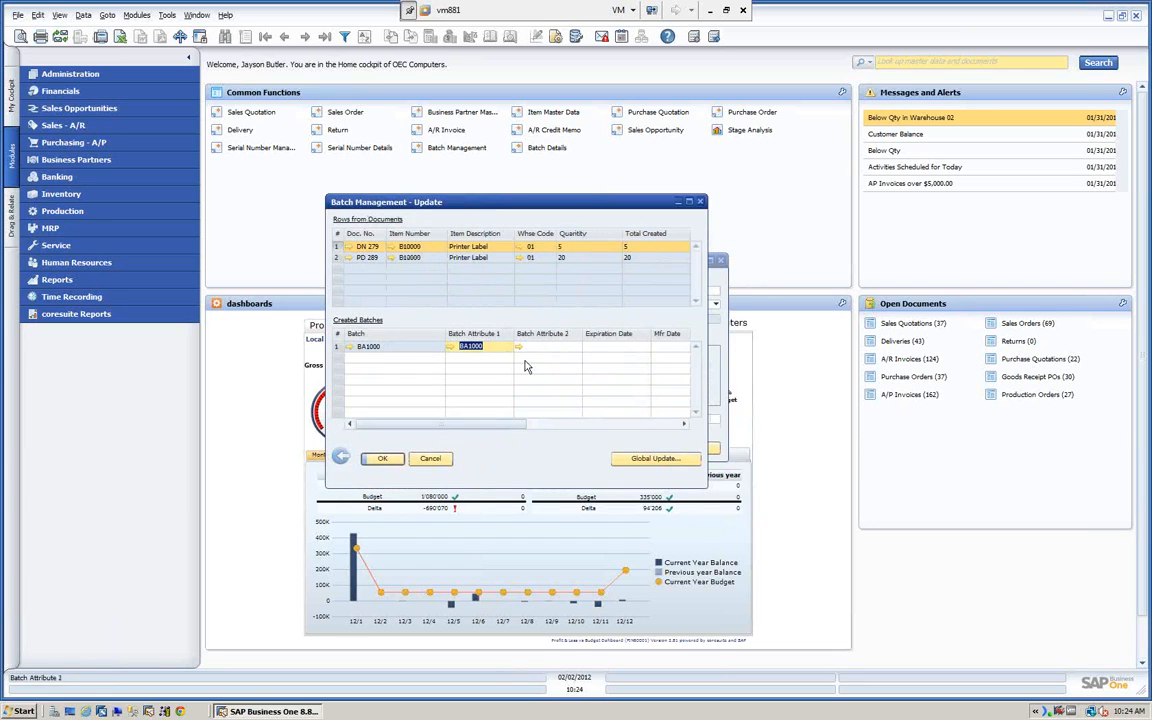
# Step: View the global batch update form for item B10000, then close Batch Management without changes
pyautogui.click(654, 458)
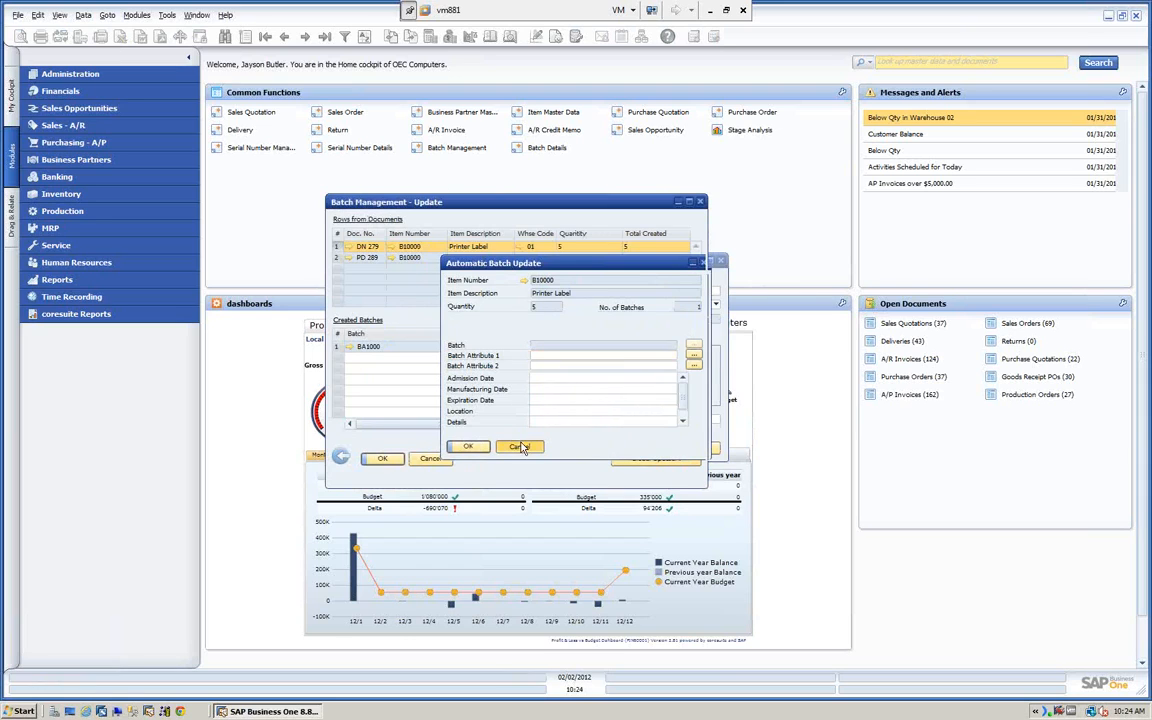
pyautogui.click(520, 447)
pyautogui.click(429, 458)
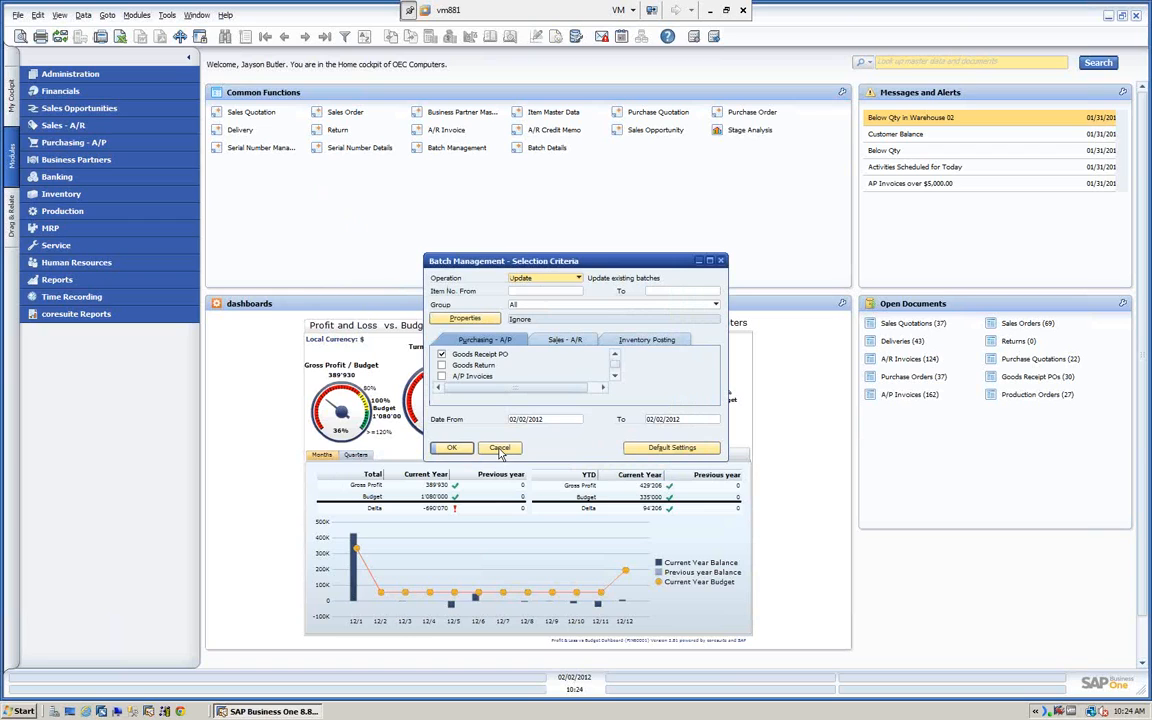
pyautogui.click(500, 448)
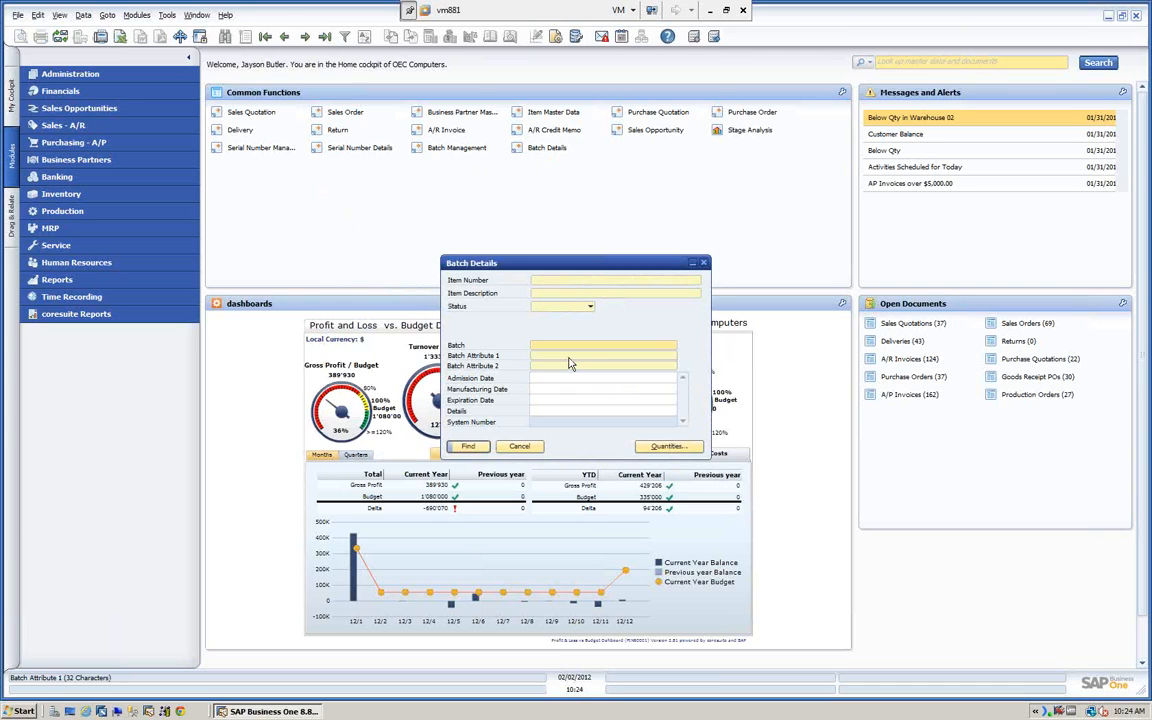
# Step: Find batch BA1000 in Batch Details, review its available status options, and close the record with its status set to Released
pyautogui.click(468, 446)
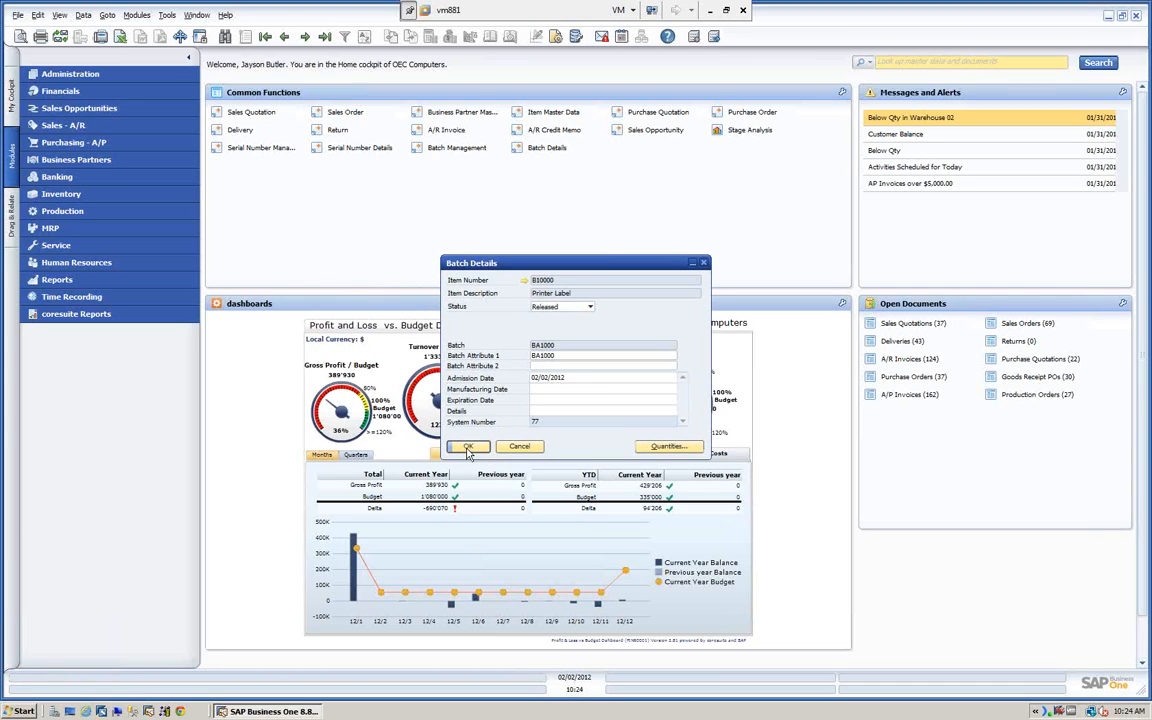
pyautogui.click(565, 307)
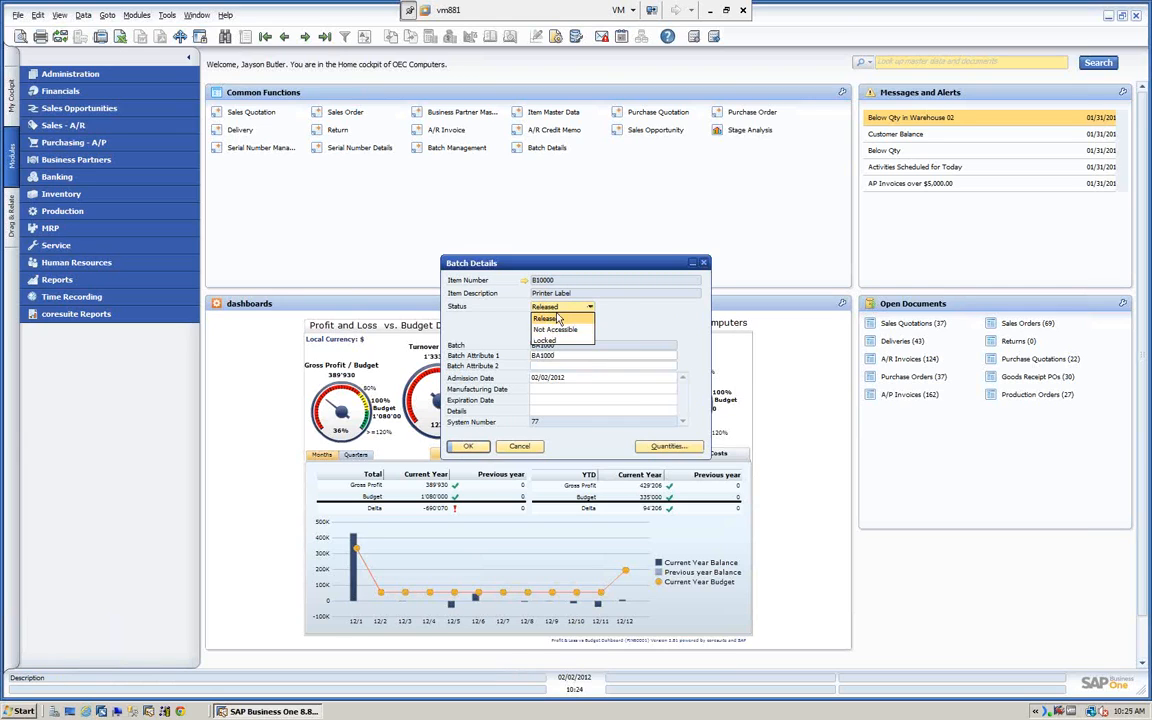
pyautogui.click(622, 315)
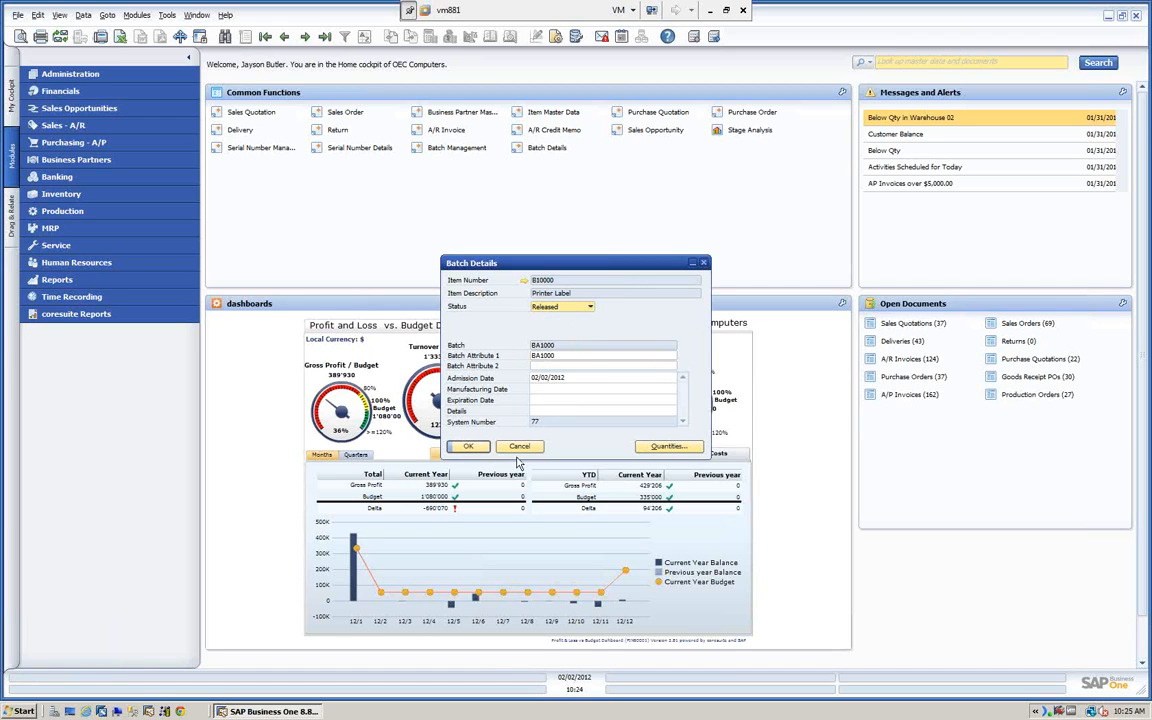
pyautogui.click(468, 446)
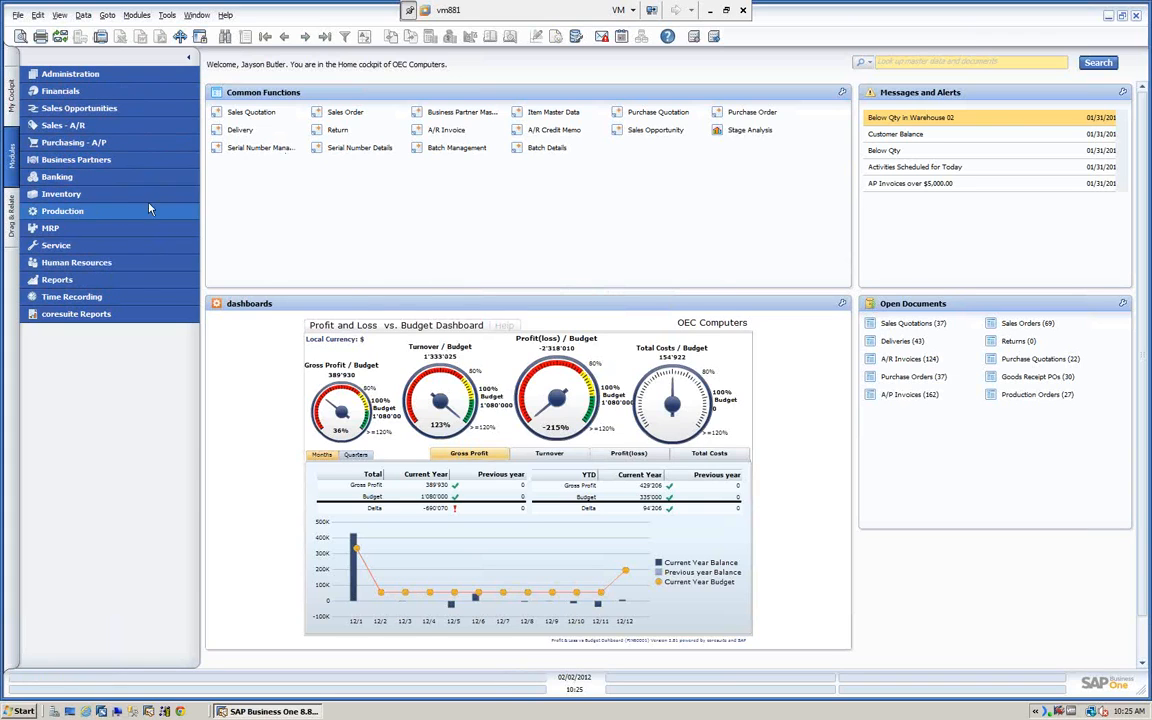
# Step: Open a new Inventory Transfer from the inventory transactions and move its window clear of the module list
pyautogui.click(70, 196)
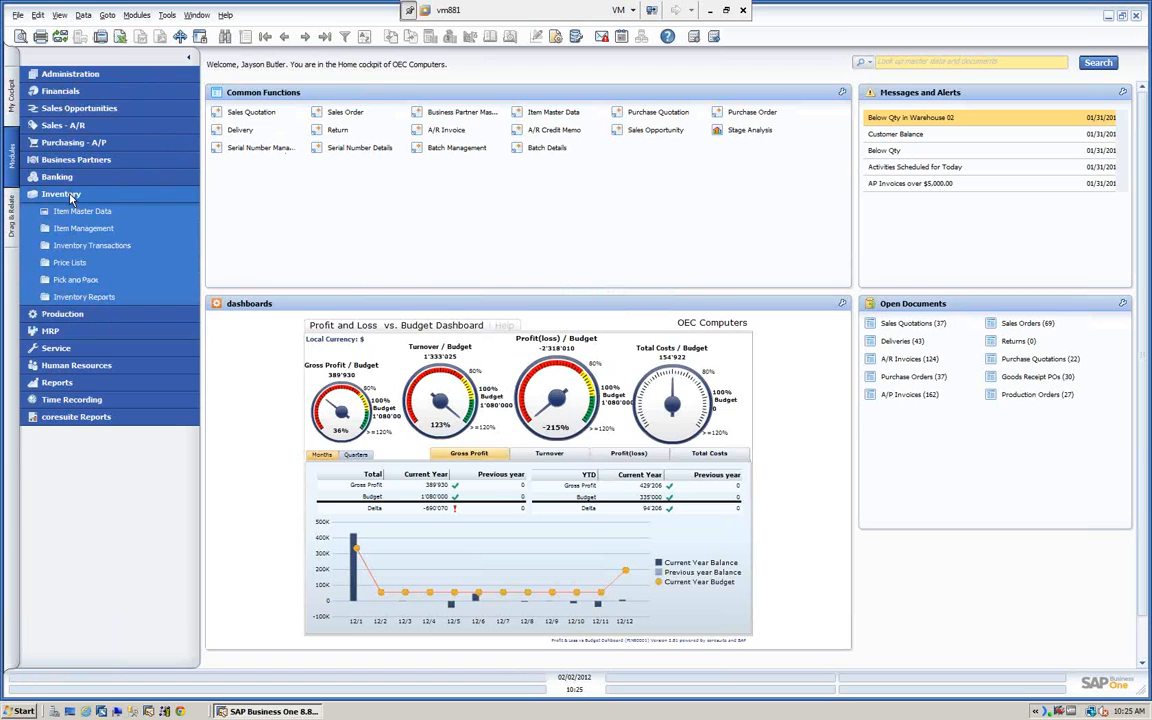
pyautogui.click(93, 246)
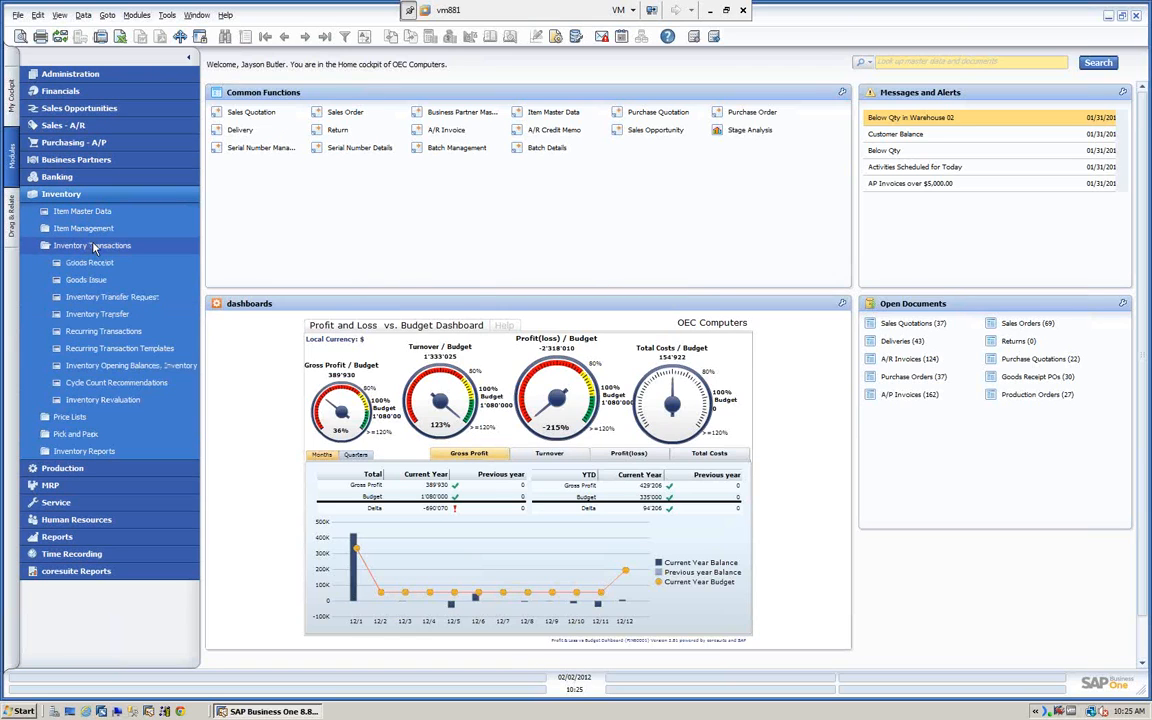
pyautogui.click(106, 315)
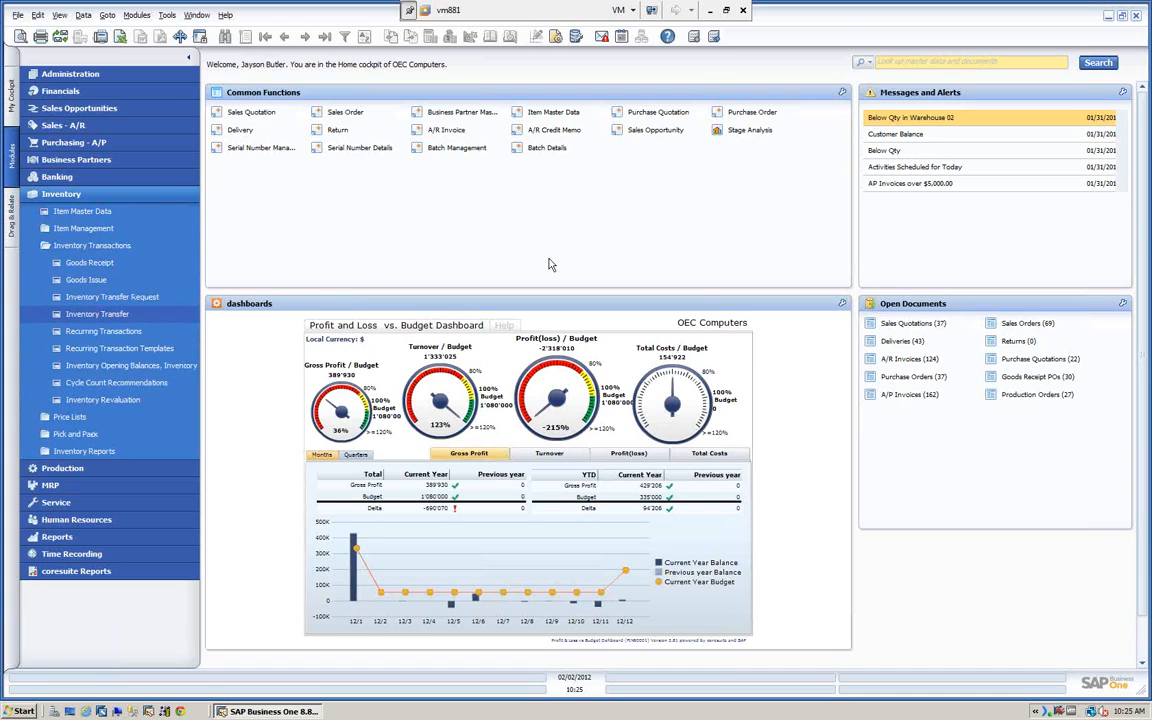
pyautogui.moveTo(398, 77); pyautogui.dragTo(574, 118)
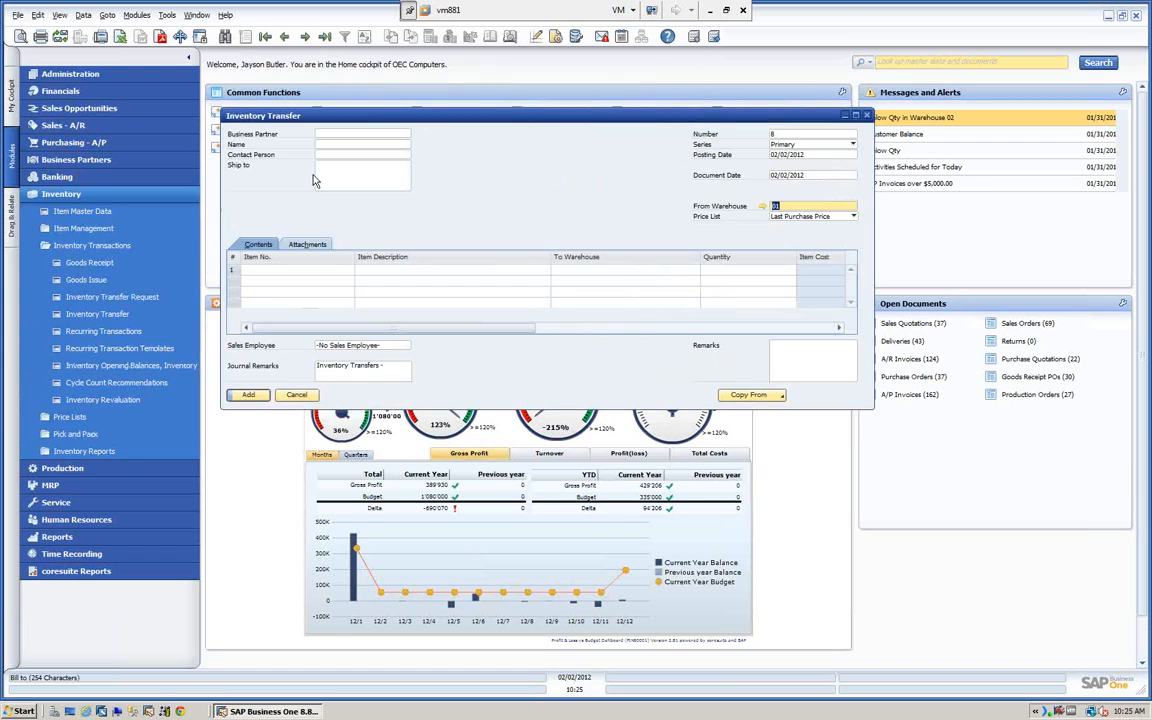
# Step: Add item S10000 to the first line of the inventory transfer with 02 as the destination warehouse
pyautogui.click(301, 270)
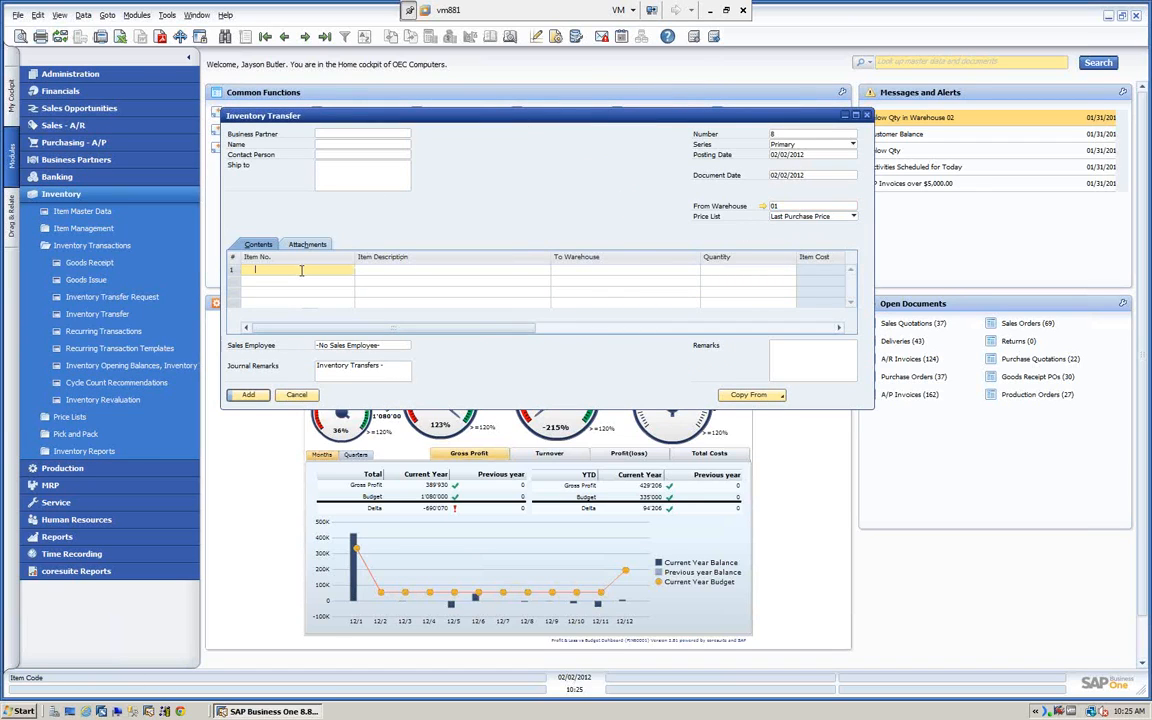
pyautogui.write('S10000')
pyautogui.press('Tab')
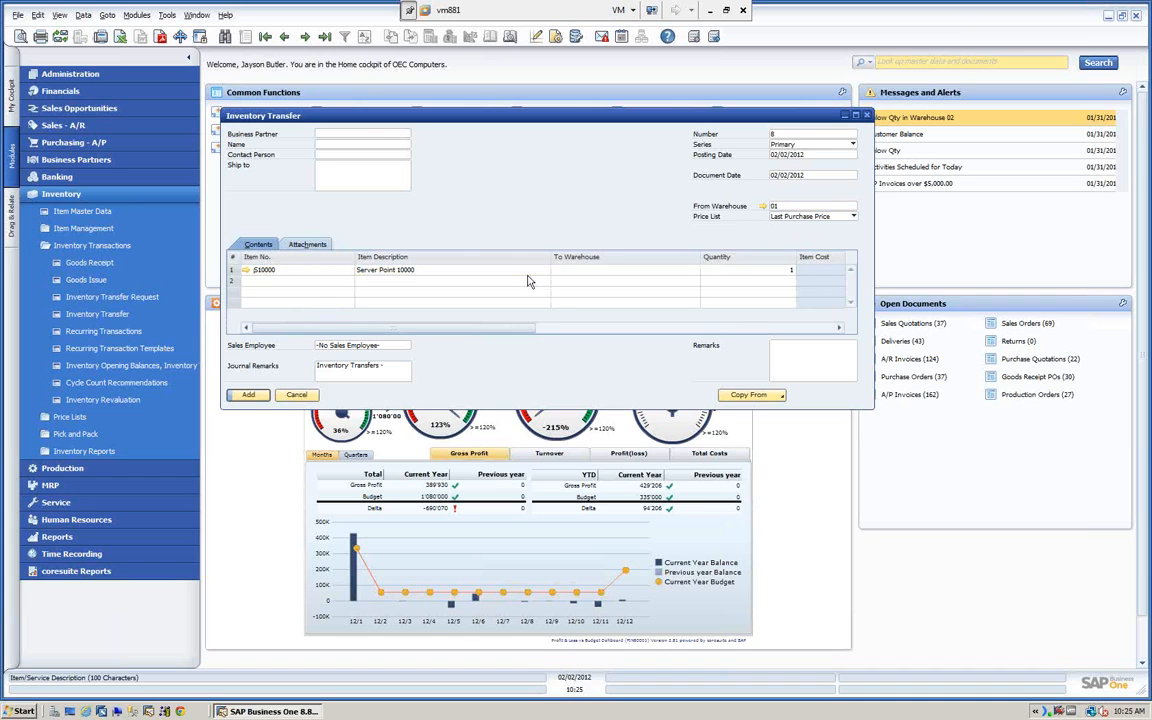
pyautogui.press('Tab')
pyautogui.write('02')
pyautogui.press('Tab')
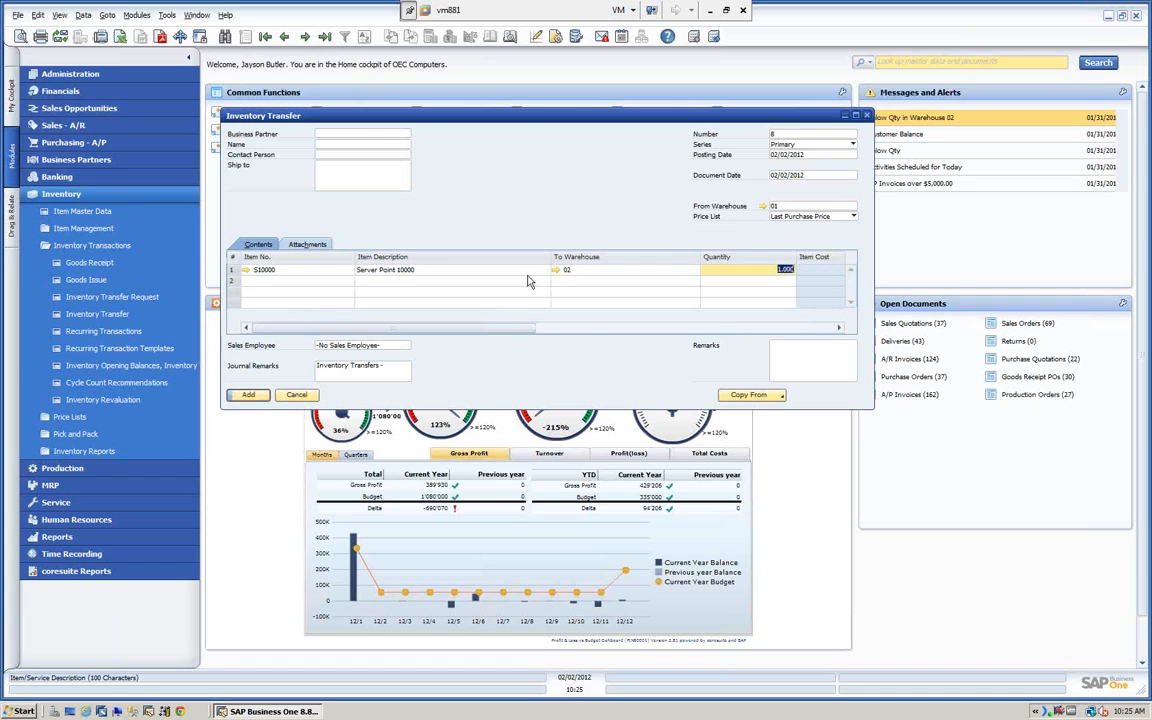
# Step: Auto-select serial number ABC-5 for the S10000 transfer line and add the inventory transfer, accepting that it cannot be changed
pyautogui.click(248, 395)
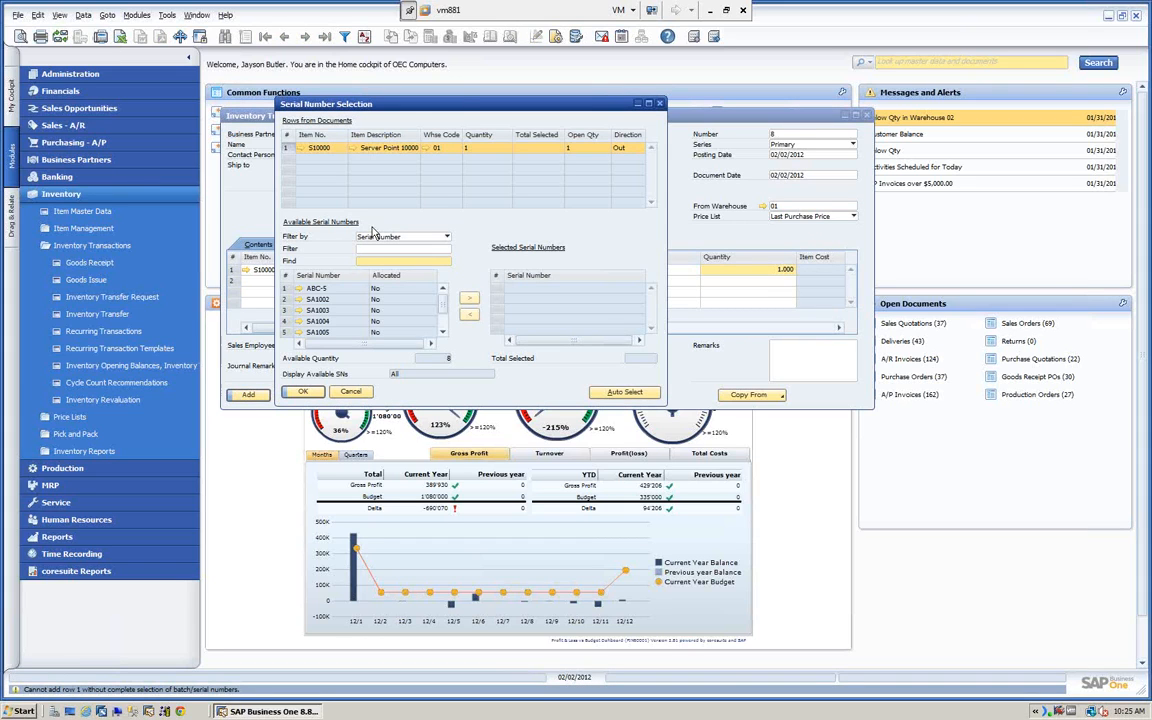
pyautogui.click(624, 392)
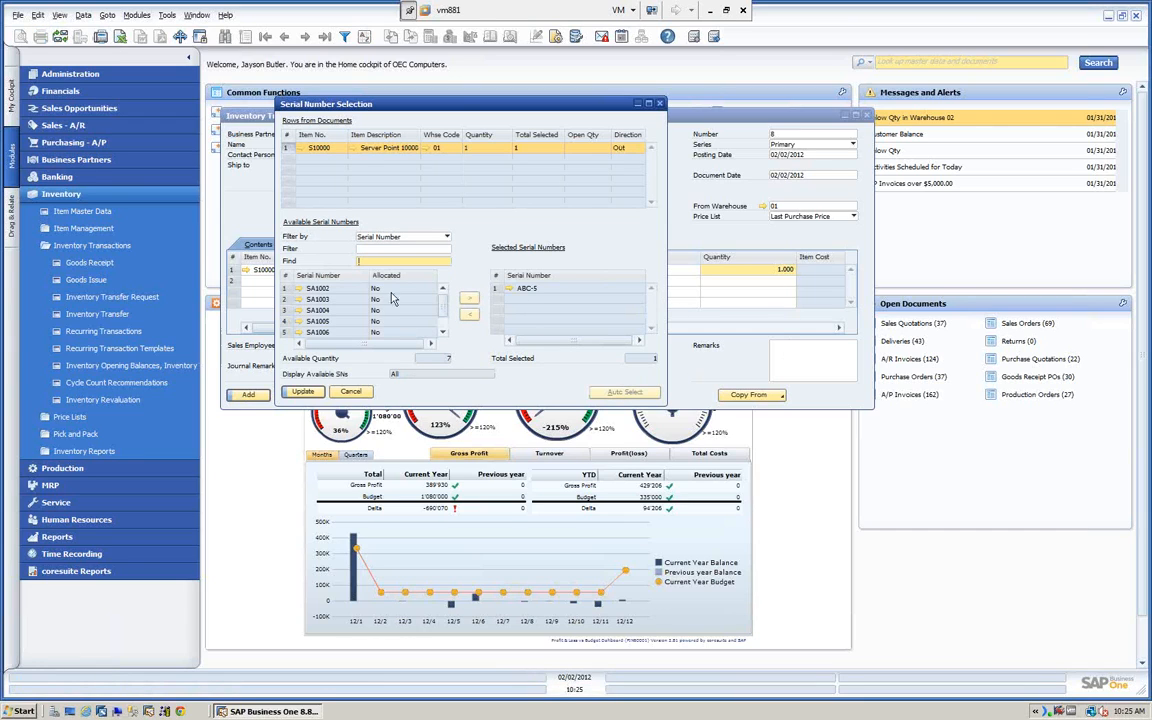
pyautogui.click(300, 392)
pyautogui.click(300, 392)
pyautogui.click(248, 395)
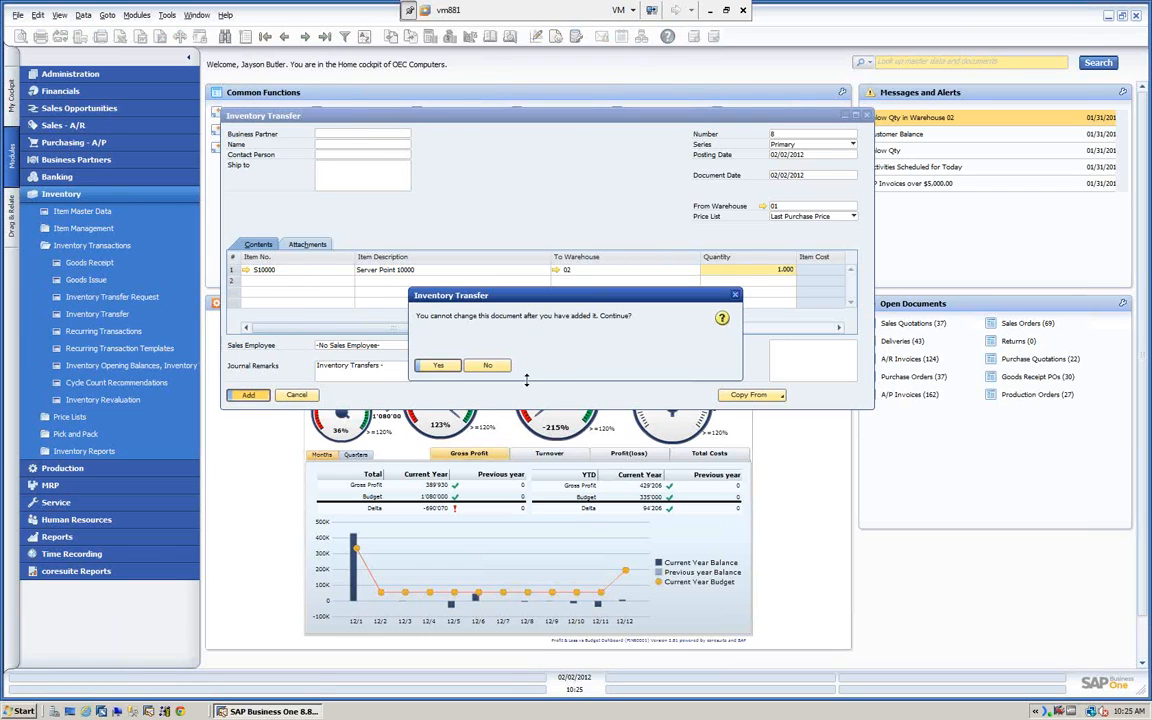
pyautogui.click(440, 365)
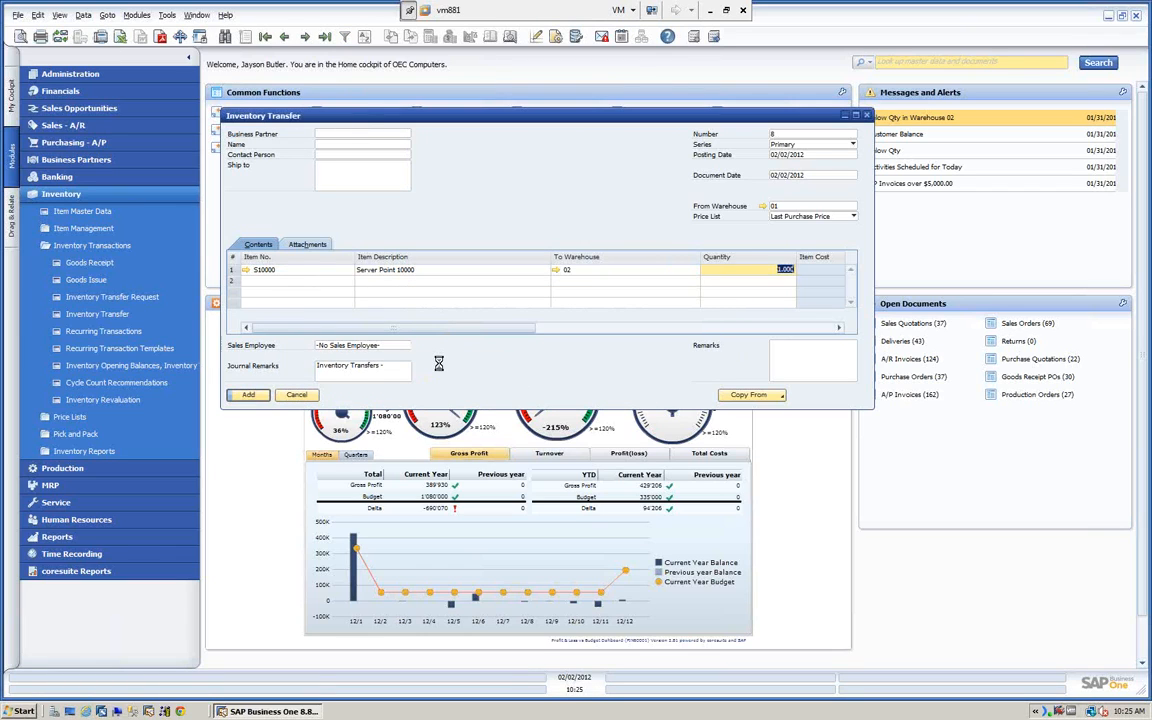
# Step: Reopen the inventory transfer just added, view its Serial Number Transactions Report, then close the report and the transfer
pyautogui.click(286, 37)
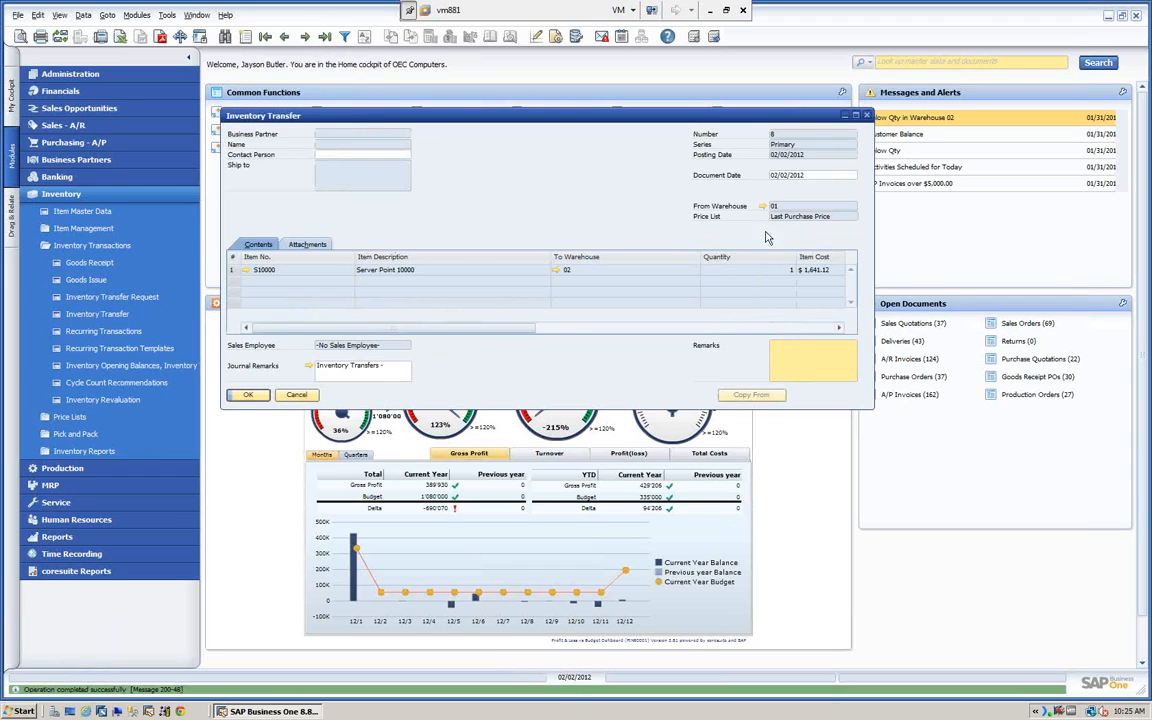
pyautogui.rightClick(537, 165)
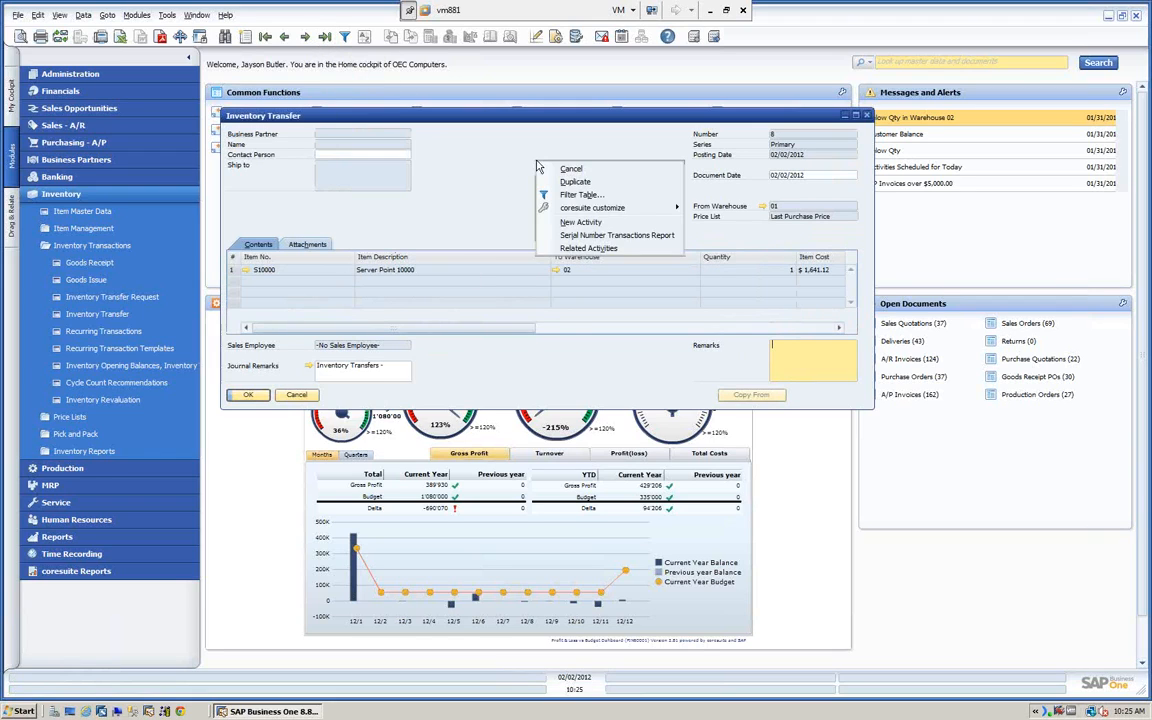
pyautogui.click(587, 236)
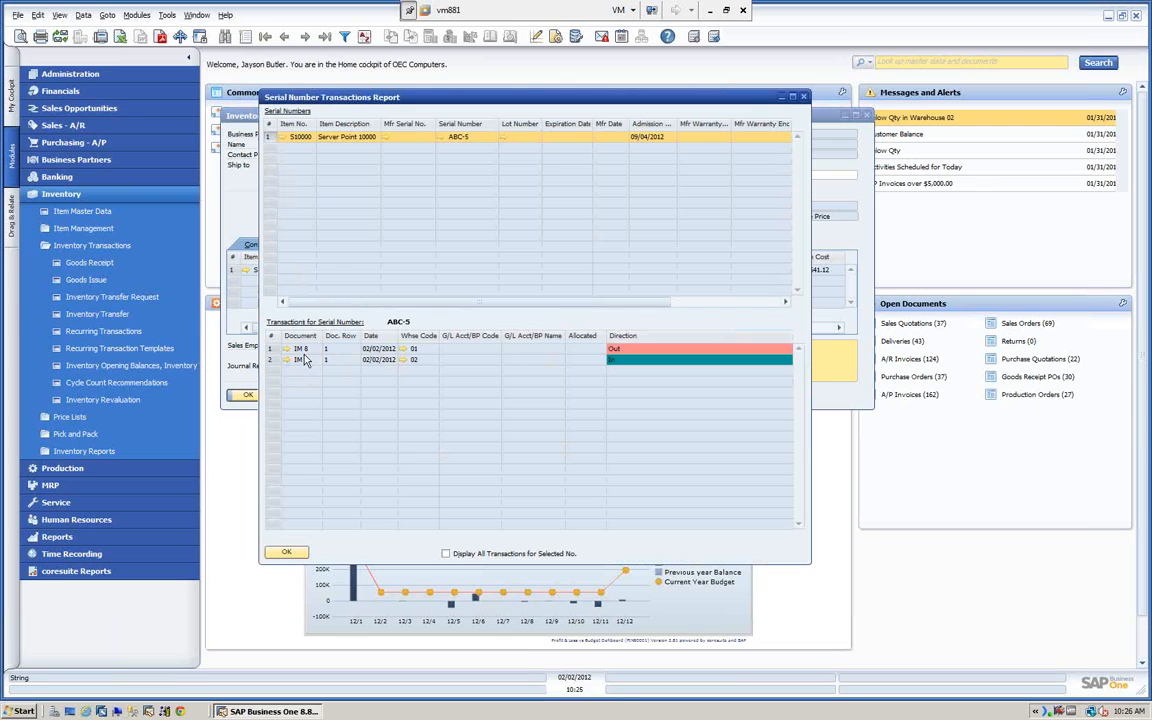
pyautogui.moveTo(428, 97); pyautogui.dragTo(532, 177)
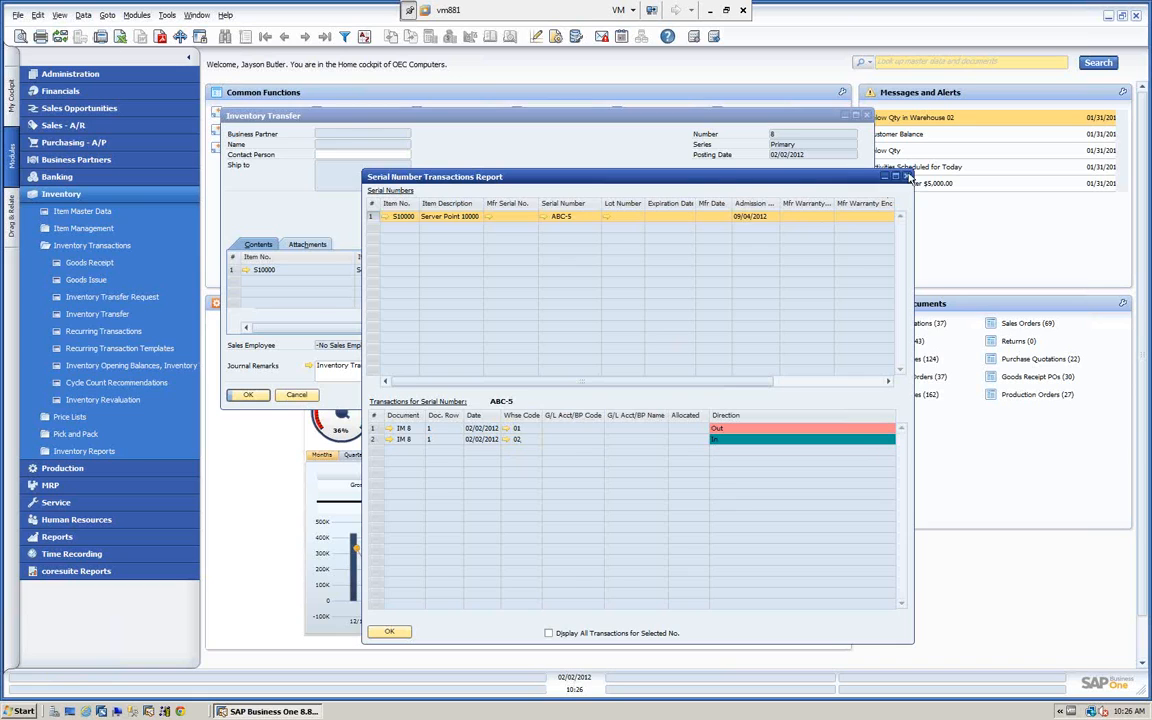
pyautogui.click(907, 177)
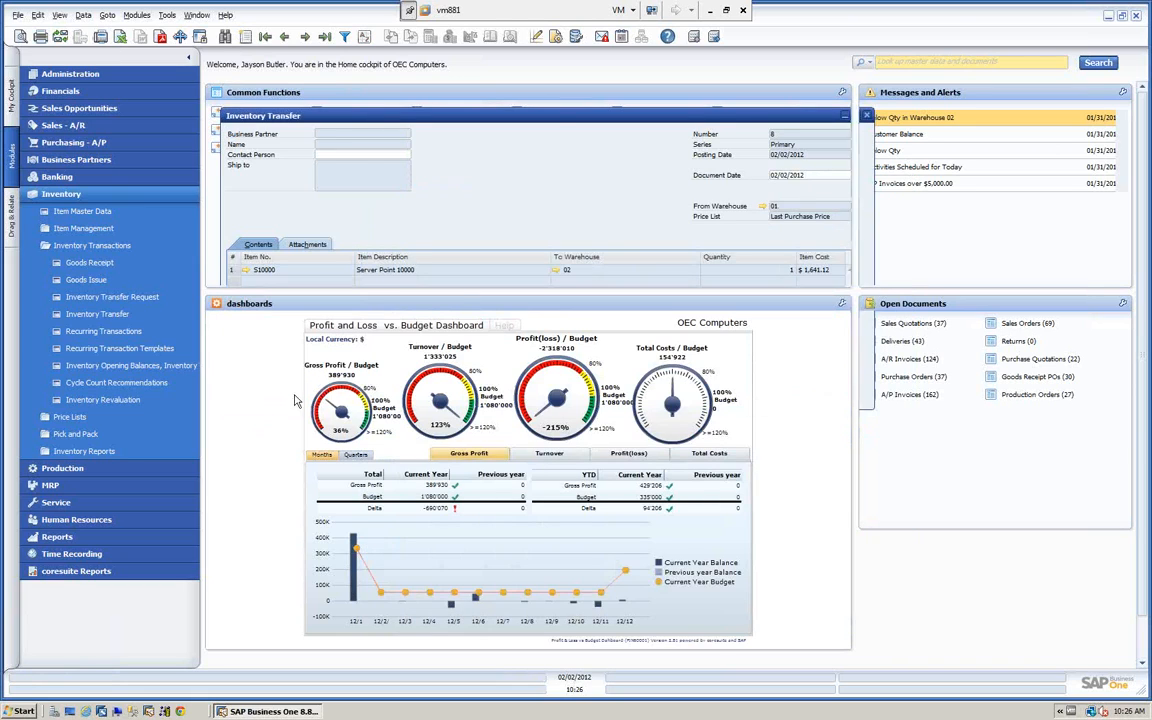
# Step: Start a new Goods Issue from the inventory transactions and enter item B10000 on its first line
pyautogui.click(90, 281)
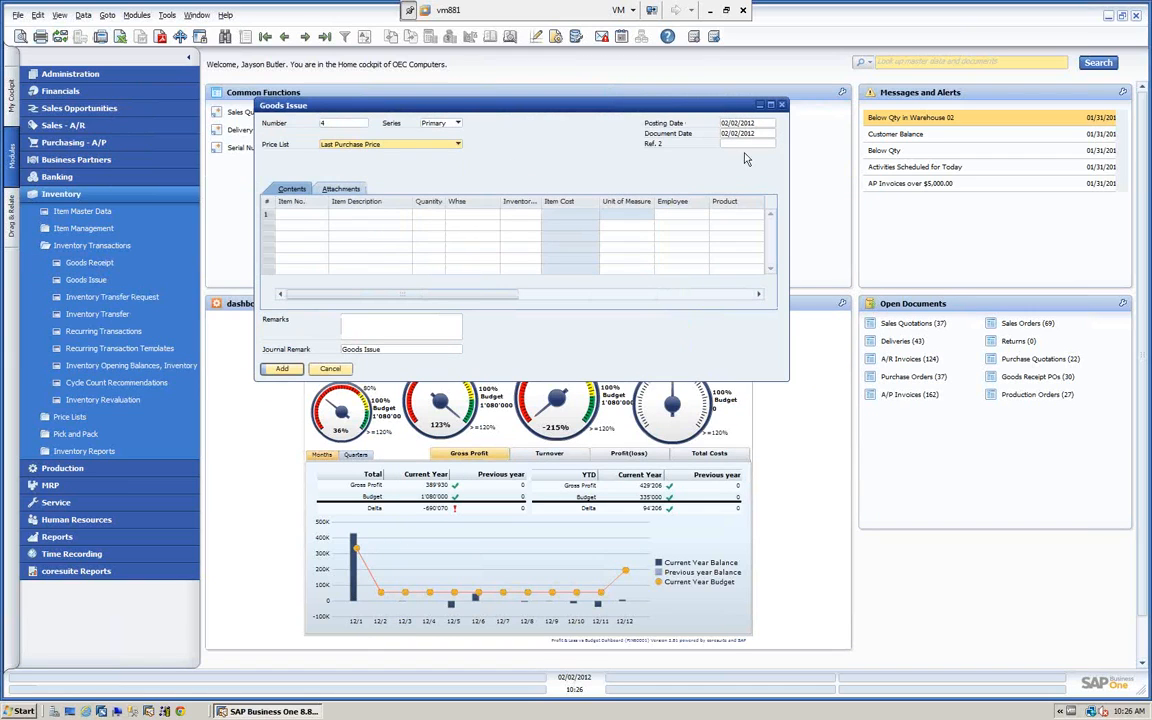
pyautogui.click(303, 216)
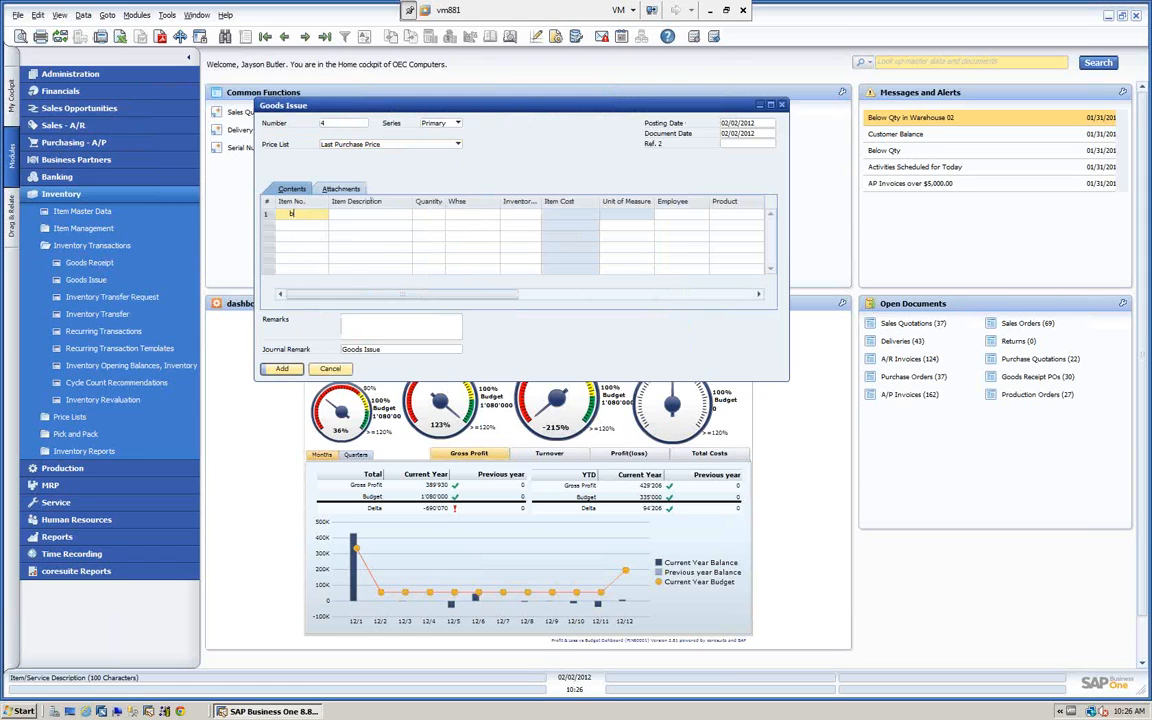
pyautogui.press('Tab')
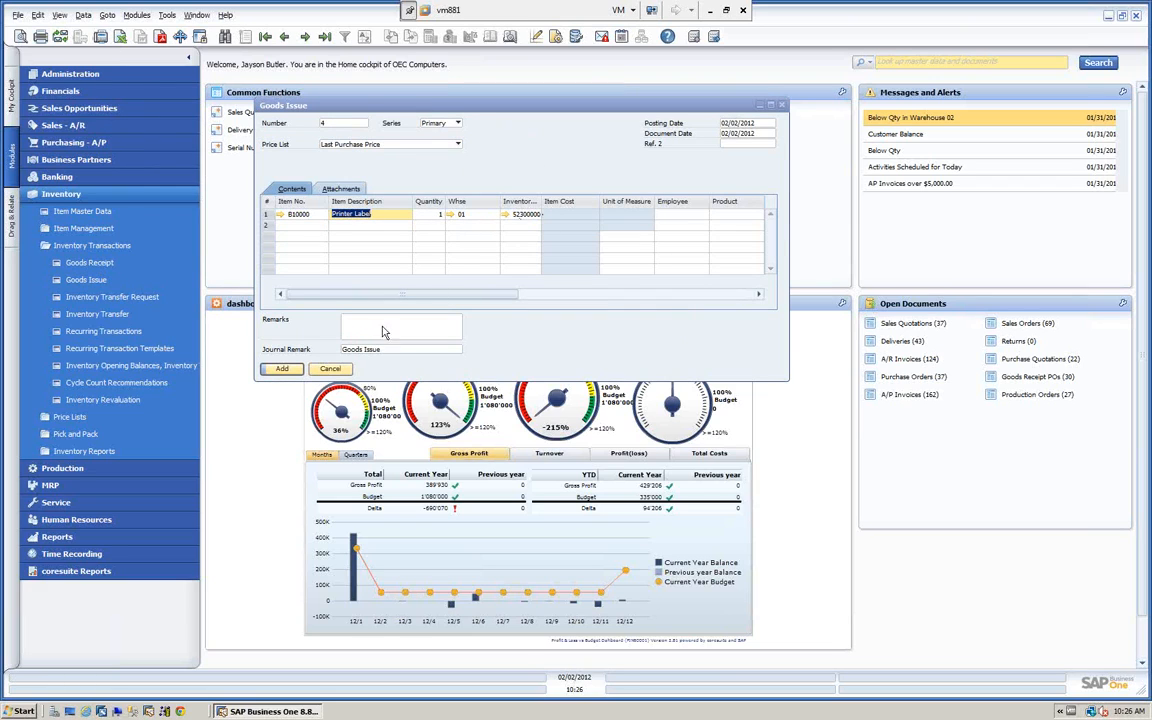
# Step: Allocate quantity 1 from batch B1-00067 to the goods issue line and add the document, accepting that it cannot be changed
pyautogui.click(283, 370)
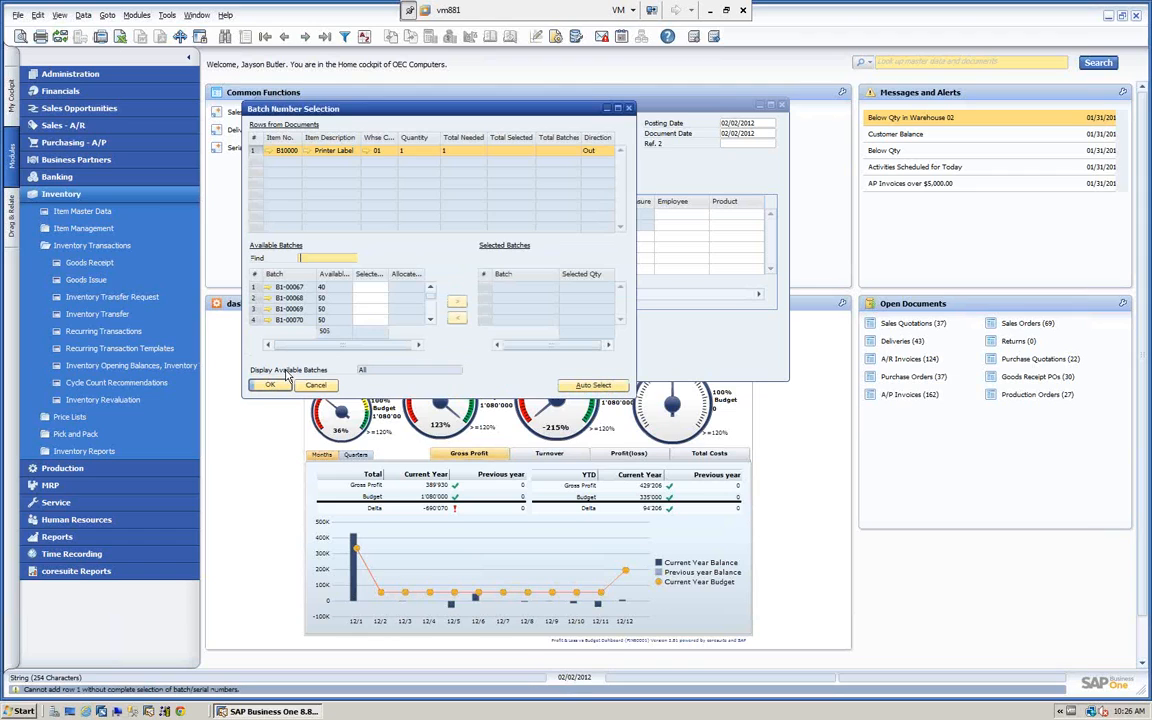
pyautogui.scroll(-1, 300, 300)
pyautogui.scroll(1, 386, 322)
pyautogui.click(366, 287)
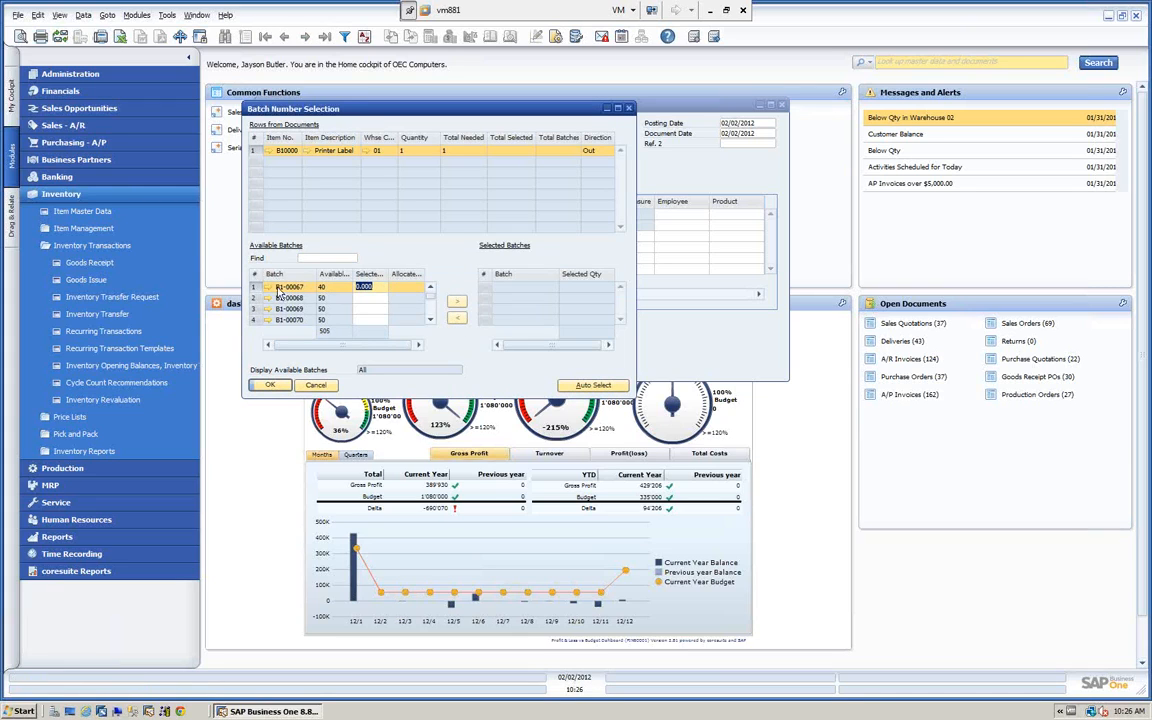
pyautogui.write('1')
pyautogui.press('Tab')
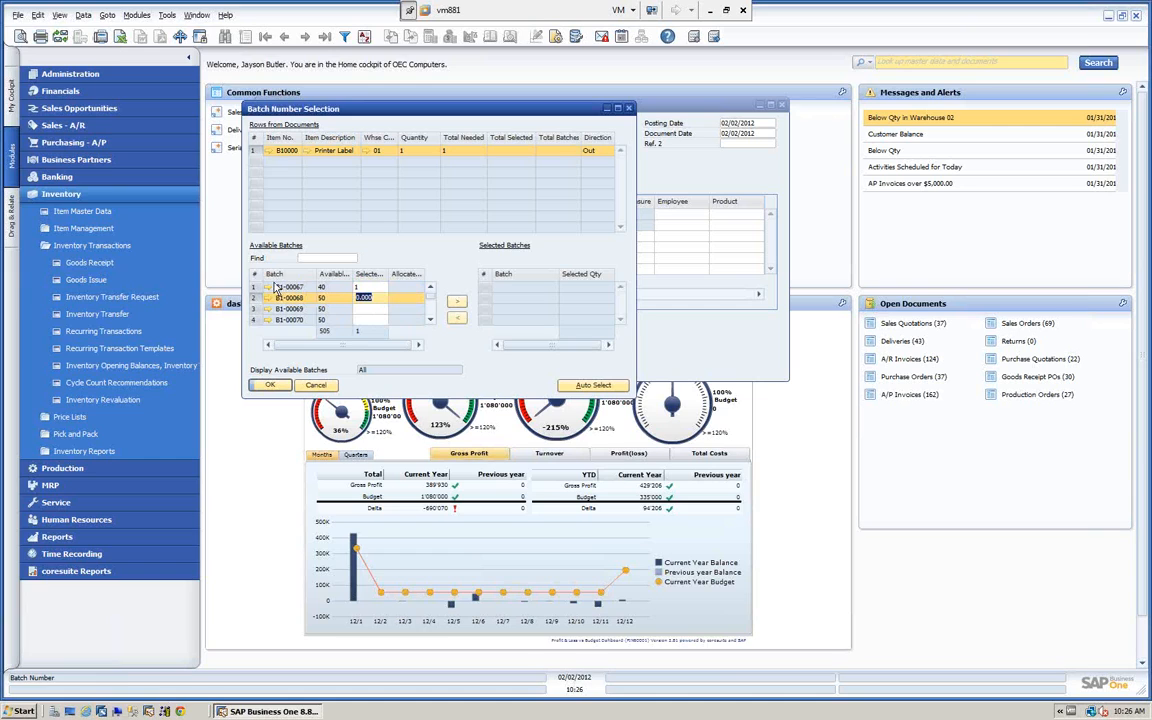
pyautogui.click(456, 301)
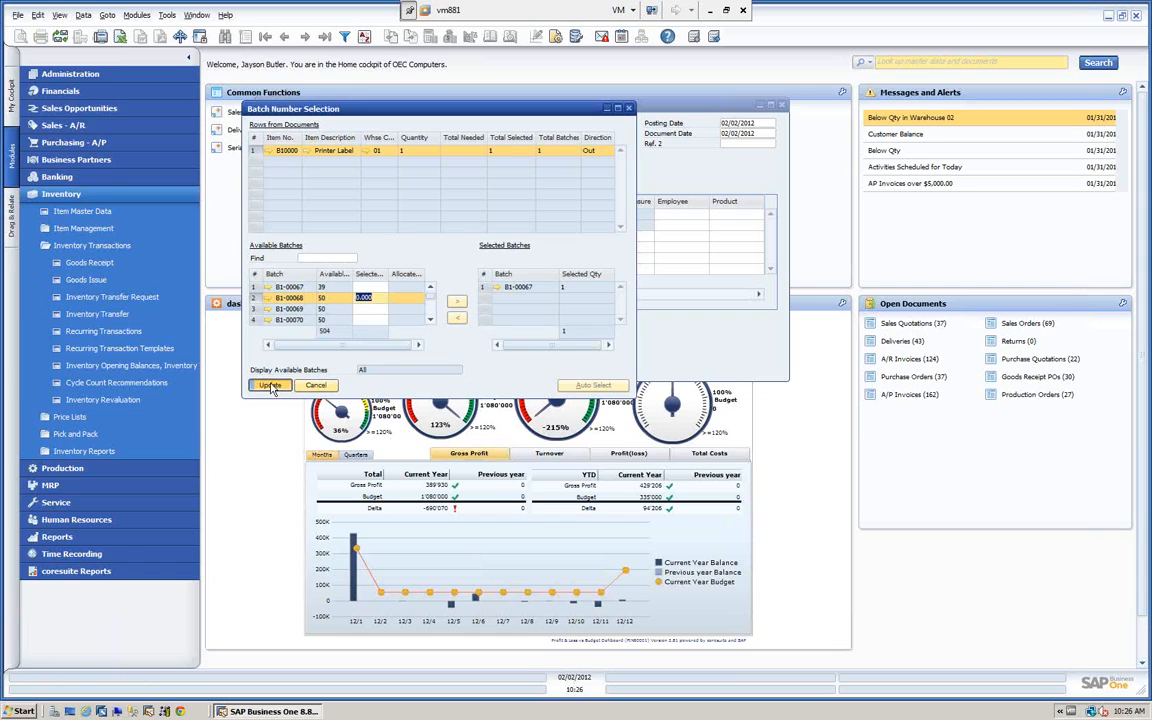
pyautogui.click(270, 386)
pyautogui.click(269, 386)
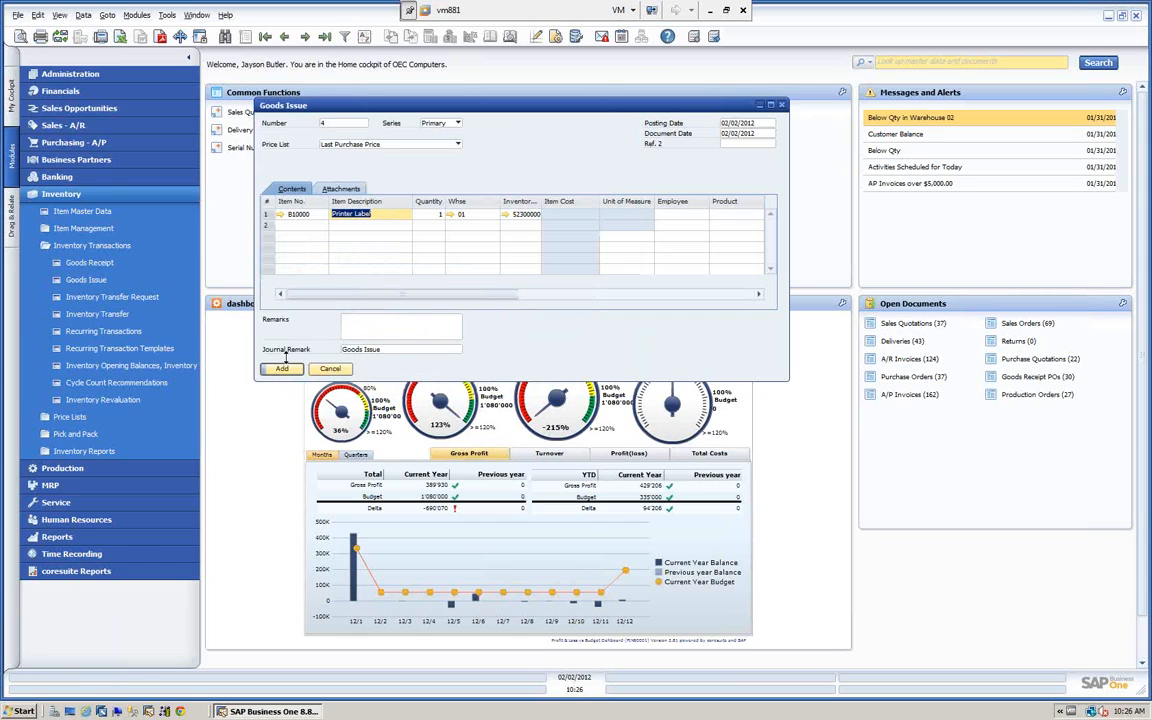
pyautogui.click(285, 371)
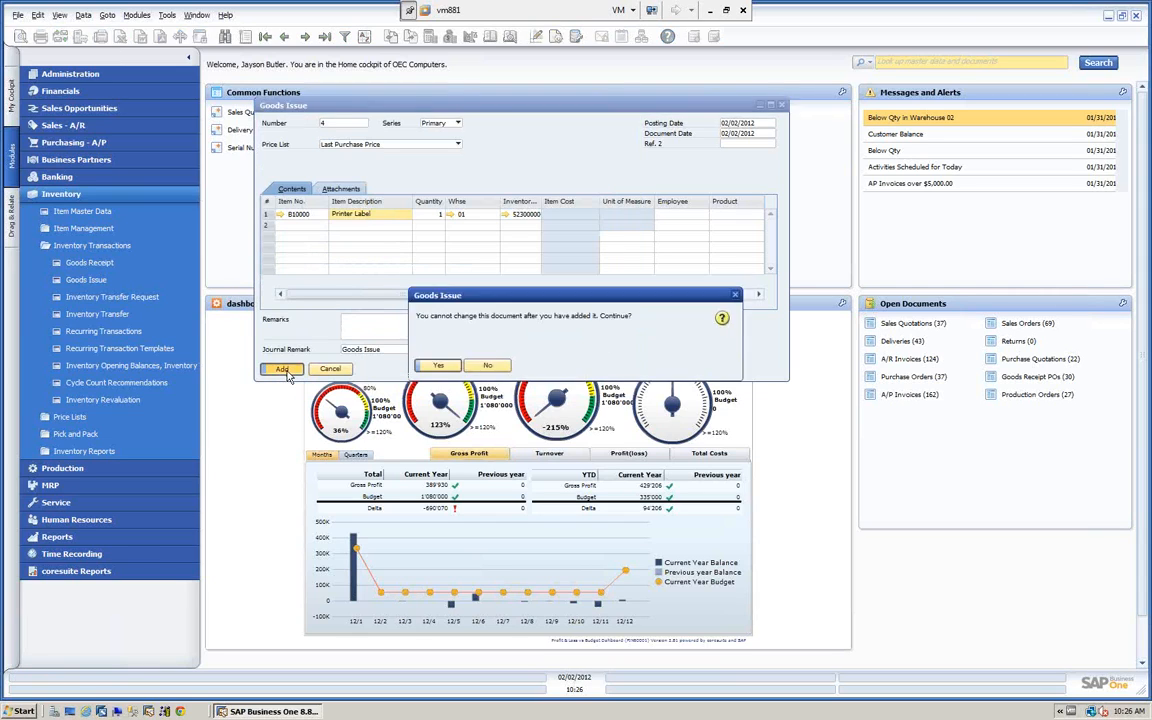
pyautogui.click(437, 372)
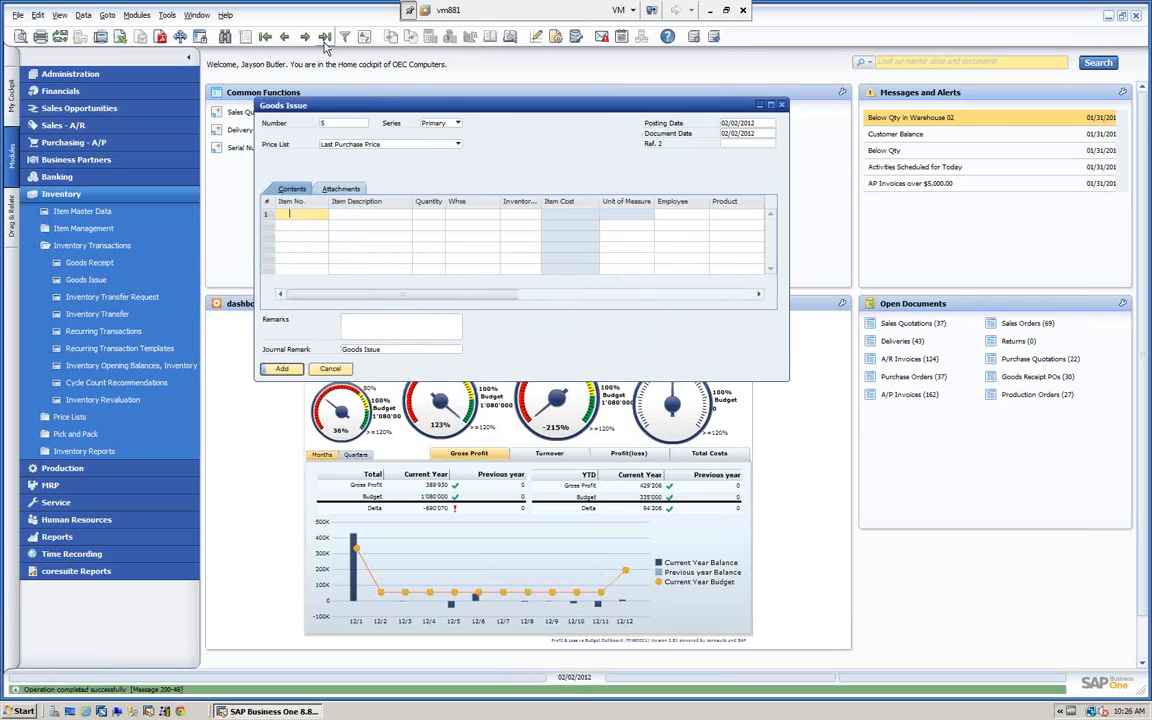
# Step: Reopen the goods issue just added, view its Batch Number Transactions Report, then close the report and the document
pyautogui.click(285, 36)
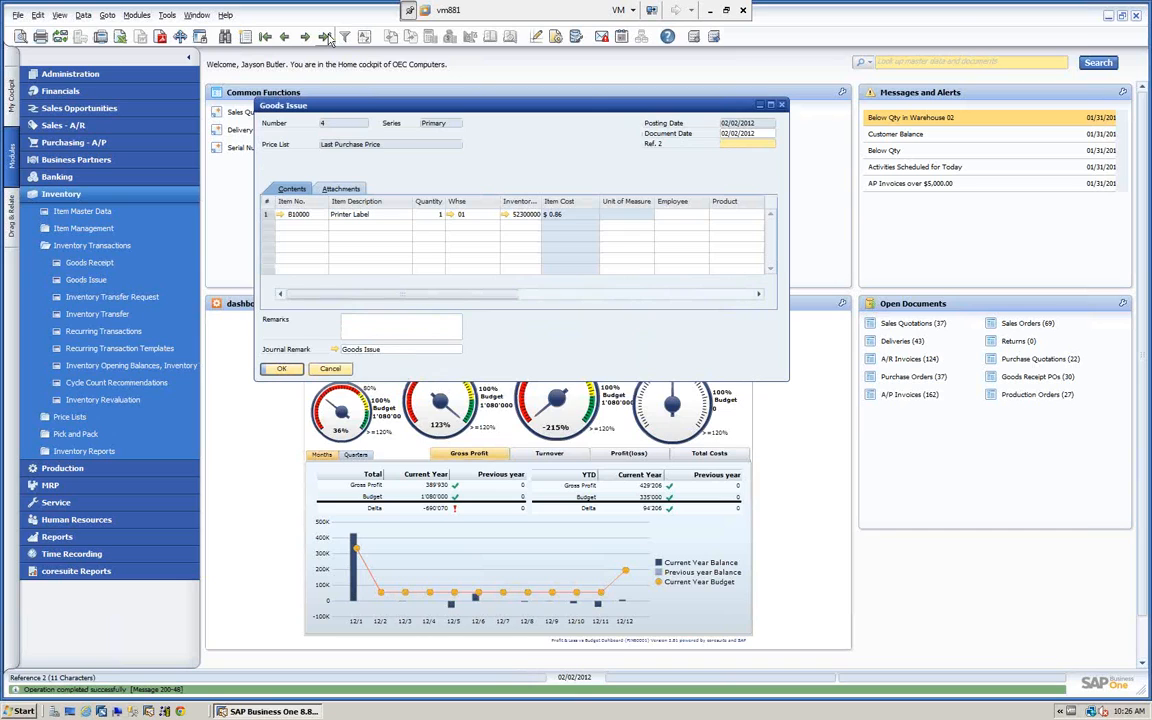
pyautogui.rightClick(548, 156)
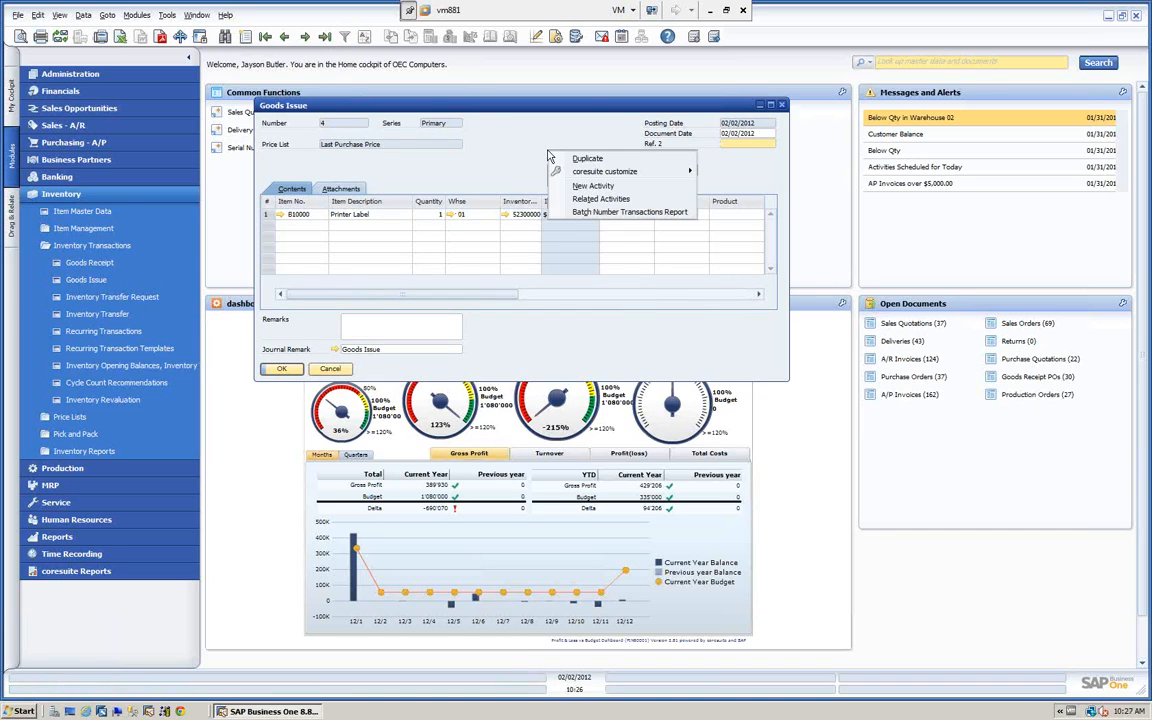
pyautogui.click(584, 213)
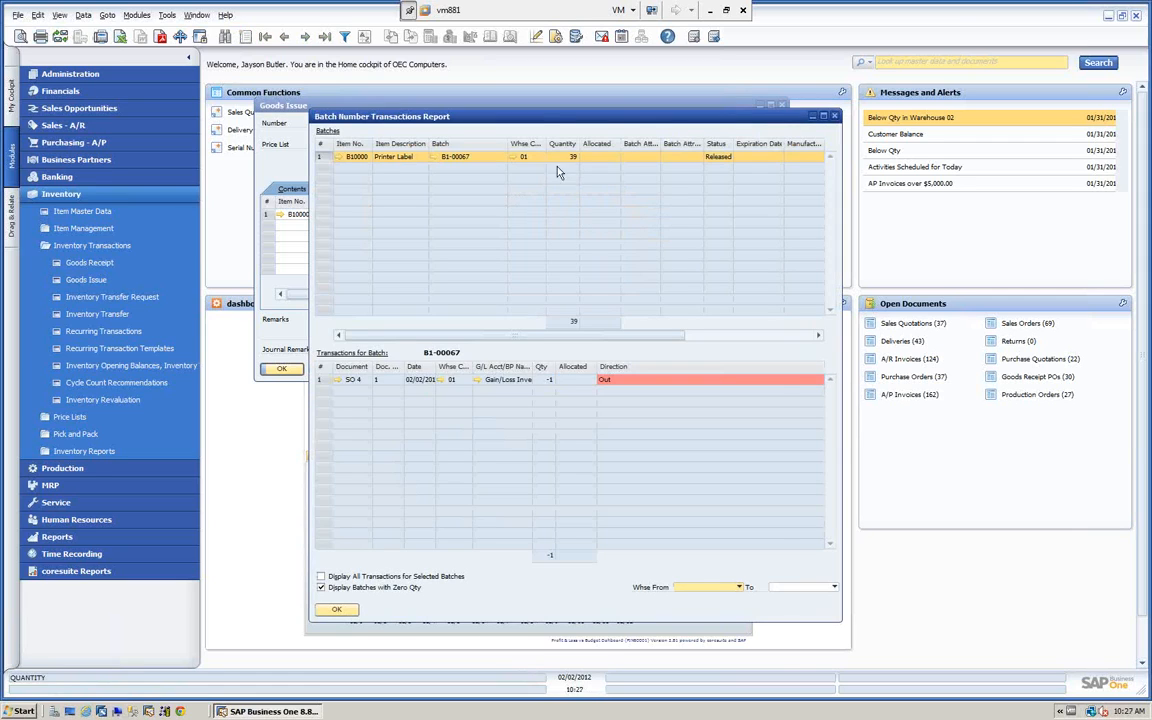
pyautogui.moveTo(486, 112); pyautogui.dragTo(505, 144)
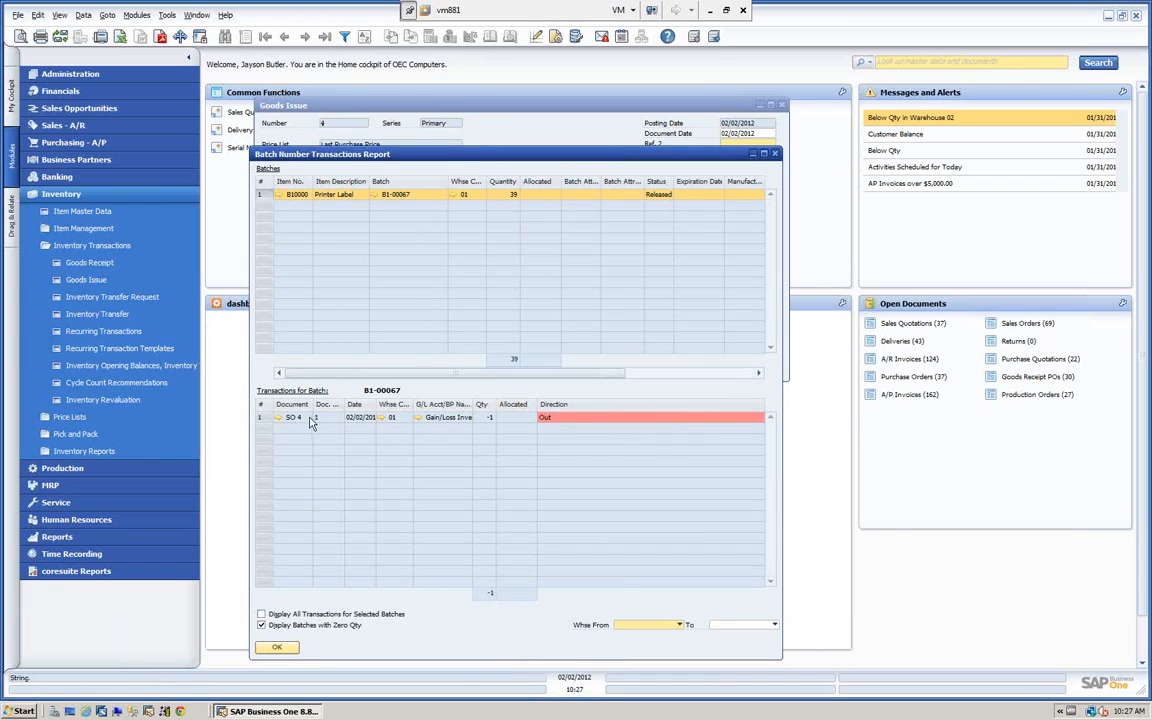
pyautogui.click(277, 647)
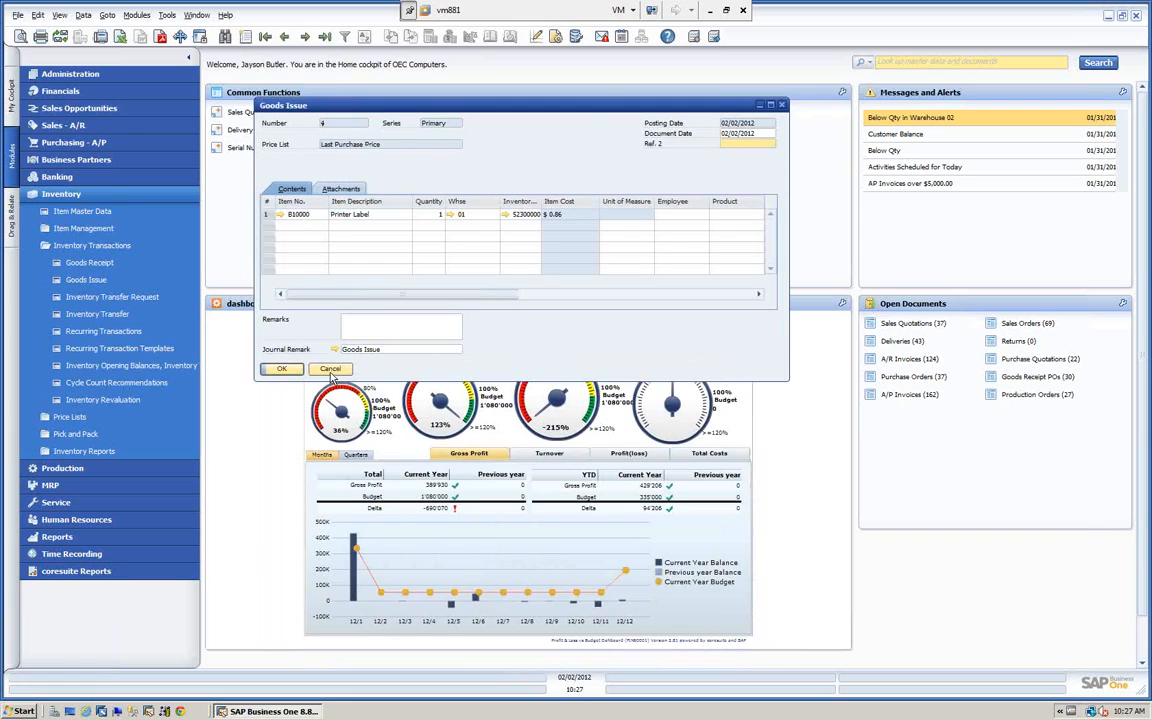
pyautogui.click(330, 370)
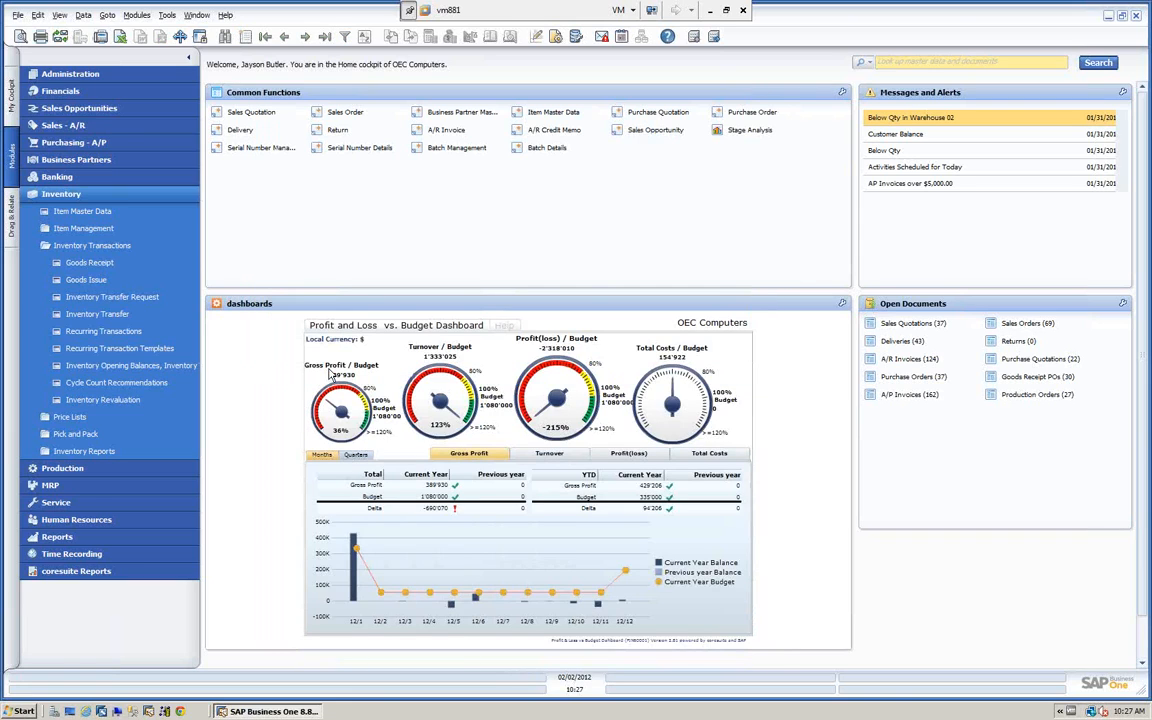
# Step: Open the General Settings under System Initialization in Administration and show the inventory item settings for serial numbers and batches
pyautogui.click(140, 197)
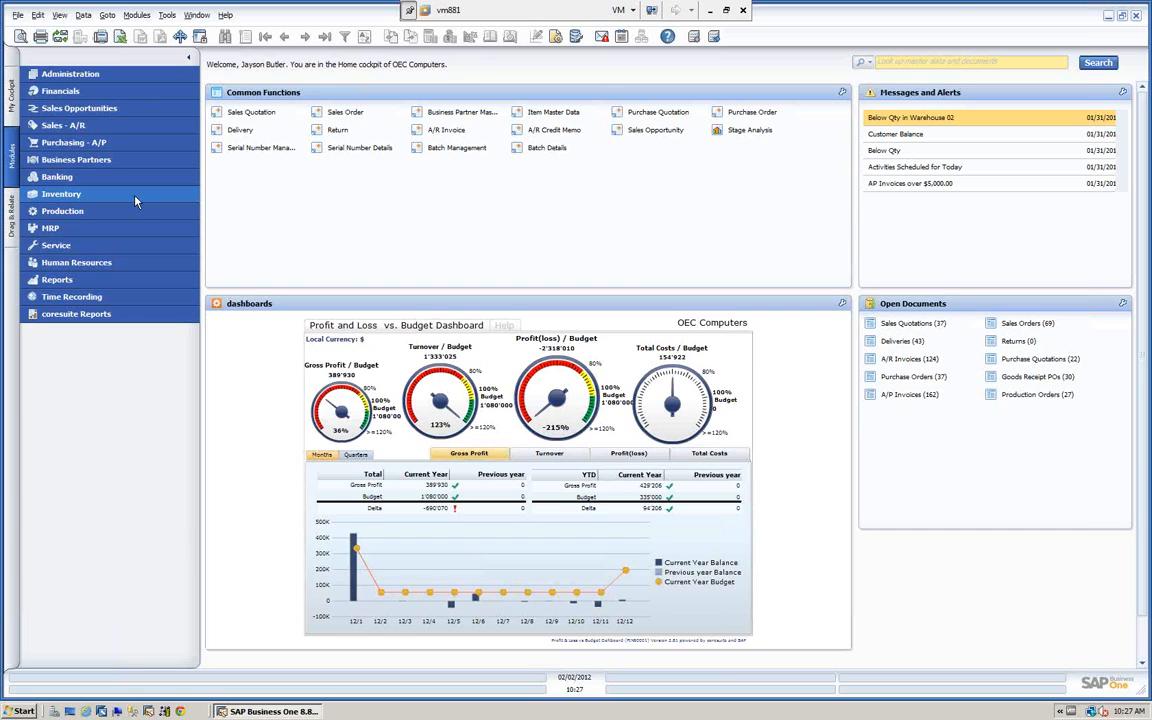
pyautogui.click(79, 75)
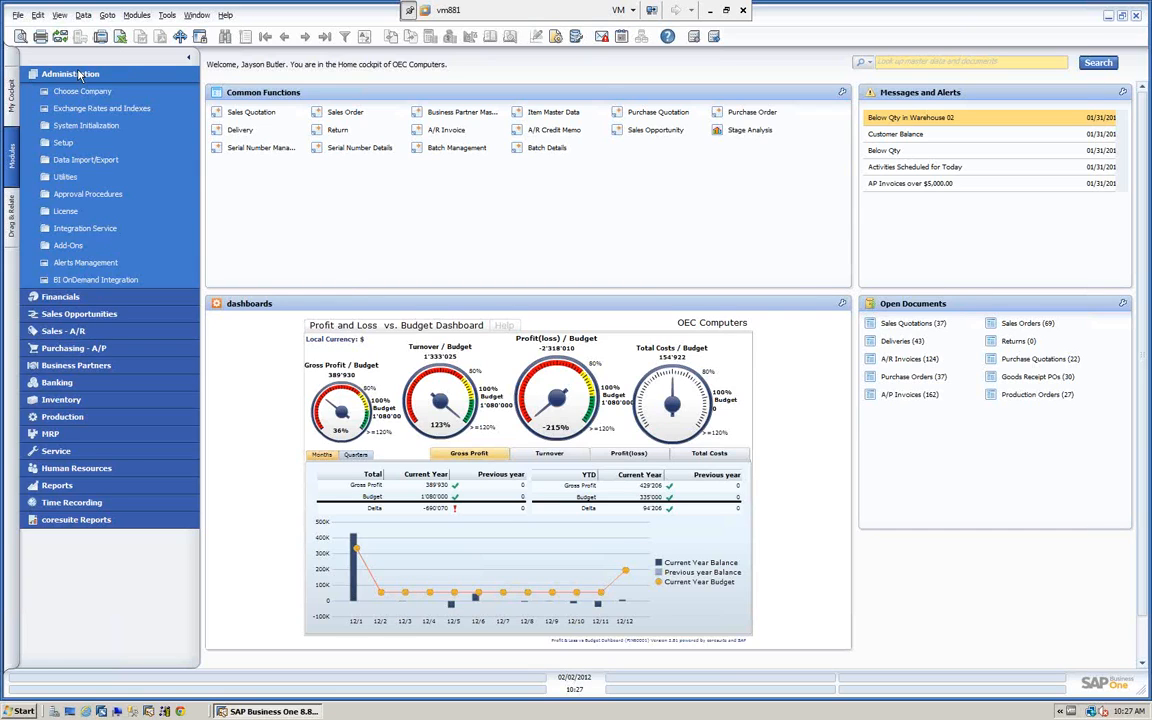
pyautogui.click(95, 130)
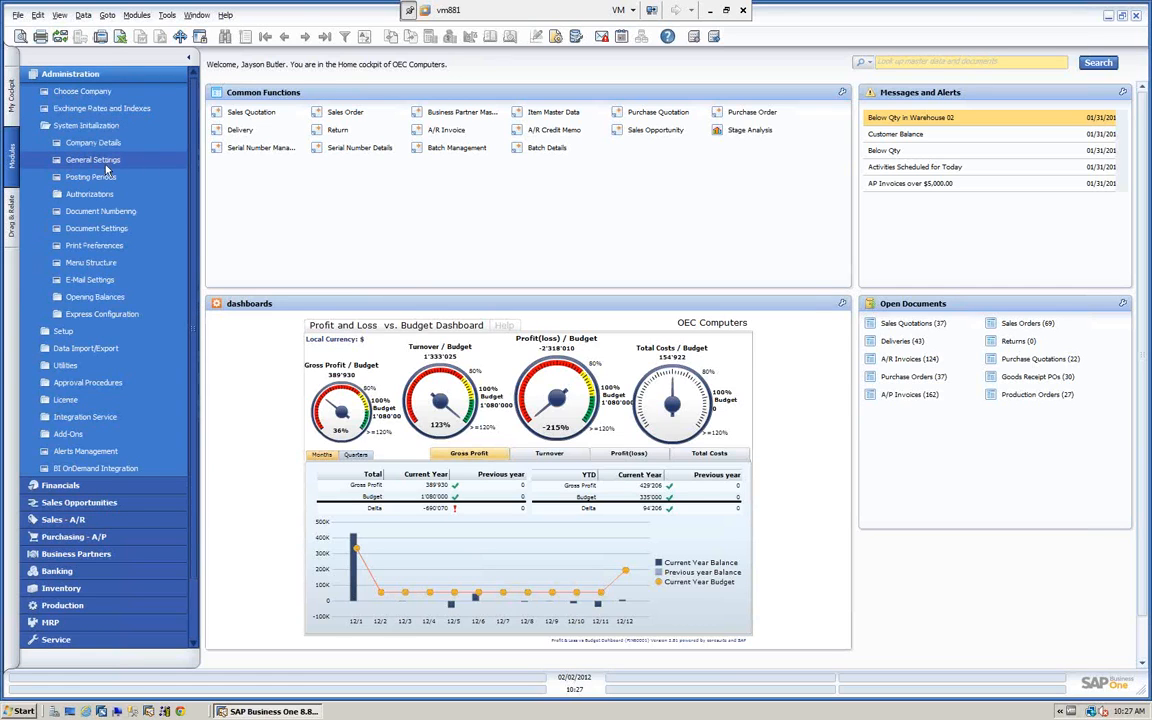
pyautogui.click(100, 160)
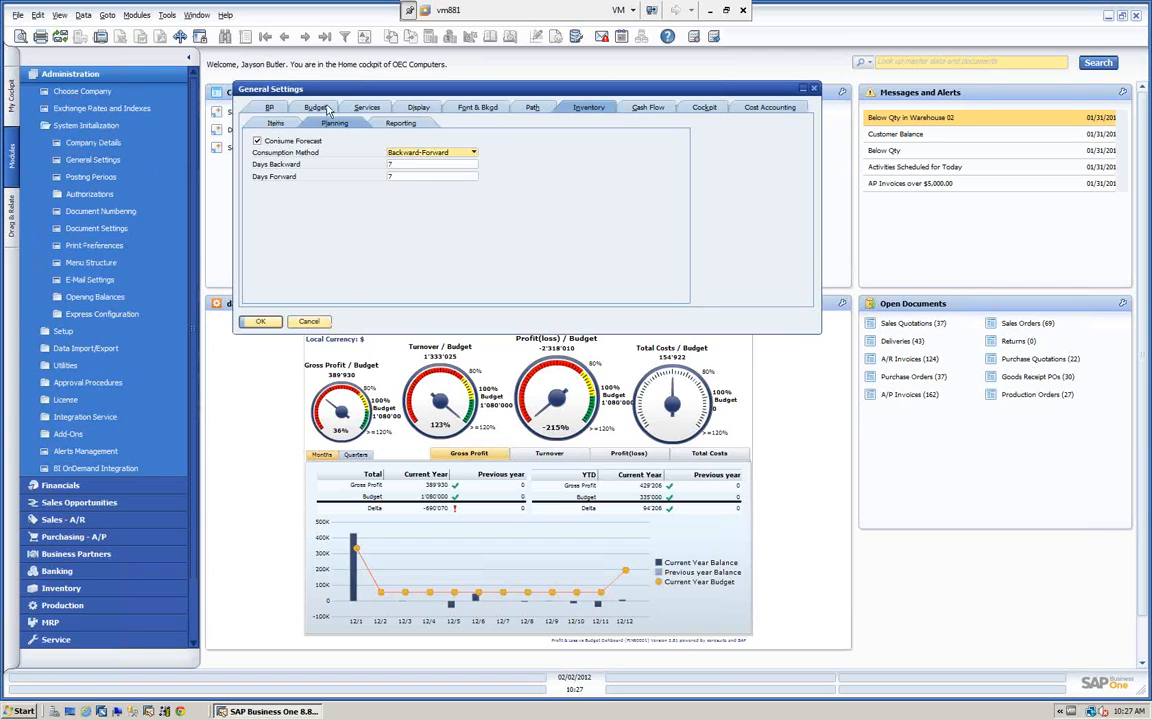
pyautogui.click(262, 108)
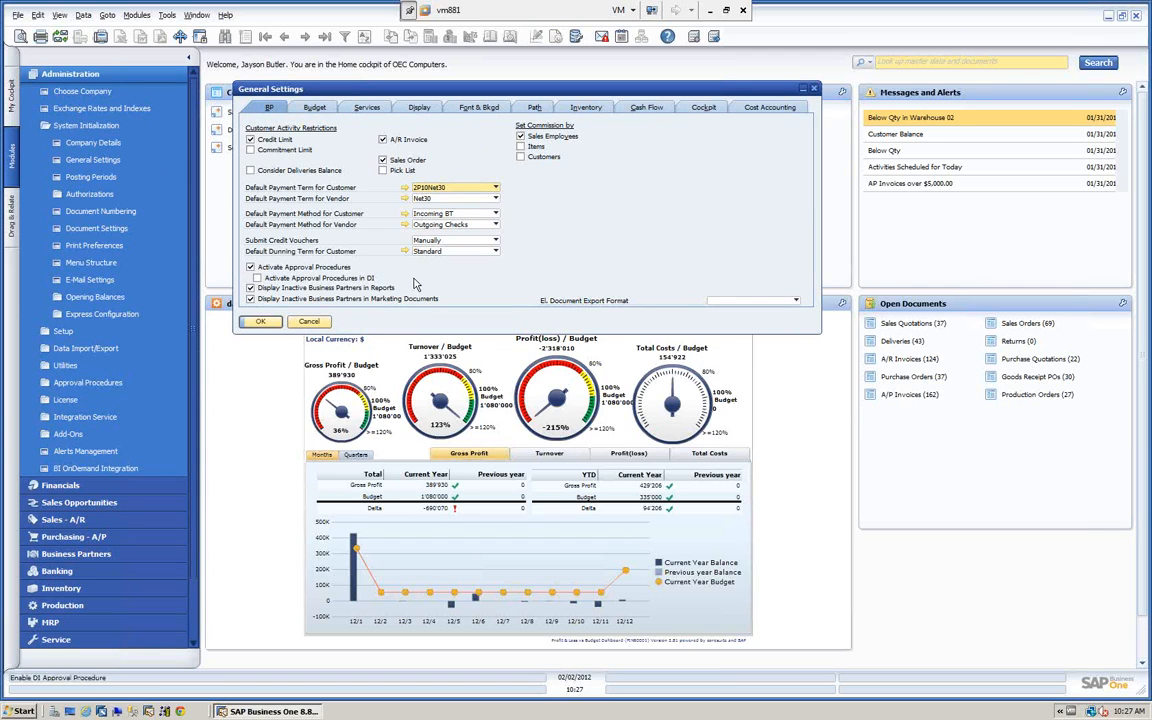
pyautogui.click(587, 107)
pyautogui.click(277, 125)
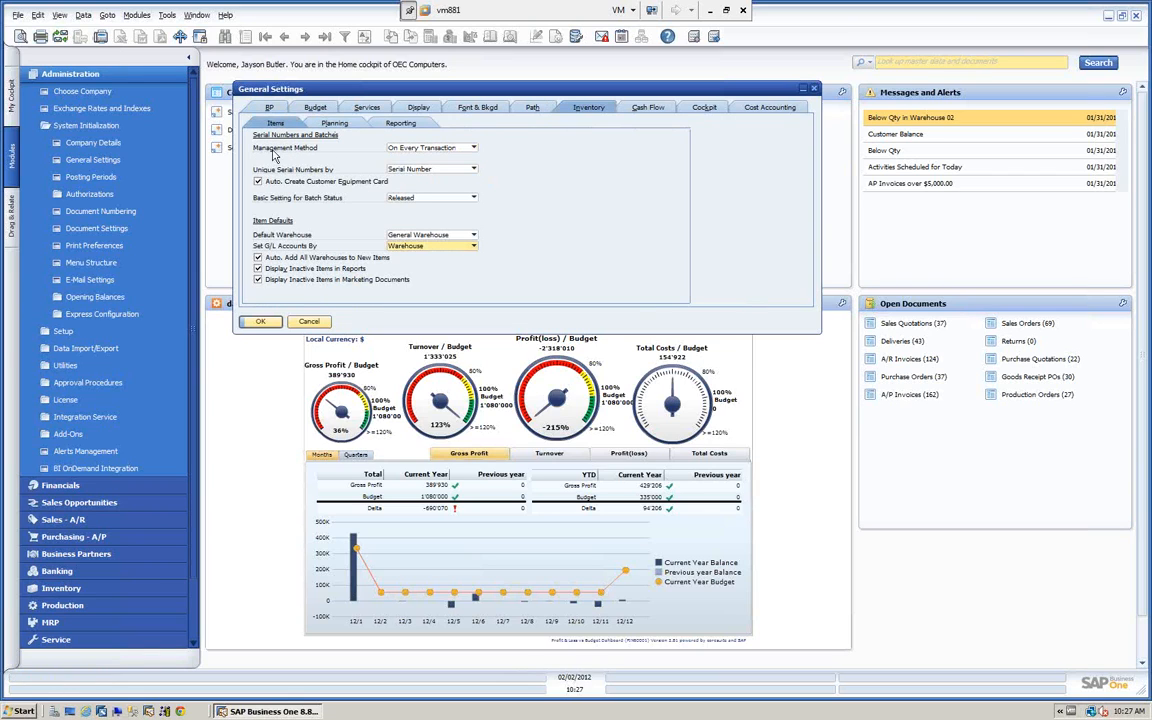
# Step: Review the Management Method options for serial numbers and batches, keeping On Every Transaction, and move the settings window clear of Common Functions
pyautogui.click(474, 148)
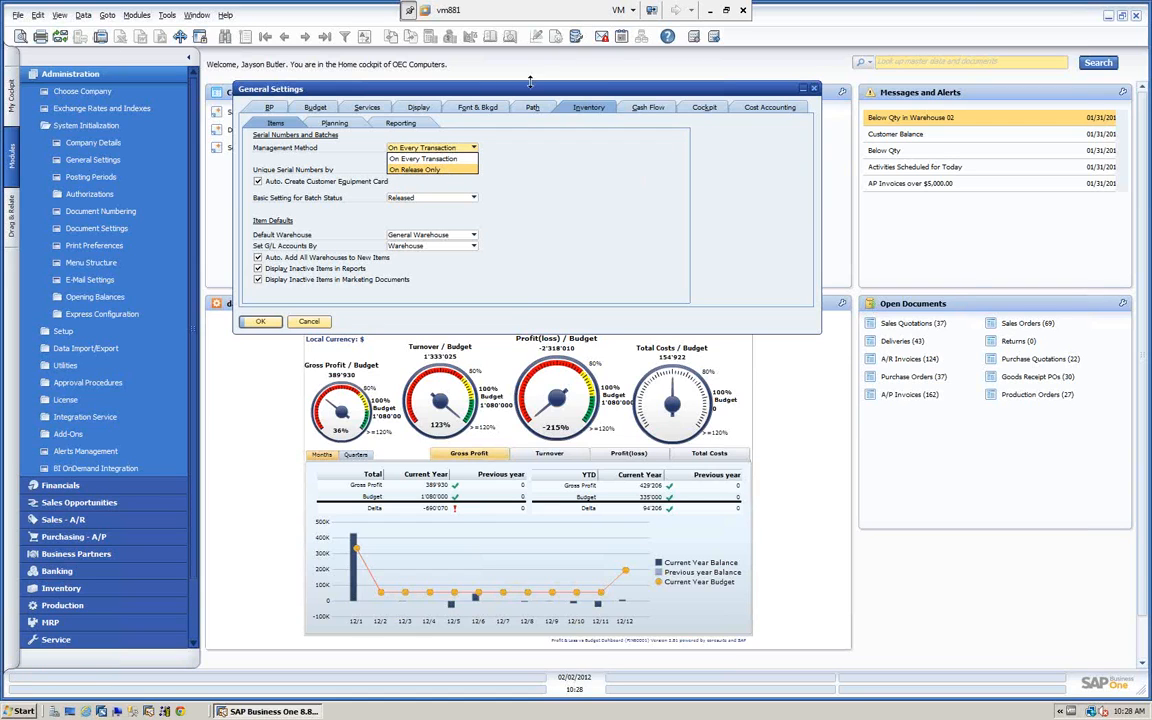
pyautogui.click(512, 248)
pyautogui.moveTo(445, 88); pyautogui.dragTo(431, 326)
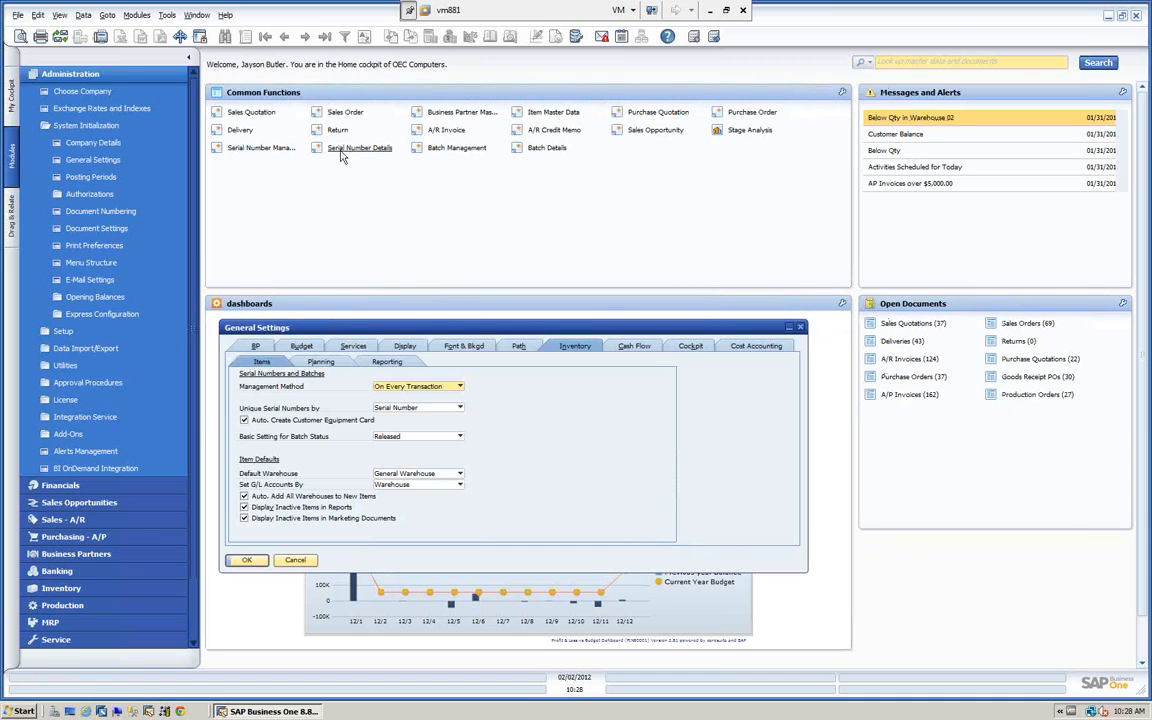
pyautogui.click(459, 388)
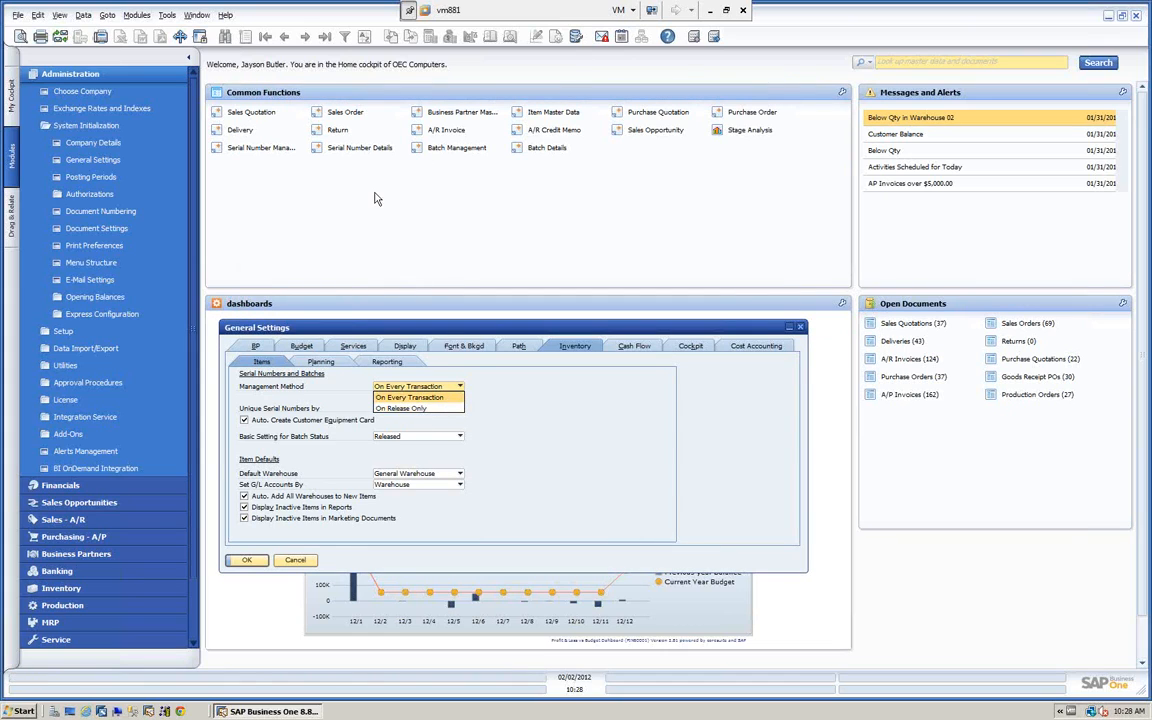
pyautogui.click(377, 249)
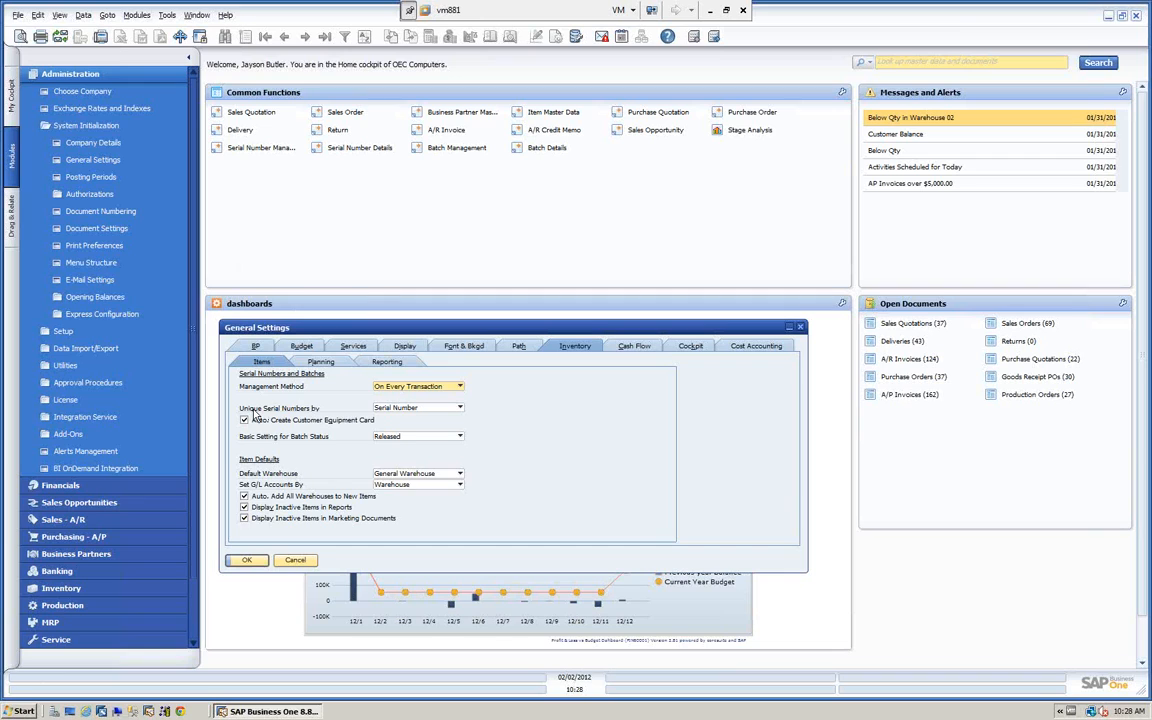
# Step: Review the Unique Serial Numbers by options, keeping Serial Number, and look up the Customer Equipment Card entry in the Service module
pyautogui.click(460, 408)
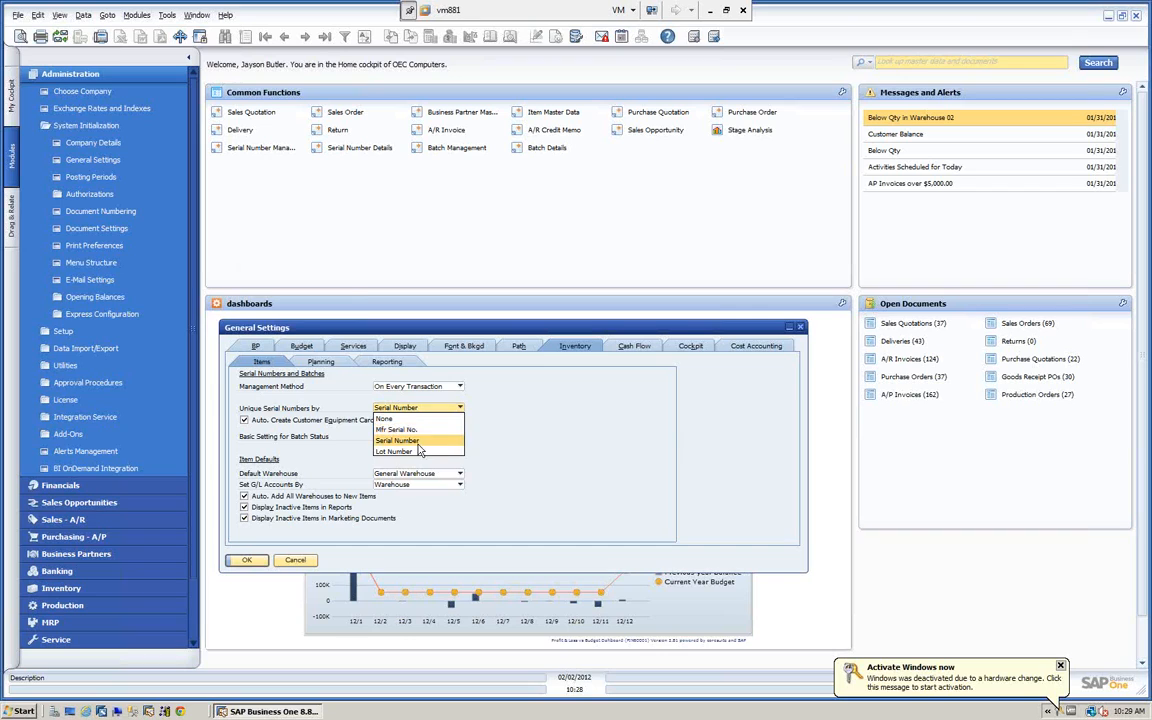
pyautogui.click(398, 440)
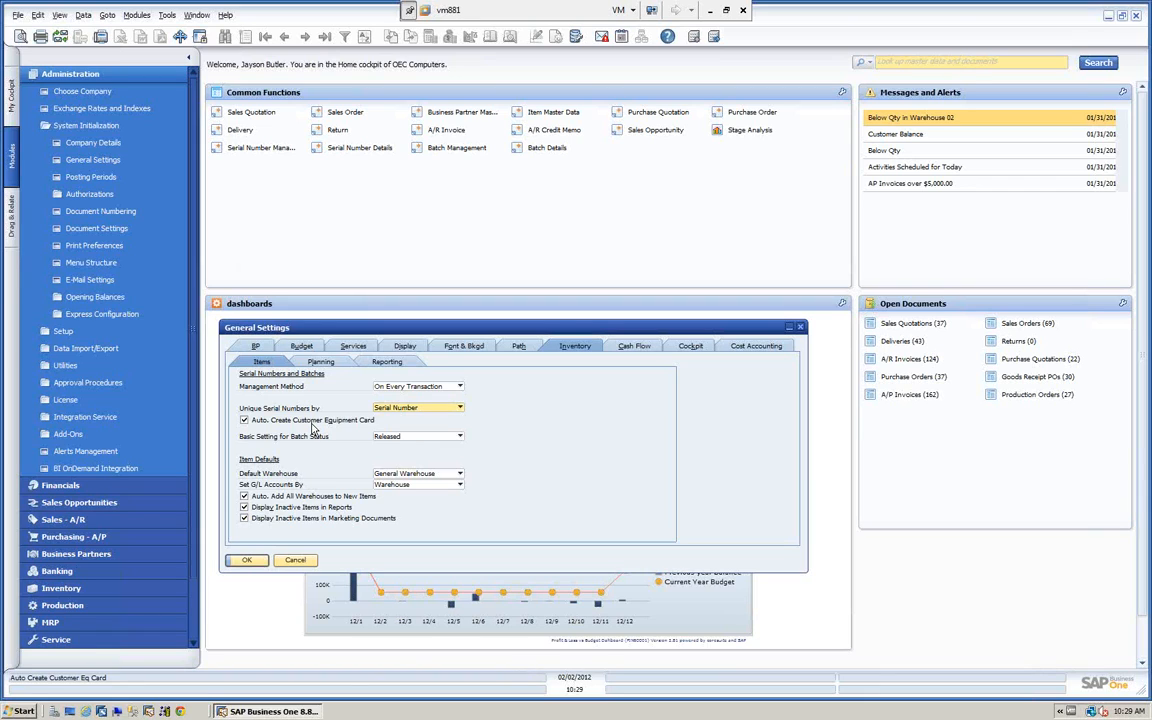
pyautogui.click(62, 640)
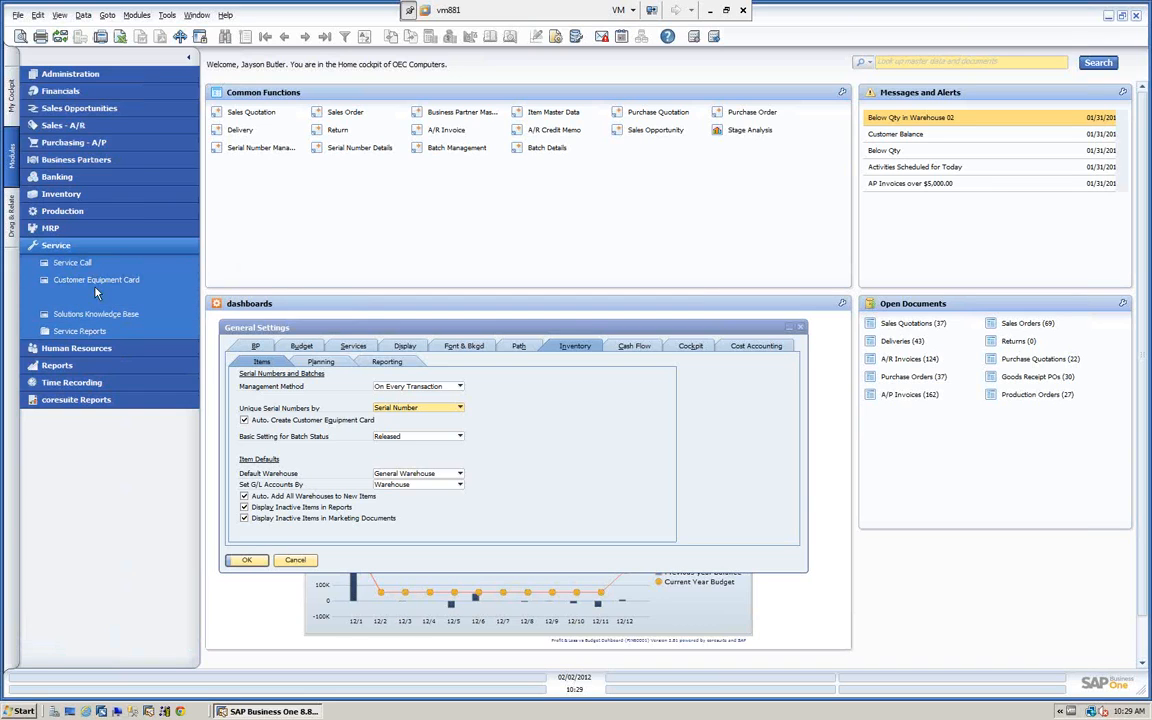
pyautogui.click(73, 250)
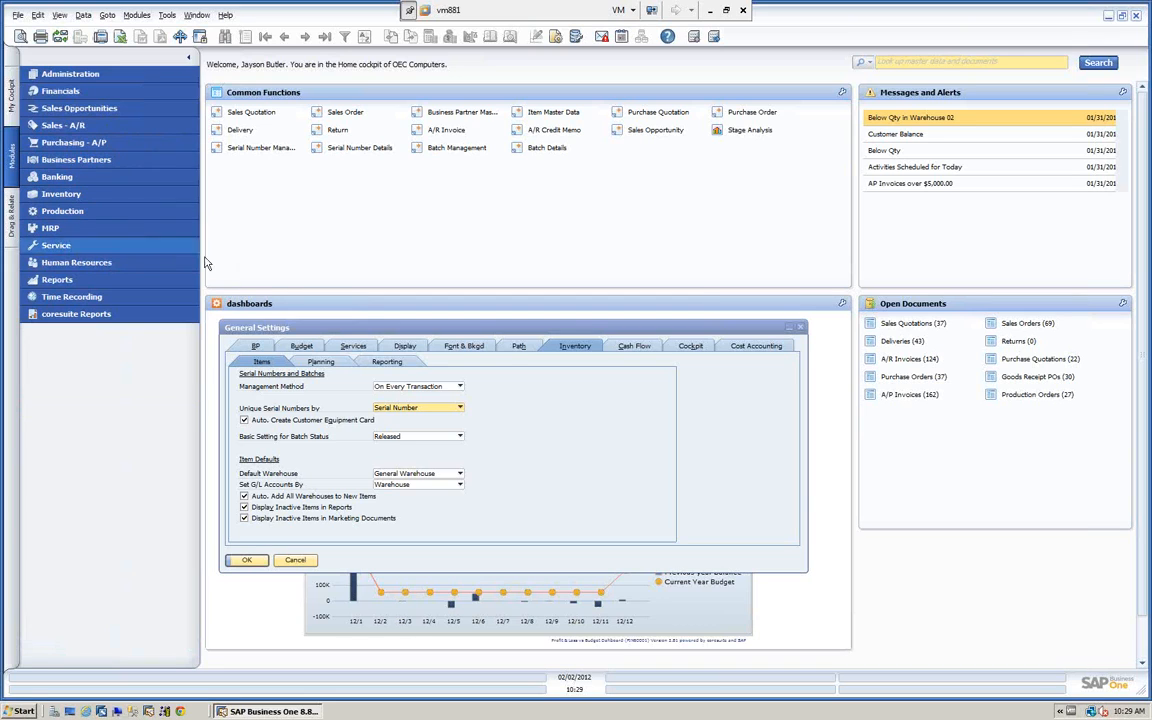
# Step: Show where General Settings sits under System Initialization in Administration, cancel the settings window, and collapse the Administration module
pyautogui.moveTo(446, 330); pyautogui.dragTo(454, 179)
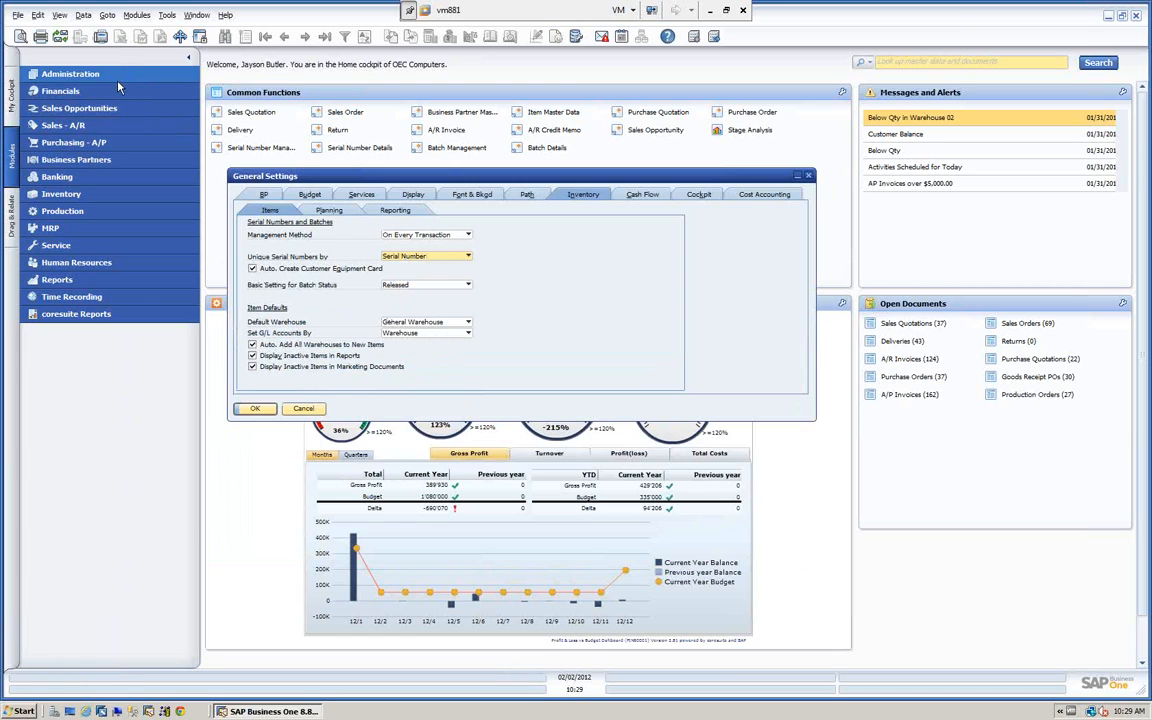
pyautogui.click(88, 74)
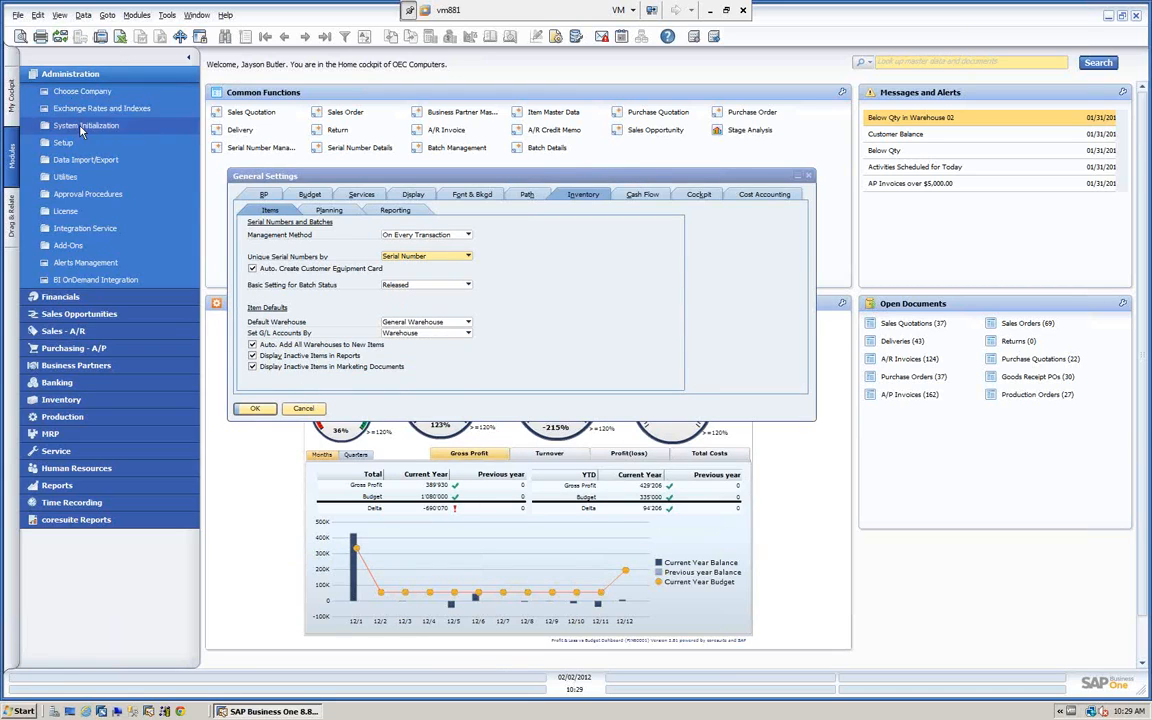
pyautogui.click(82, 126)
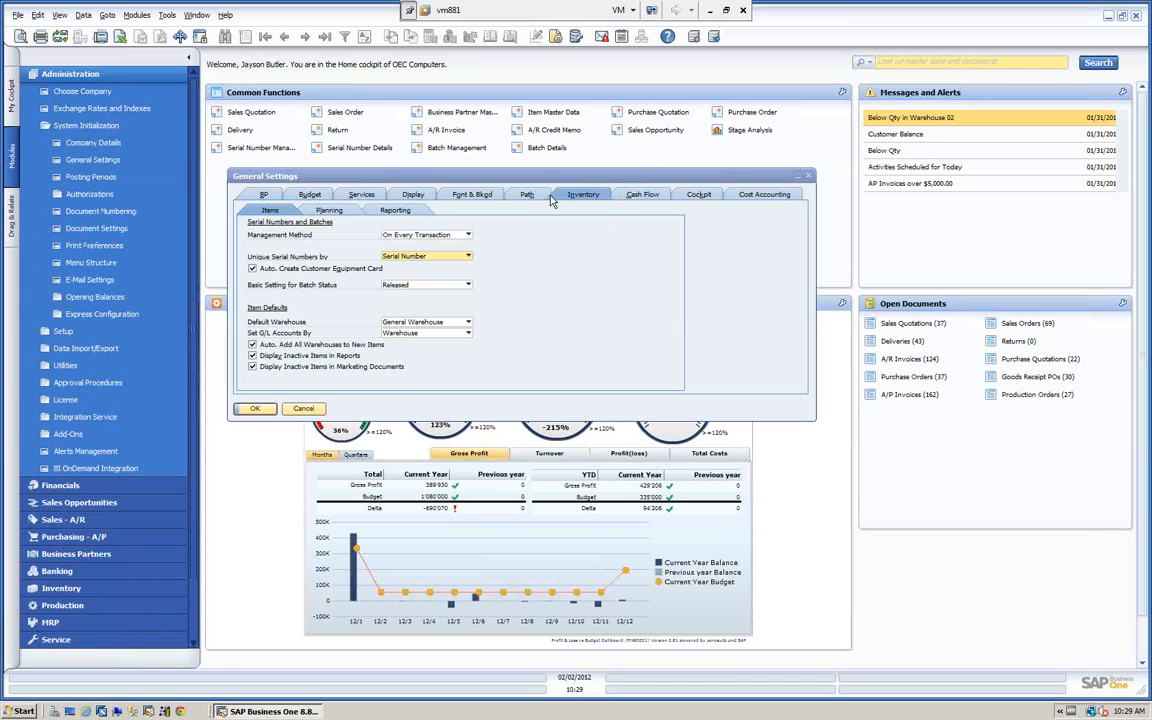
pyautogui.click(303, 408)
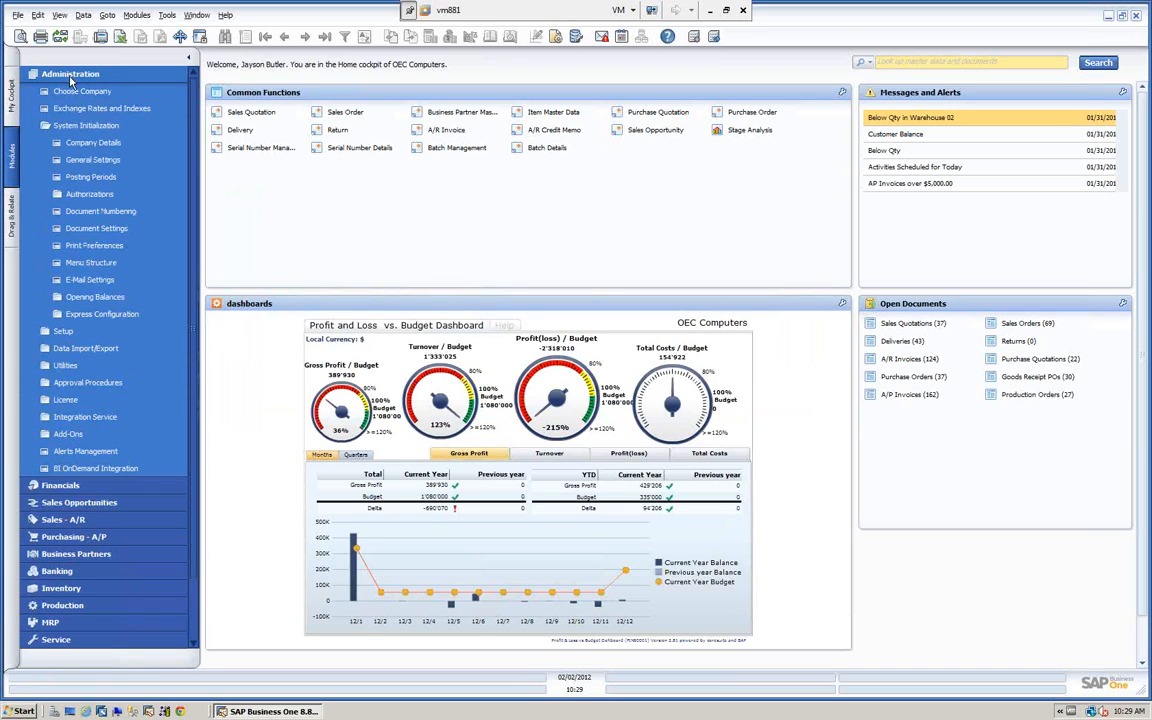
pyautogui.click(70, 76)
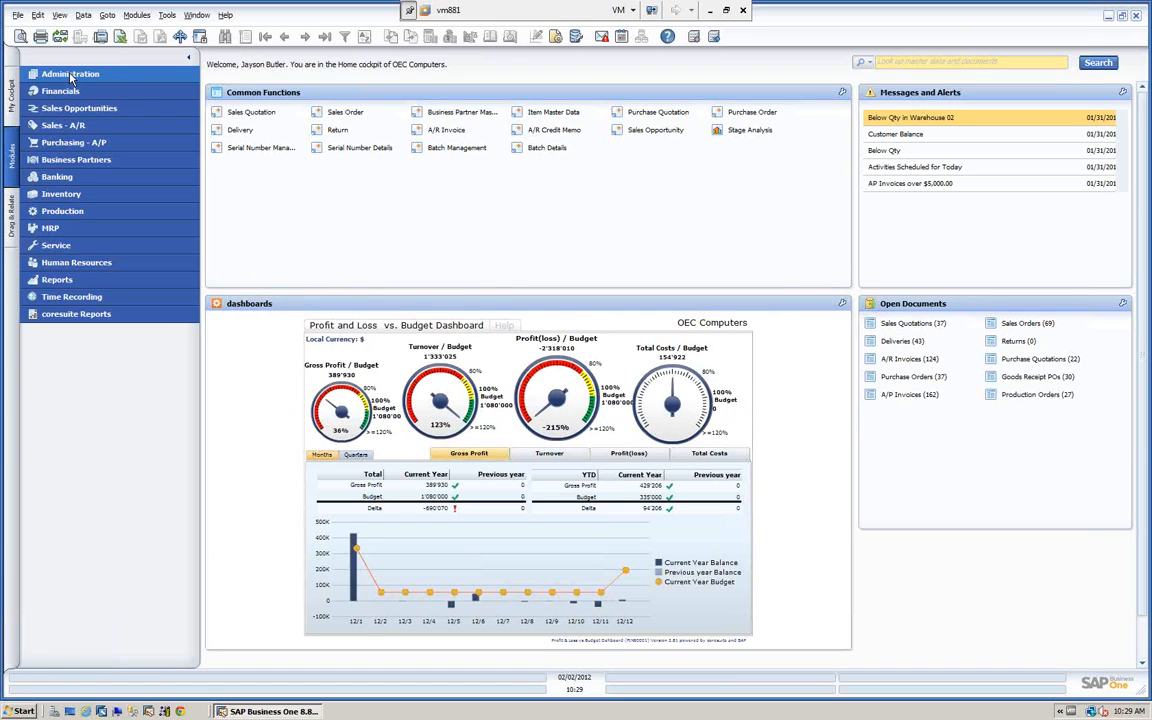
# Step: Find item S10000 in the Item Master Data and review its Management Method options, keeping On Every Transaction
pyautogui.click(62, 192)
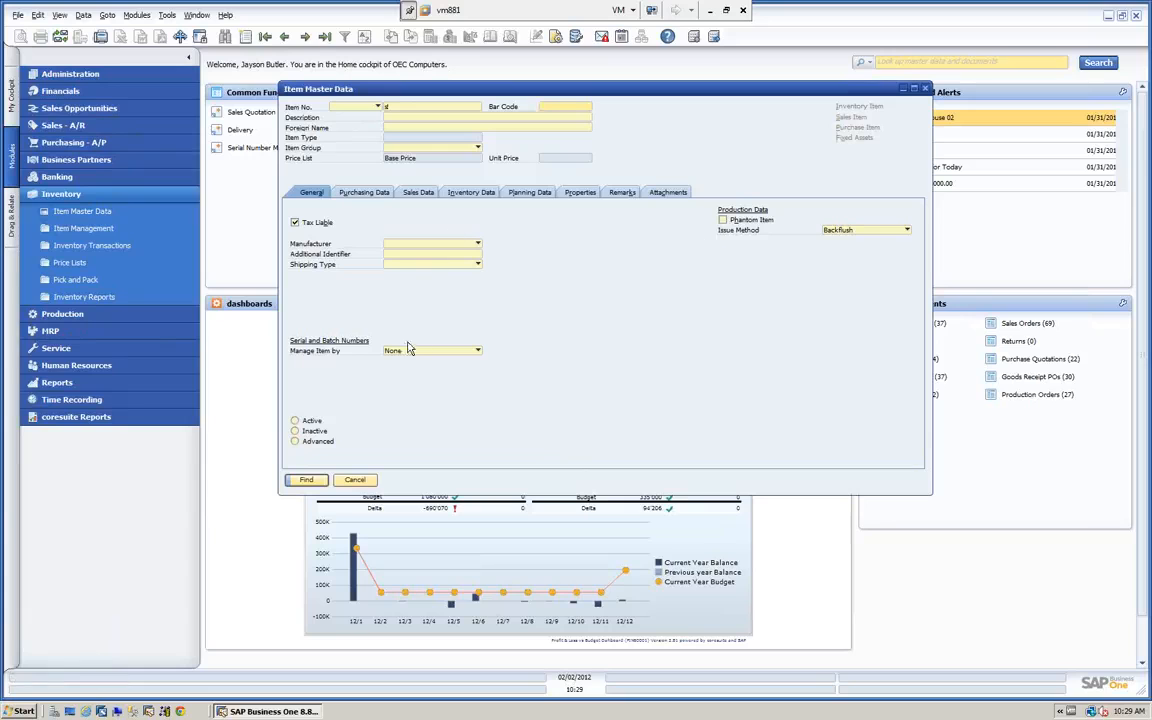
pyautogui.click(306, 480)
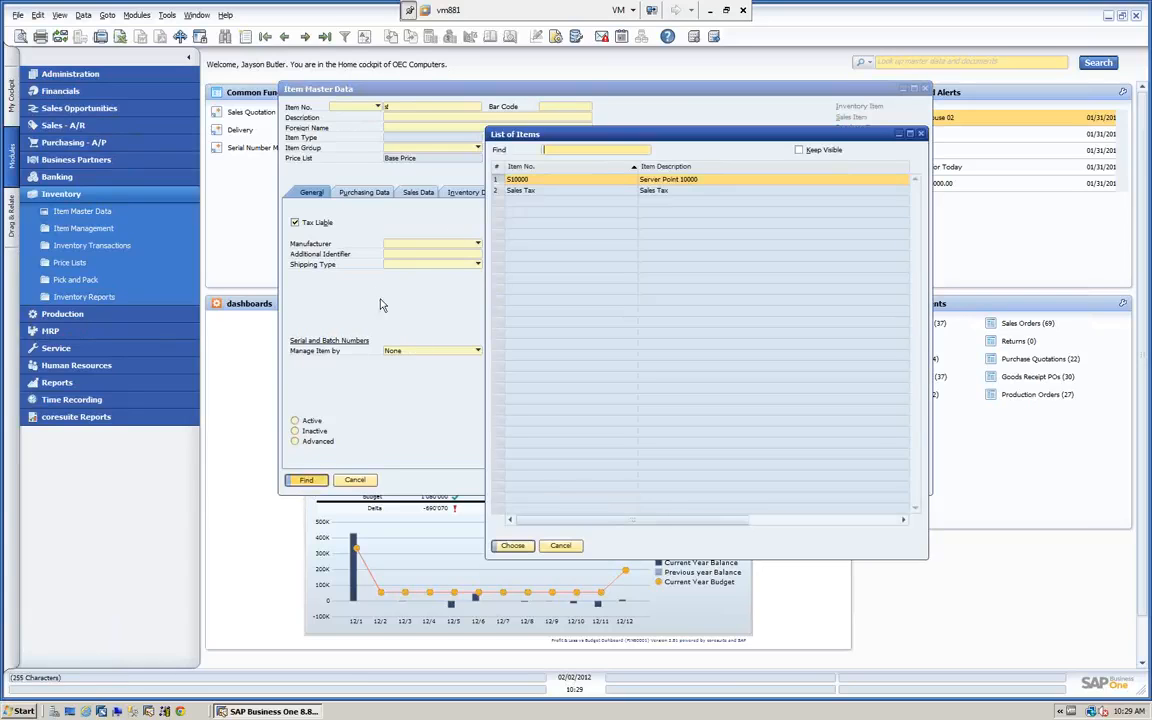
pyautogui.click(512, 545)
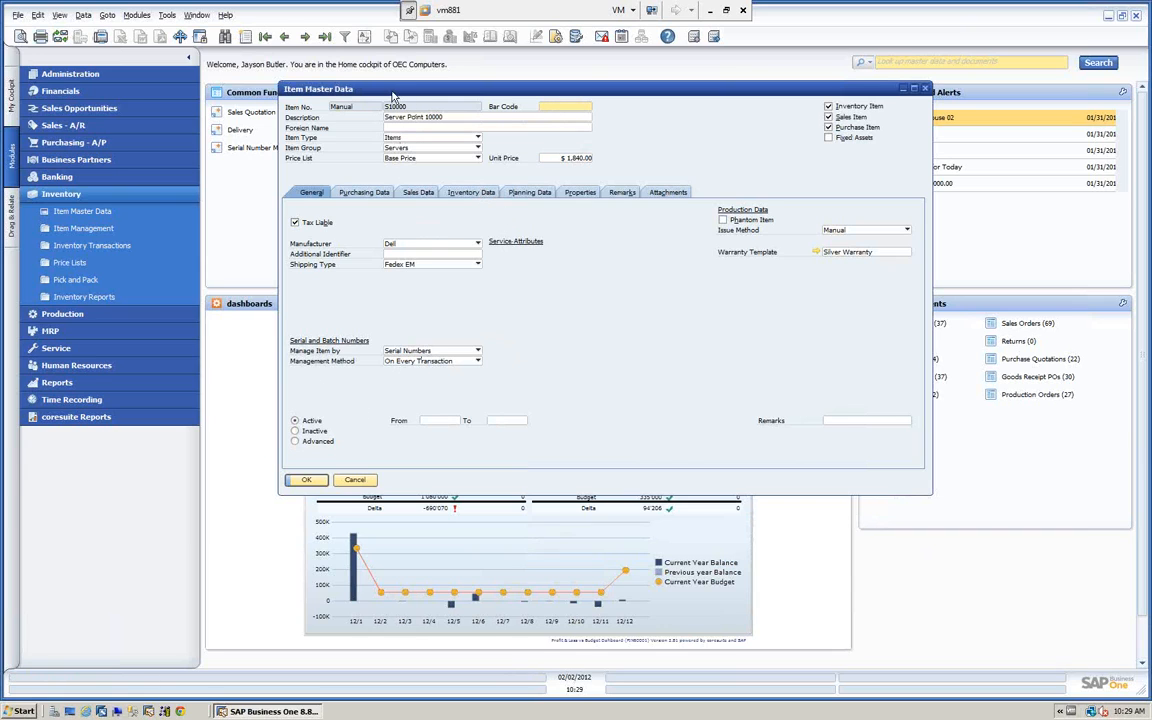
pyautogui.moveTo(390, 93); pyautogui.dragTo(359, 79)
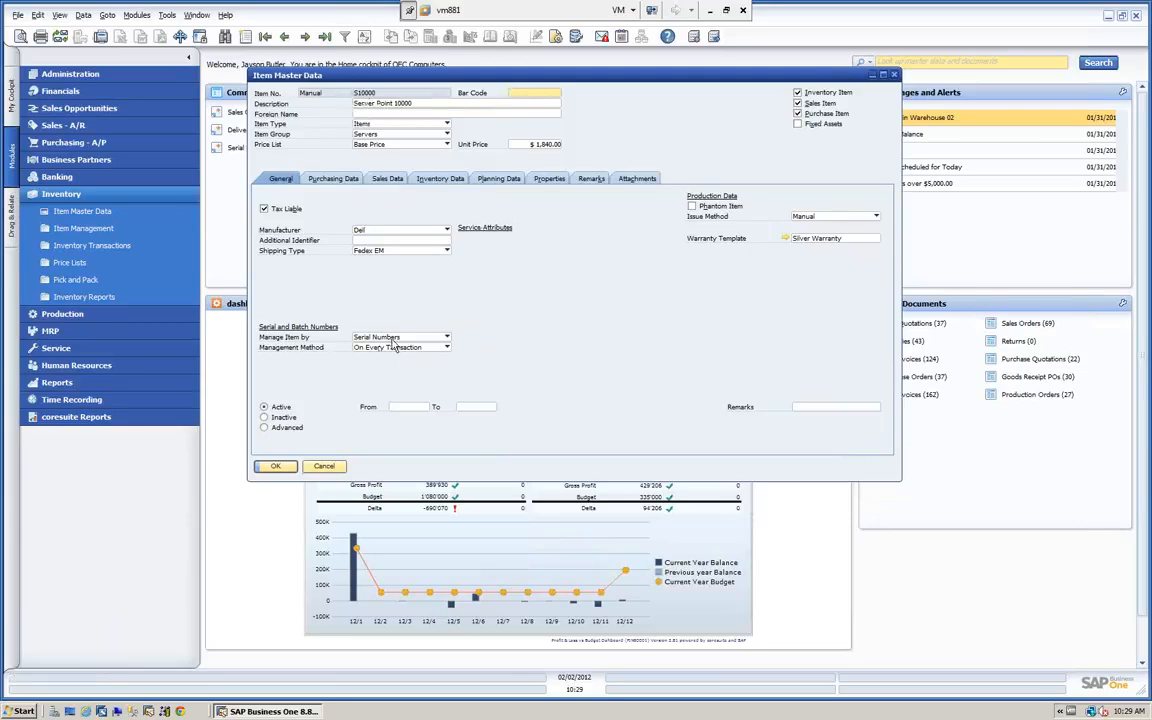
pyautogui.click(446, 347)
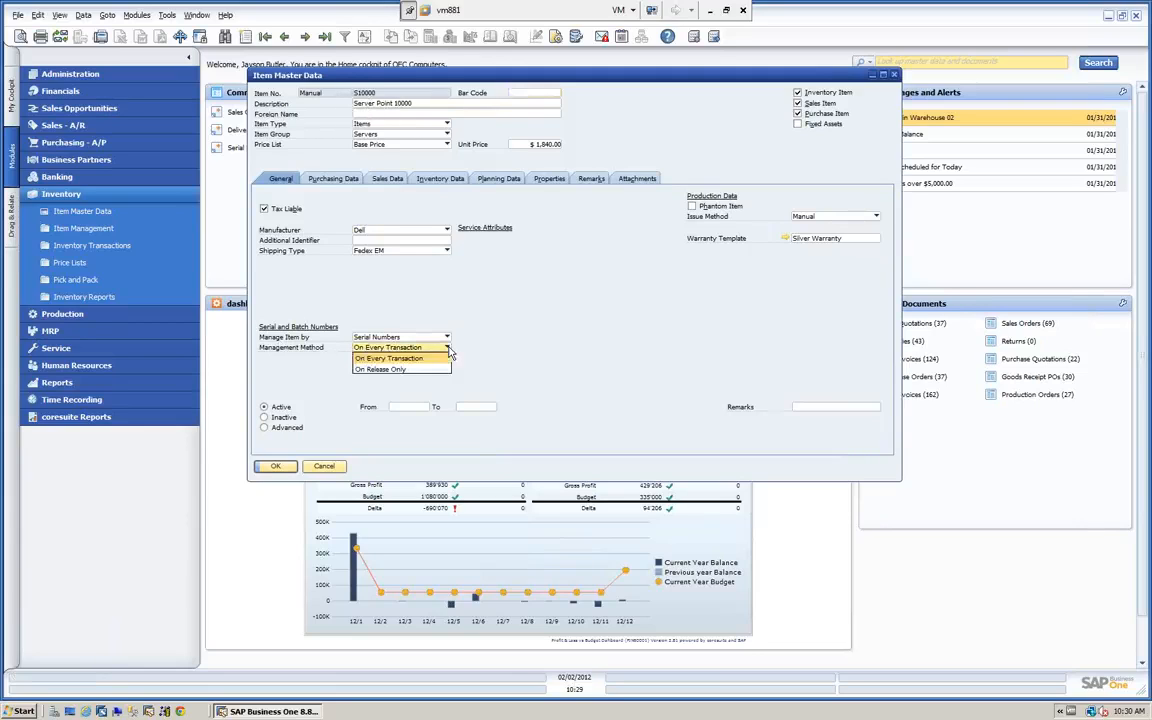
pyautogui.click(392, 358)
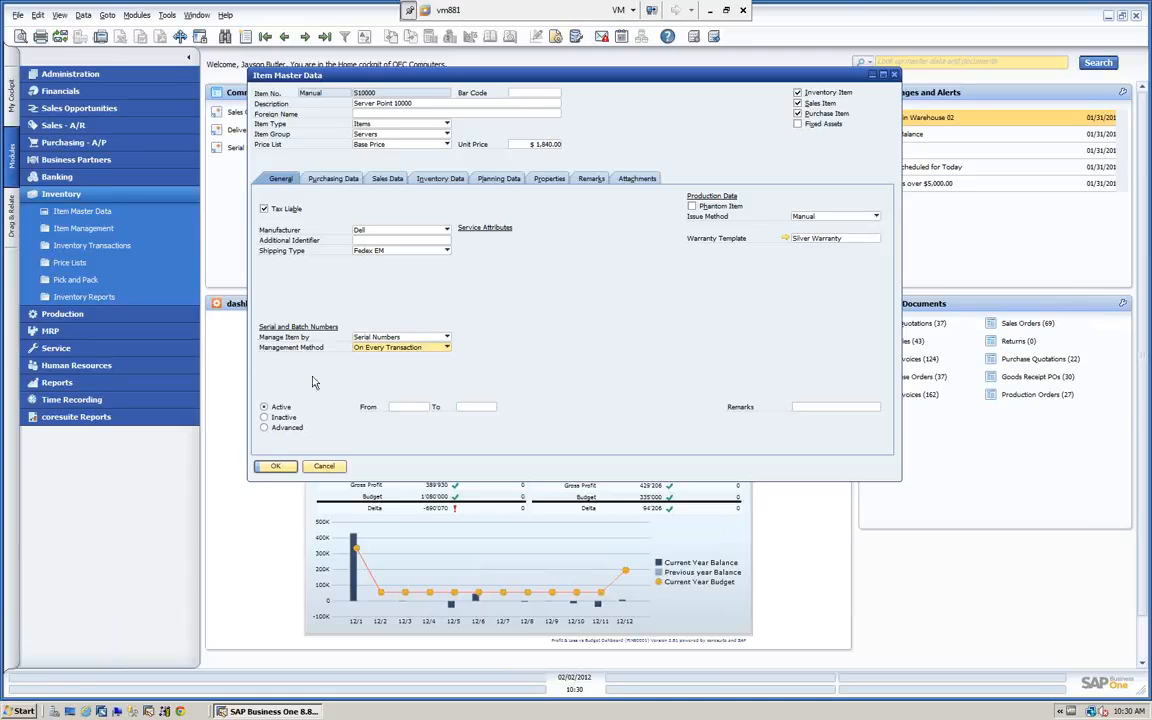
# Step: Leave item S10000 and find the batch-managed item B10000 in the Item Master Data
pyautogui.click(285, 36)
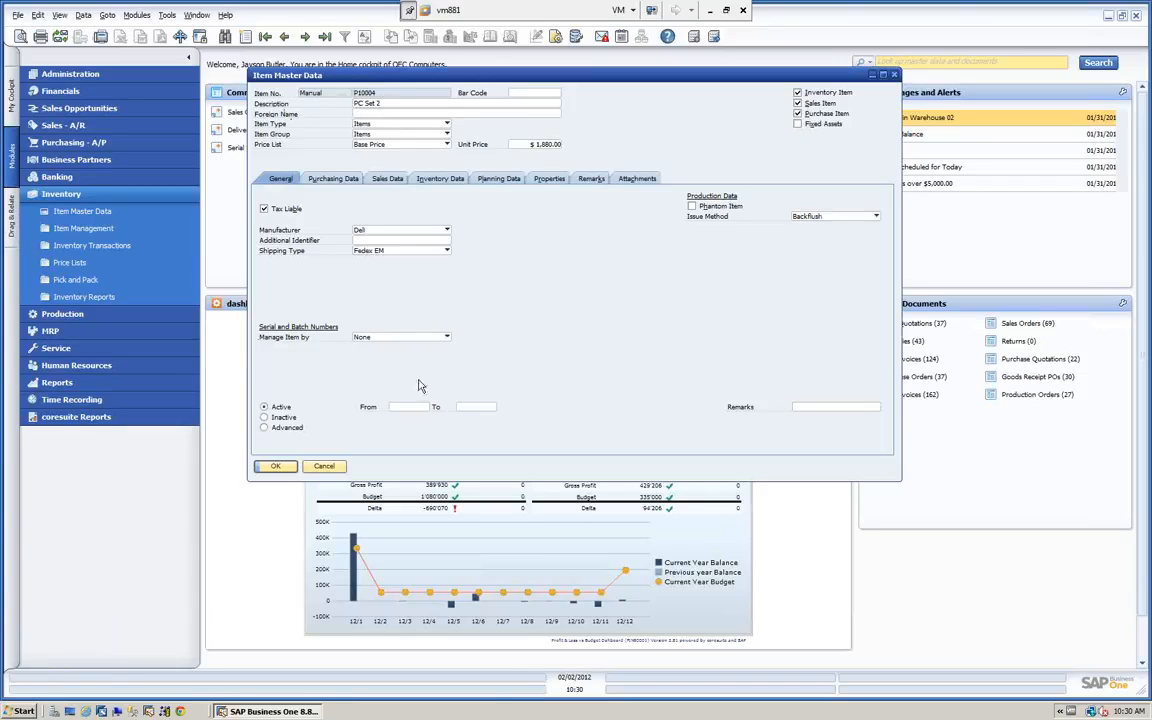
pyautogui.click(226, 37)
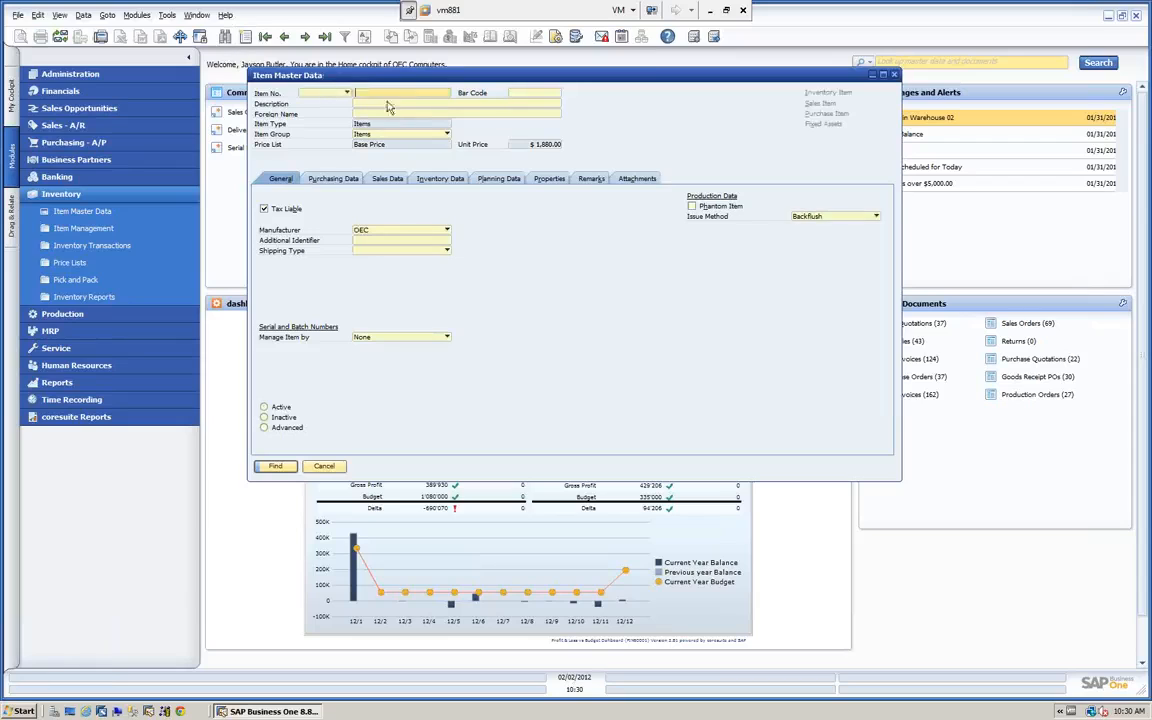
pyautogui.press('Return')
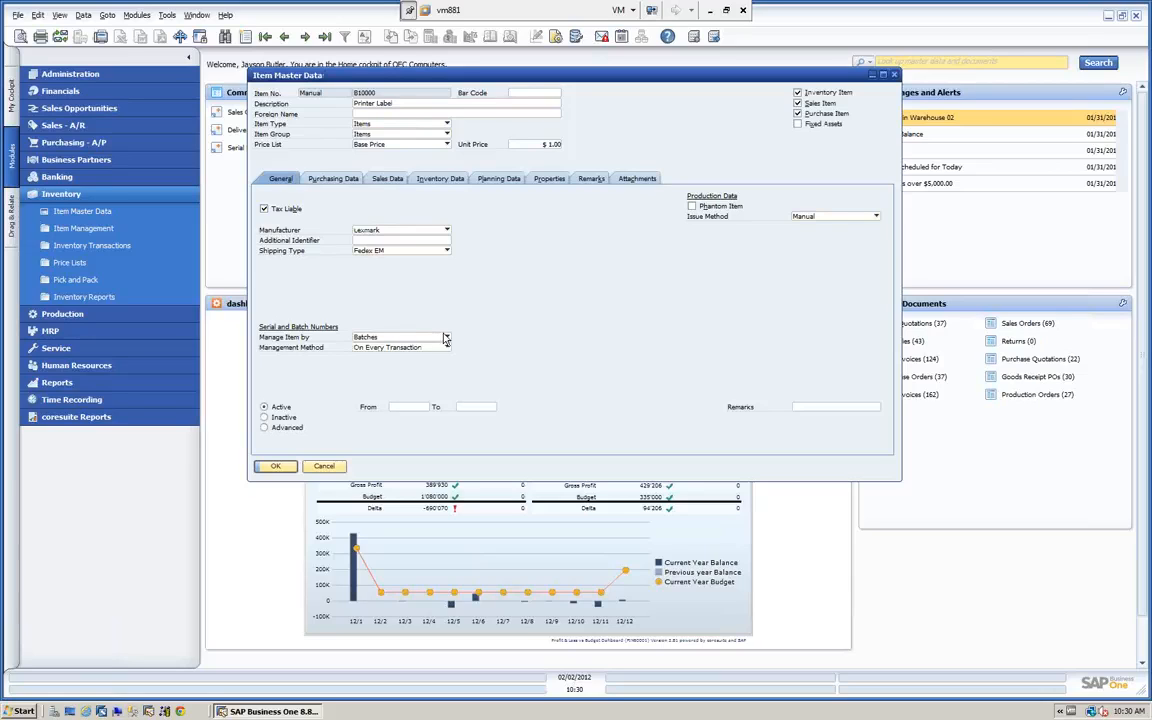
# Step: View the Batch Number Transactions Report for B10000, examine the transactions of batch BA1000, and close the report
pyautogui.rightClick(628, 114)
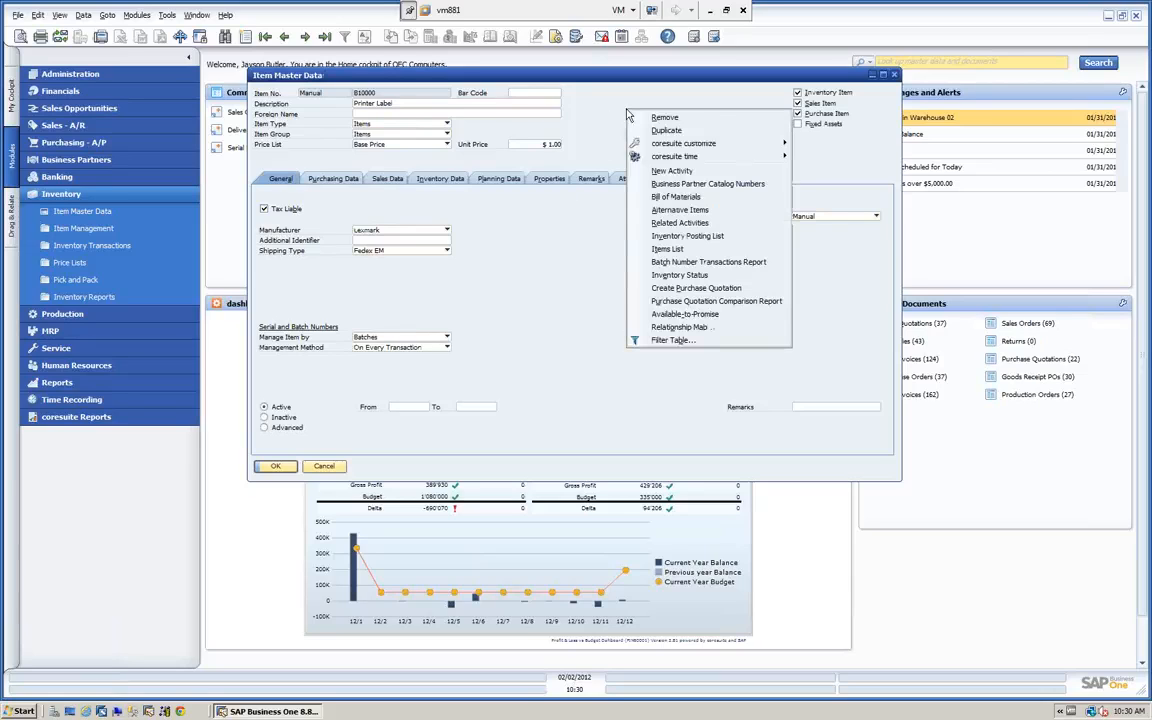
pyautogui.click(672, 263)
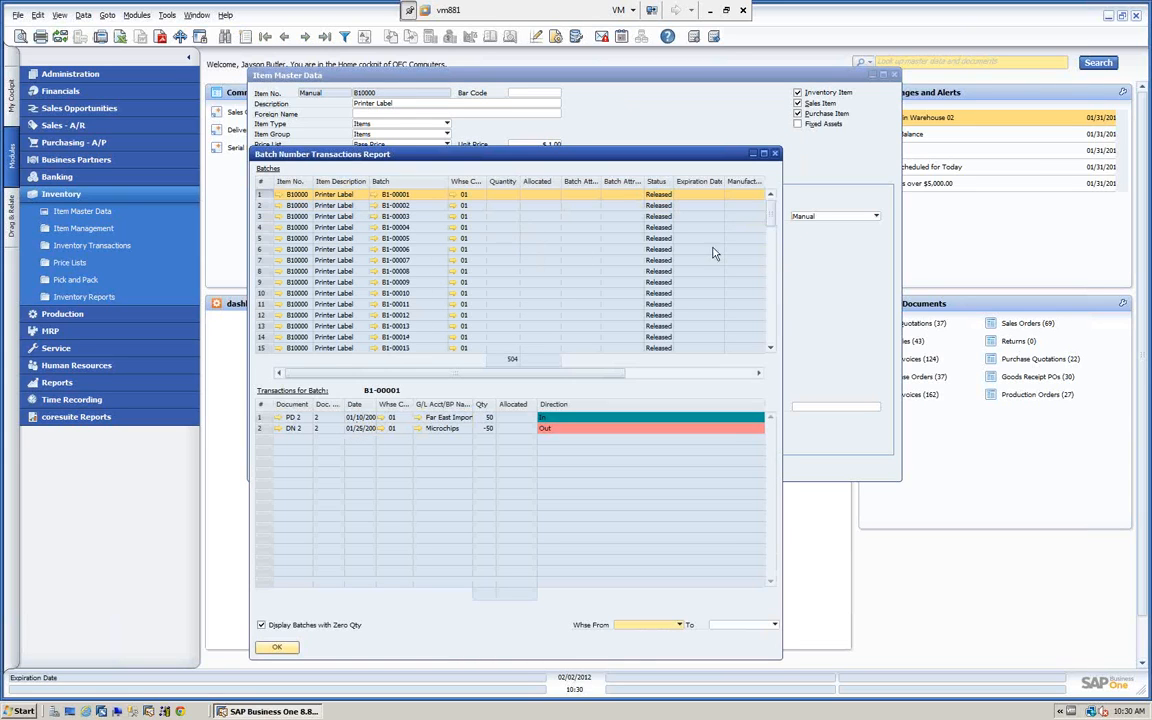
pyautogui.moveTo(770, 218); pyautogui.dragTo(770, 330)
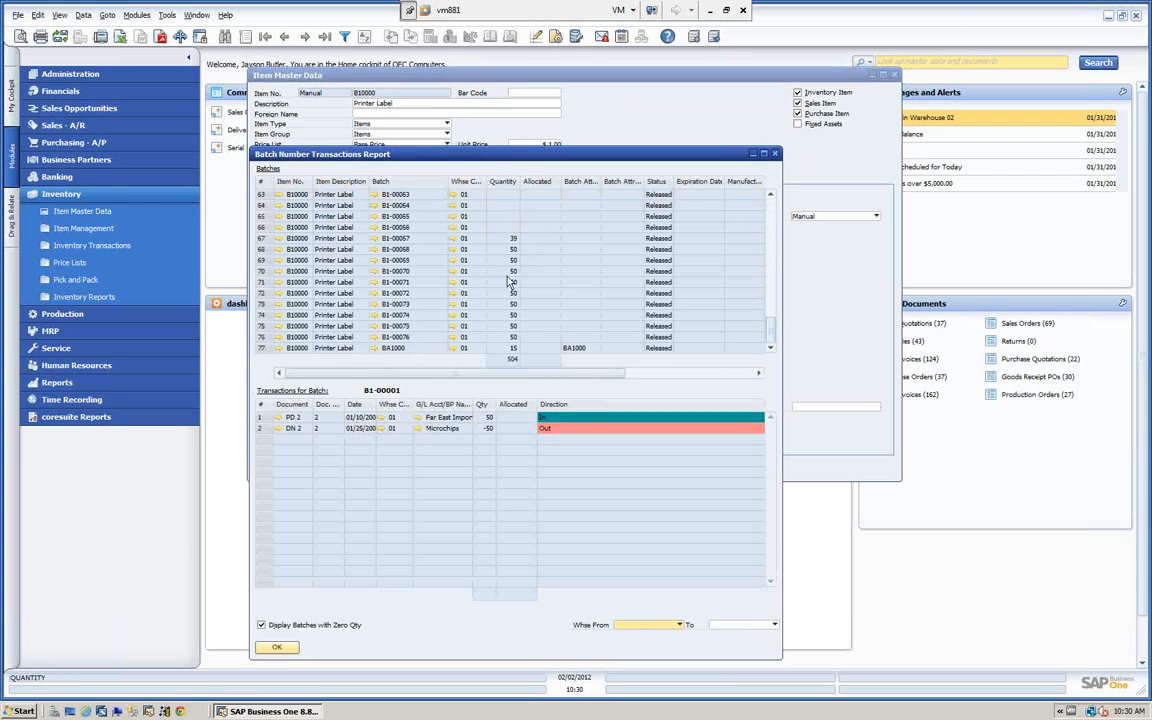
pyautogui.click(510, 348)
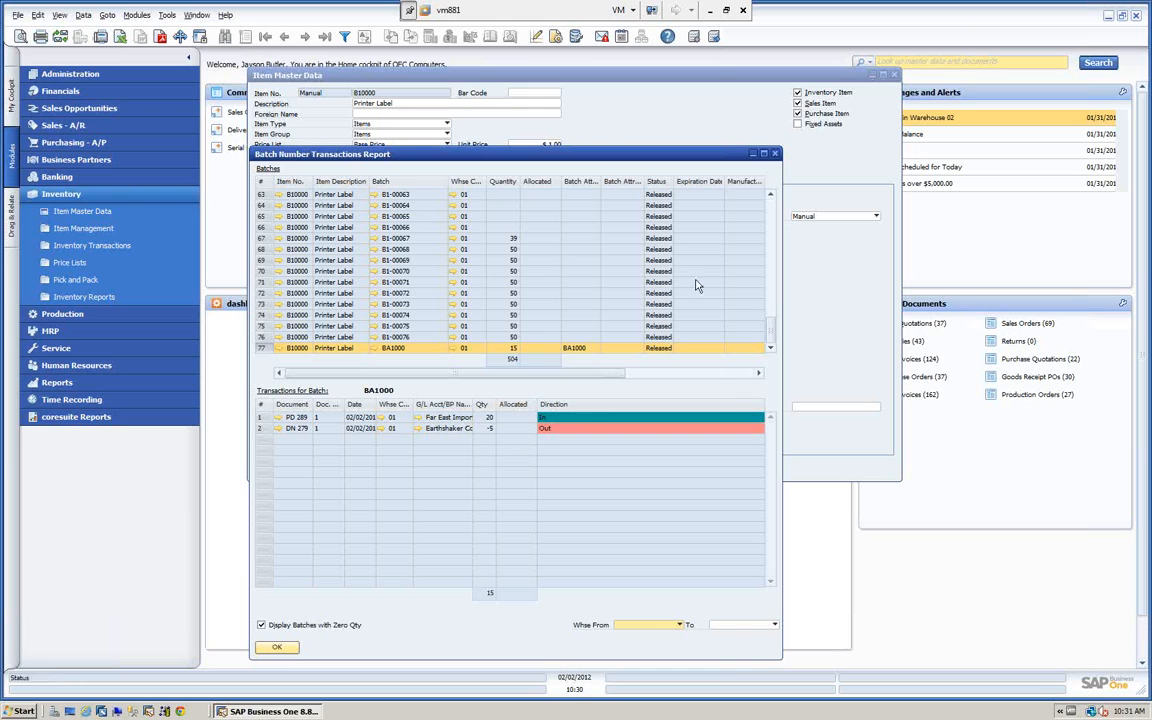
pyautogui.click(774, 153)
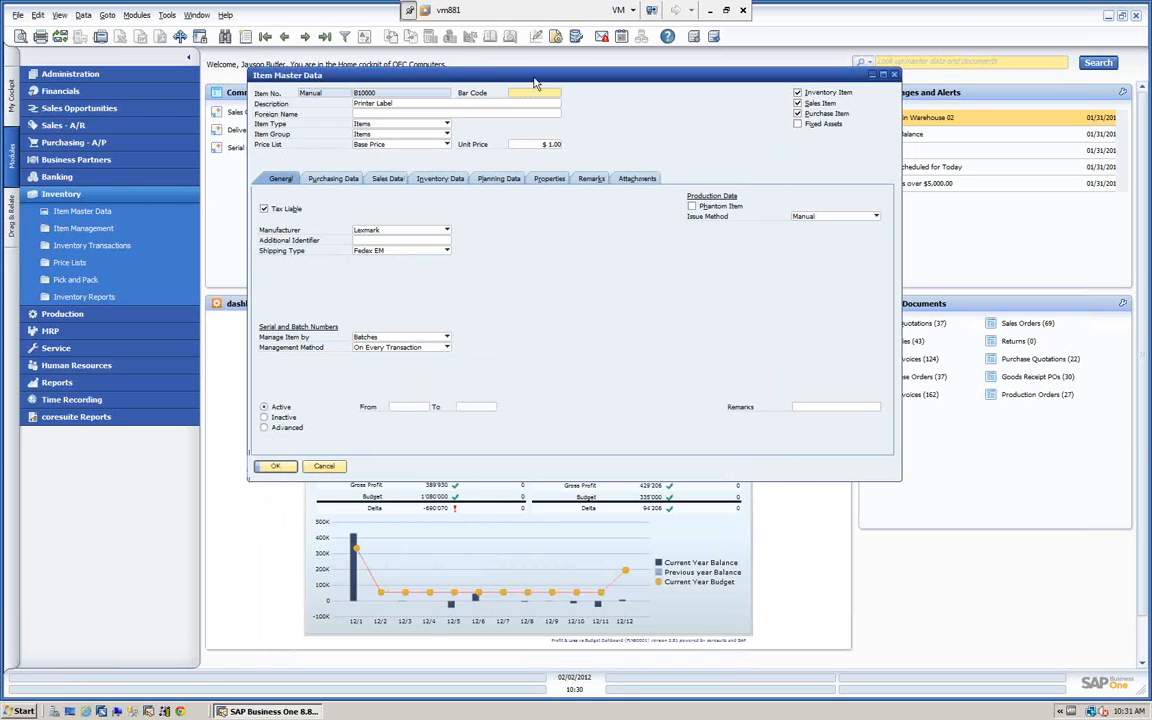
# Step: Search the Item Master Data for item numbers starting with "s" and choose S10000
pyautogui.click(201, 36)
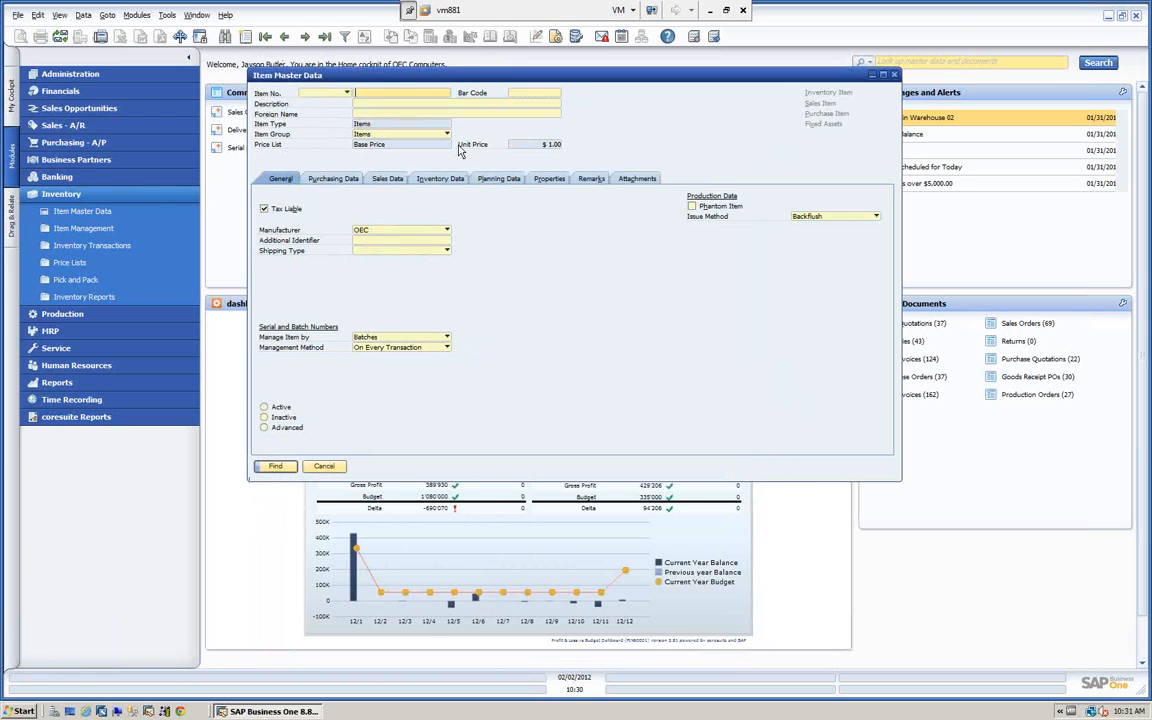
pyautogui.write('s')
pyautogui.press('Tab')
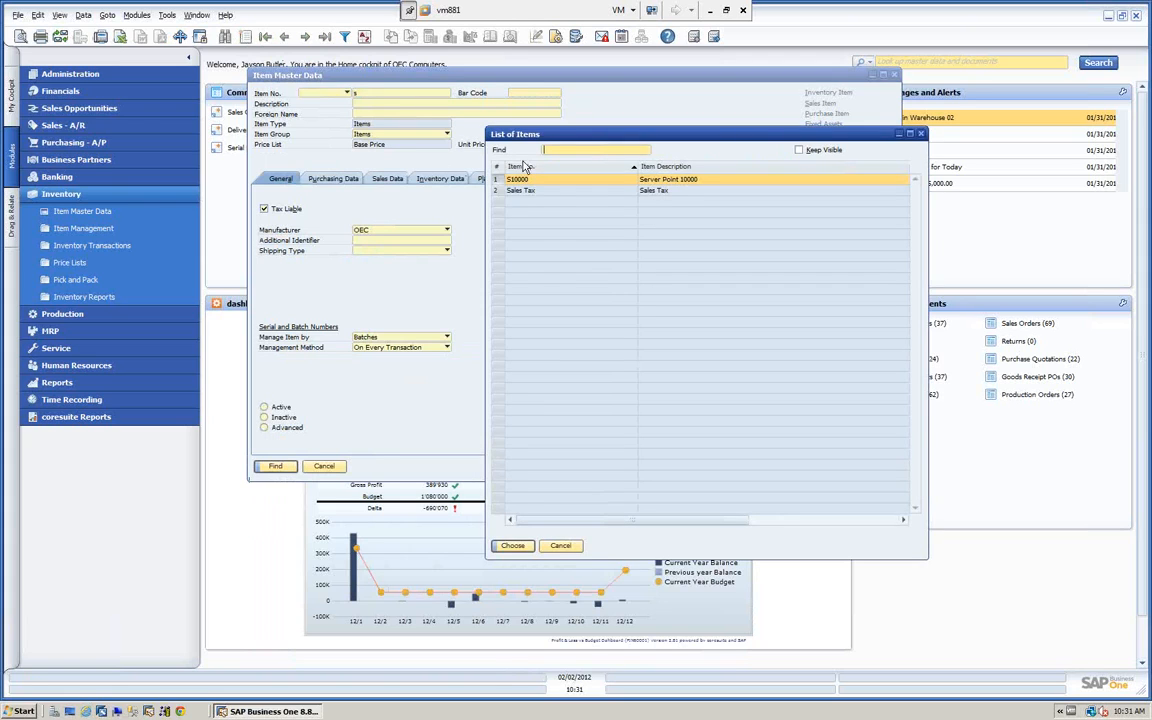
pyautogui.click(512, 545)
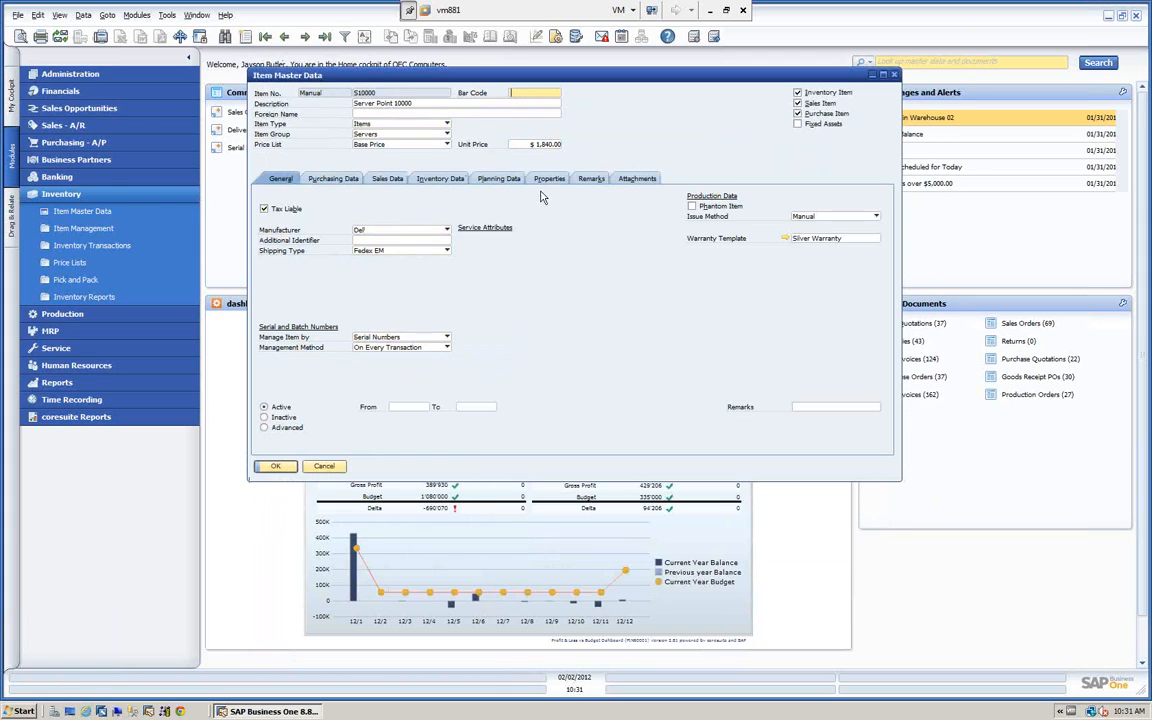
# Step: View the Serial Number Transactions Report for S10000, examine the transactions of SA1009, then close the report and item record and collapse Inventory
pyautogui.rightClick(645, 112)
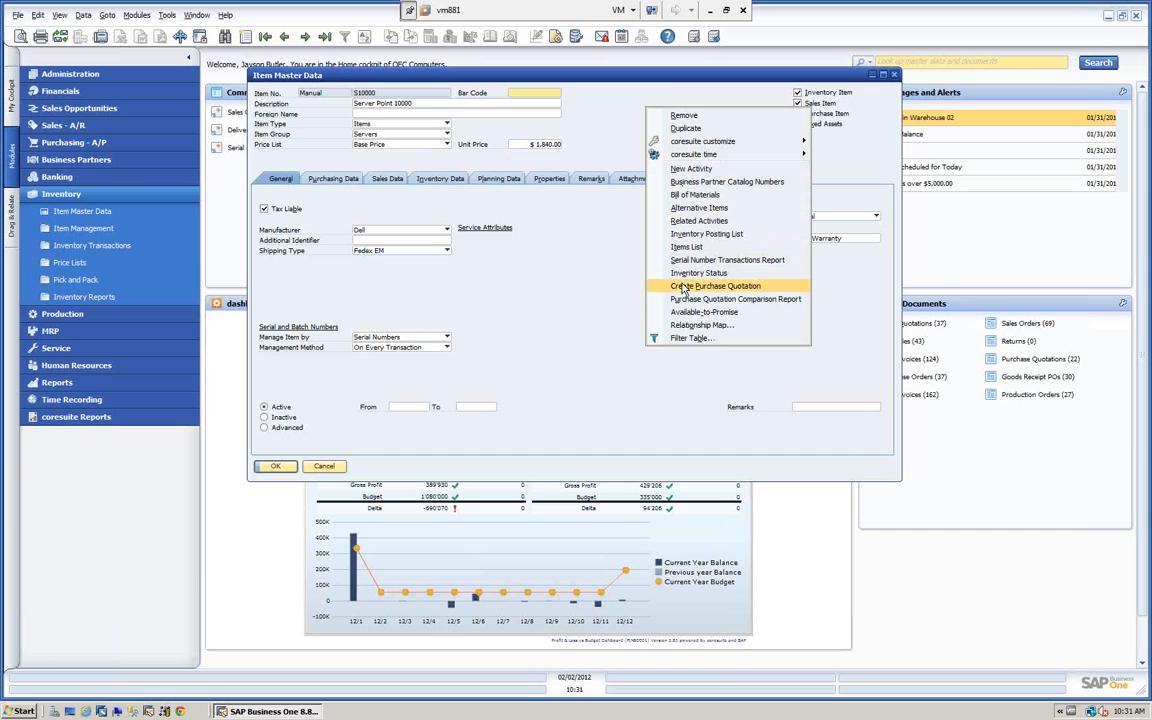
pyautogui.click(692, 260)
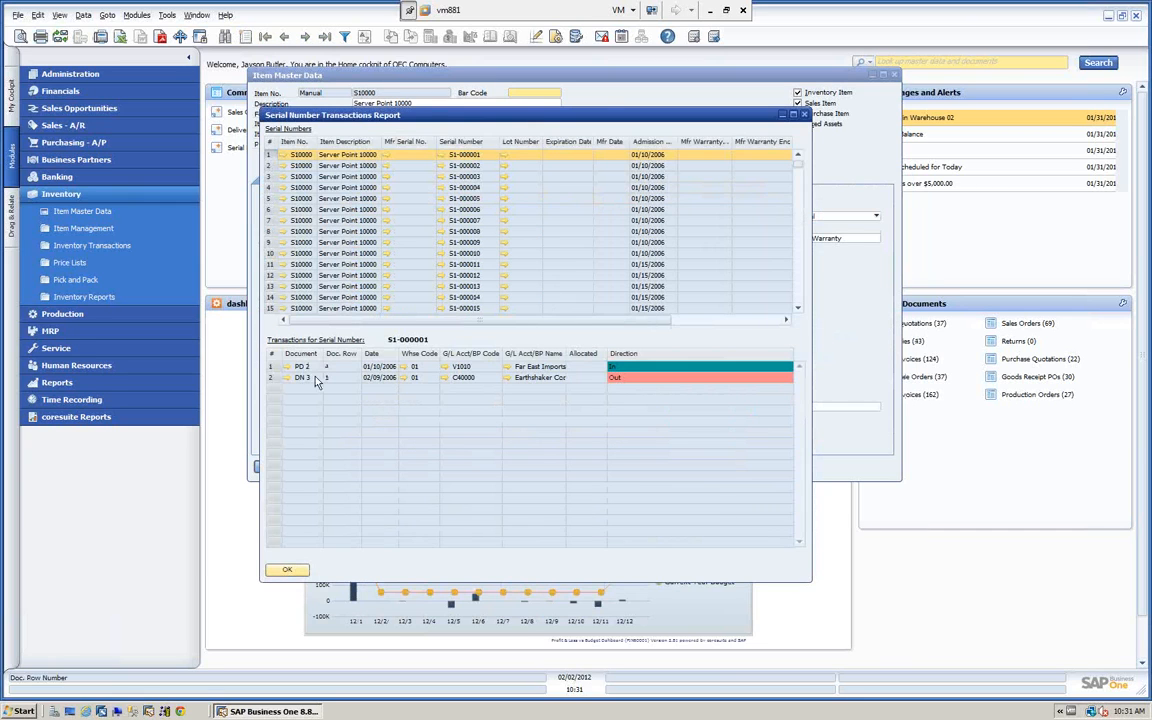
pyautogui.moveTo(801, 170); pyautogui.dragTo(800, 305)
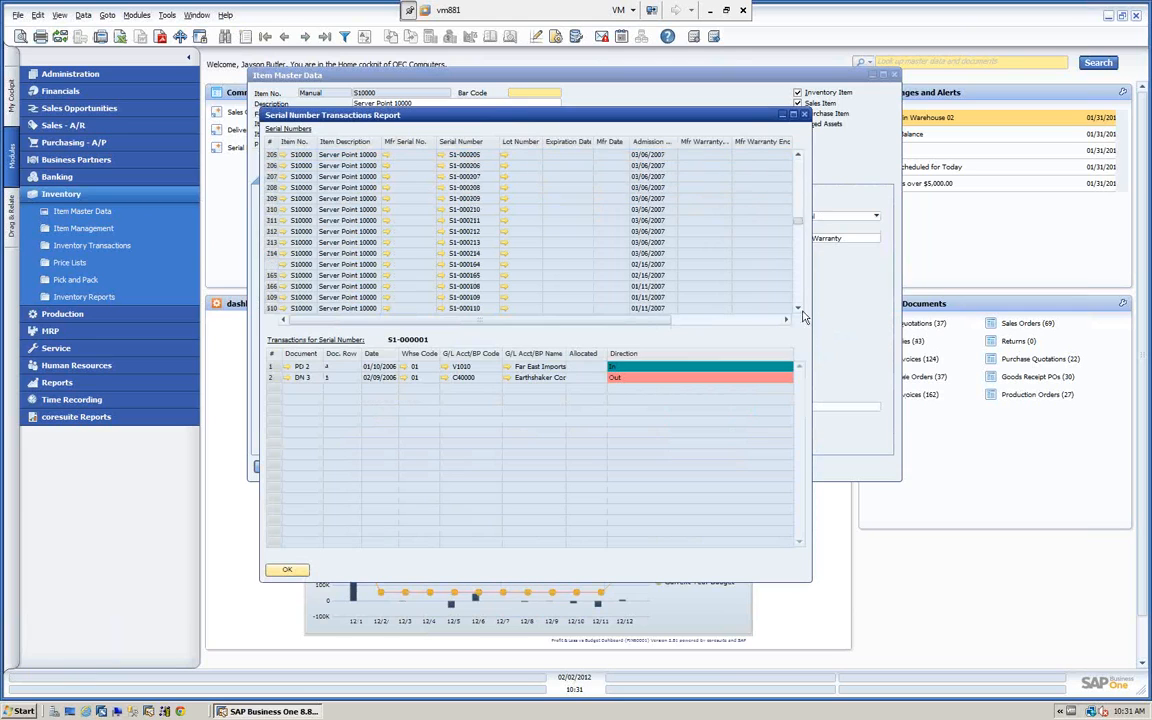
pyautogui.click(272, 308)
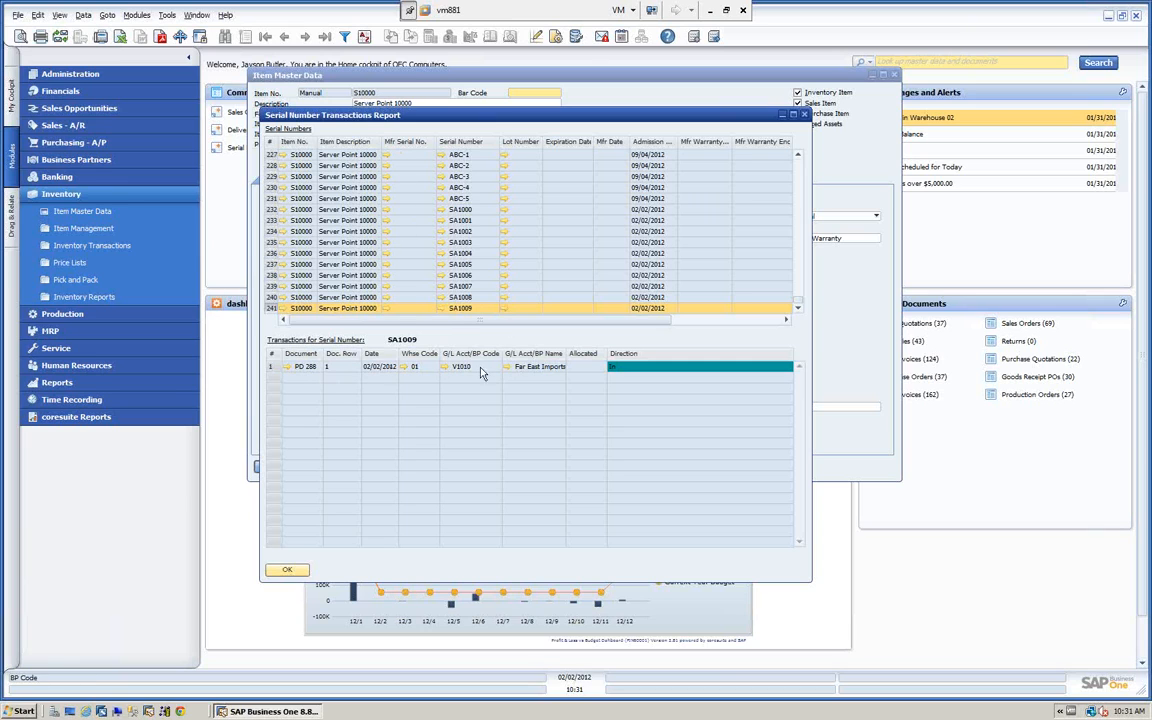
pyautogui.click(282, 571)
pyautogui.click(322, 465)
pyautogui.click(62, 194)
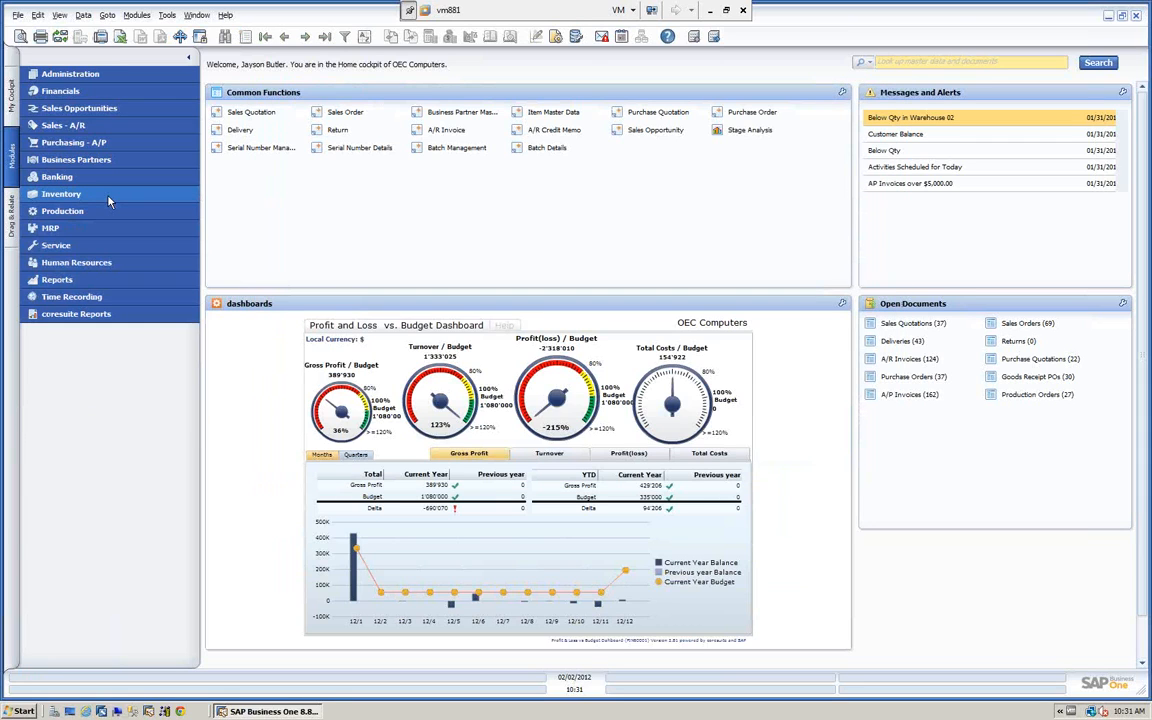